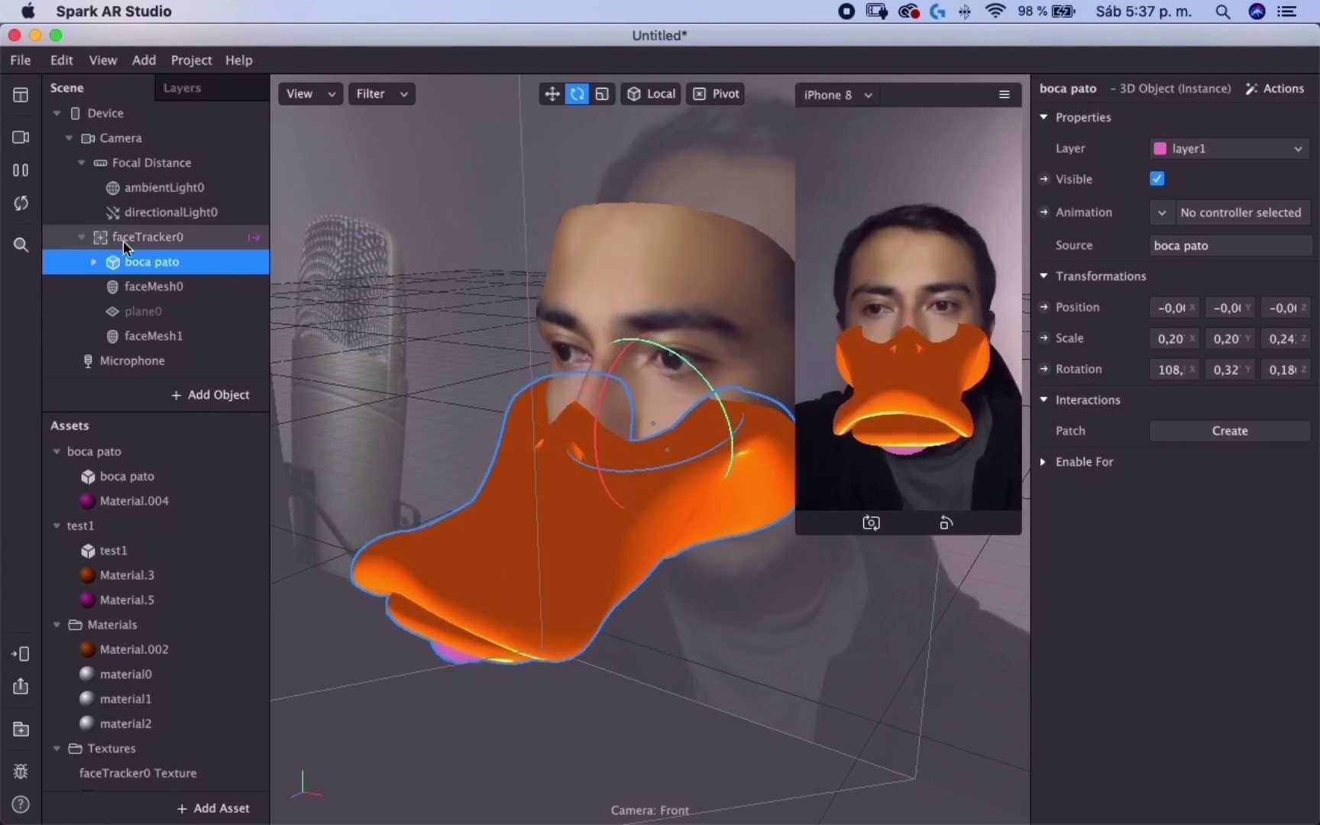
Step: Switch to Blender and start a new General file
{"action": "left_click", "coordinate": [23, 173]}
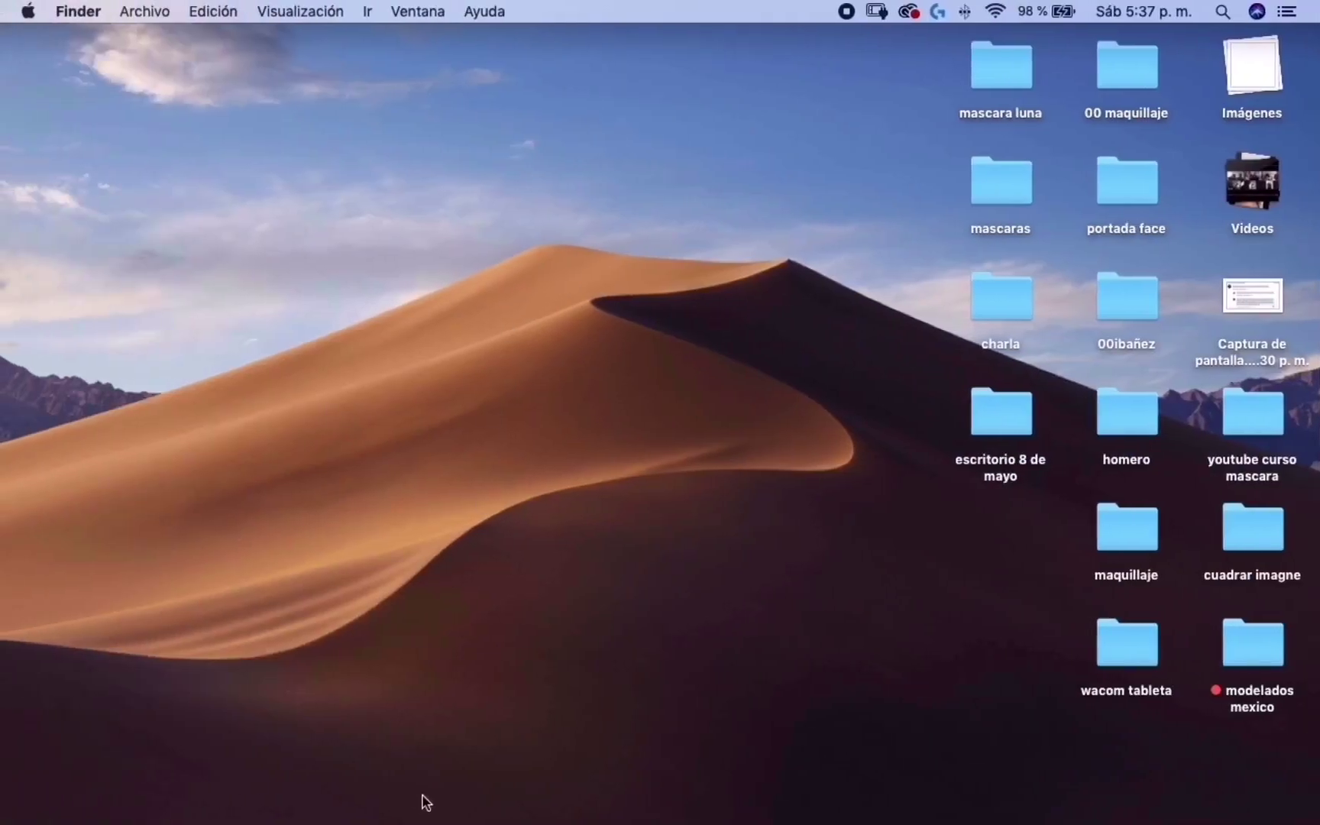
{"action": "mouse_move", "coordinate": [419, 817]}
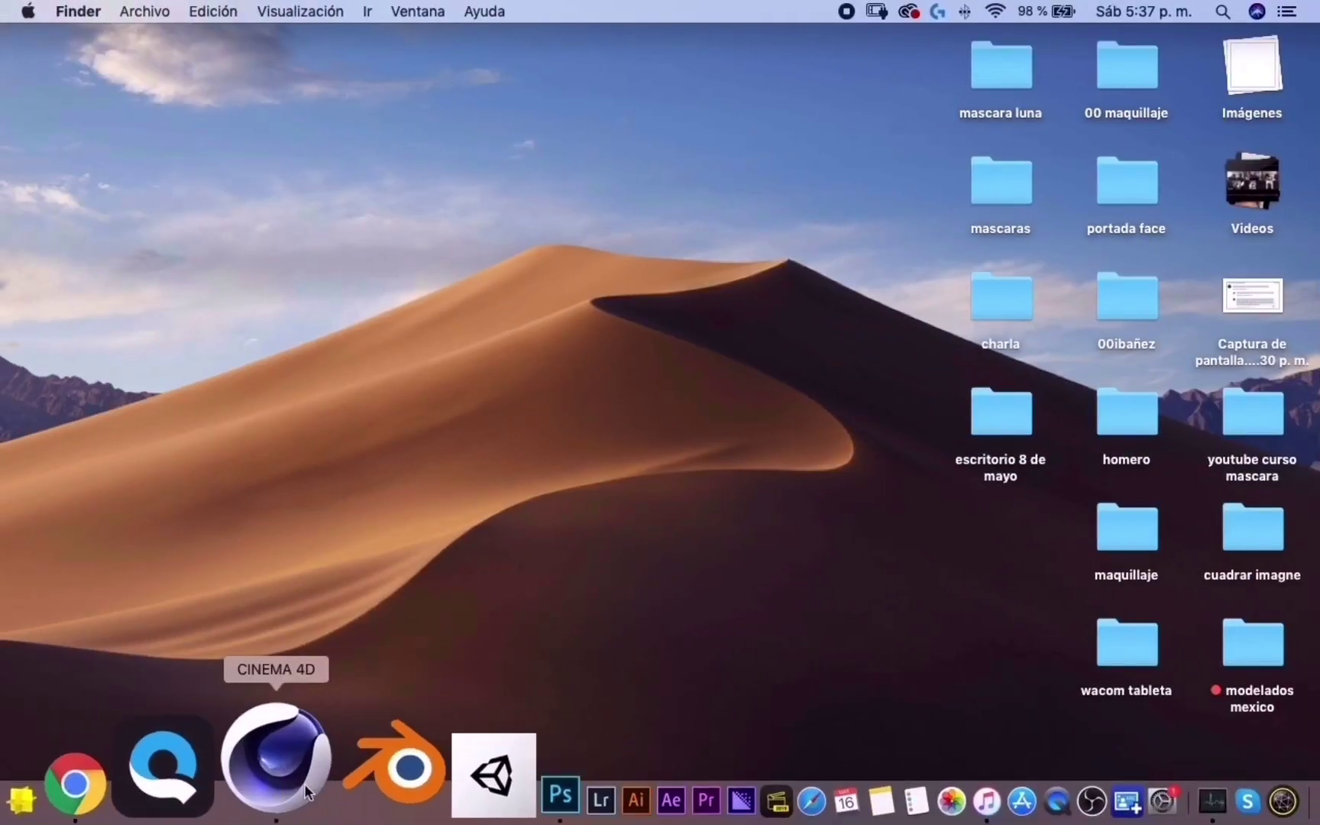
{"action": "left_click", "coordinate": [328, 770]}
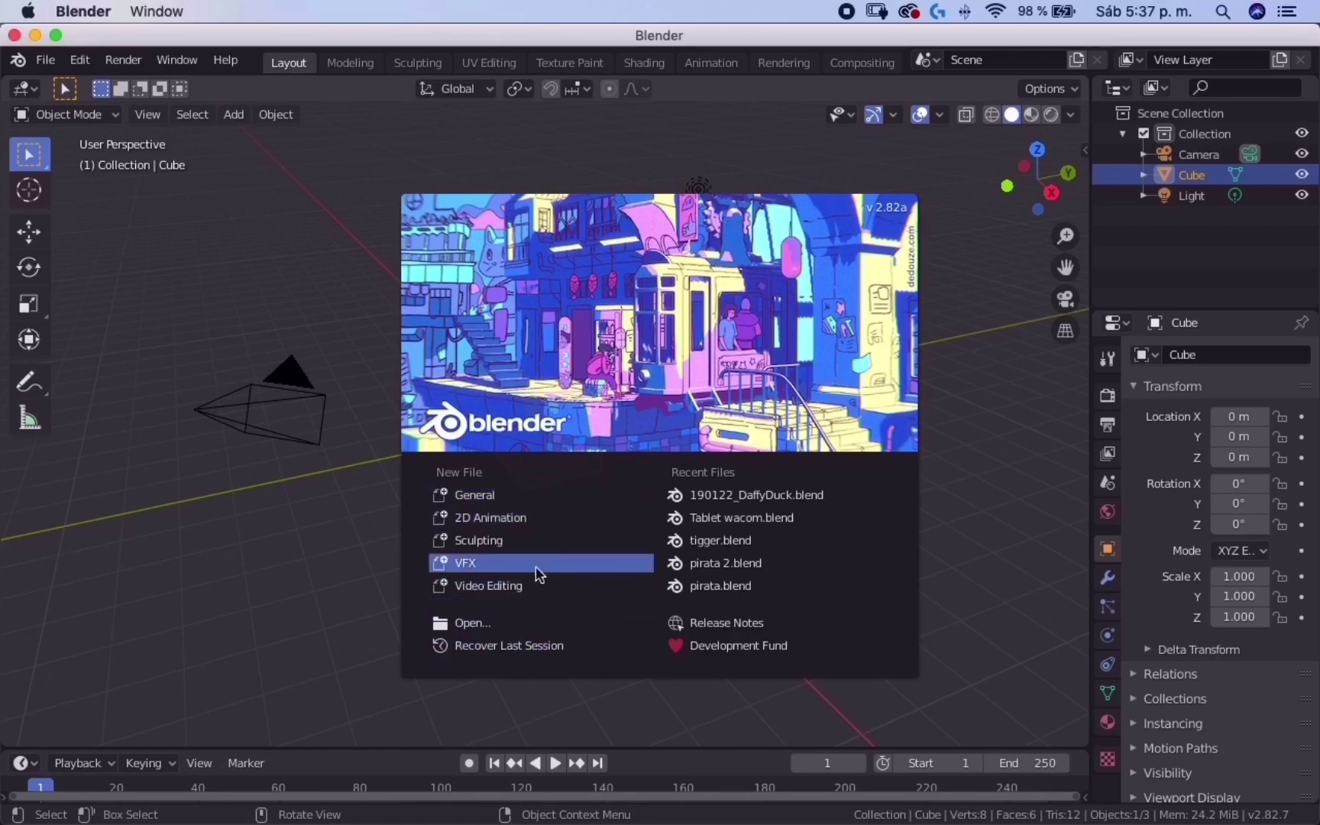
{"action": "left_click", "coordinate": [492, 497]}
Step: Delete the default cube from the scene
{"action": "scroll", "coordinate": [560, 433], "scroll_direction": "up", "scroll_amount": 7}
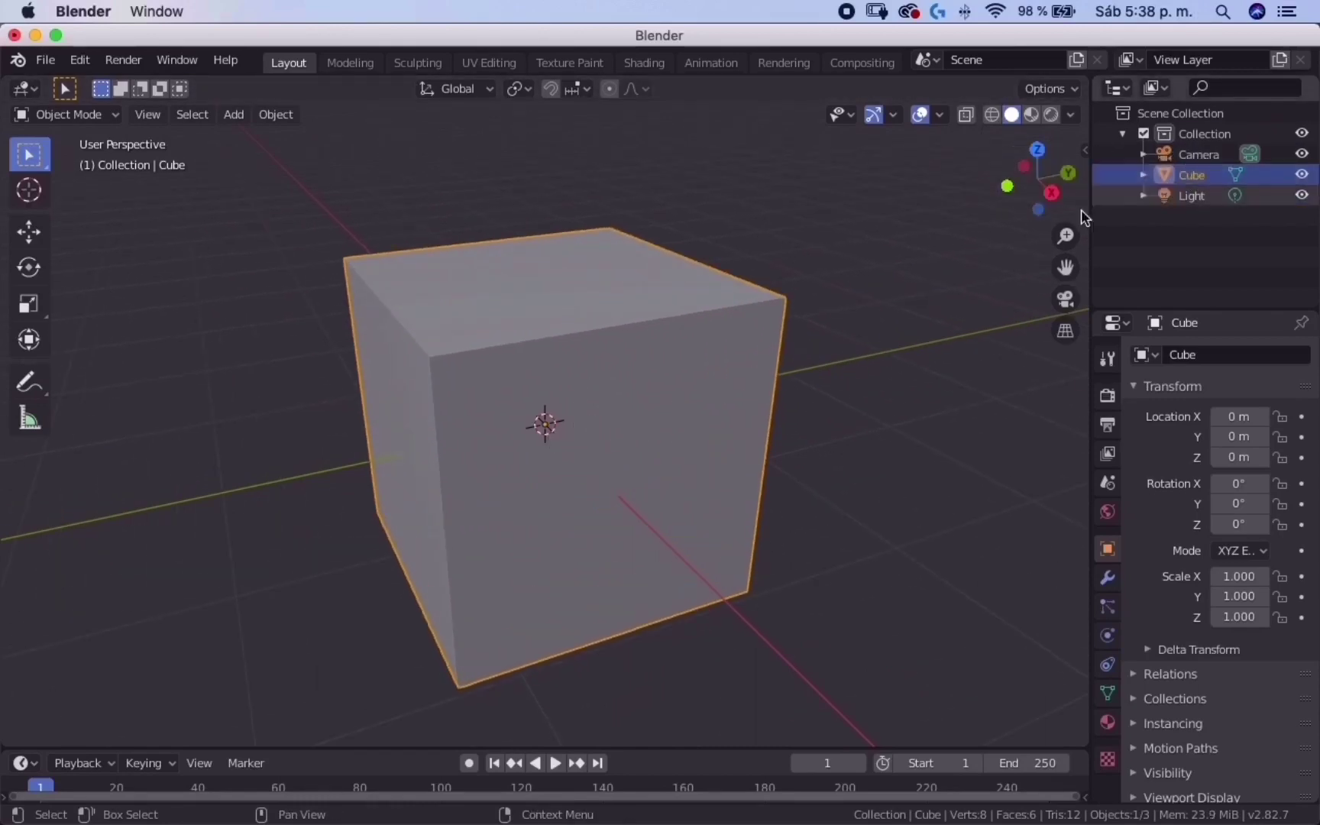
{"action": "right_click", "coordinate": [1190, 176]}
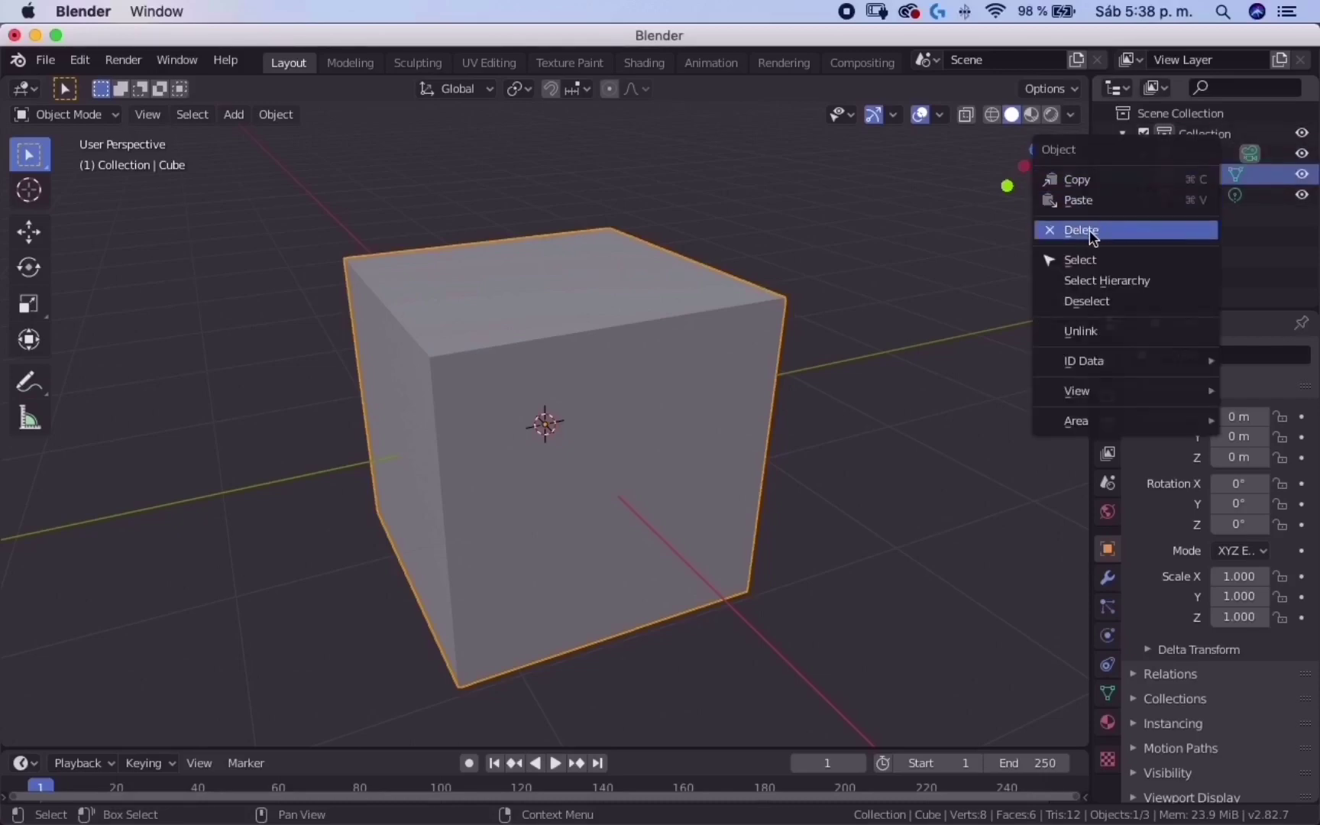
{"action": "left_click", "coordinate": [1121, 230]}
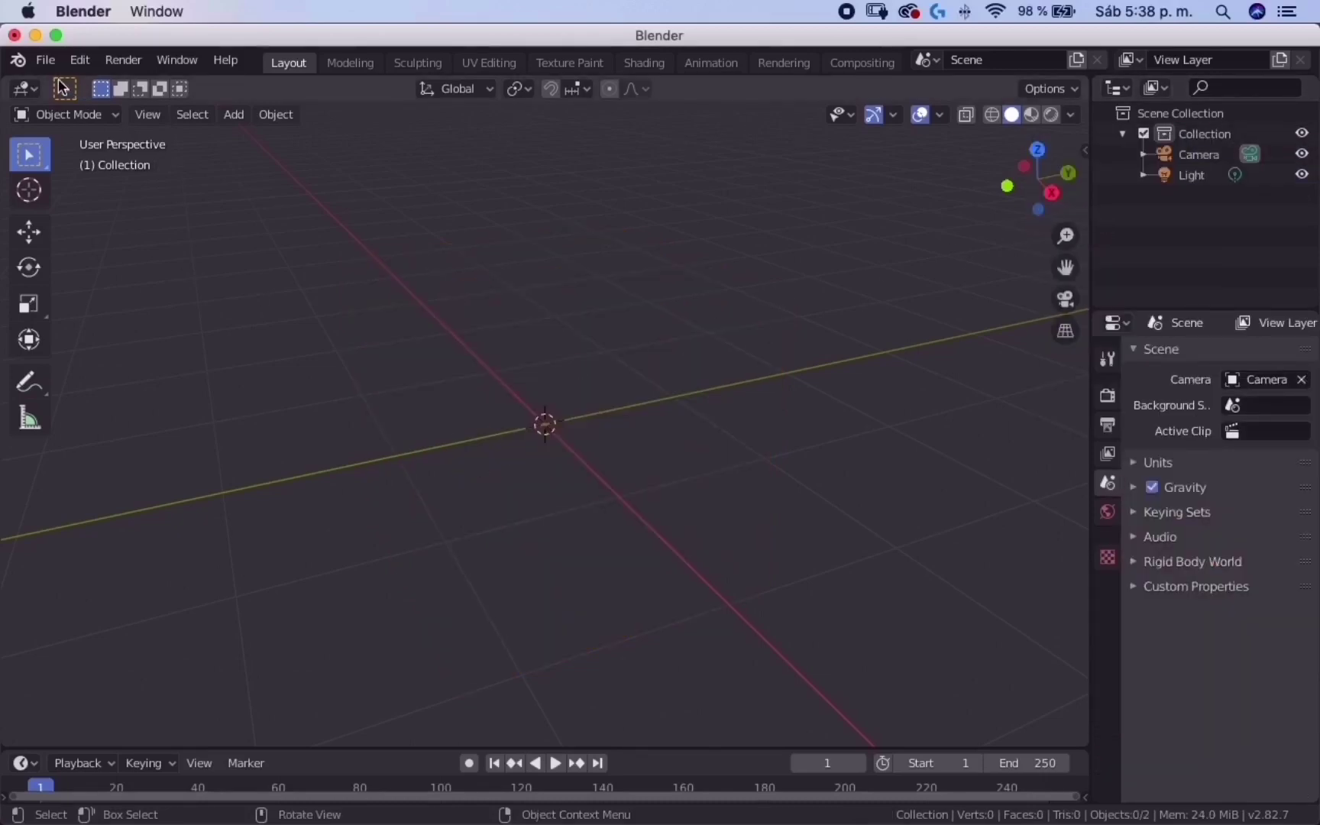
Step: Import the FBX model "boca pato .fbx" from the "youtube curso mascara" folder on the Desktop
{"action": "left_click", "coordinate": [44, 61]}
{"action": "mouse_move", "coordinate": [145, 338]}
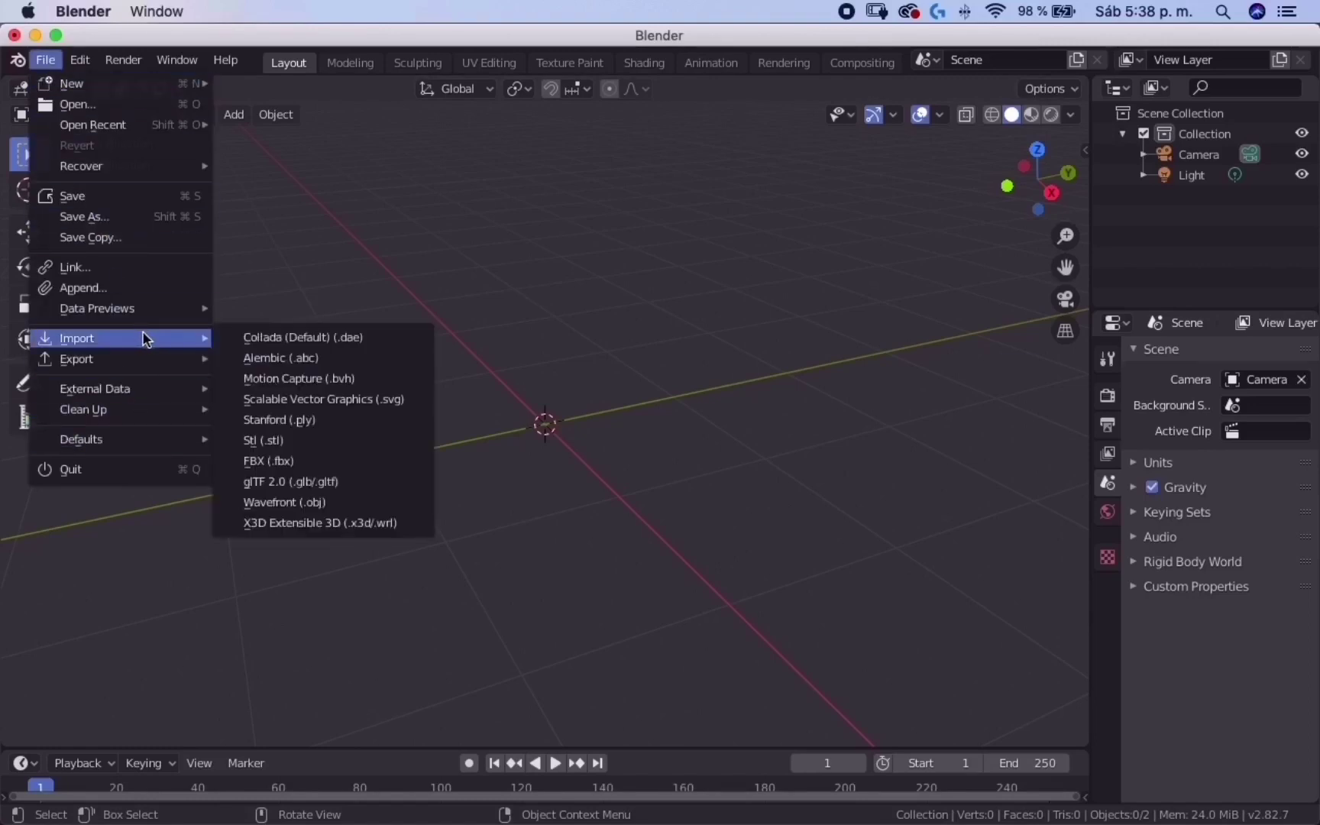
{"action": "left_click", "coordinate": [284, 458]}
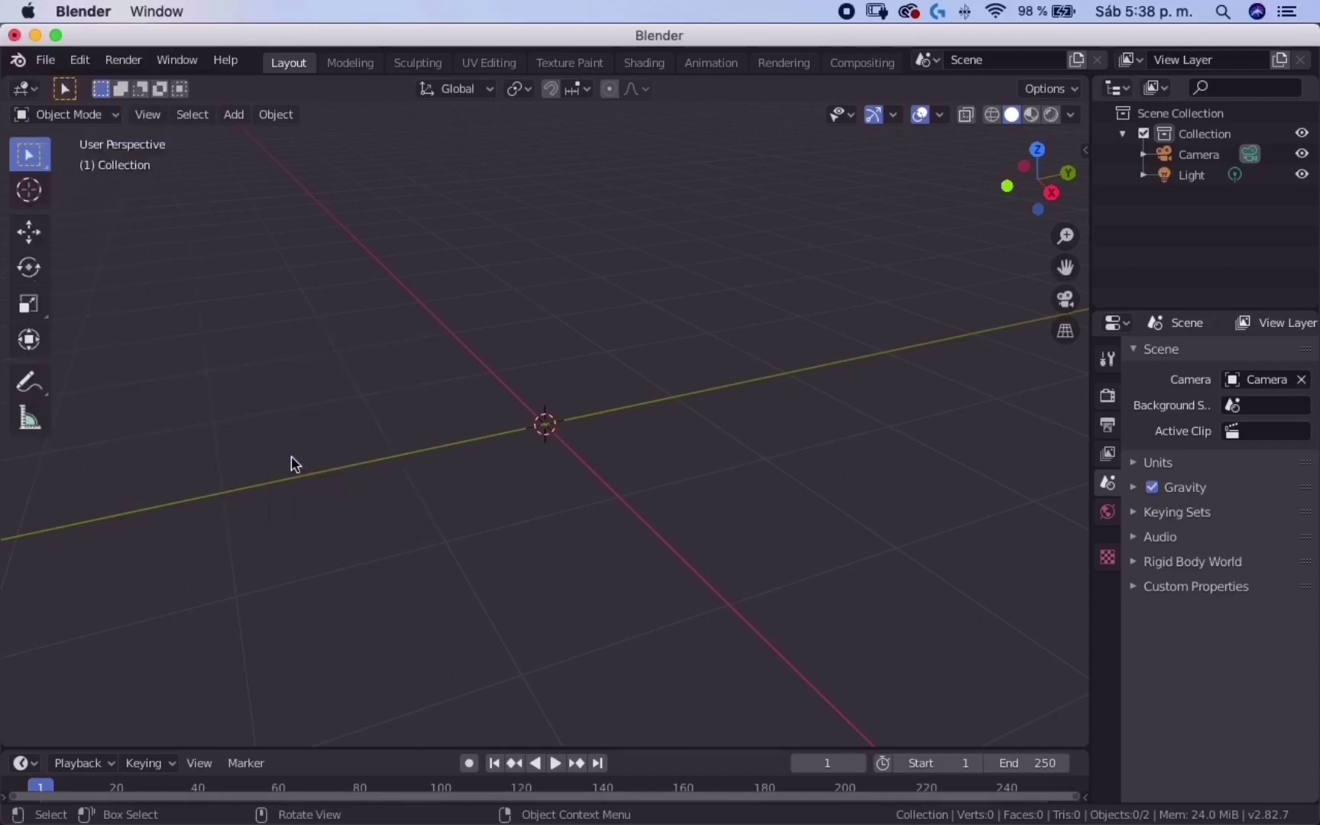
{"action": "left_click", "coordinate": [195, 281]}
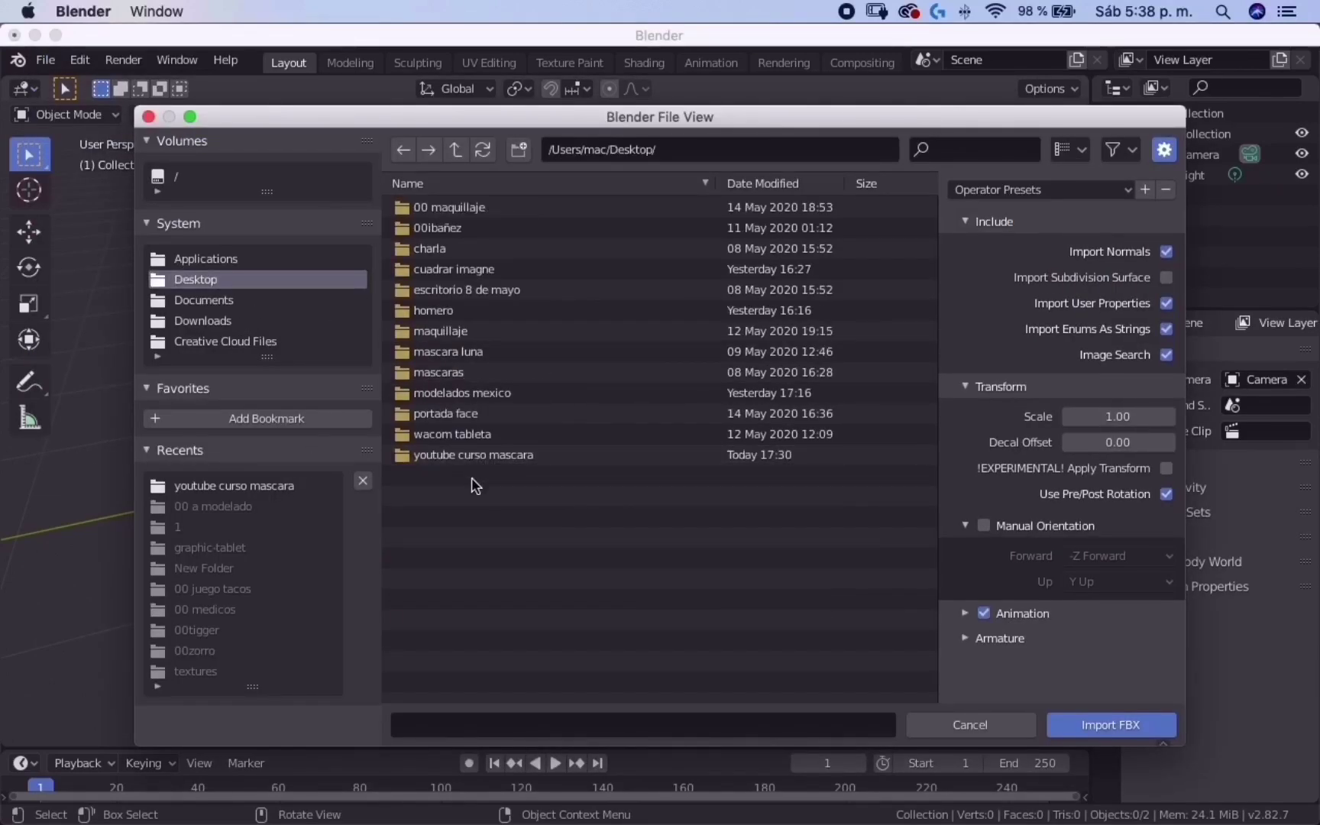
{"action": "double_click", "coordinate": [472, 456]}
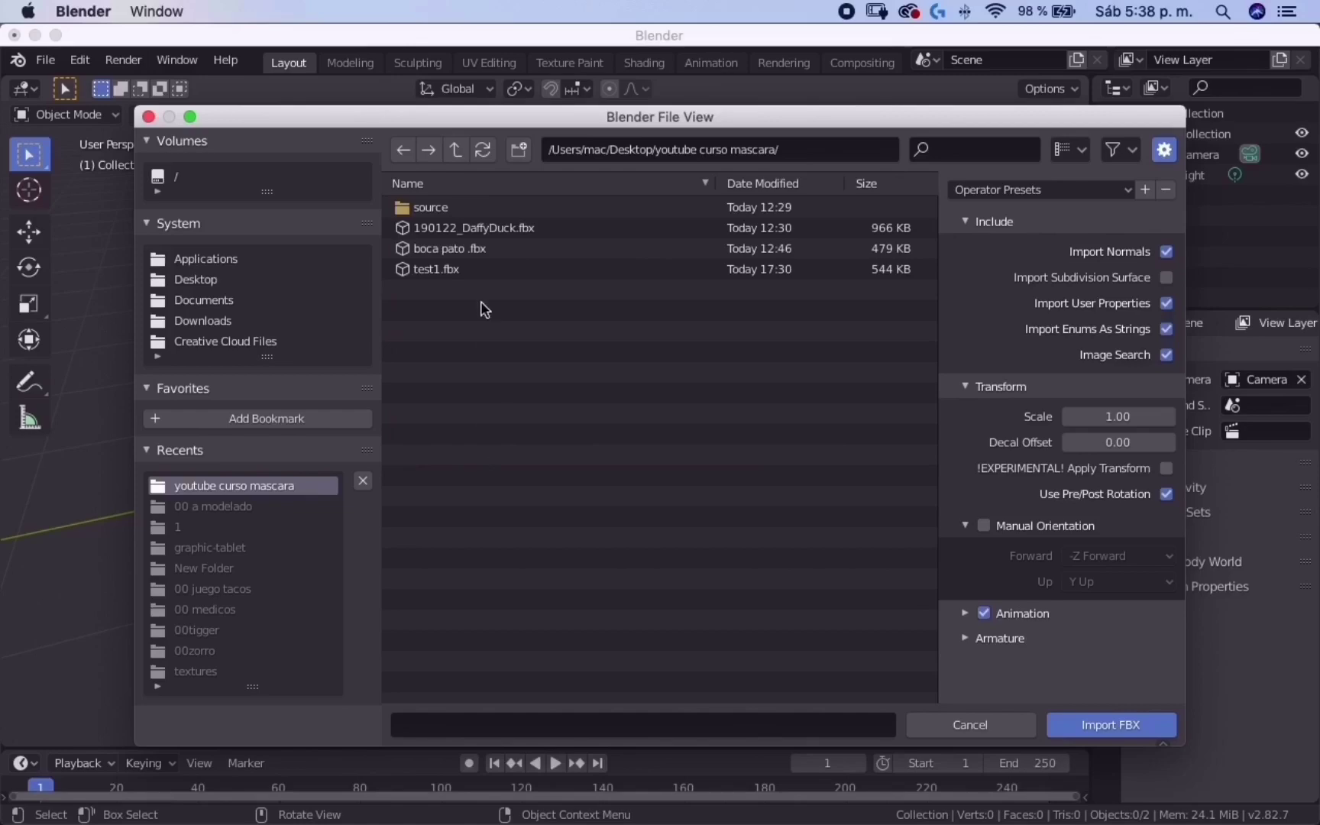
{"action": "left_click", "coordinate": [453, 253]}
{"action": "left_click", "coordinate": [1103, 719]}
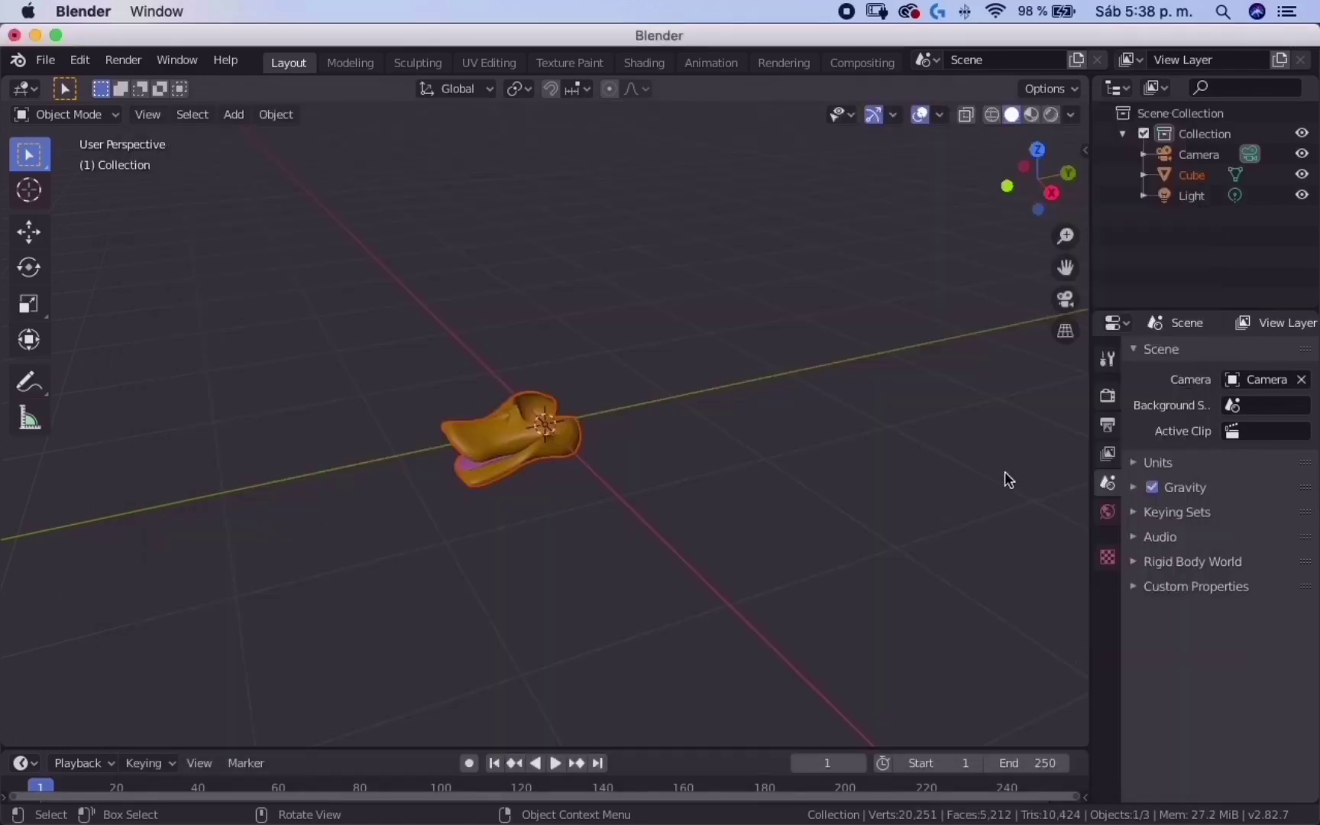
Step: Examine the imported duck beak up close and line it up in the Right Orthographic view
{"action": "scroll", "coordinate": [517, 442], "scroll_direction": "up", "scroll_amount": 5}
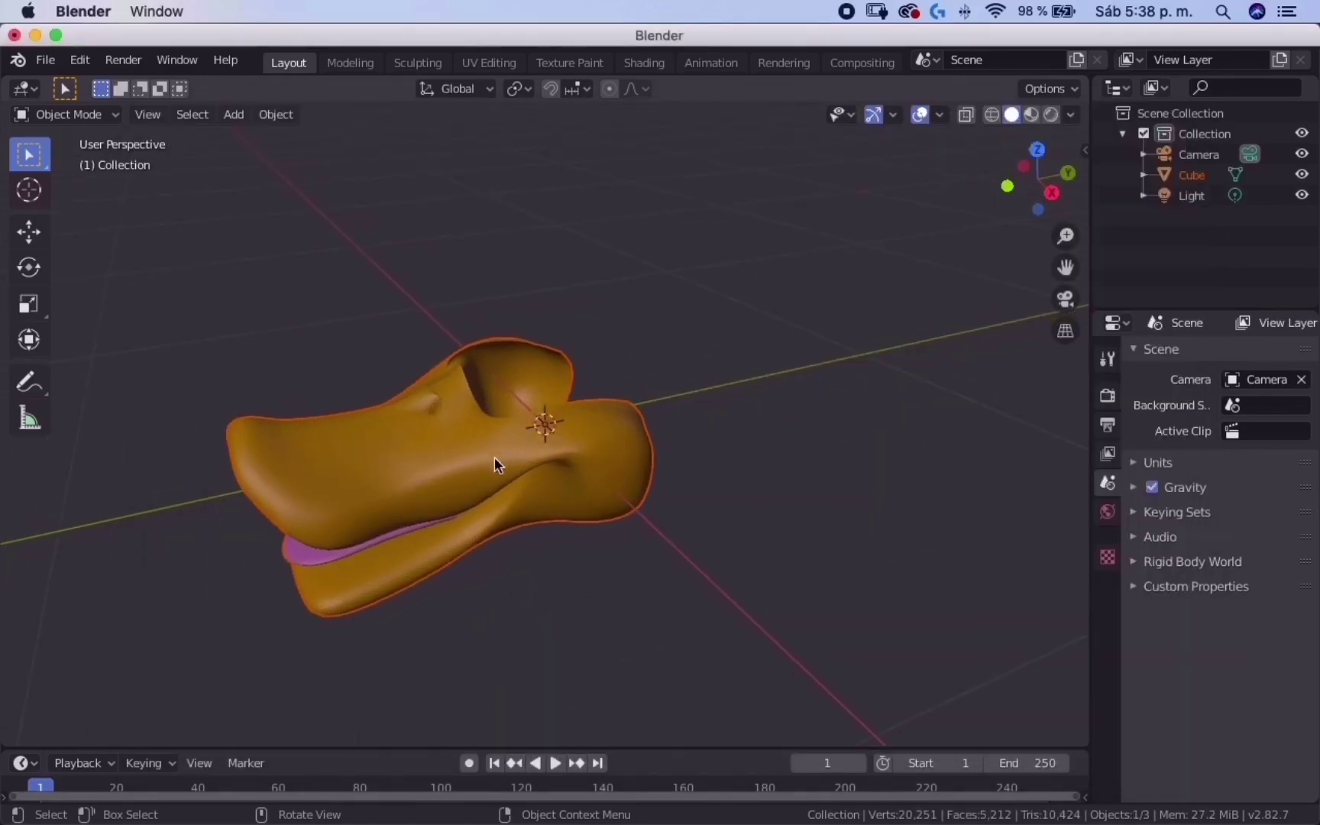
{"action": "middle_click_drag", "start_coordinate": [494, 457], "coordinate": [526, 416]}
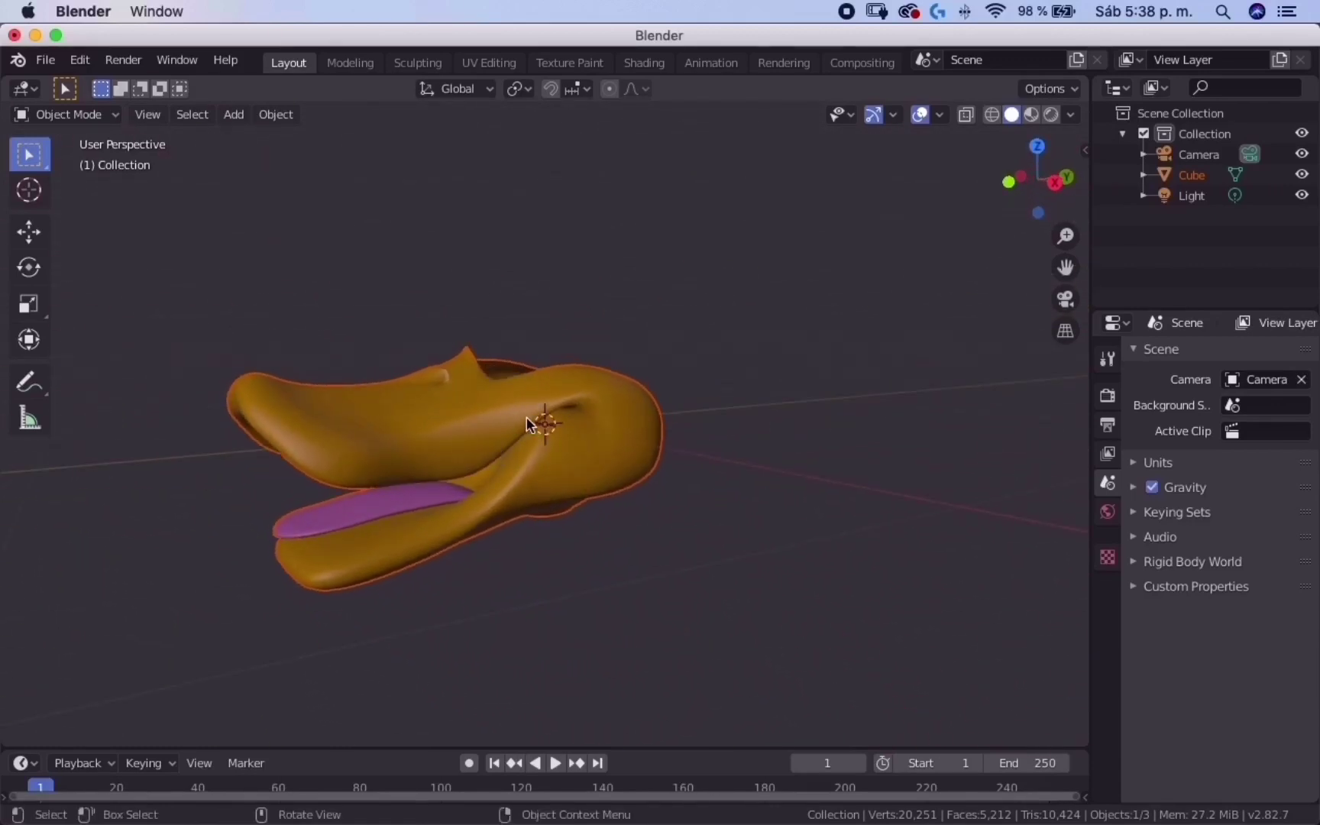
{"action": "left_click", "coordinate": [1054, 182]}
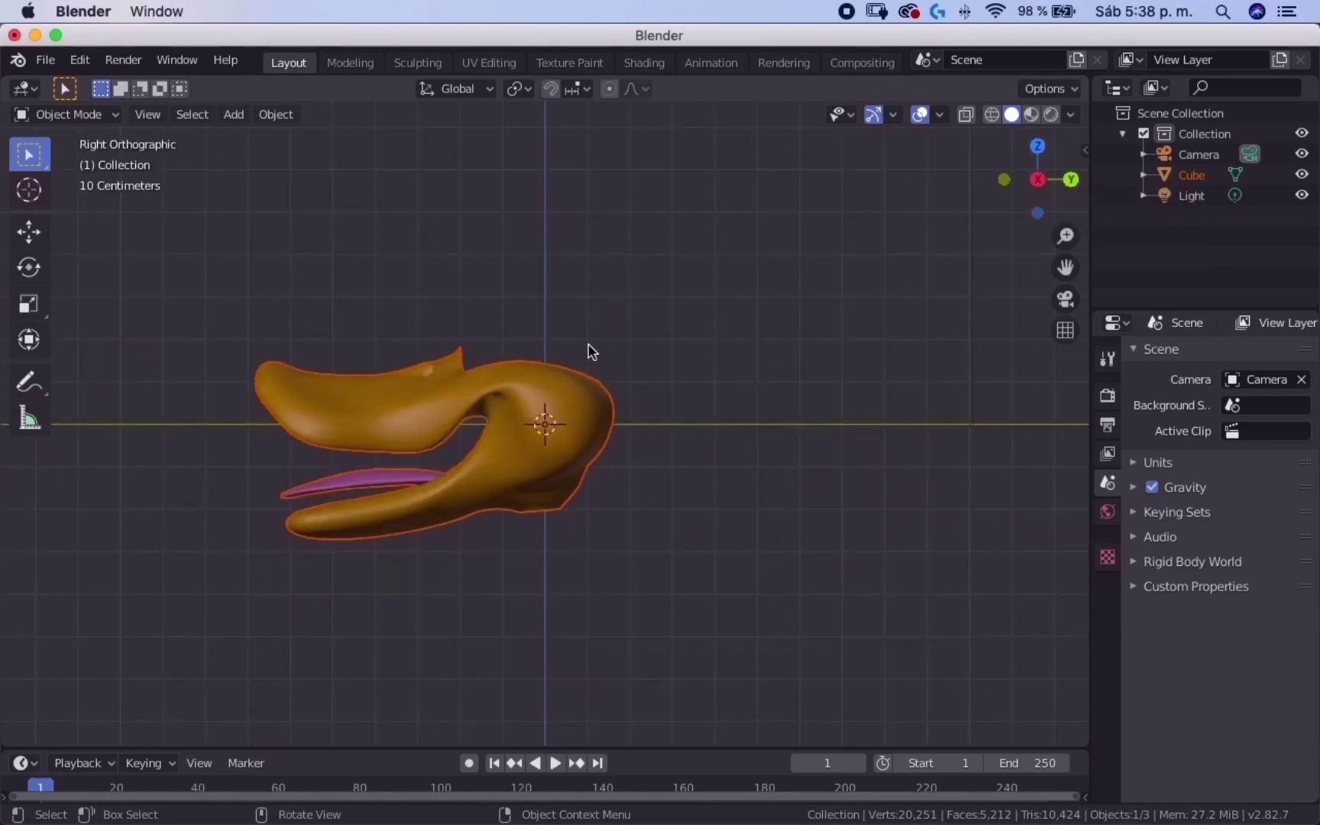
{"action": "middle_click_drag", "start_coordinate": [560, 393], "coordinate": [630, 370], "text": "shift"}
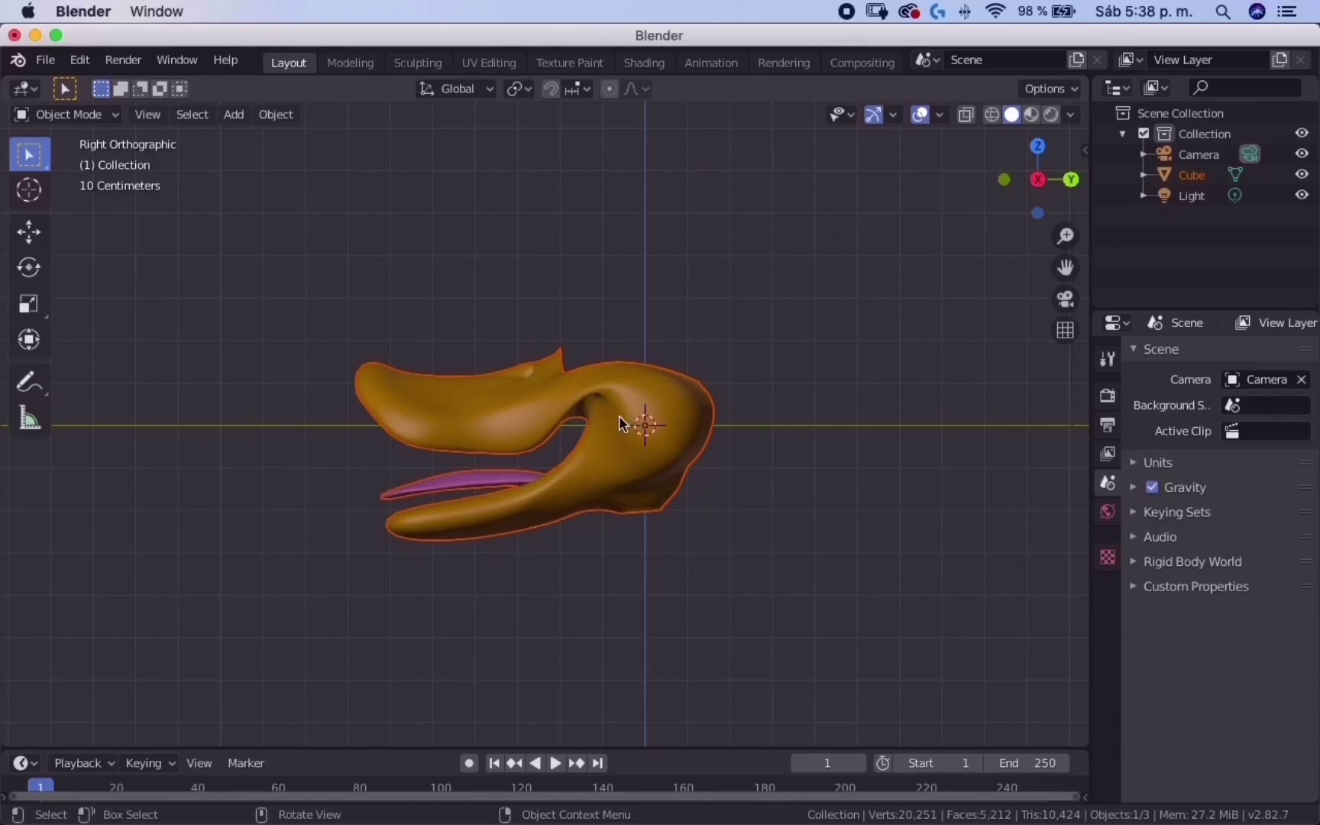
{"action": "mouse_move", "coordinate": [1026, 200]}
{"action": "left_mouse_down"}
{"action": "mouse_move", "coordinate": [1025, 256]}
{"action": "mouse_move", "coordinate": [867, 347]}
{"action": "mouse_move", "coordinate": [1024, 206]}
{"action": "left_mouse_up"}
{"action": "left_click", "coordinate": [1037, 188]}
{"action": "scroll", "coordinate": [574, 440], "scroll_direction": "up", "scroll_amount": 2}
{"action": "key", "text": "KP_5"}
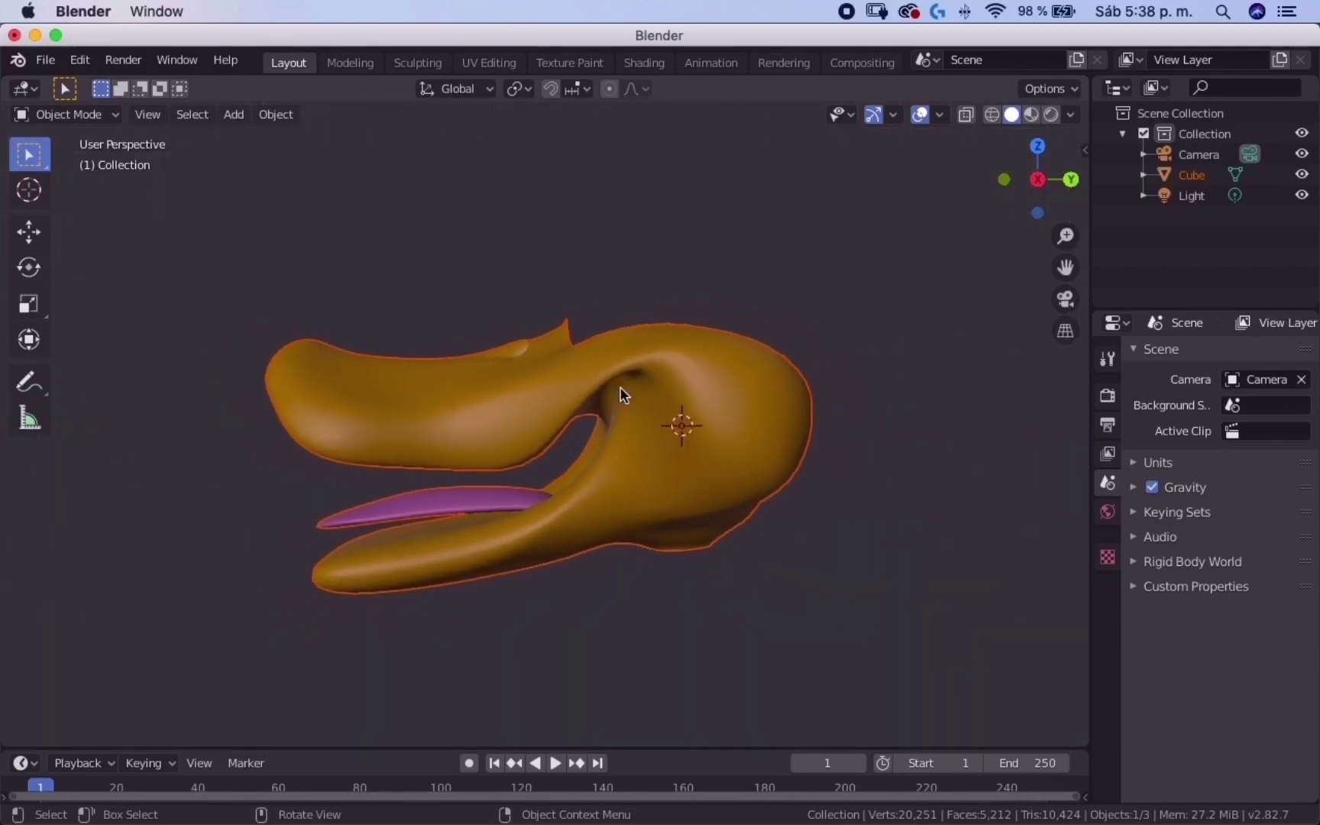
{"action": "scroll", "coordinate": [824, 313], "scroll_direction": "down", "scroll_amount": 4}
{"action": "scroll", "coordinate": [815, 322], "scroll_direction": "up", "scroll_amount": 4}
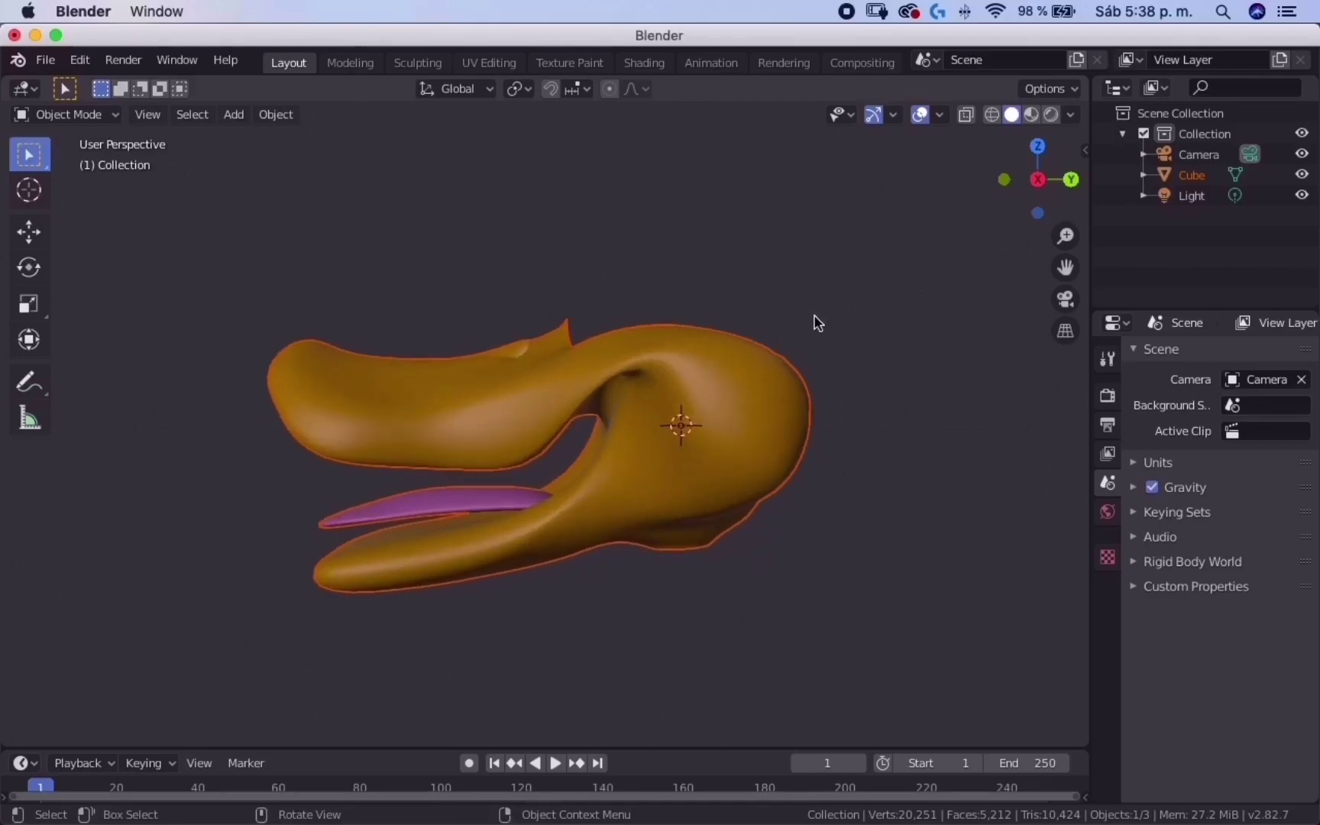
{"action": "left_click", "coordinate": [1039, 181]}
{"action": "left_click", "coordinate": [1037, 181]}
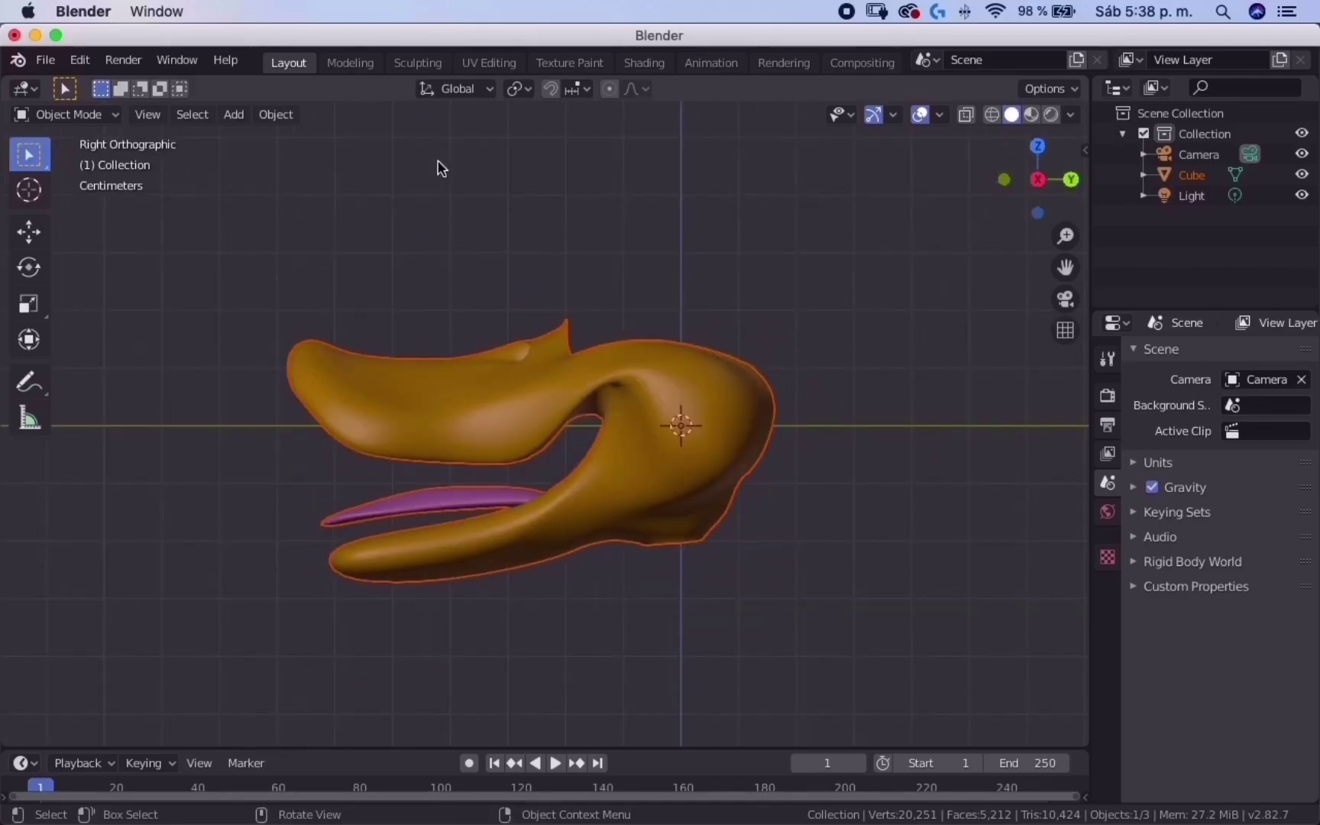
Step: Add an armature at the scene origin, inside the duck beak
{"action": "left_click", "coordinate": [235, 115]}
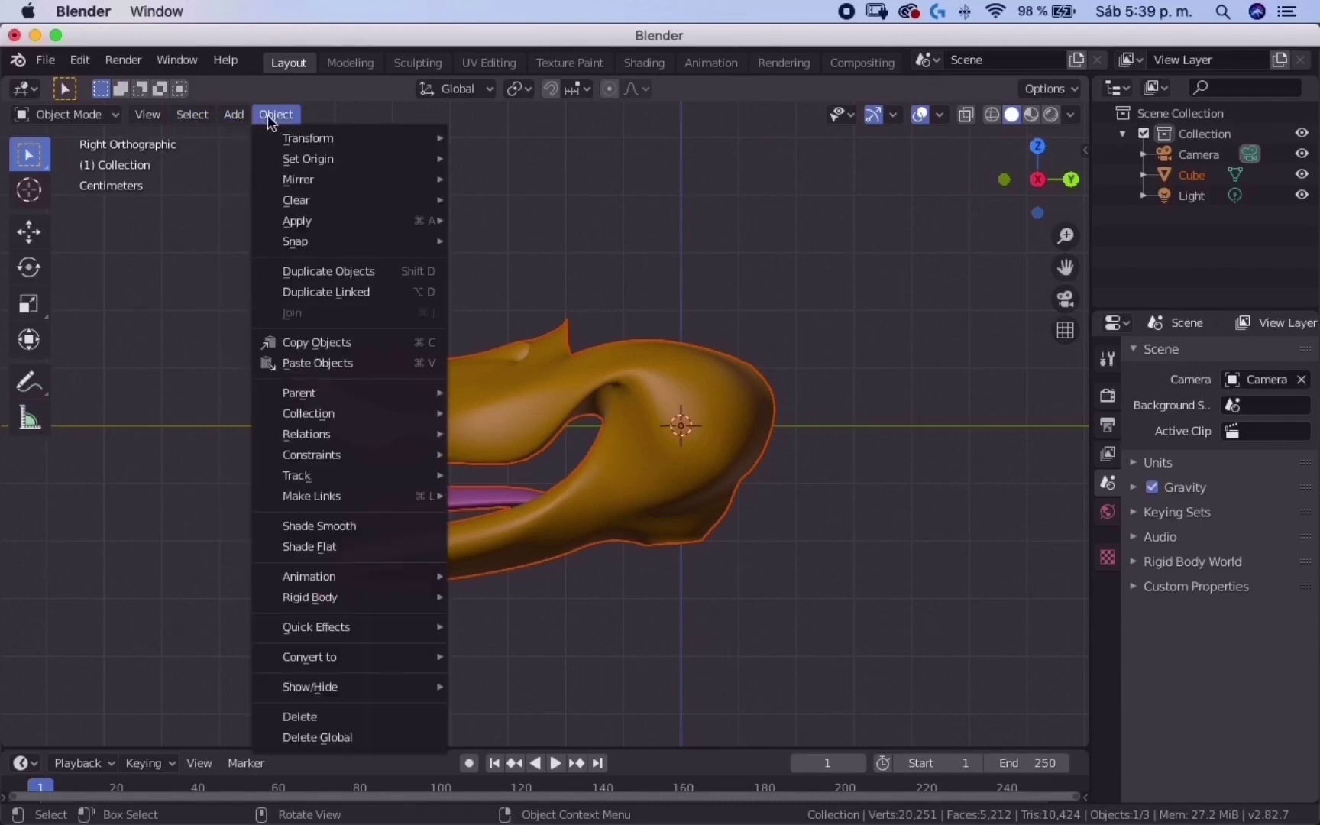
{"action": "mouse_move", "coordinate": [245, 142]}
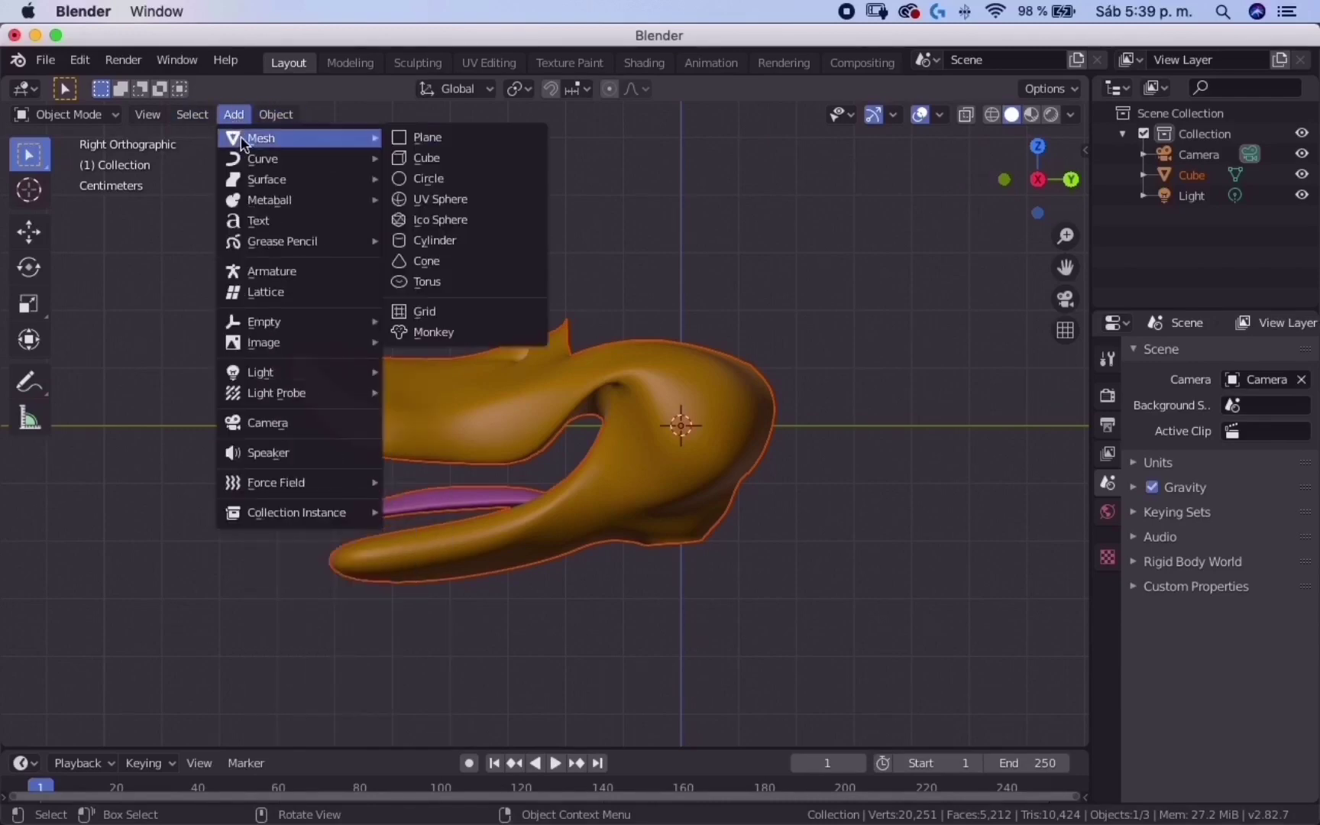
{"action": "left_click", "coordinate": [300, 275]}
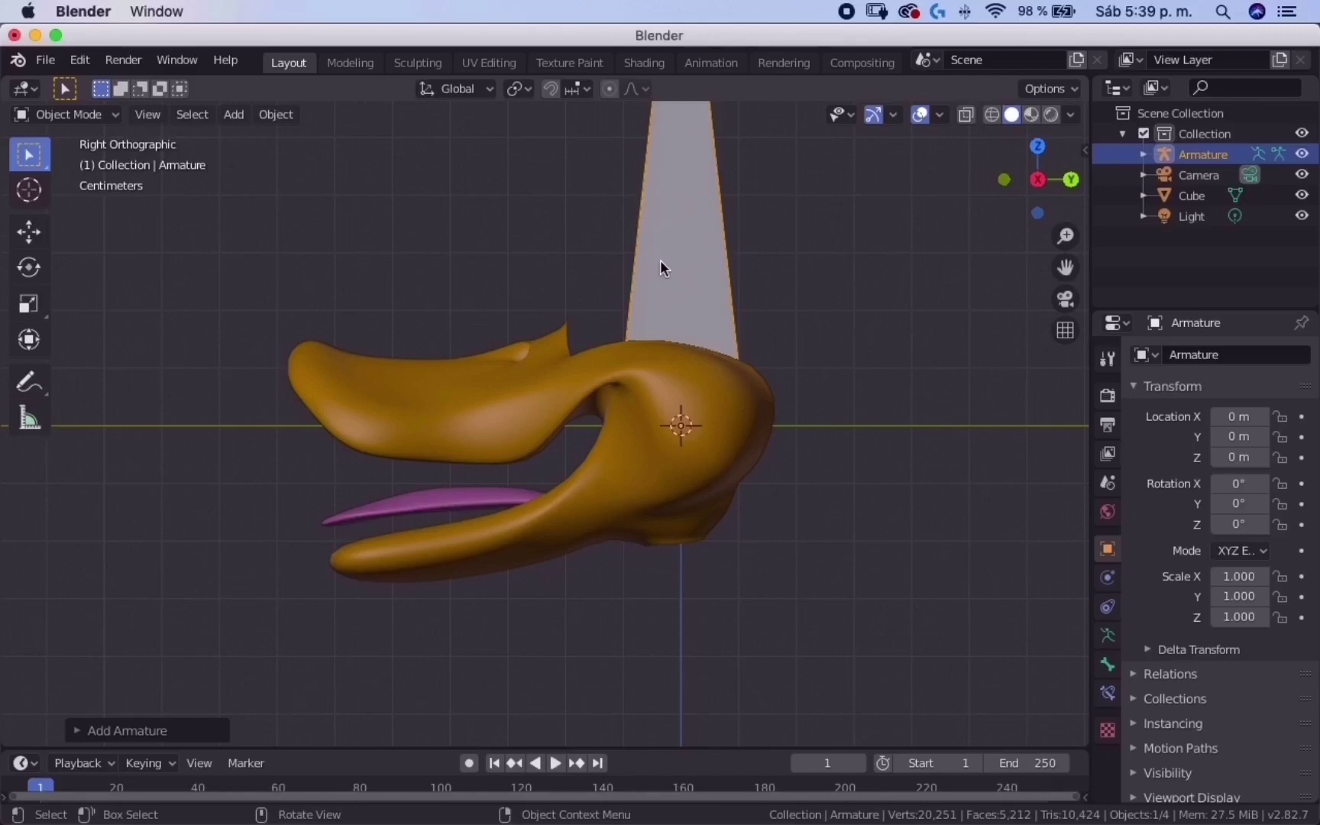
Step: Scale the armature to about 0.515 and rotate it about 82.6° around X so the bone points along the beak
{"action": "left_click", "coordinate": [30, 233]}
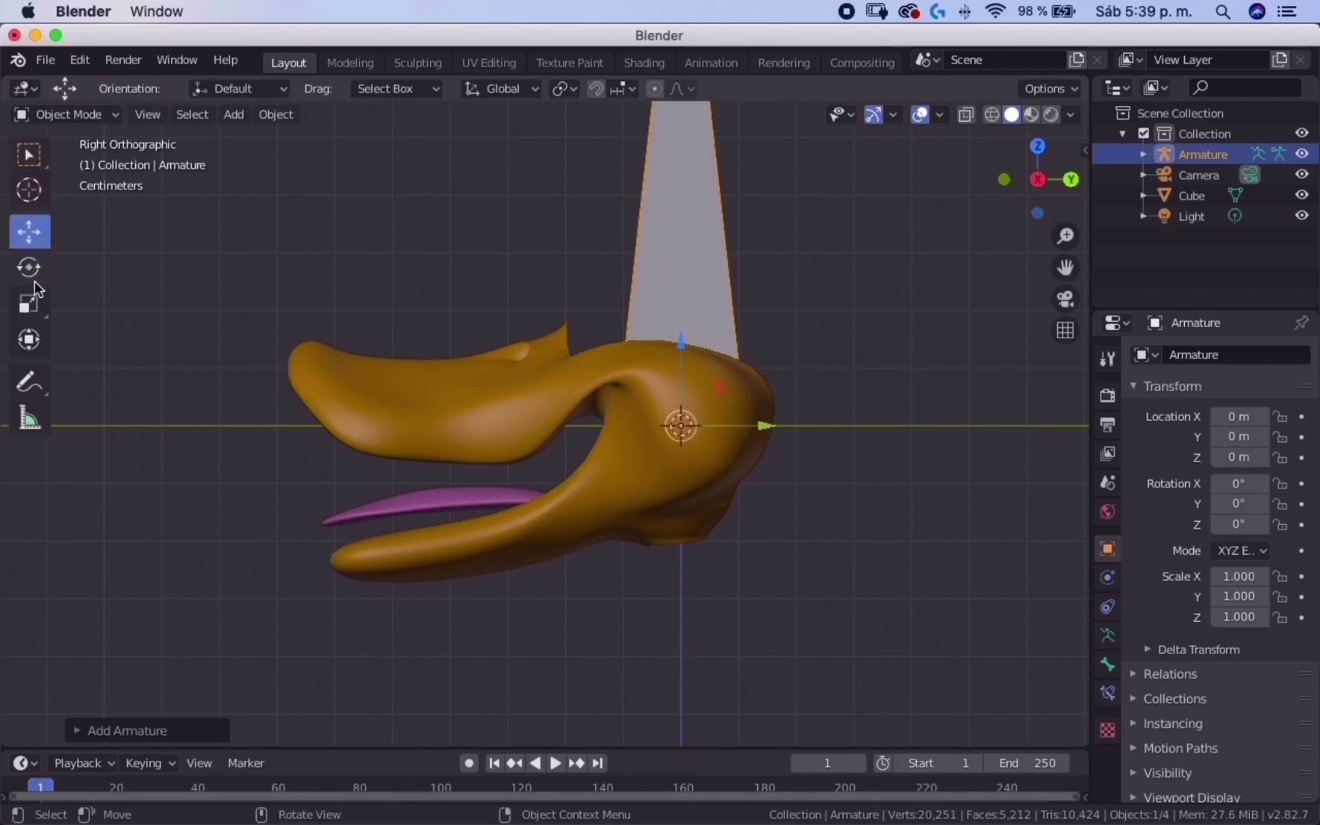
{"action": "left_click", "coordinate": [32, 301]}
{"action": "left_click", "coordinate": [29, 232]}
{"action": "key", "text": "s"}
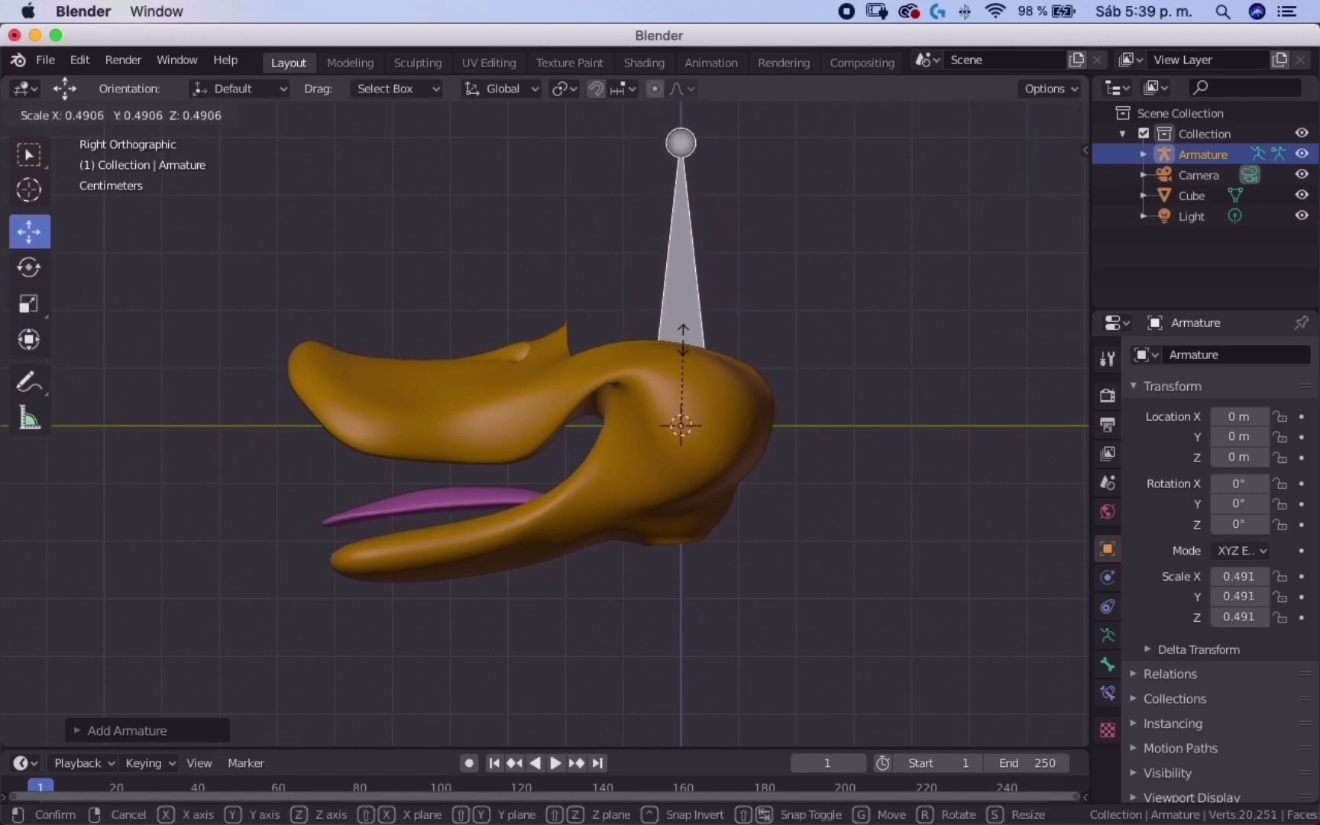
{"action": "left_click", "coordinate": [677, 334]}
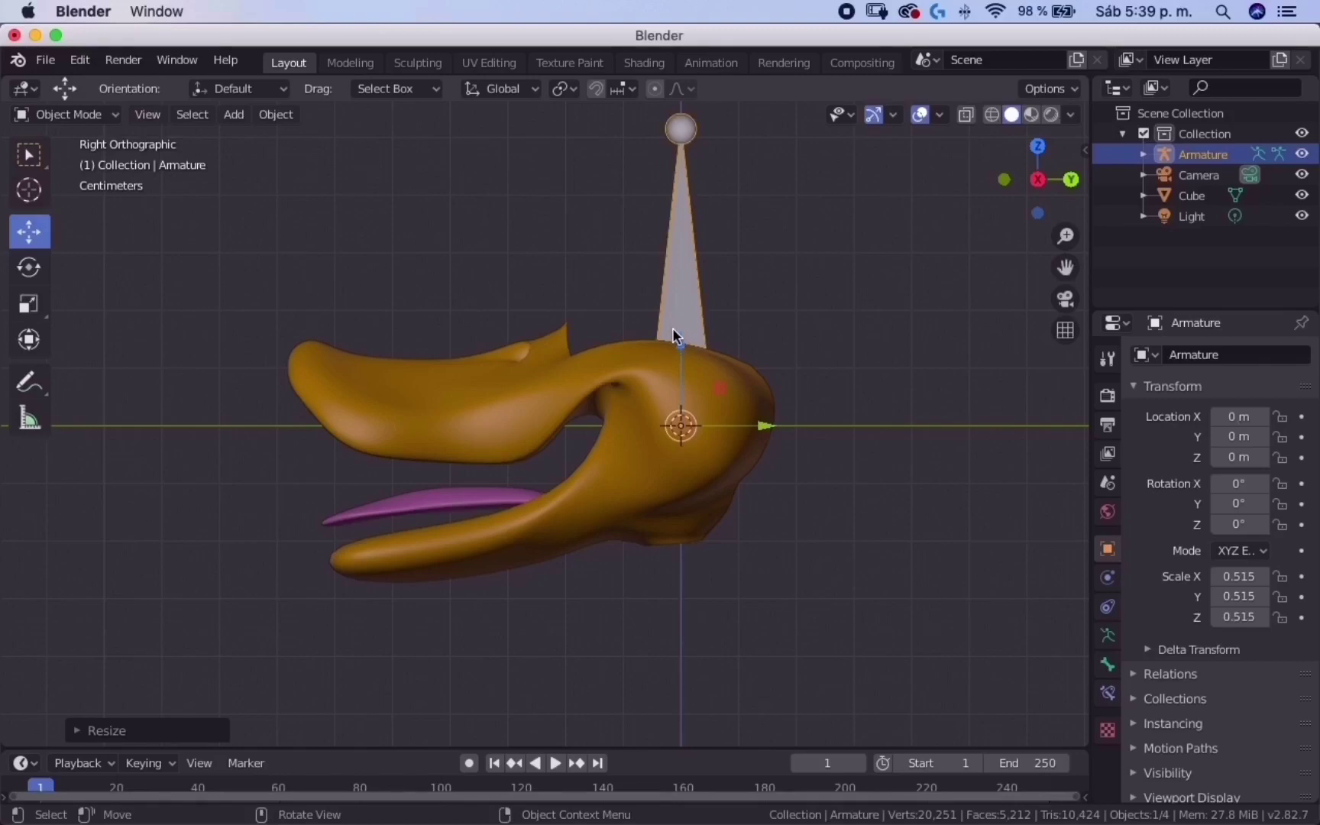
{"action": "key", "text": "r"}
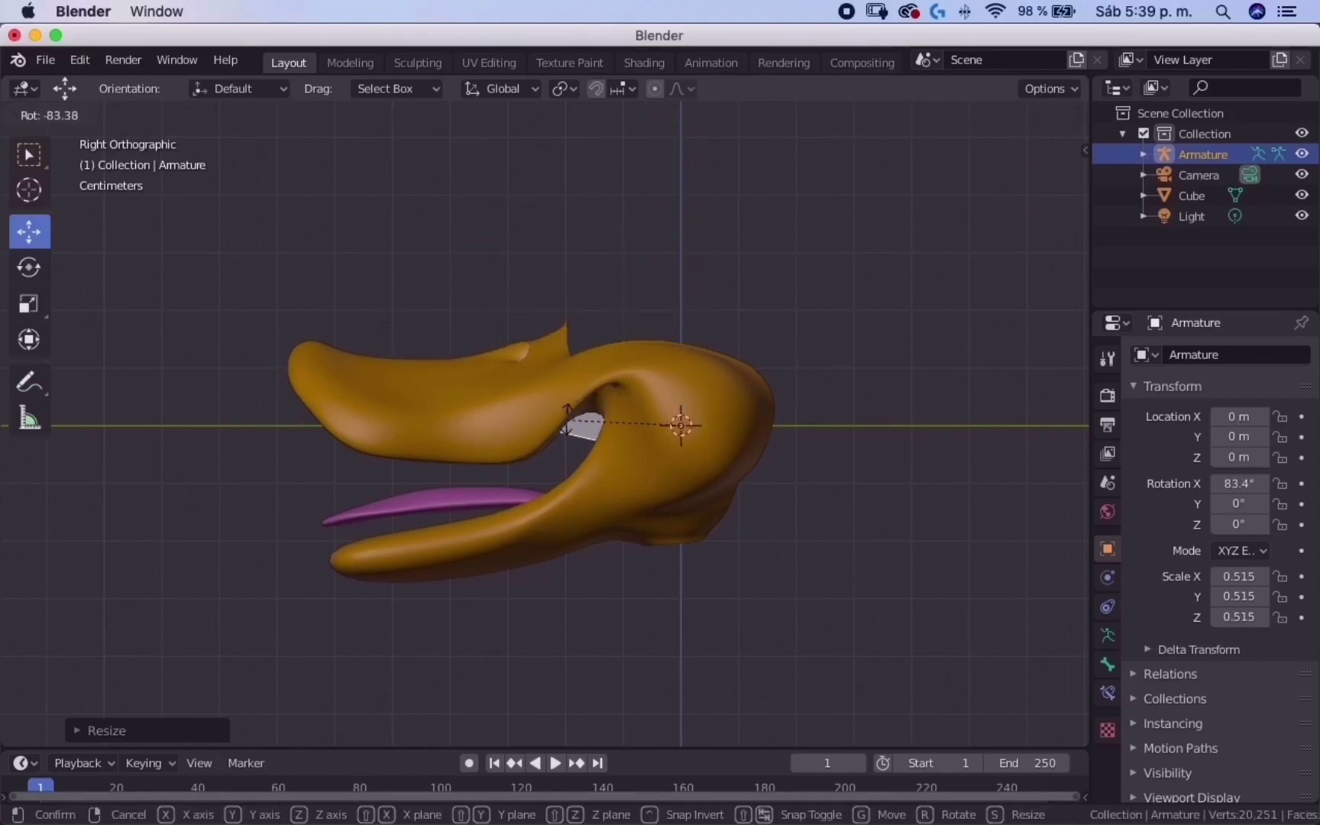
{"action": "left_click", "coordinate": [551, 422]}
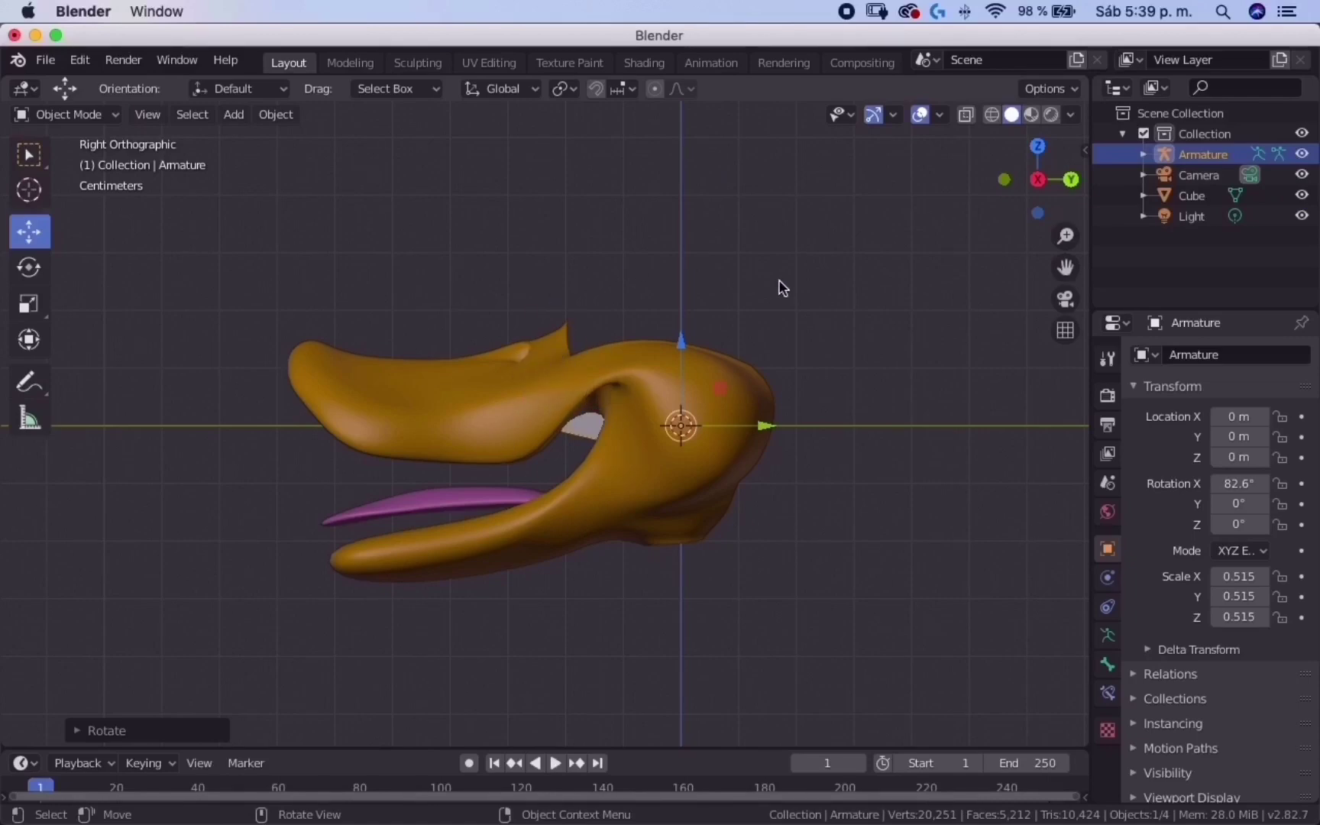
Step: Enable In Front in the armature's viewport display settings so the bone draws over the beak
{"action": "left_click", "coordinate": [1107, 638]}
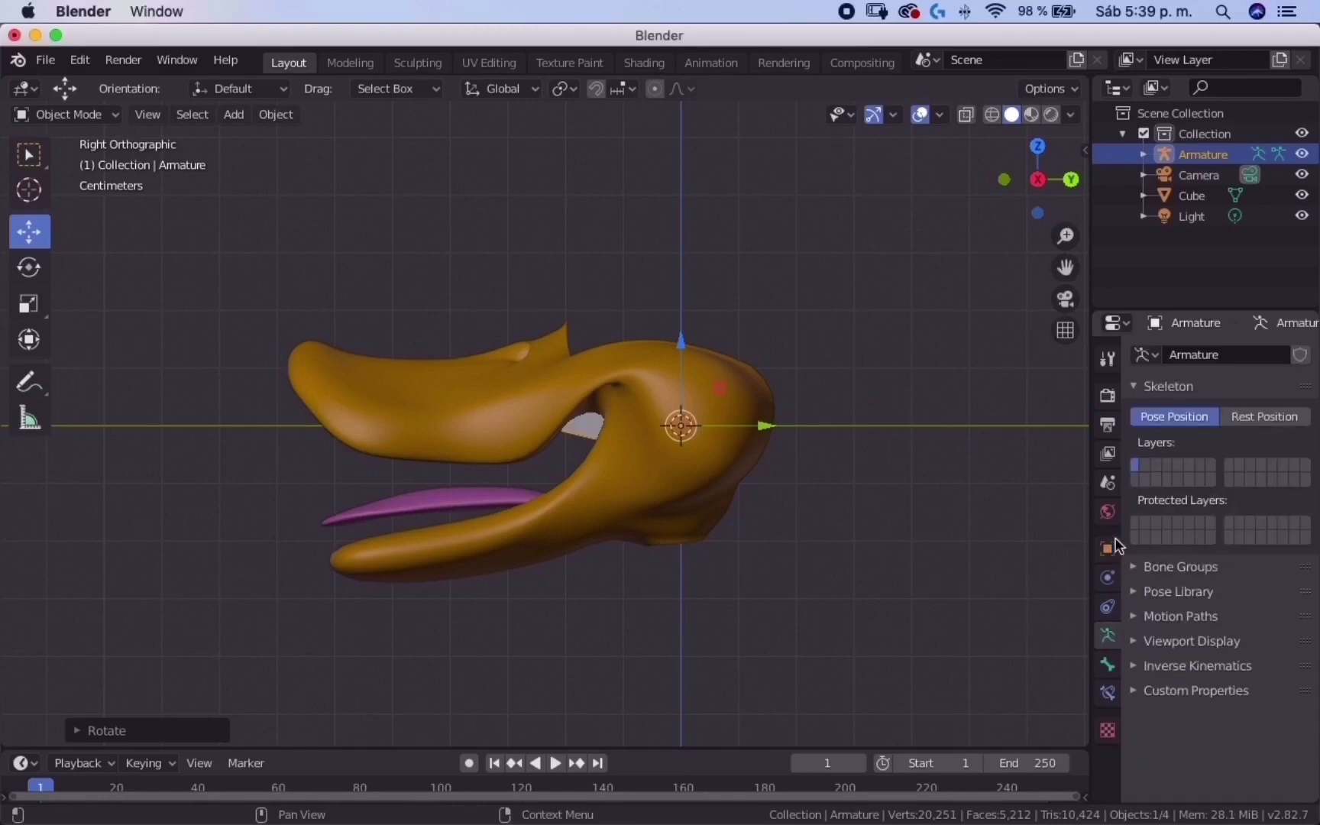
{"action": "left_click", "coordinate": [1135, 642]}
{"action": "scroll", "coordinate": [1182, 688], "scroll_direction": "down", "scroll_amount": 2}
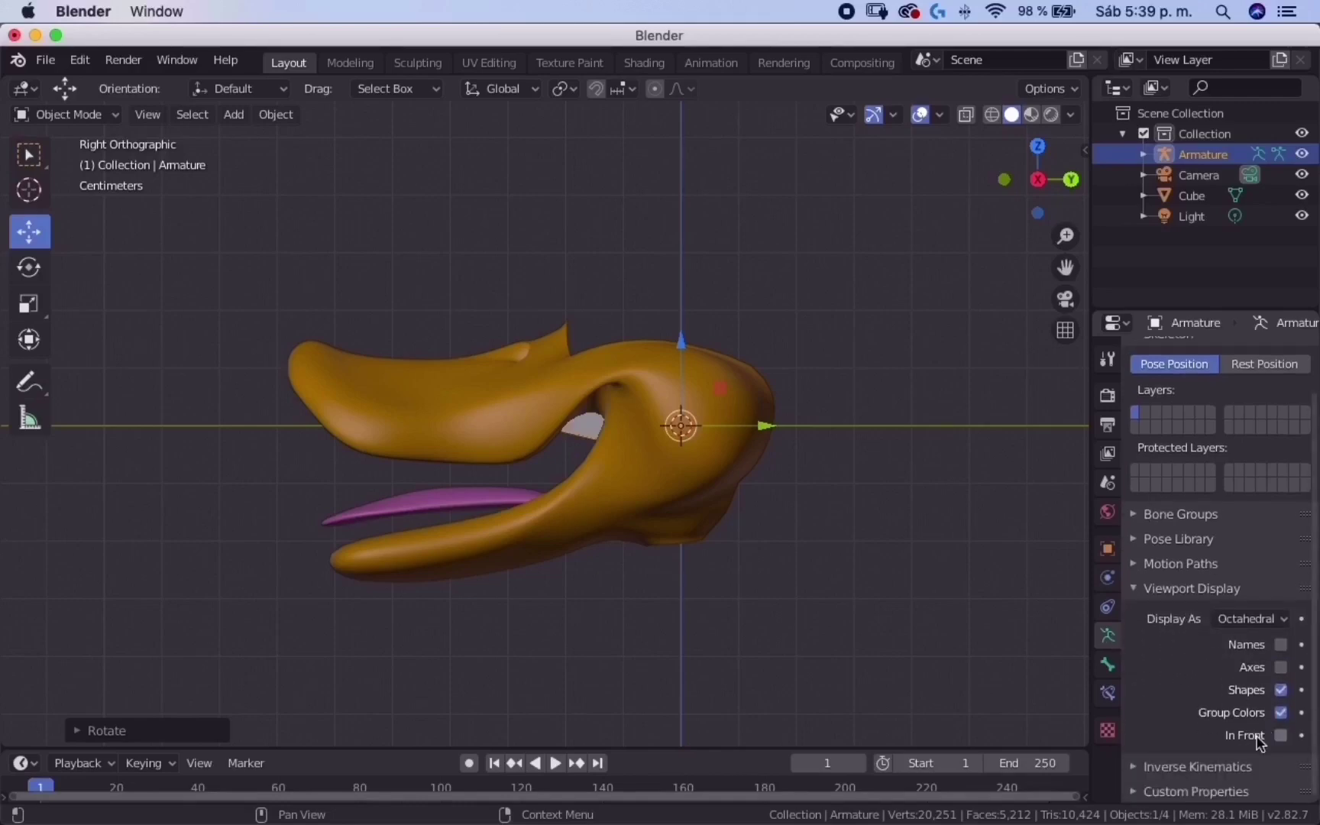
{"action": "left_click", "coordinate": [1281, 736]}
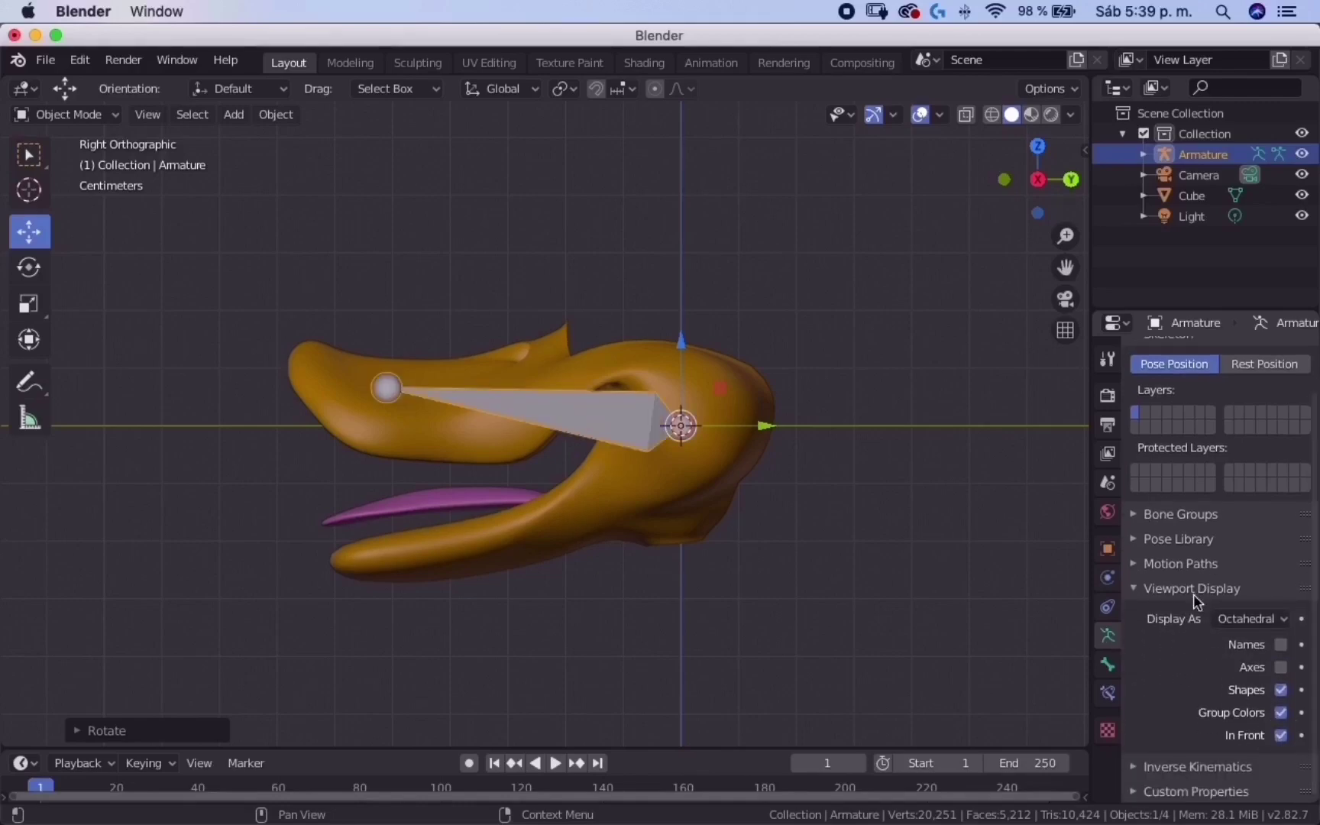
Step: Move the armature slightly up along Z and rotate it to nearly horizontal along the upper beak
{"action": "key", "text": "g"}
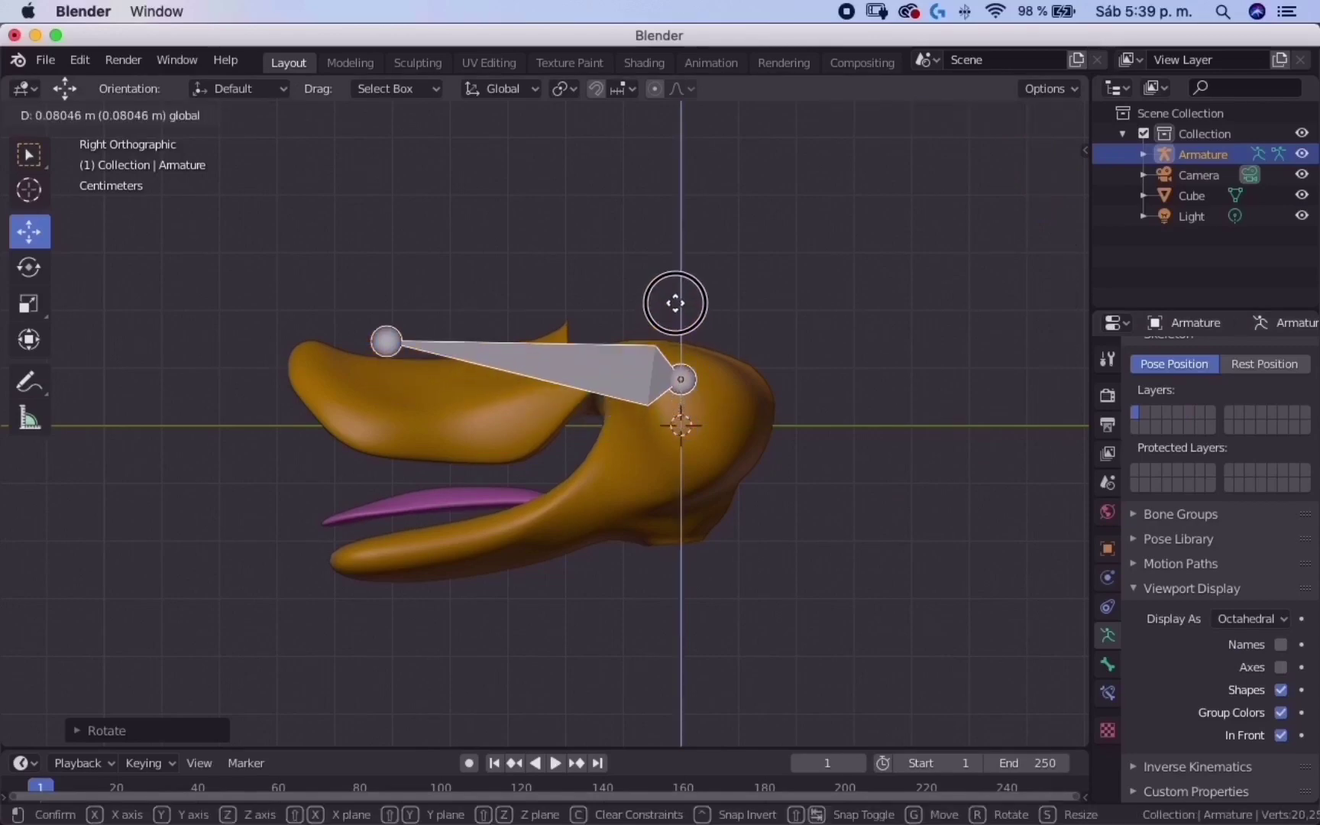
{"action": "left_click", "coordinate": [678, 329]}
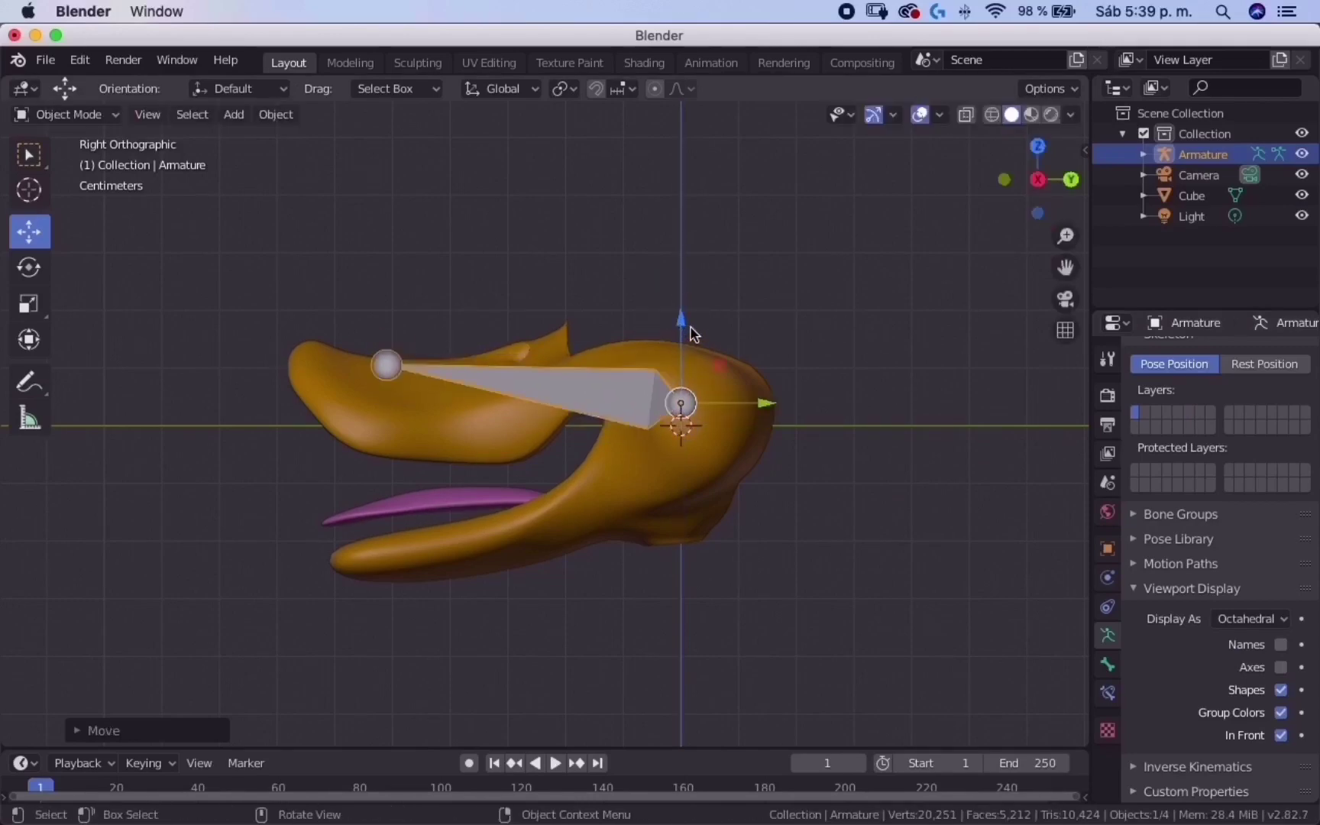
{"action": "key", "text": "r"}
{"action": "left_click", "coordinate": [530, 374]}
Step: Enlarge the armature and move it slightly up along Z so its bone spans the upper beak almost to the tip
{"action": "key", "text": "s"}
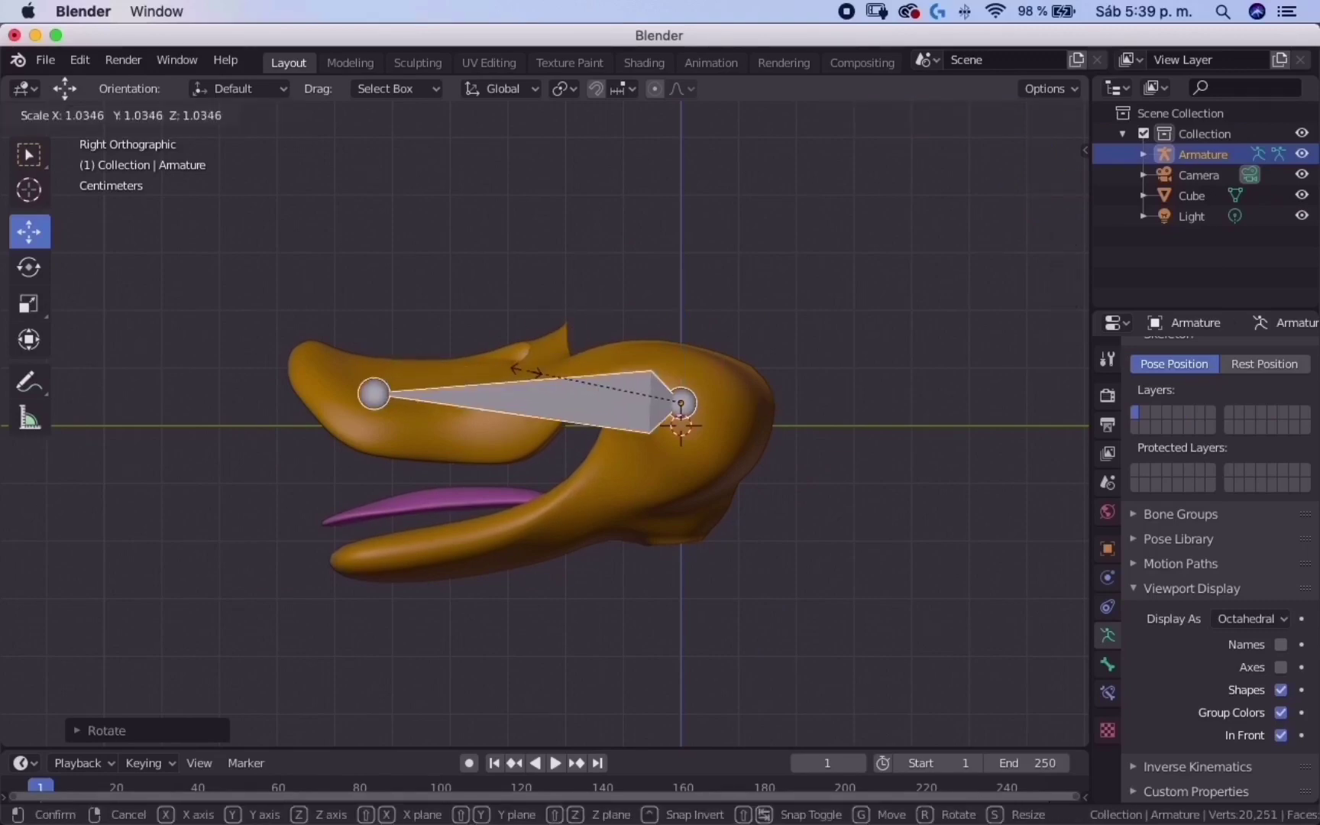
{"action": "left_click", "coordinate": [510, 359]}
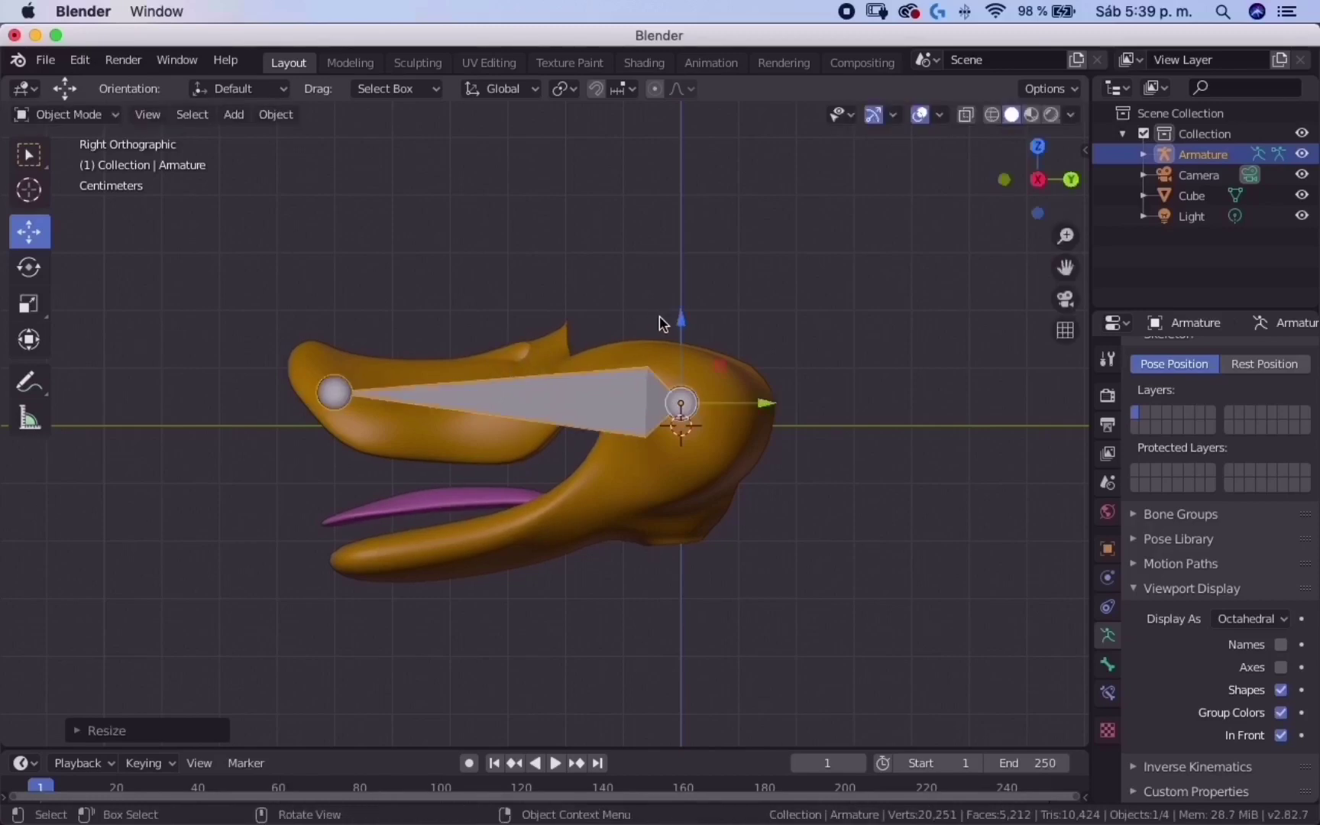
{"action": "key", "text": "g"}
{"action": "left_click", "coordinate": [681, 294]}
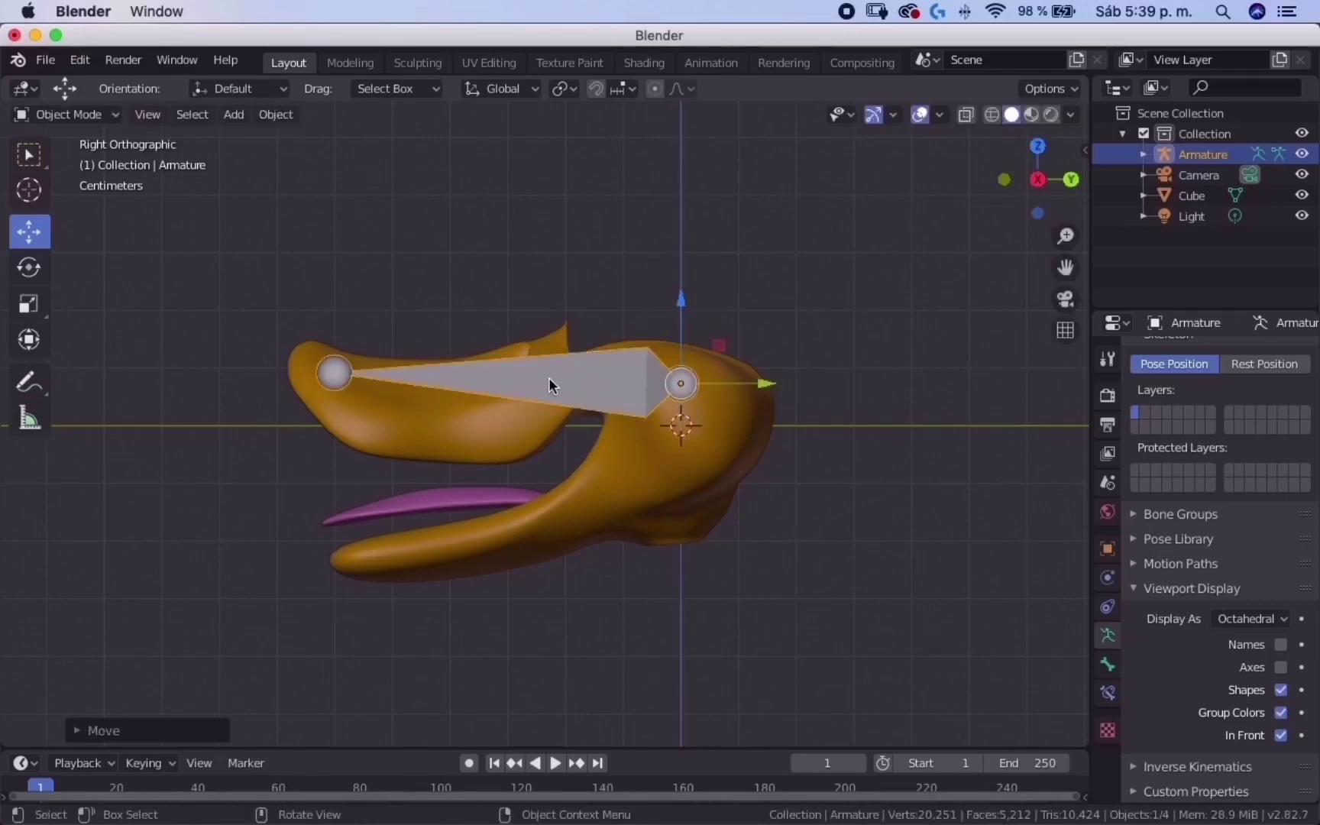
{"action": "key", "text": "s"}
{"action": "left_click", "coordinate": [547, 376]}
{"action": "key", "text": "s"}
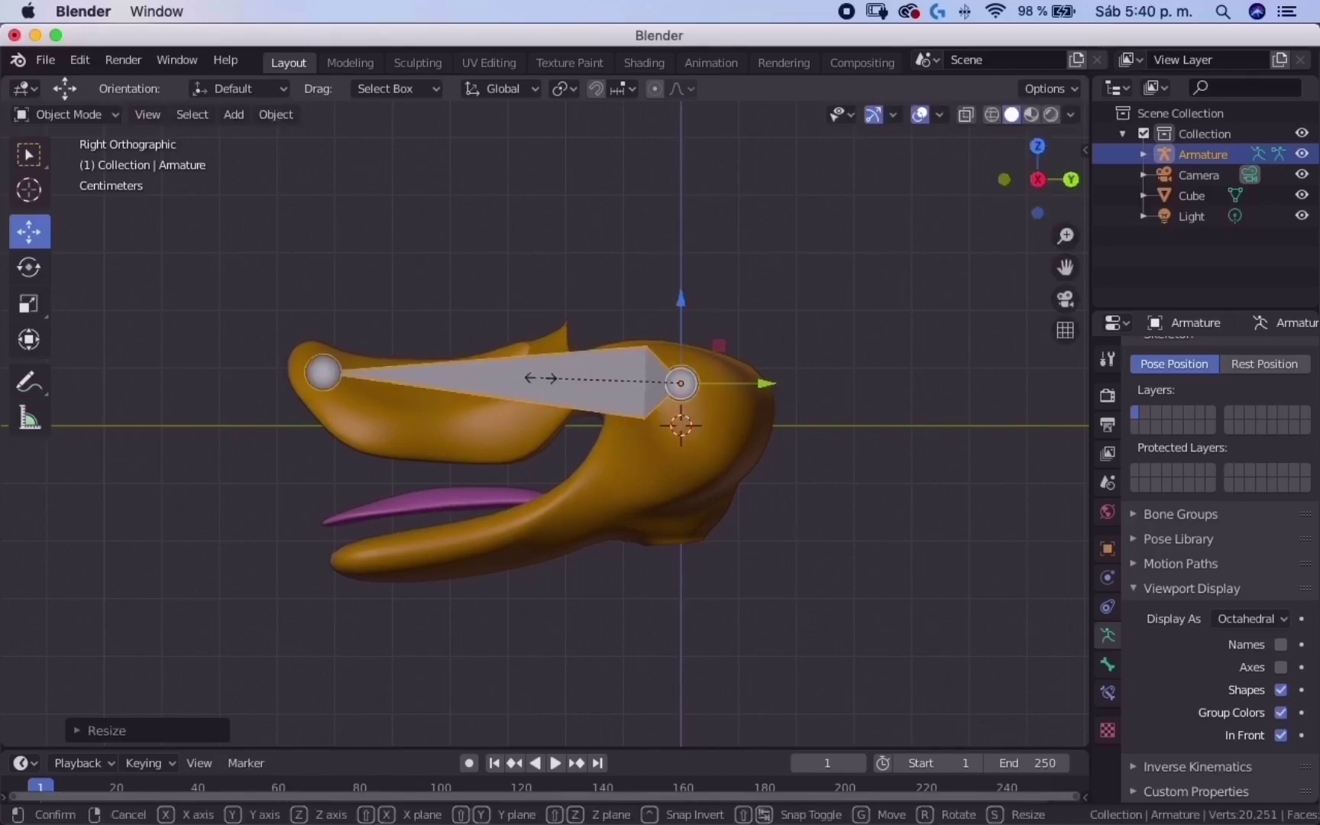
{"action": "left_click", "coordinate": [562, 375]}
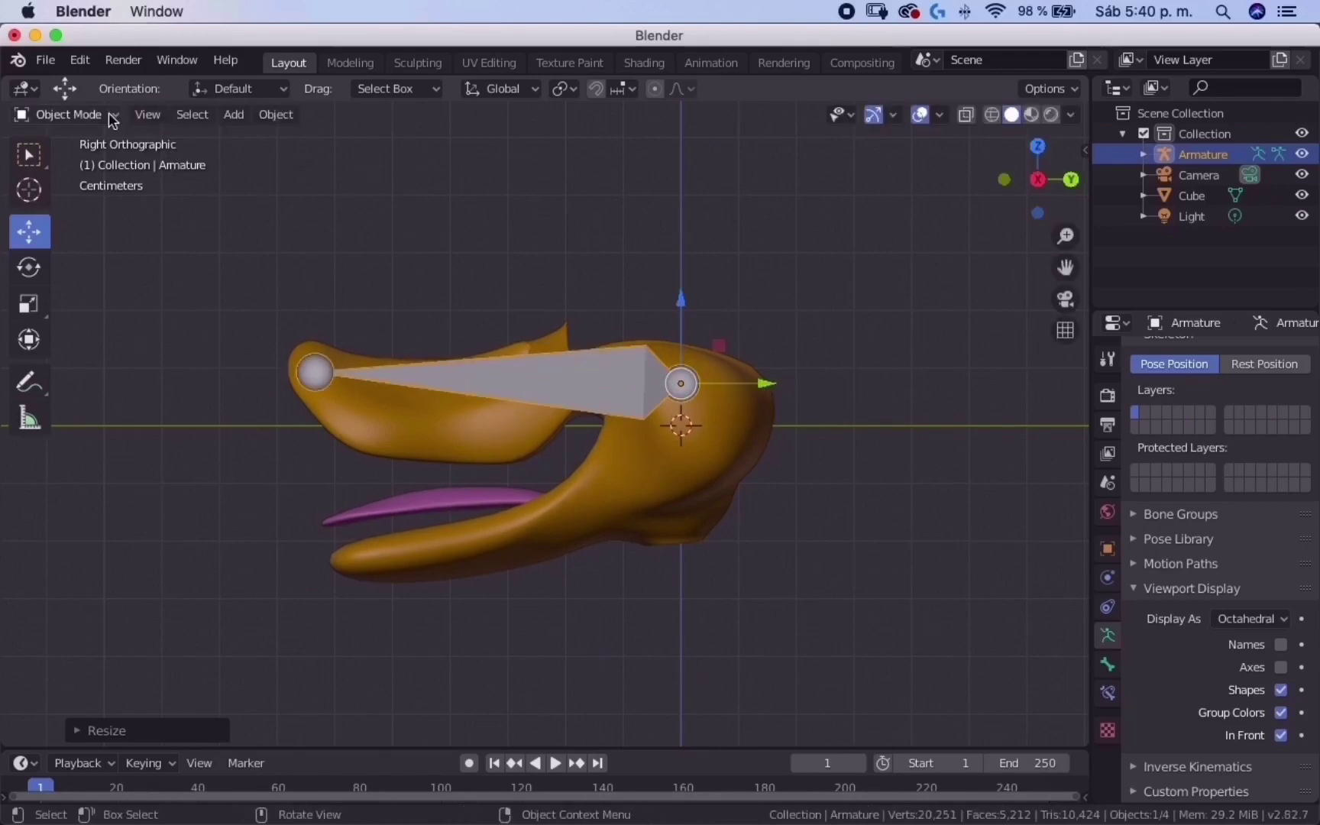
Step: Duplicate the upper beak bone in Edit Mode and place the copy about 0.11 m below the original
{"action": "left_click", "coordinate": [78, 116]}
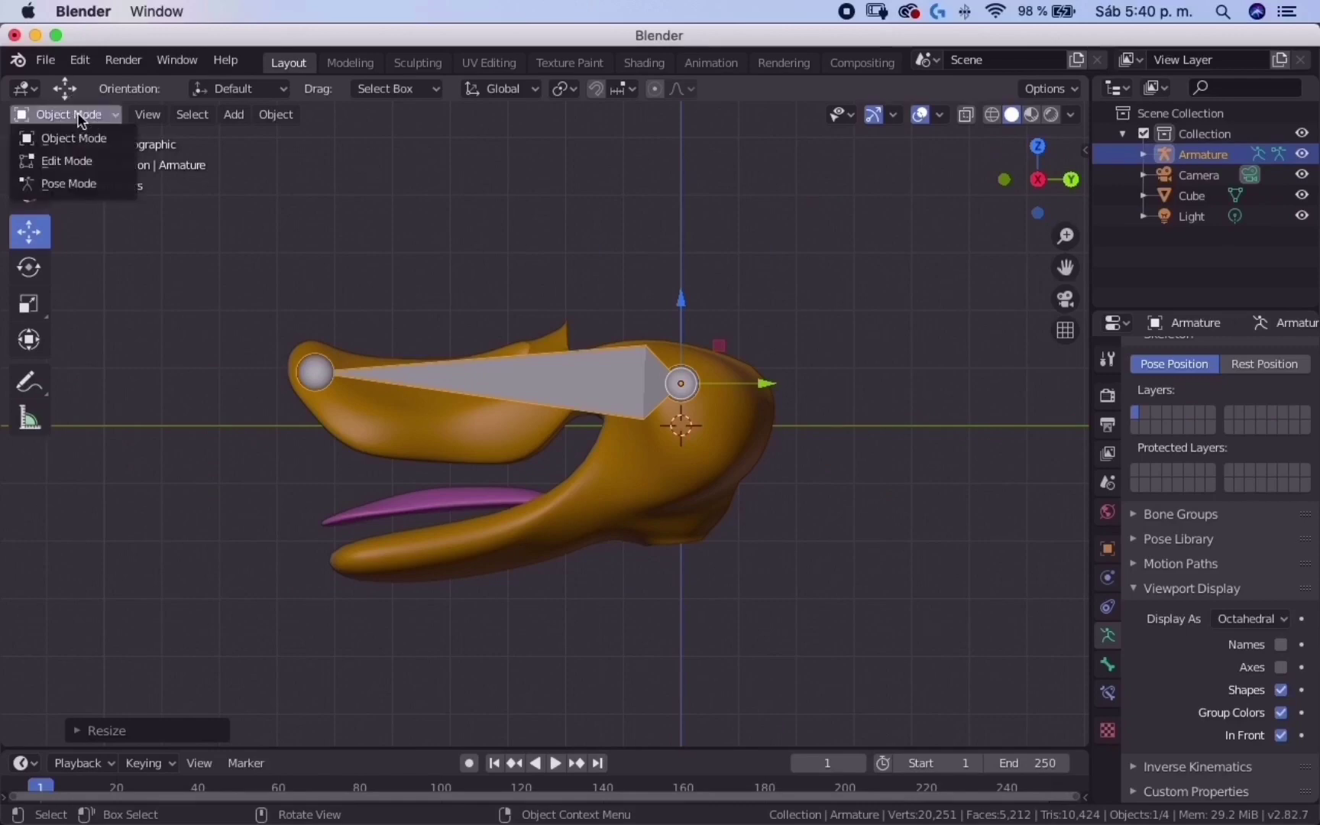
{"action": "left_click", "coordinate": [84, 164]}
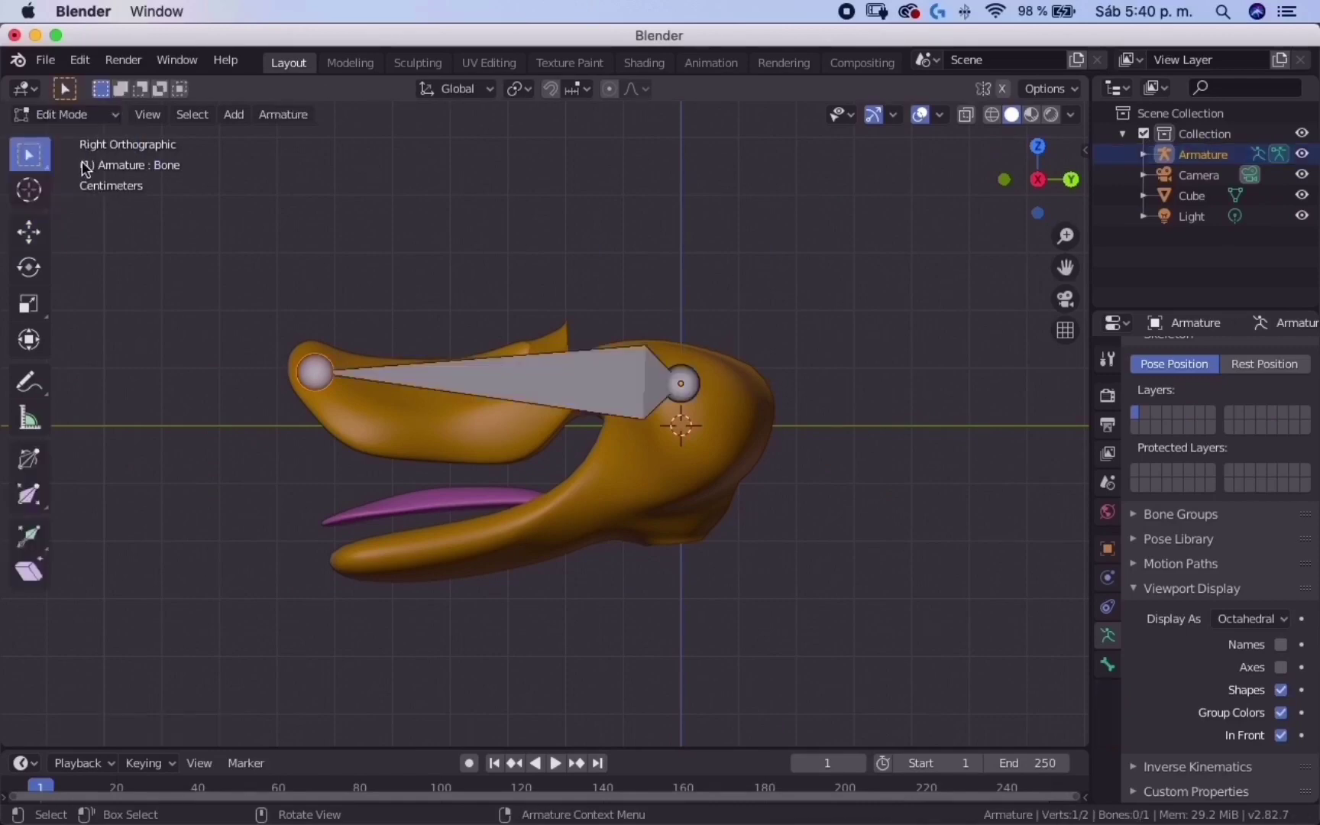
{"action": "left_click", "coordinate": [608, 390]}
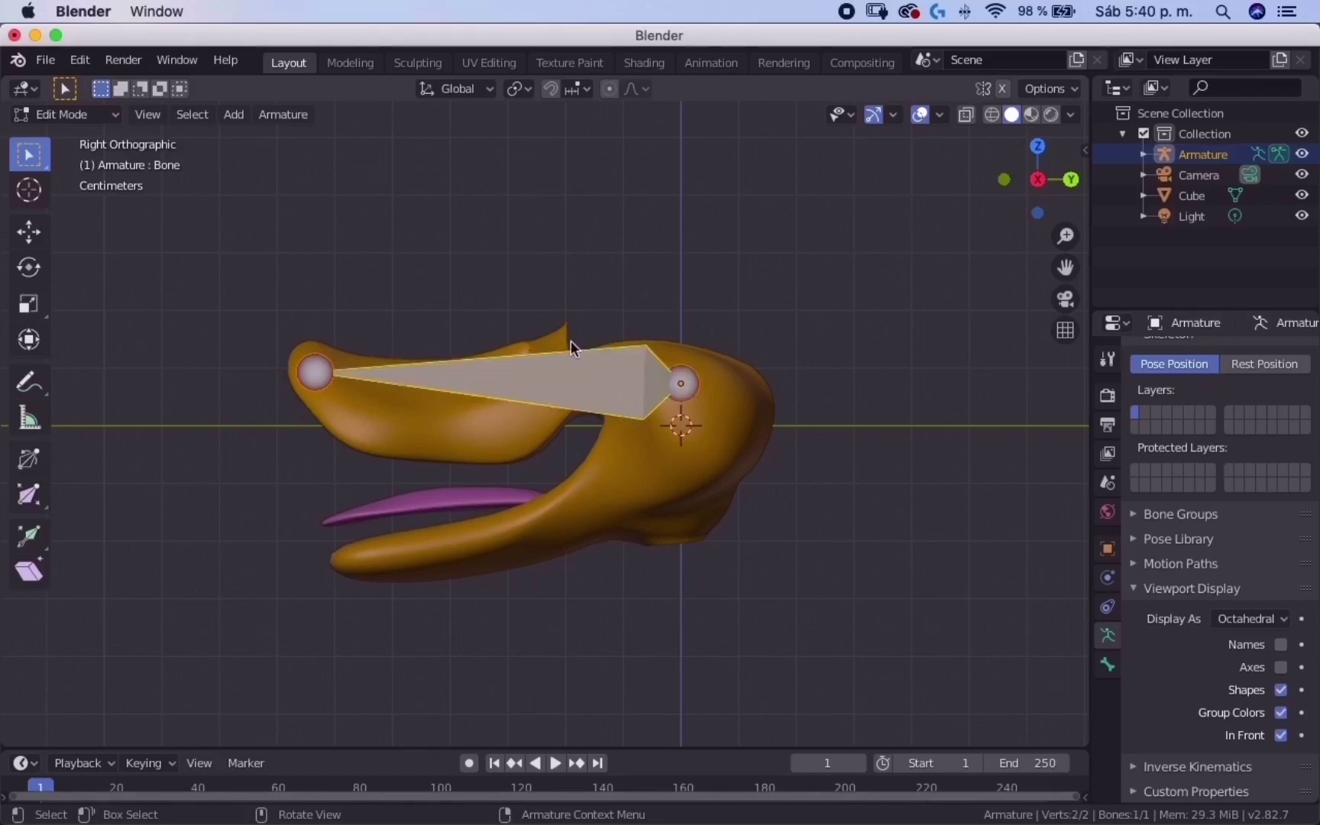
{"action": "right_click", "coordinate": [583, 384]}
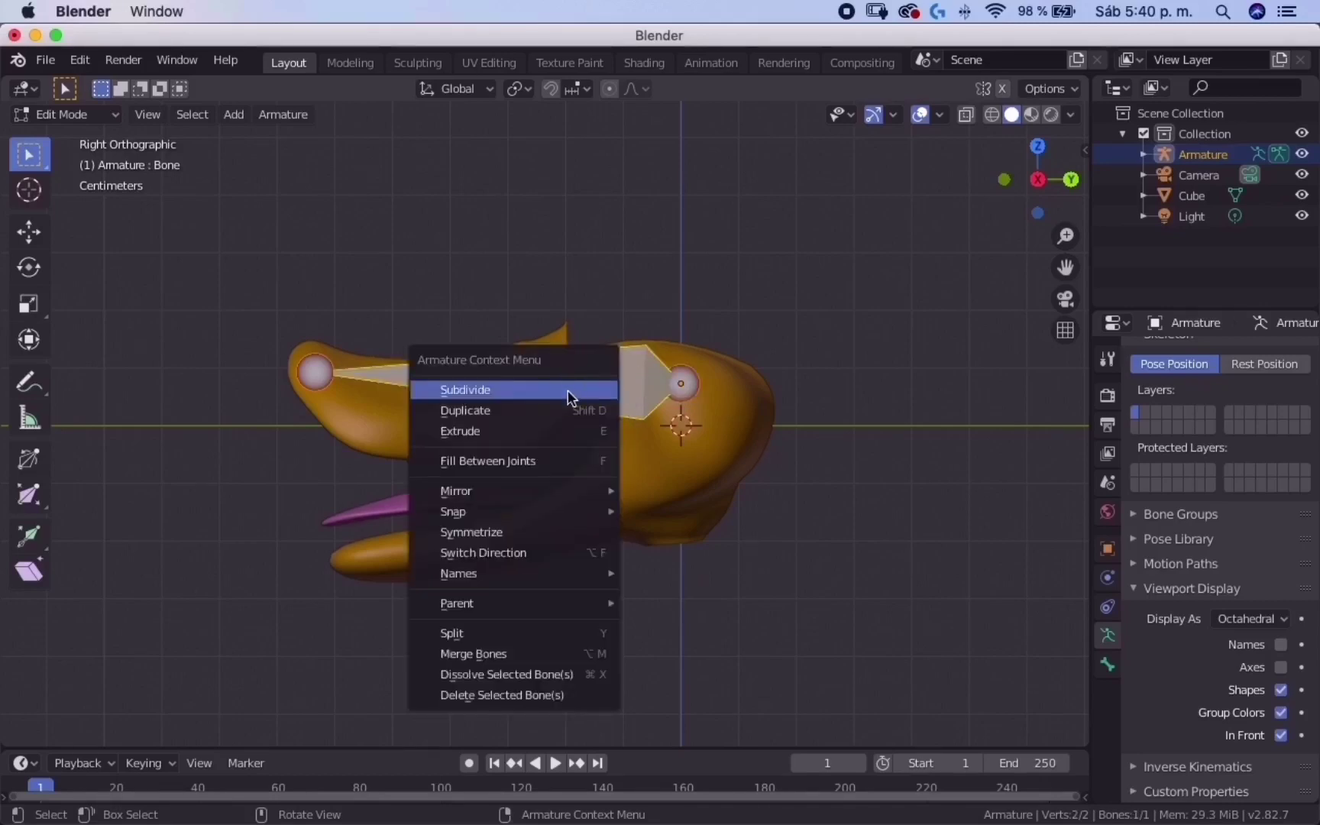
{"action": "left_click", "coordinate": [628, 390]}
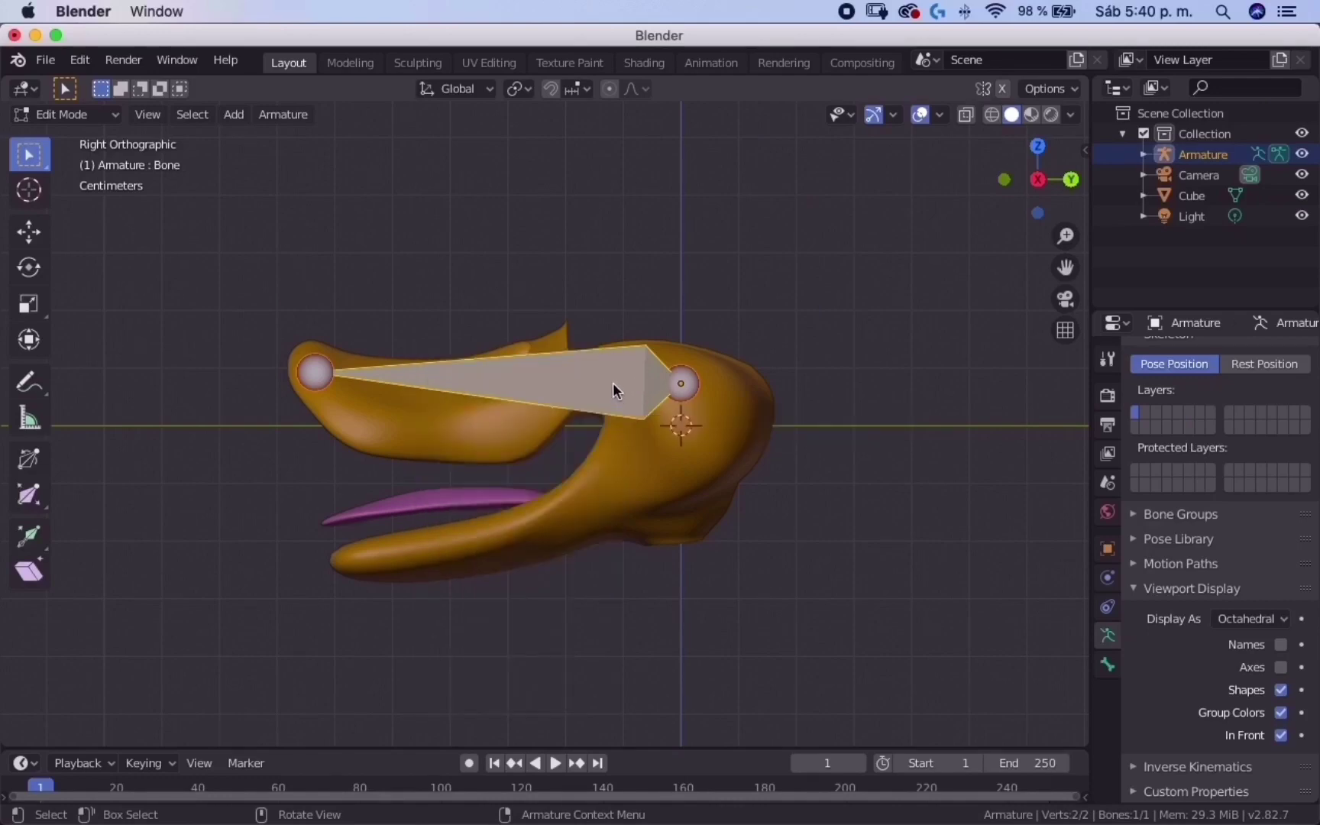
{"action": "key", "text": "shift+d"}
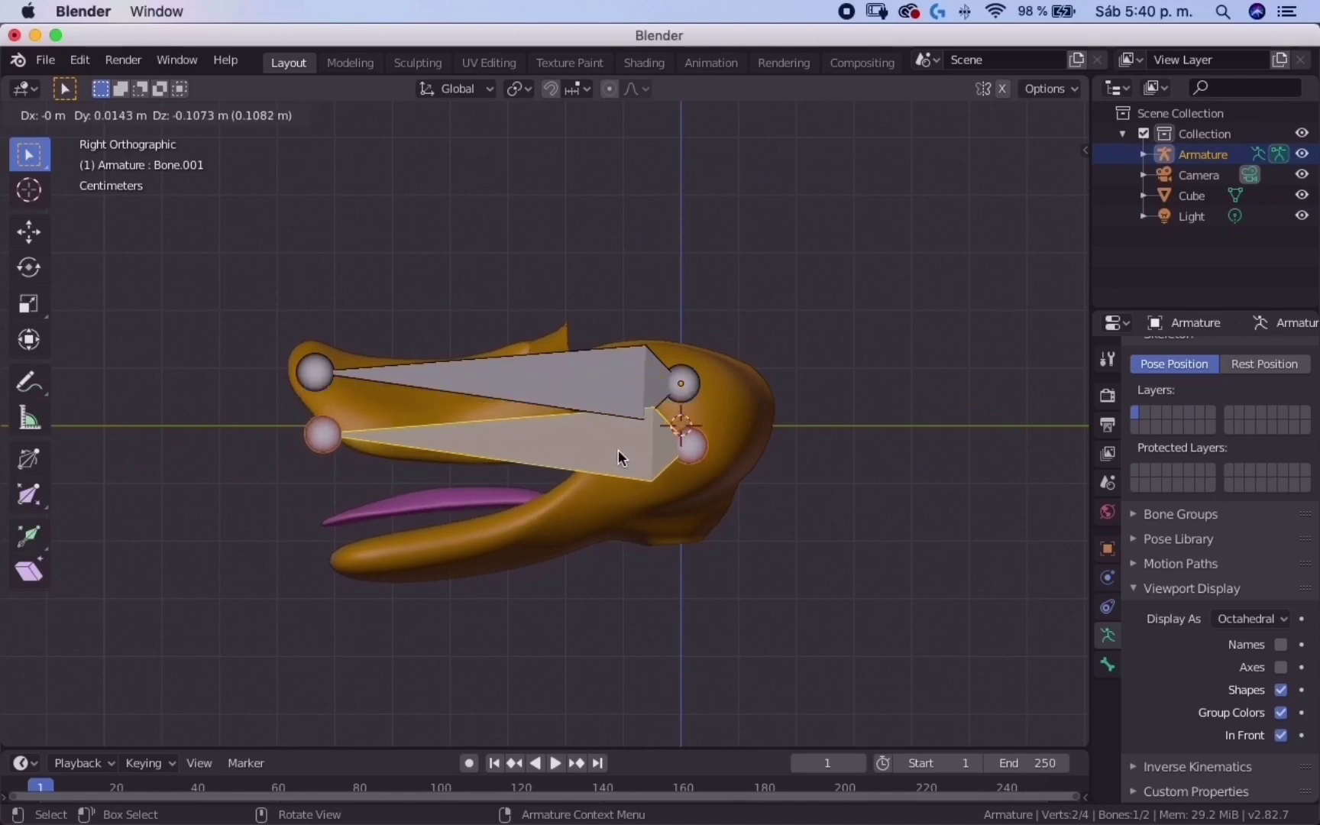
{"action": "left_click", "coordinate": [619, 460]}
Step: Rotate and move the duplicated bone so it slopes down along the lower beak
{"action": "key", "text": "r"}
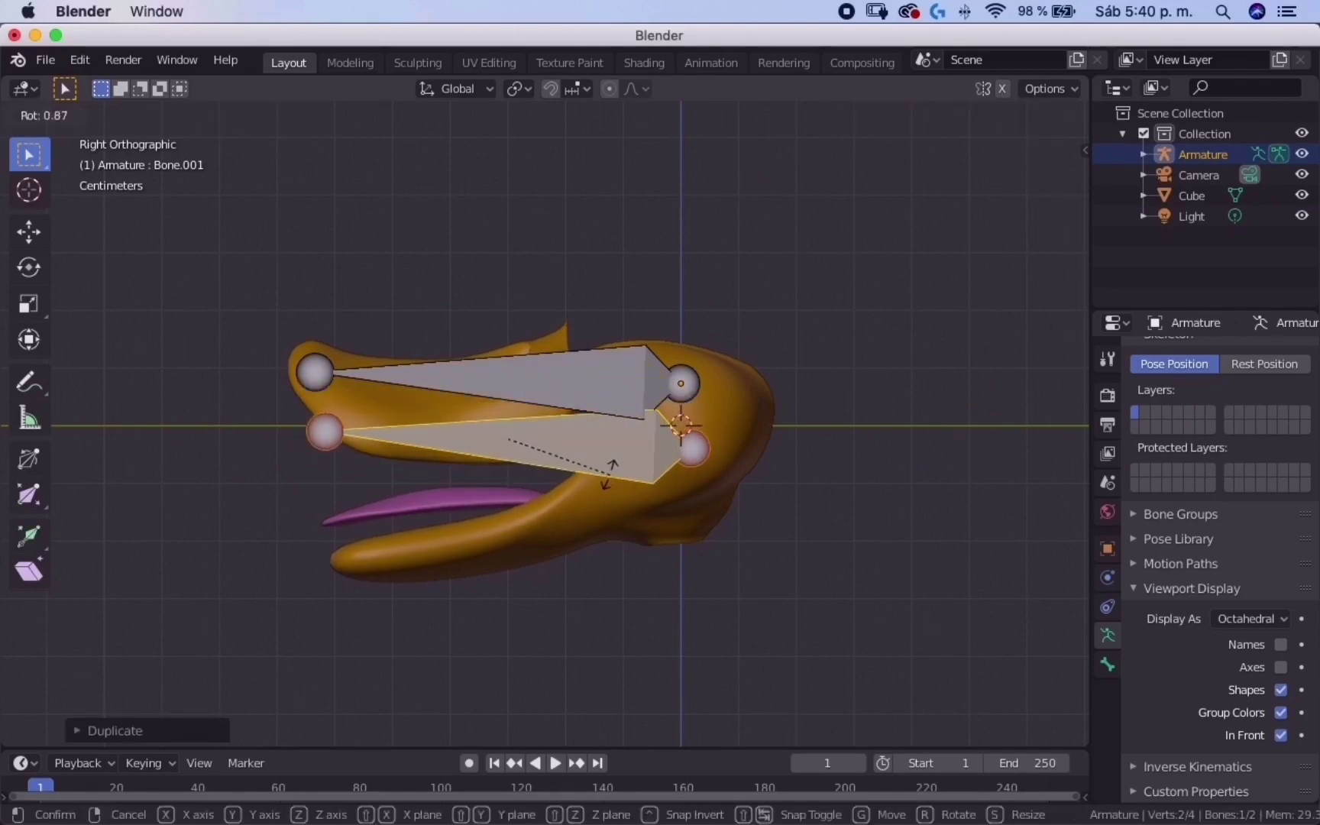
{"action": "left_click", "coordinate": [613, 447]}
{"action": "key", "text": "g"}
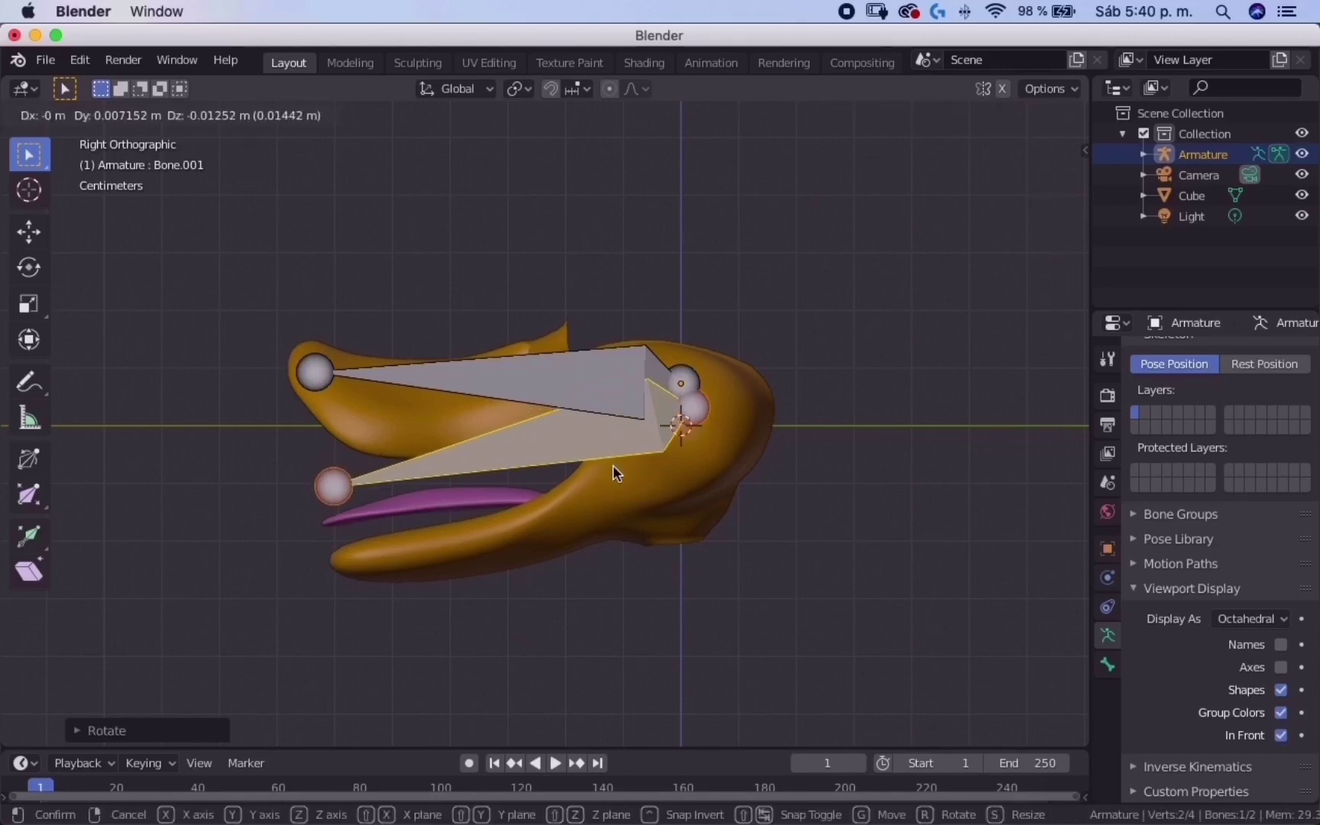
{"action": "left_click", "coordinate": [619, 483]}
{"action": "key", "text": "r"}
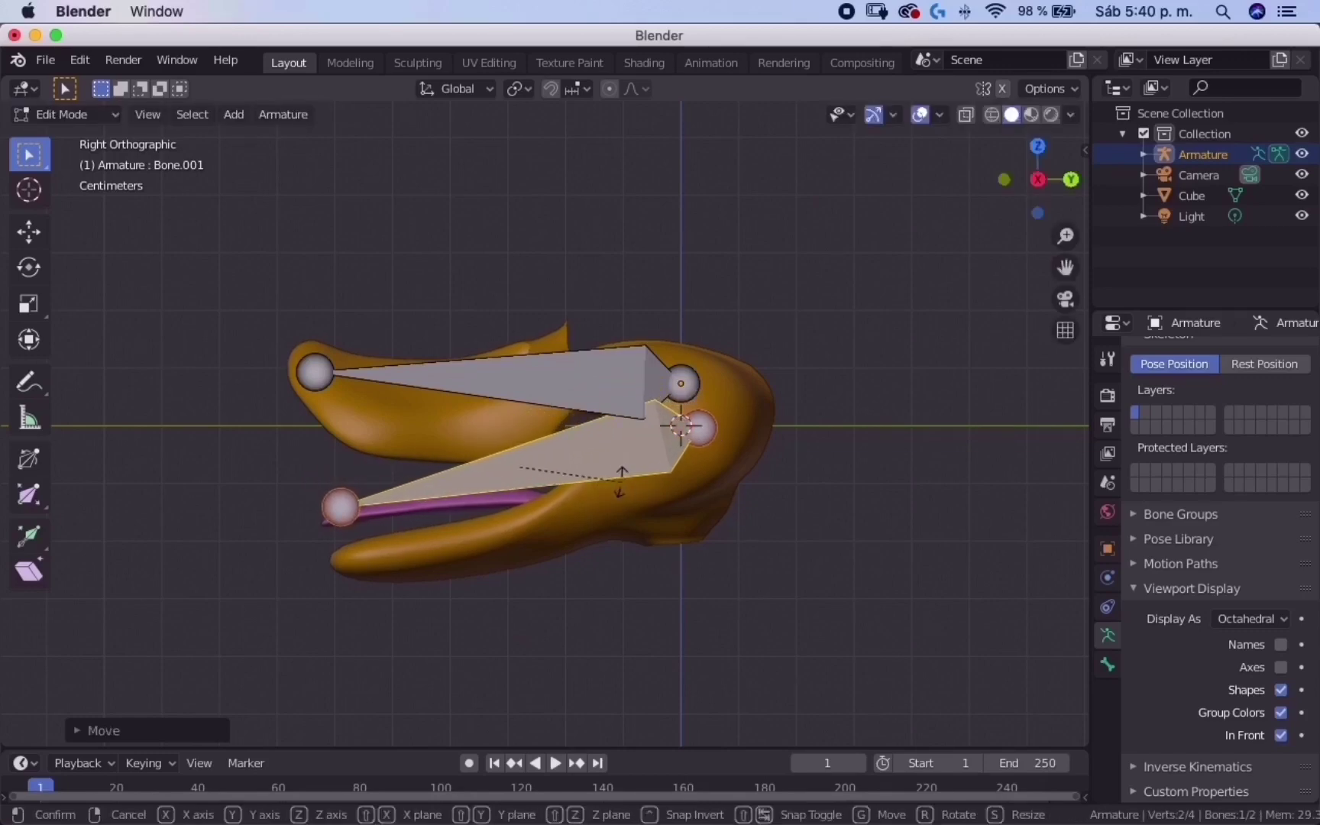
{"action": "left_click", "coordinate": [622, 461]}
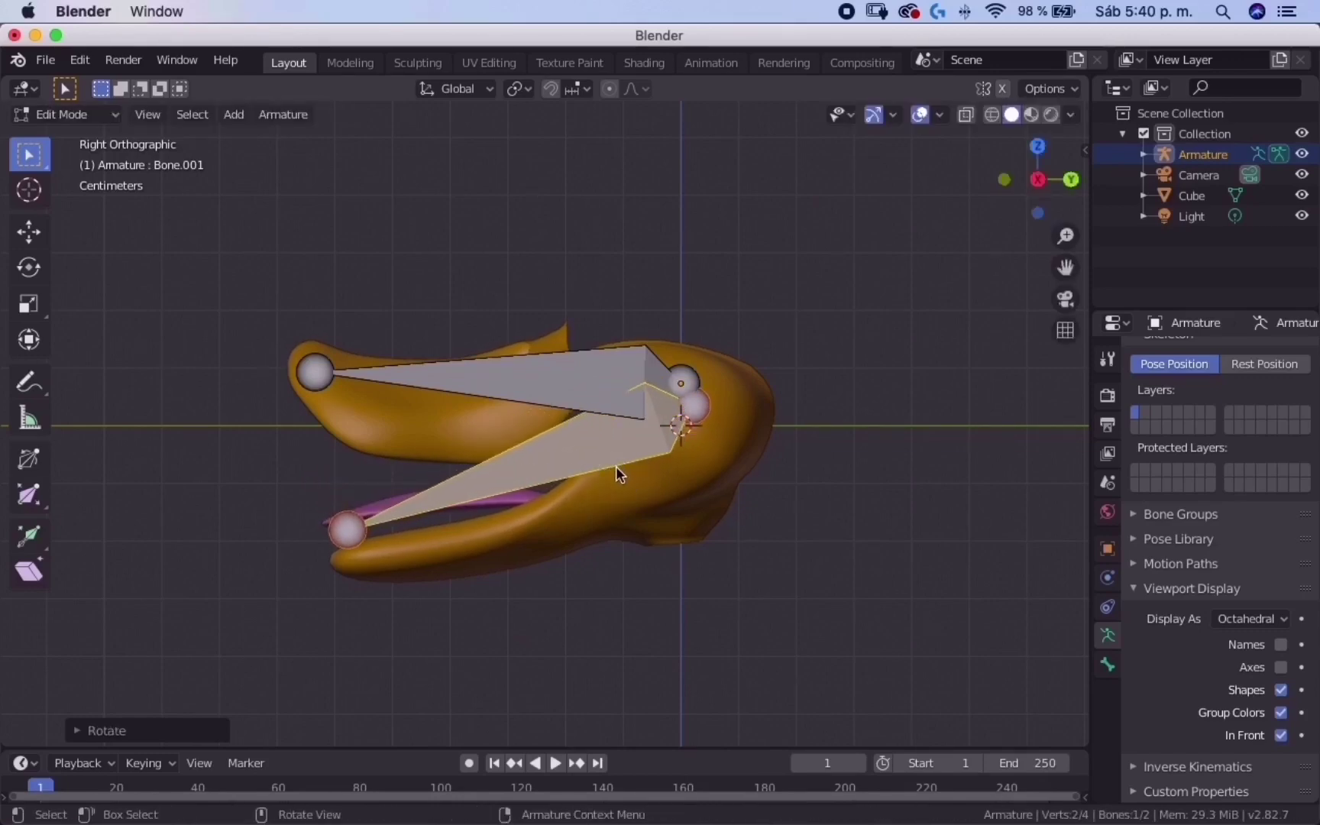
{"action": "key", "text": "g"}
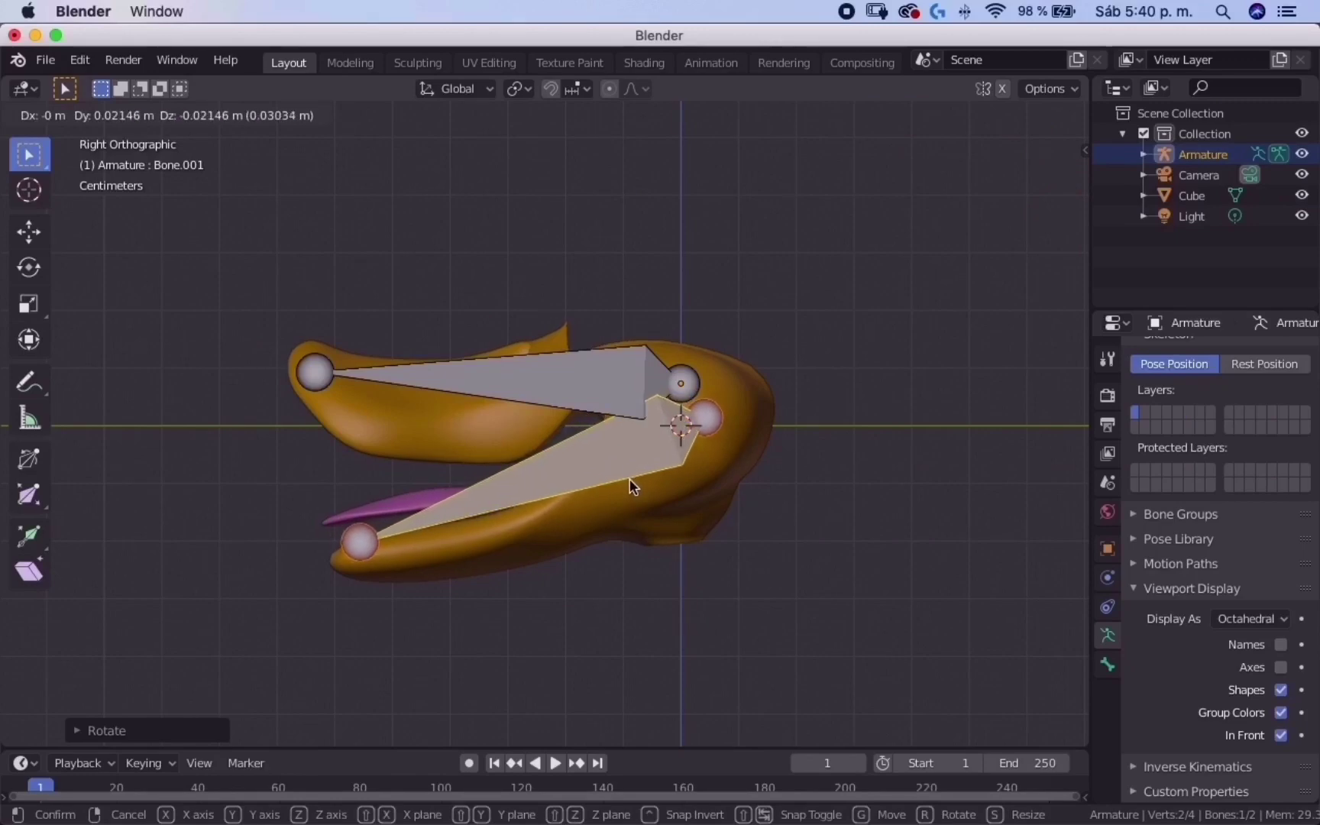
{"action": "left_click", "coordinate": [636, 486]}
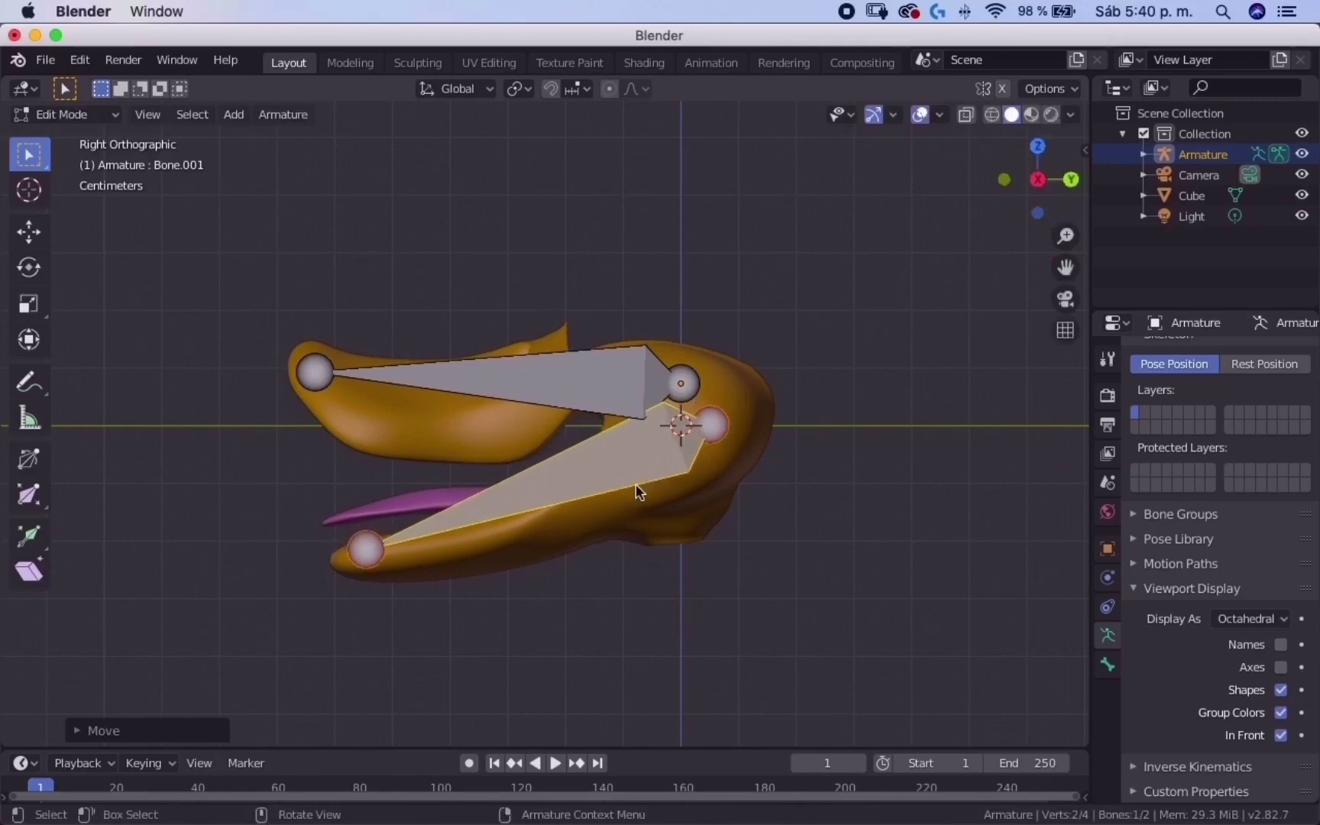
Step: Fine-tune the lower bone's angle and position so its tip sits in the lower beak's front end and its root near the jaw hinge
{"action": "key", "text": "g"}
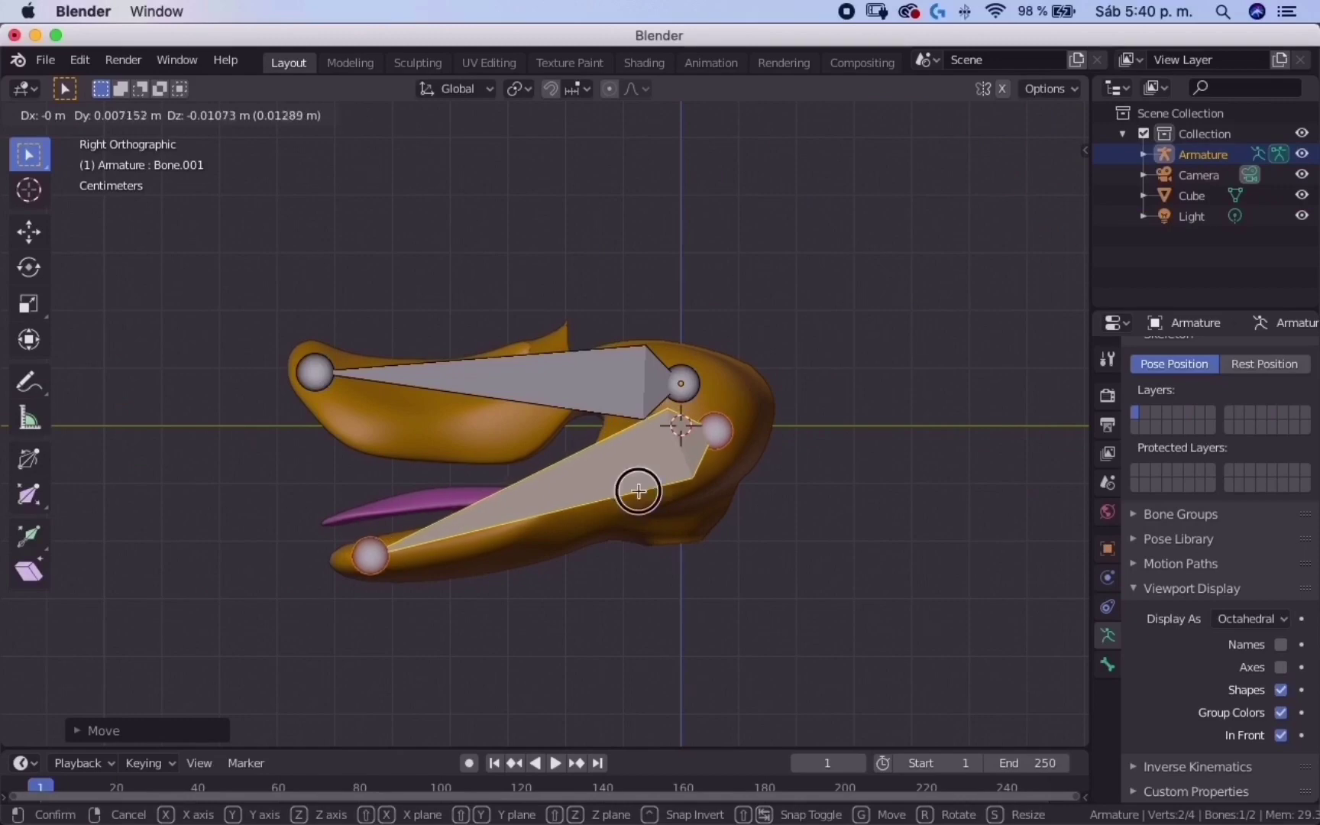
{"action": "left_click", "coordinate": [634, 488]}
{"action": "key", "text": "r"}
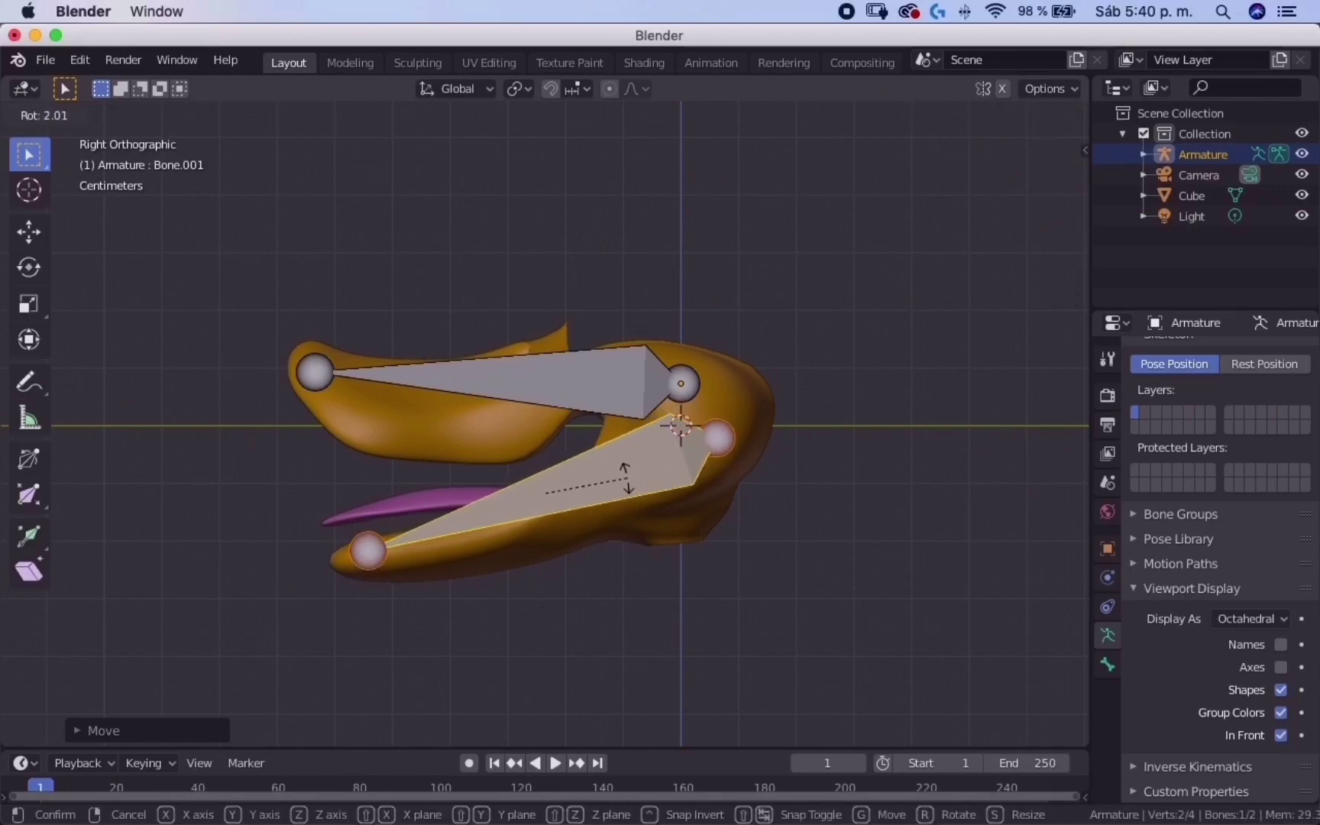
{"action": "left_click", "coordinate": [628, 478]}
{"action": "key", "text": "g"}
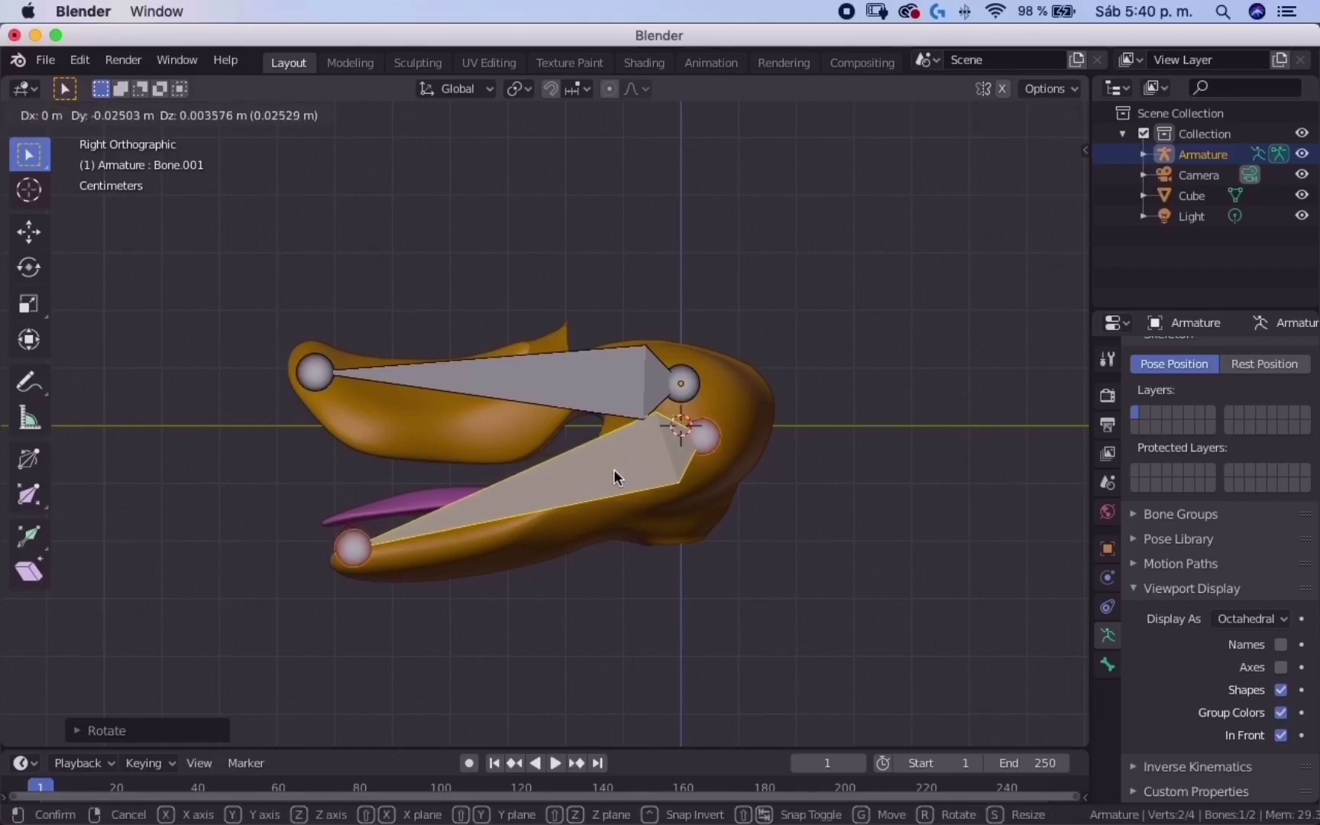
{"action": "left_click", "coordinate": [613, 469]}
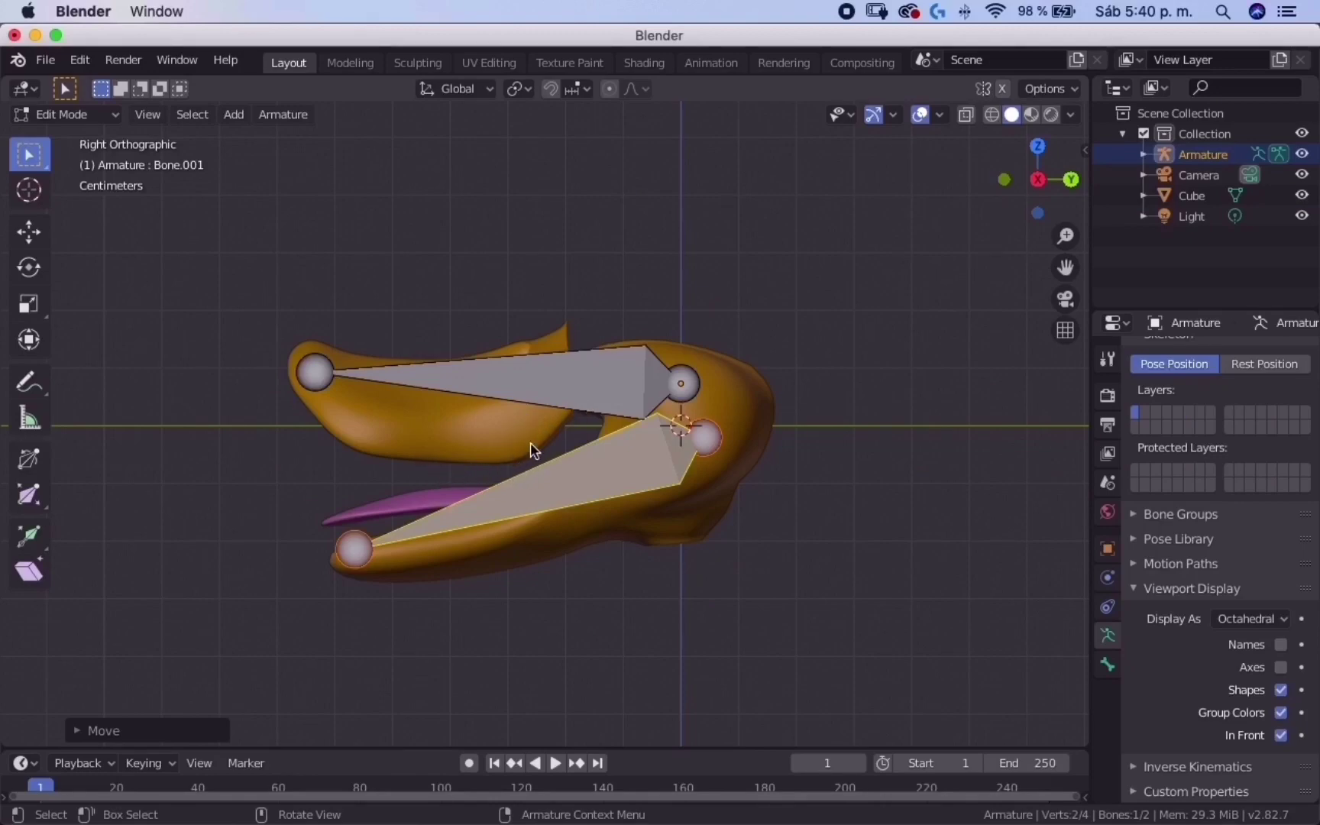
{"action": "left_click", "coordinate": [590, 484]}
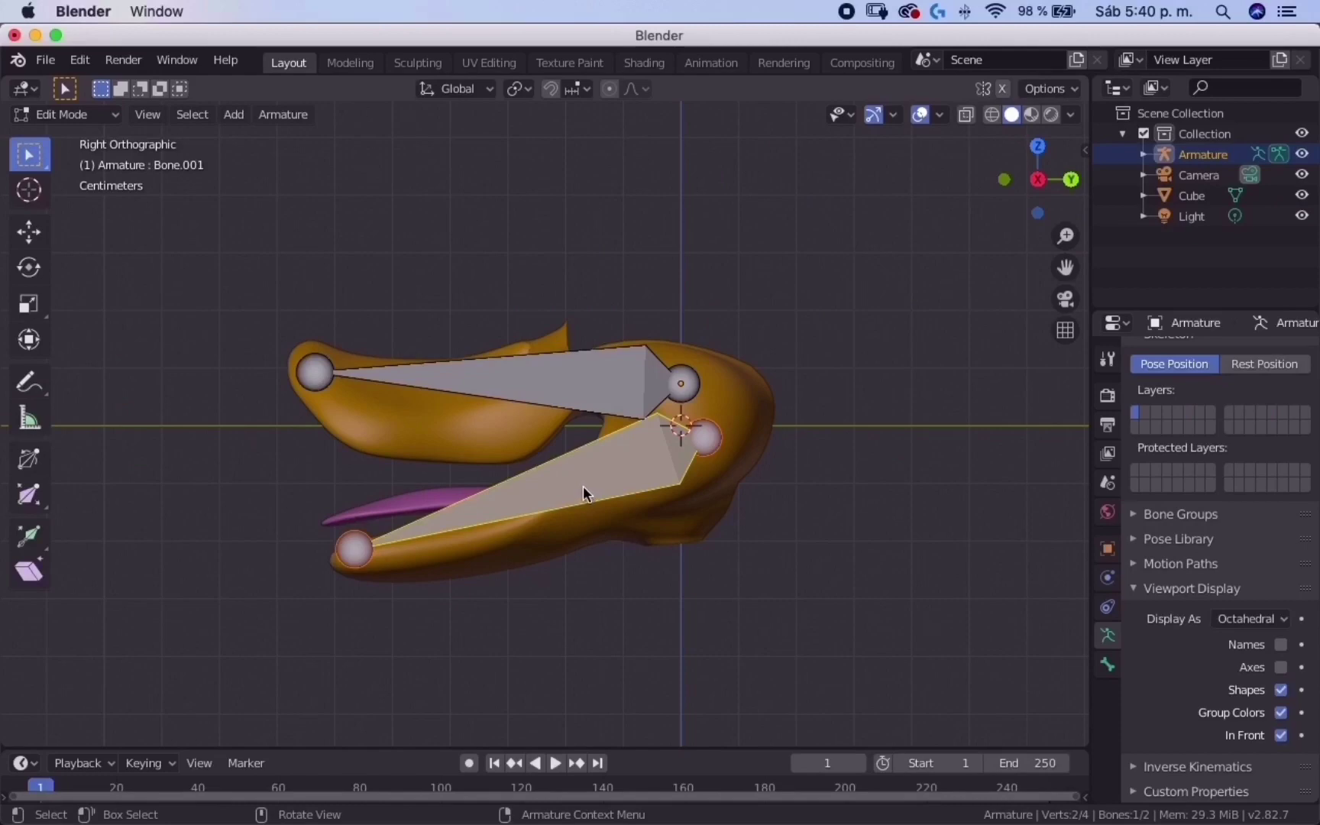
{"action": "key", "text": "g"}
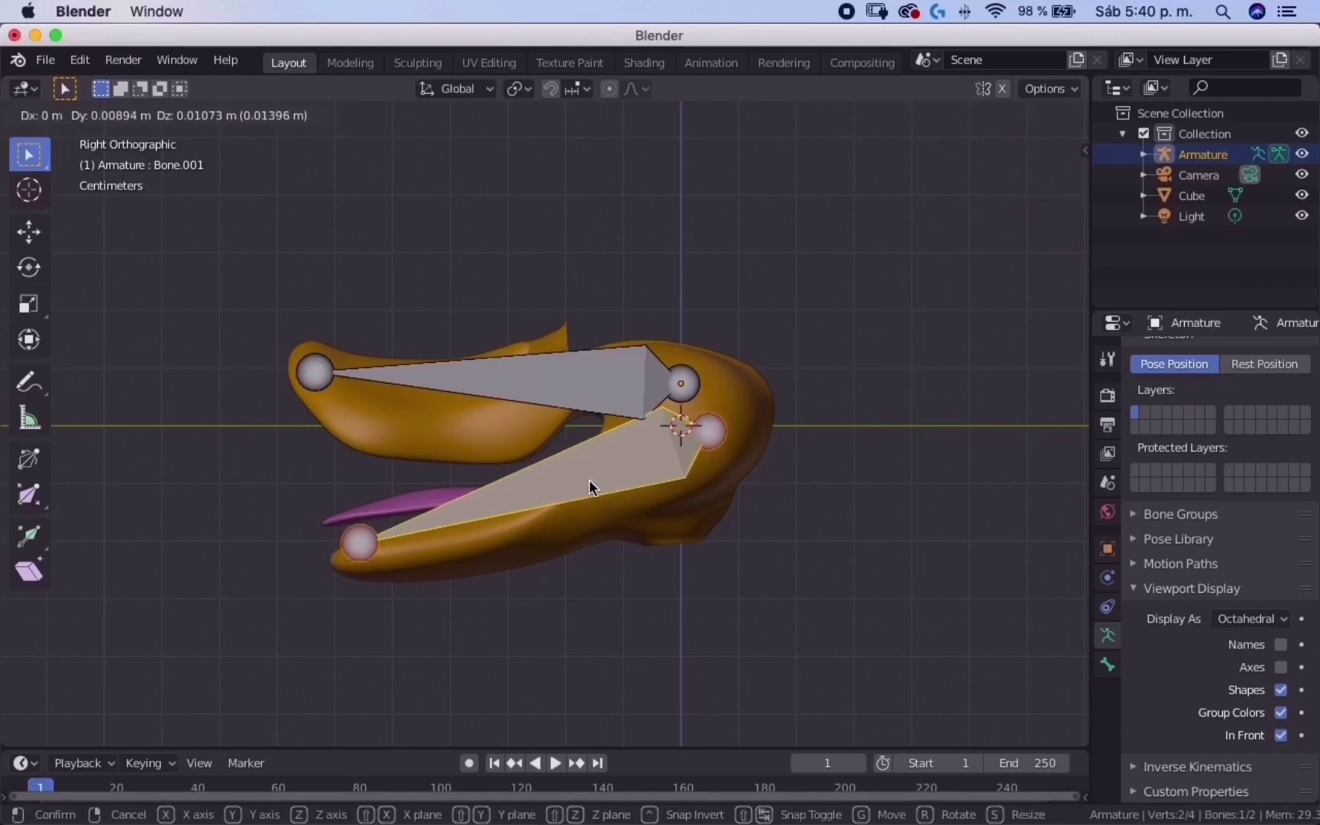
{"action": "left_click", "coordinate": [590, 481]}
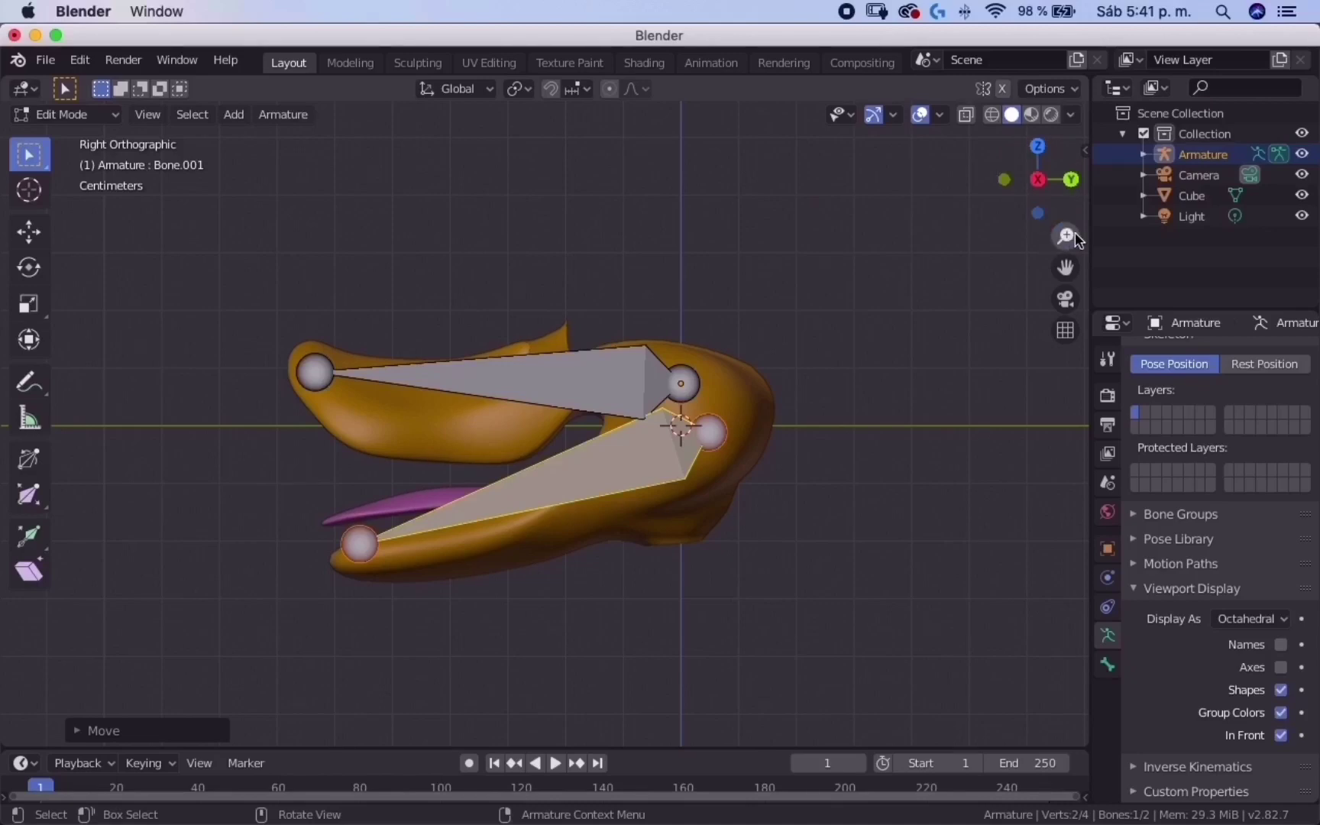
Step: Select the Cube beak mesh together with the armature and parent the mesh in Pose Mode with automatic weights
{"action": "left_click", "coordinate": [1191, 199]}
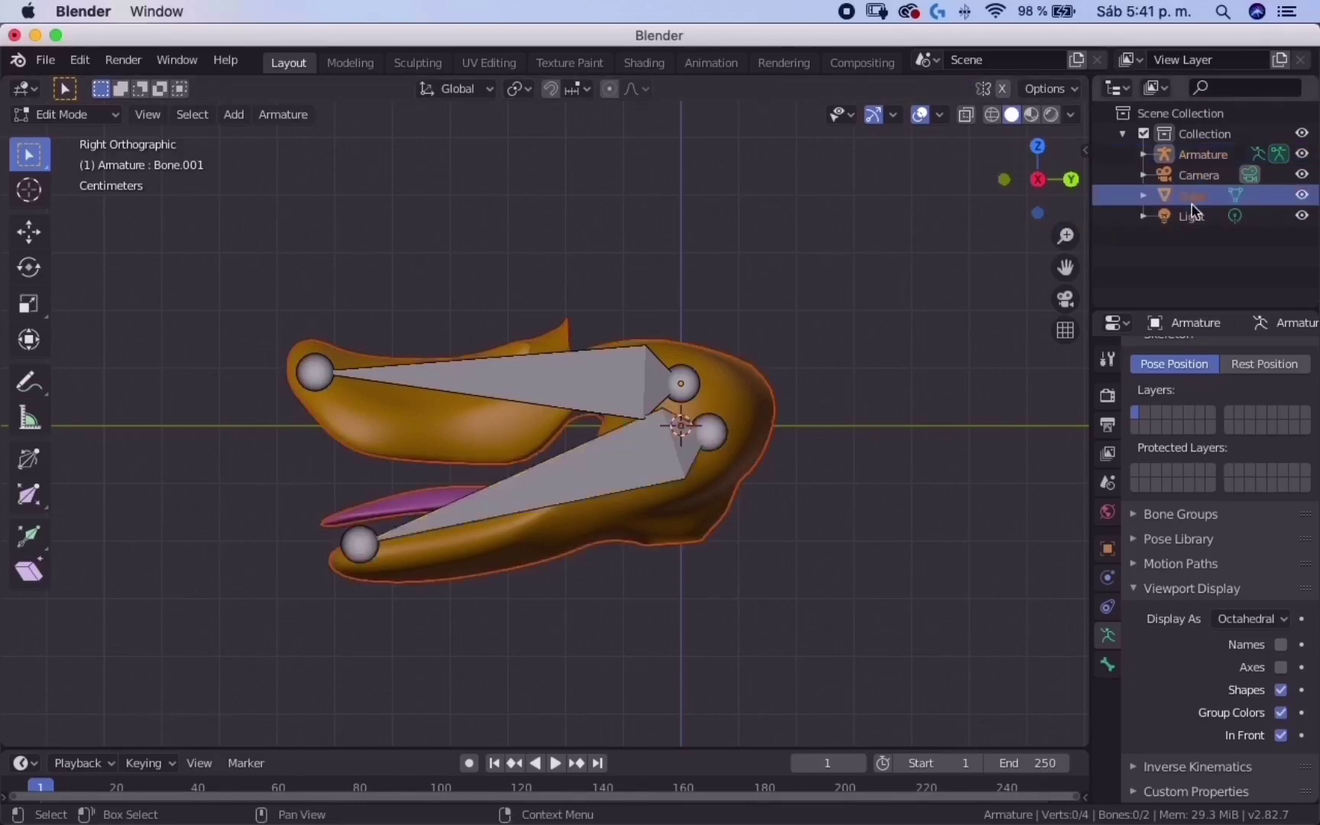
{"action": "left_click", "coordinate": [1143, 196]}
{"action": "left_click", "coordinate": [1144, 195]}
{"action": "left_click", "coordinate": [1188, 157], "text": "ctrl"}
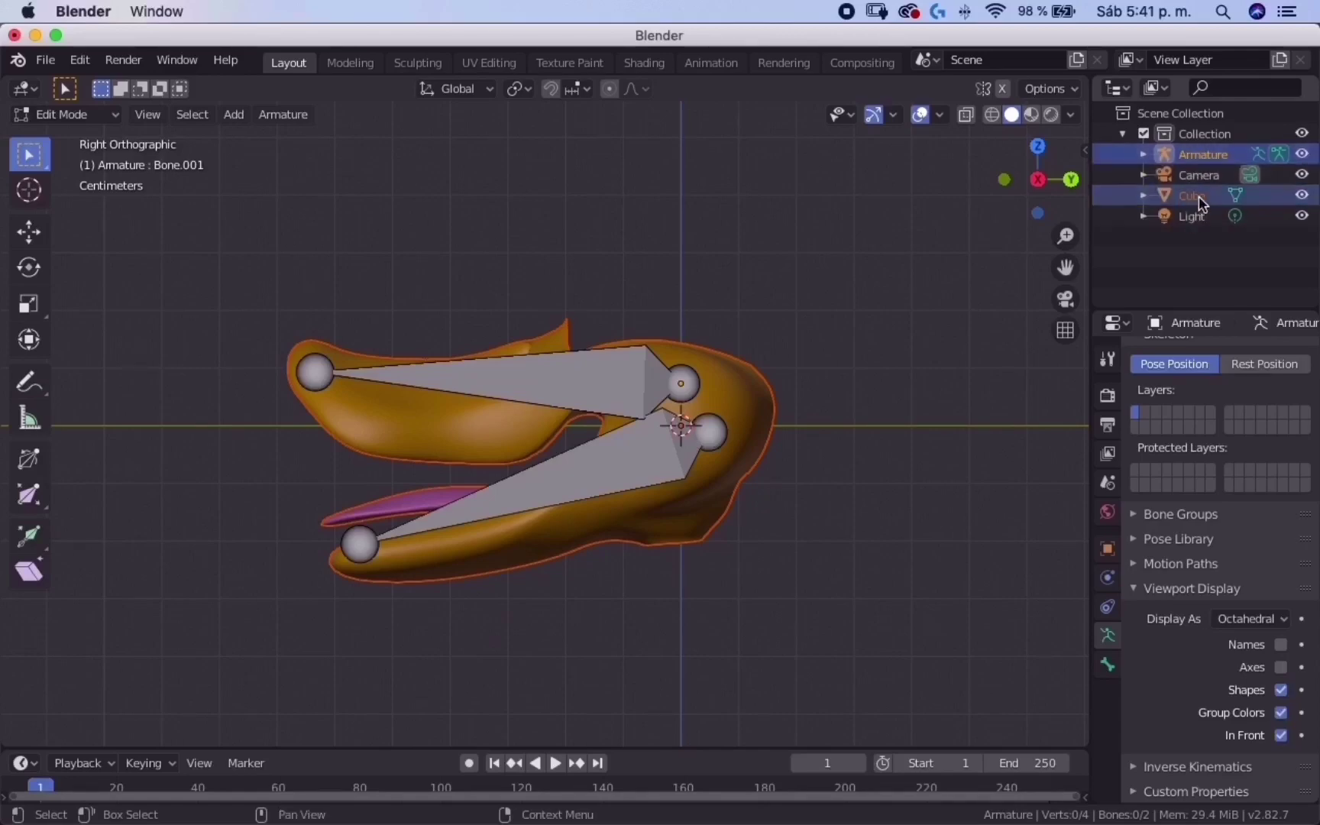
{"action": "left_click", "coordinate": [280, 118]}
{"action": "mouse_move", "coordinate": [285, 122]}
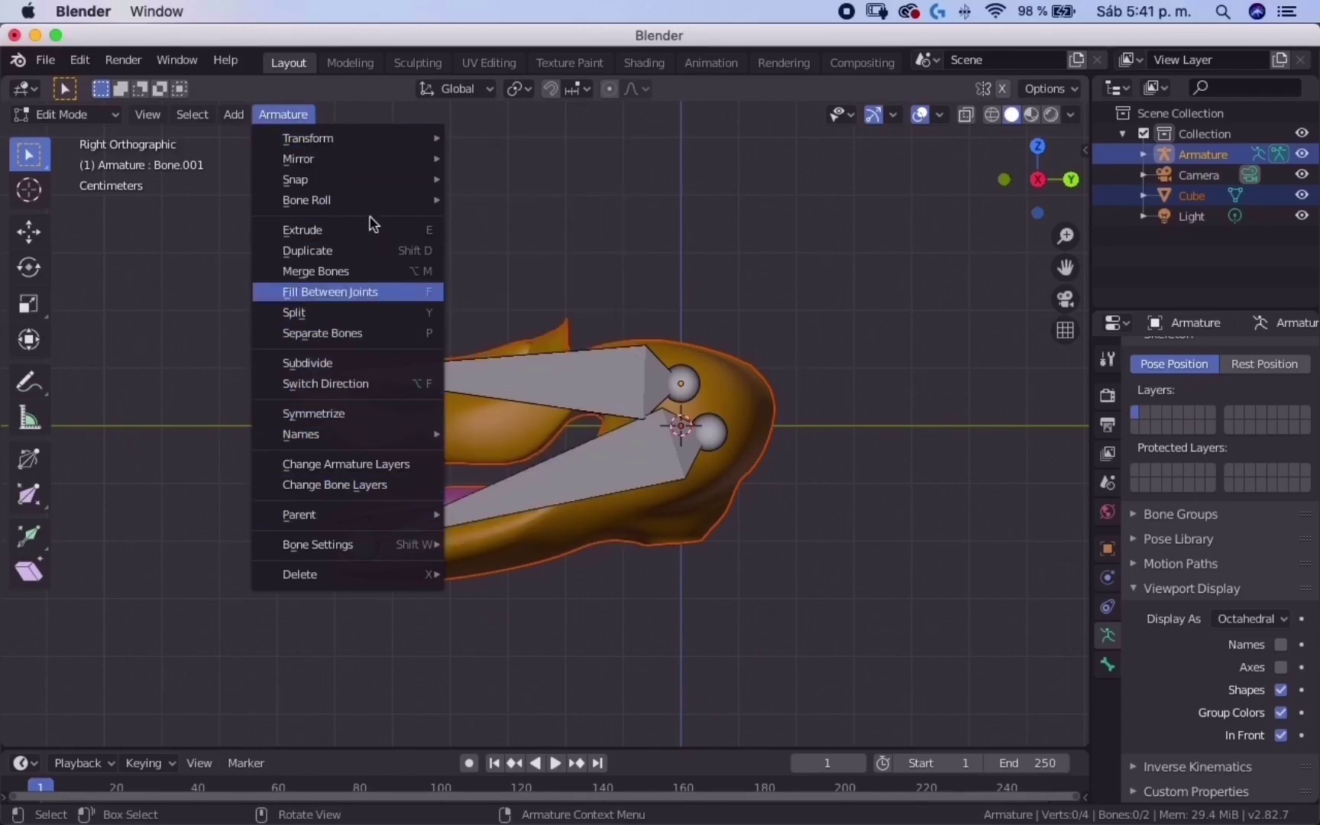
{"action": "mouse_move", "coordinate": [314, 192]}
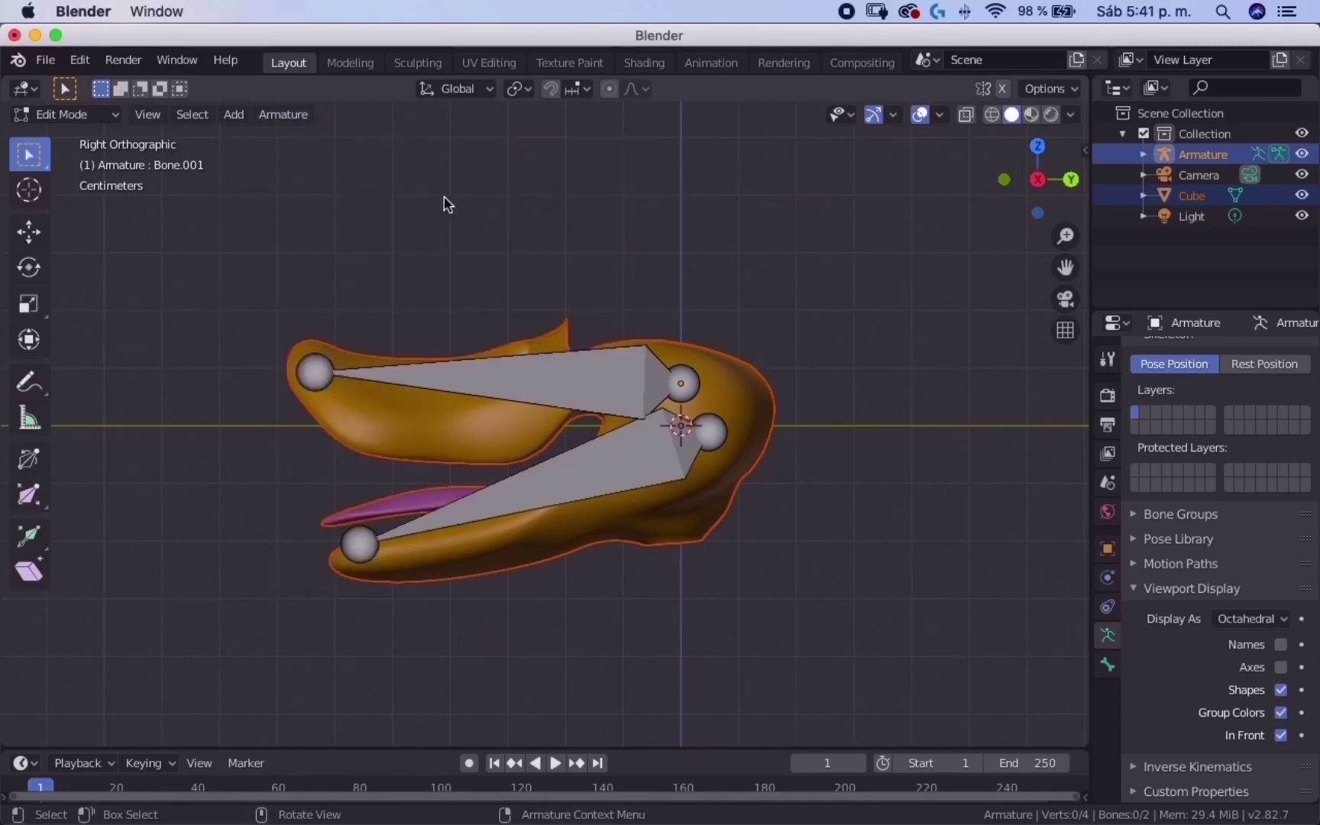
{"action": "left_click", "coordinate": [68, 118]}
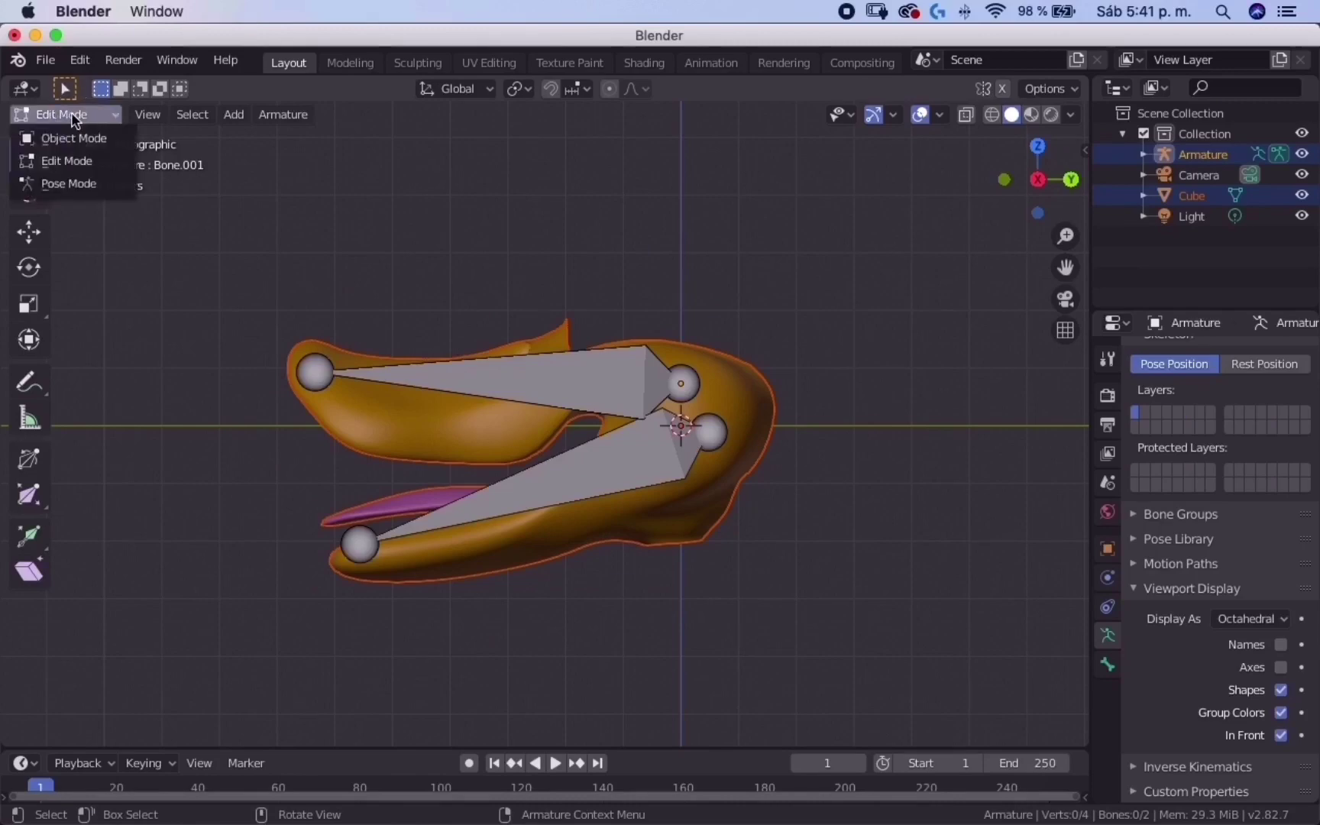
{"action": "left_click", "coordinate": [72, 188]}
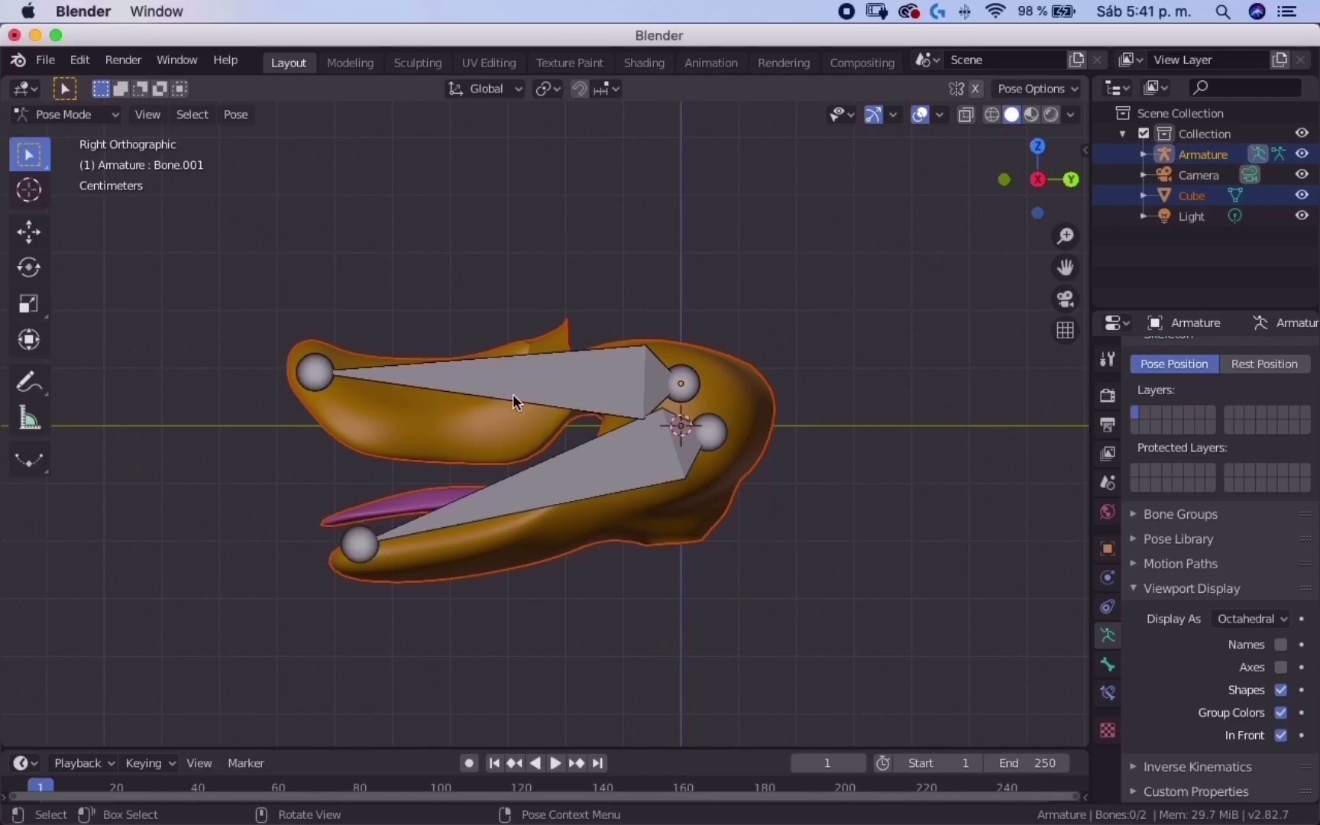
{"action": "left_click", "coordinate": [238, 120]}
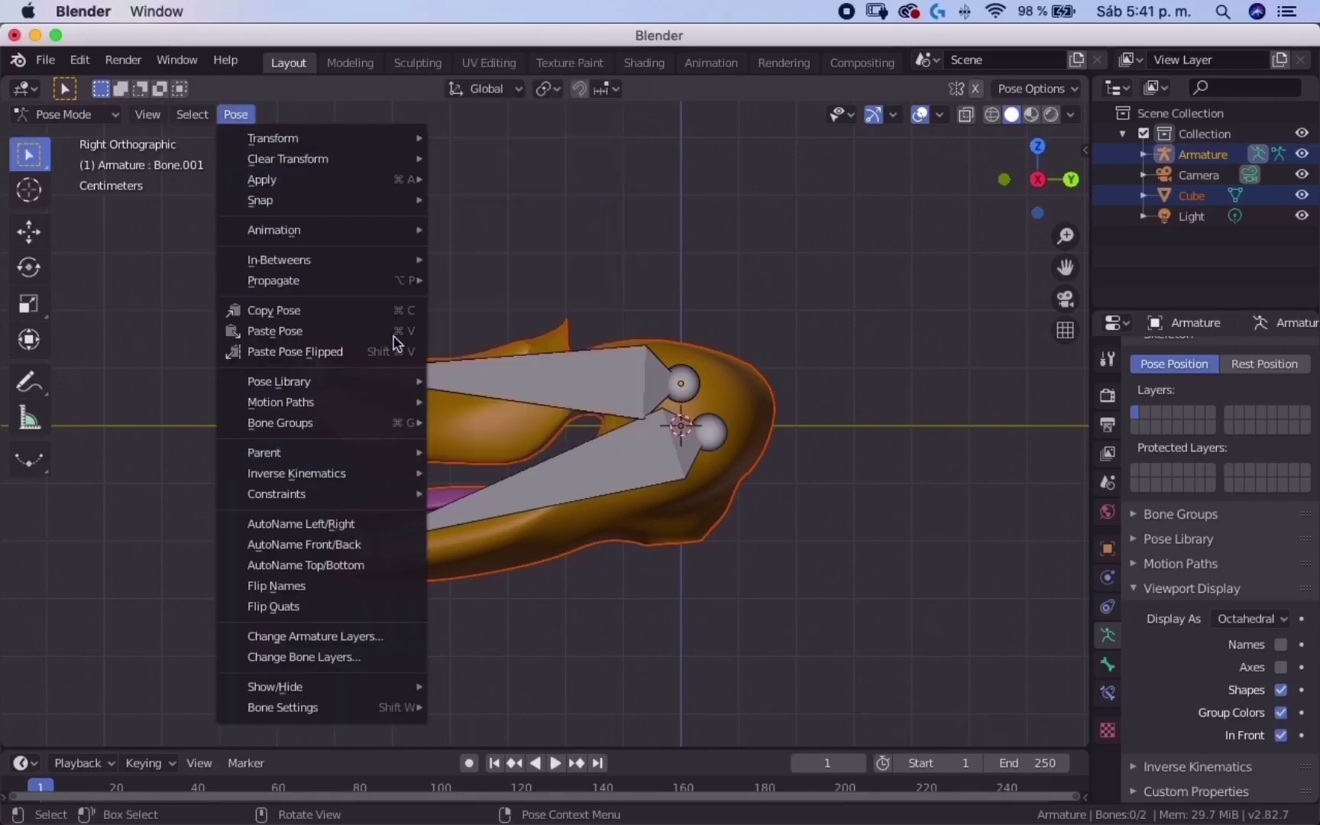
{"action": "mouse_move", "coordinate": [374, 458]}
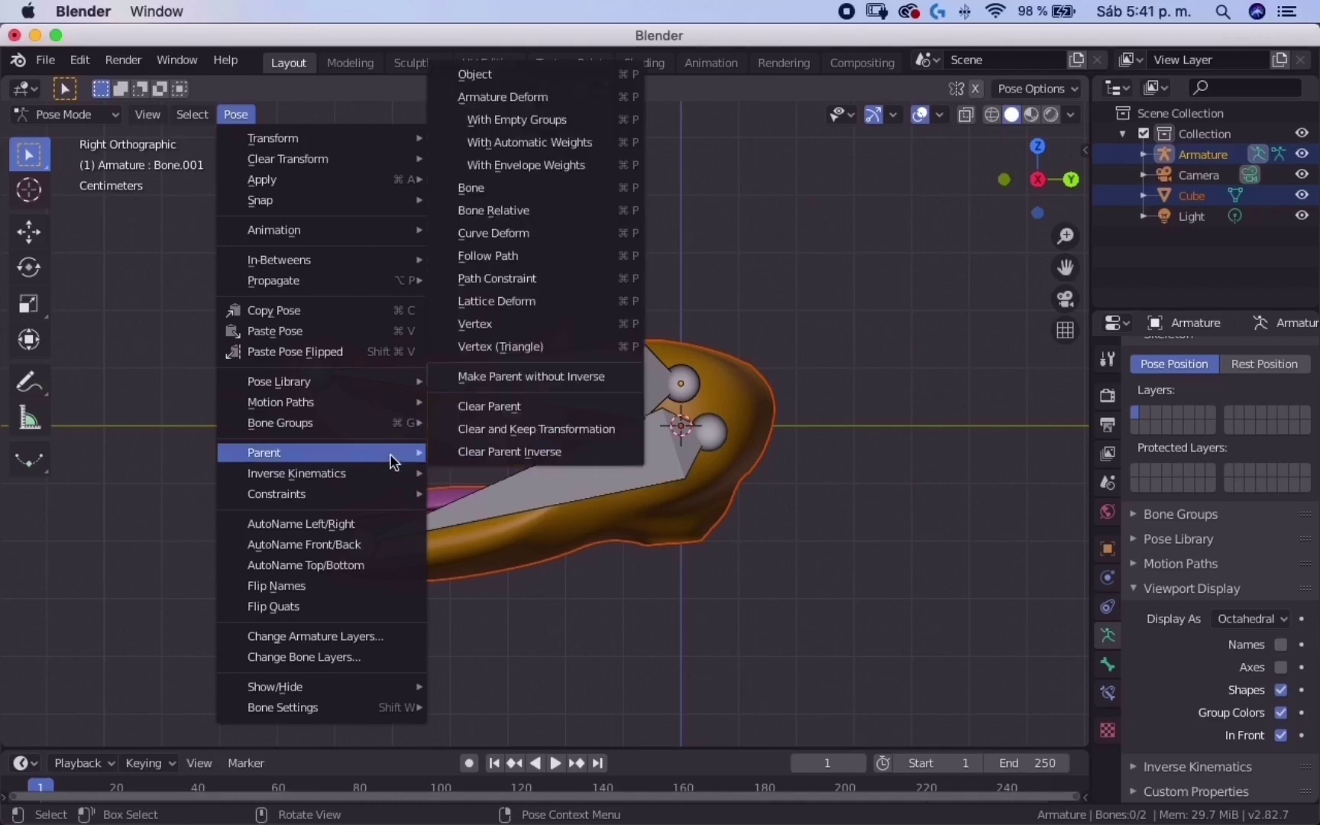
{"action": "left_click", "coordinate": [535, 143]}
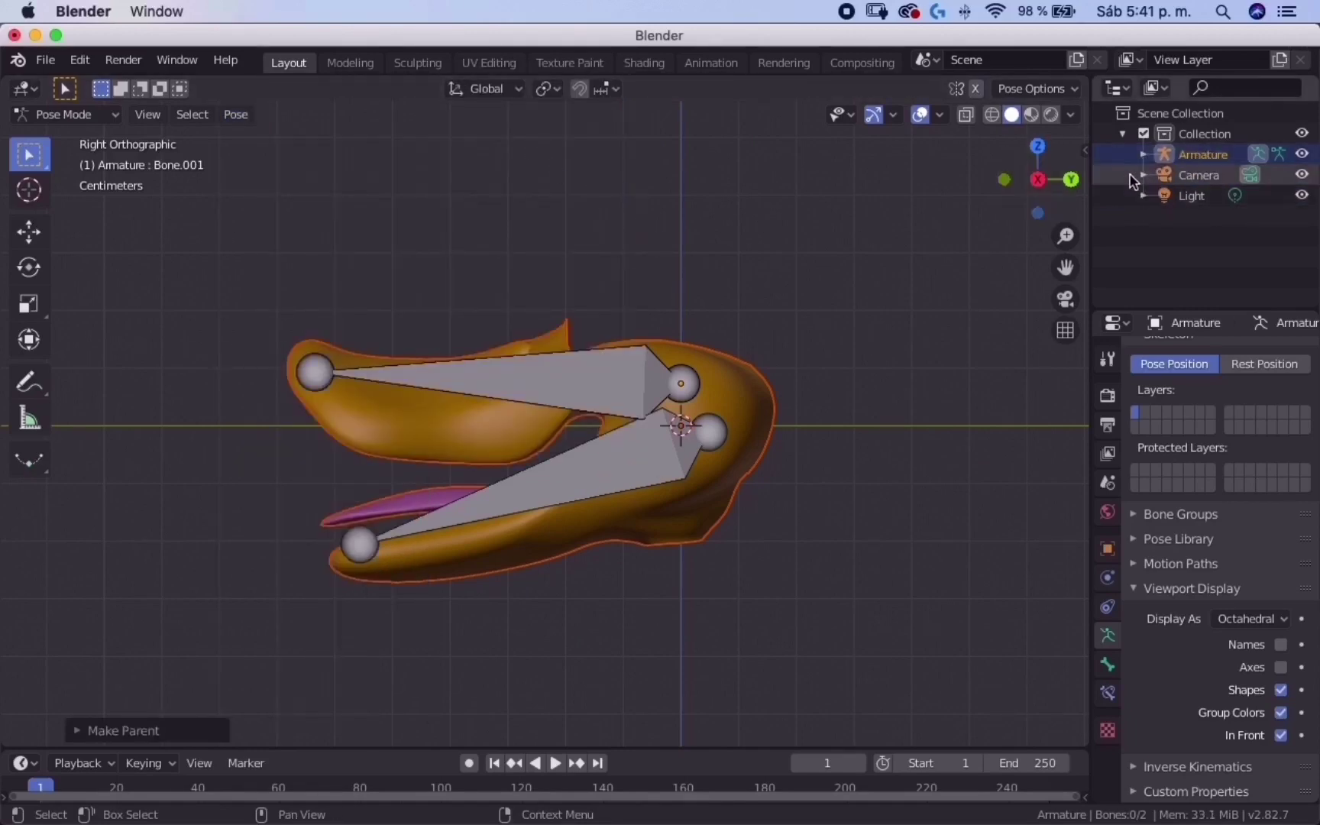
Step: Test the jaw rig by rotating the lower beak bone in Pose Mode so the mouth opens
{"action": "left_click", "coordinate": [626, 474]}
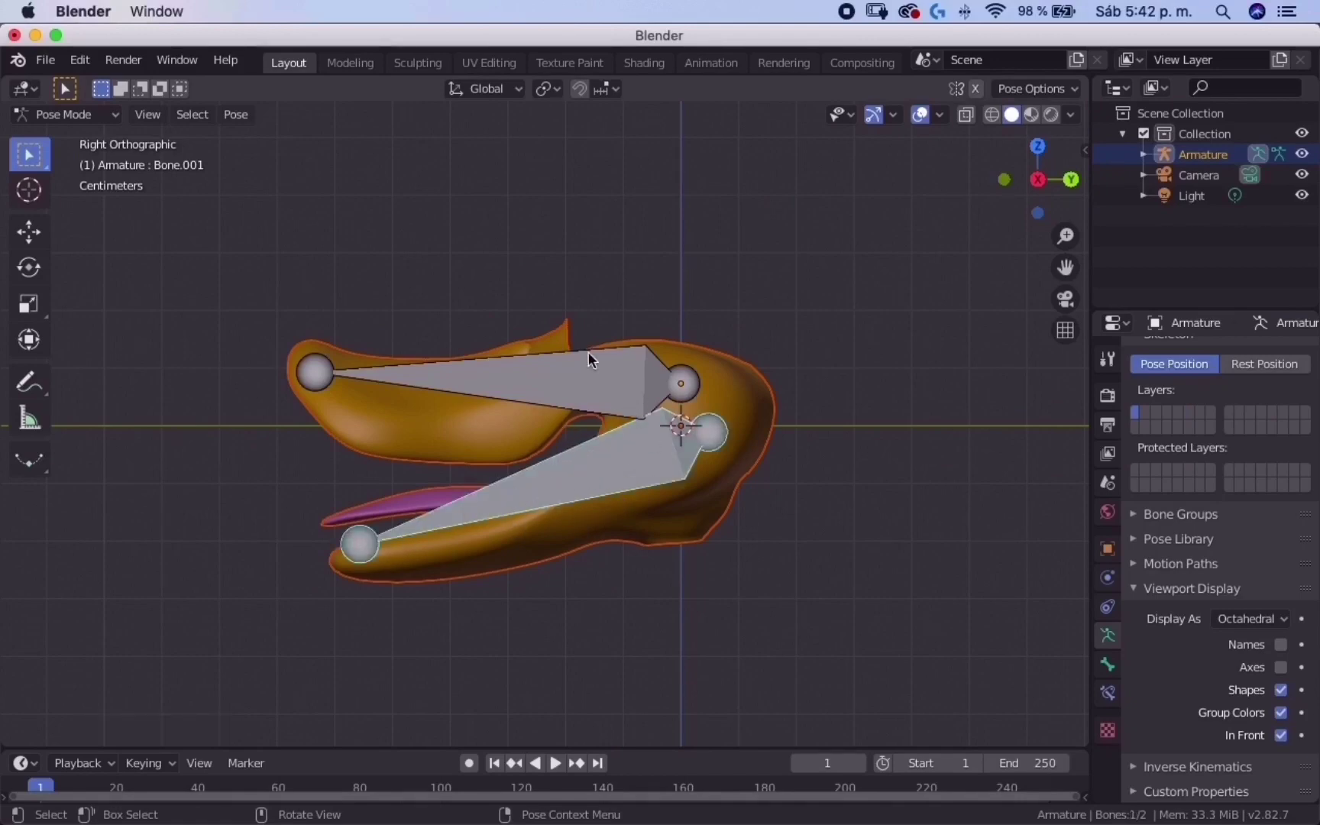
{"action": "left_click", "coordinate": [29, 268]}
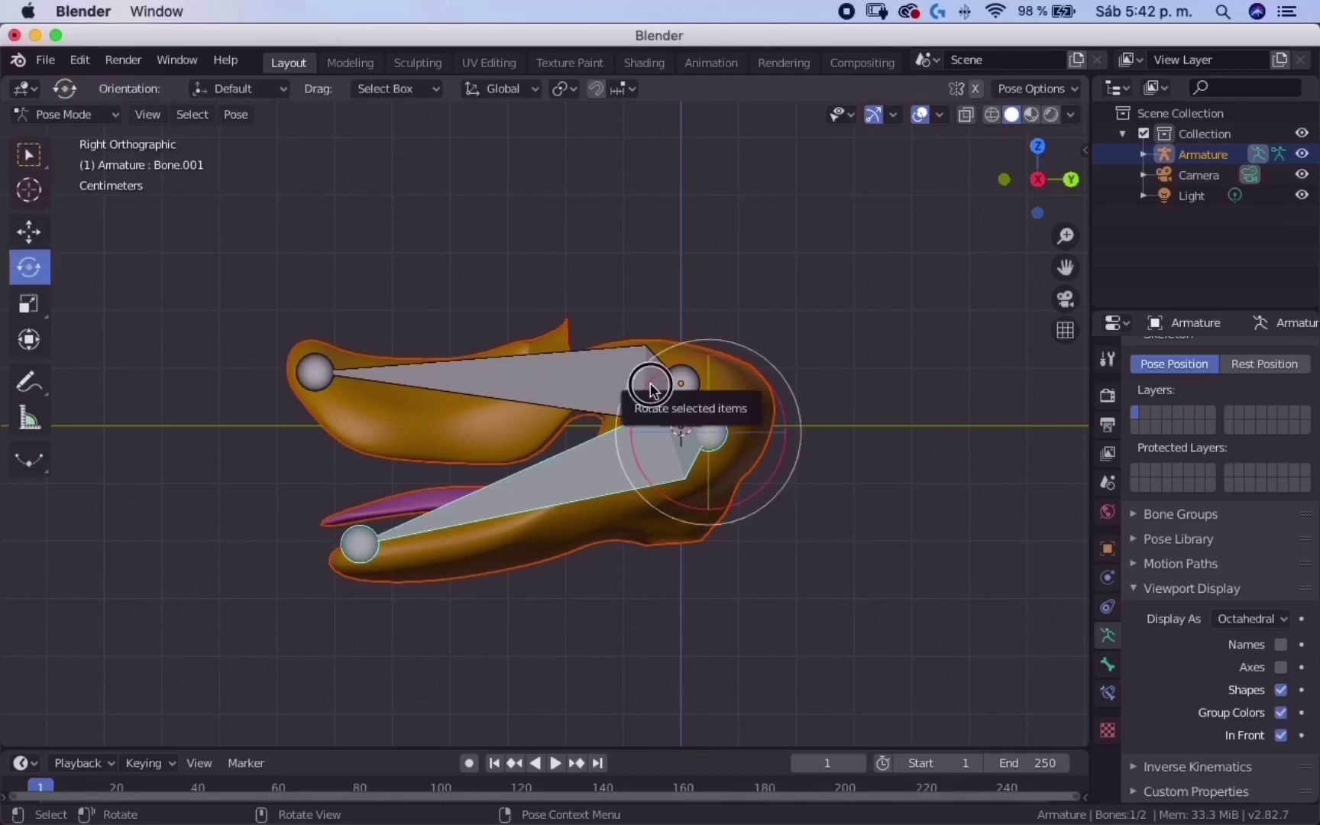
{"action": "left_click", "coordinate": [647, 385]}
{"action": "left_click", "coordinate": [654, 392]}
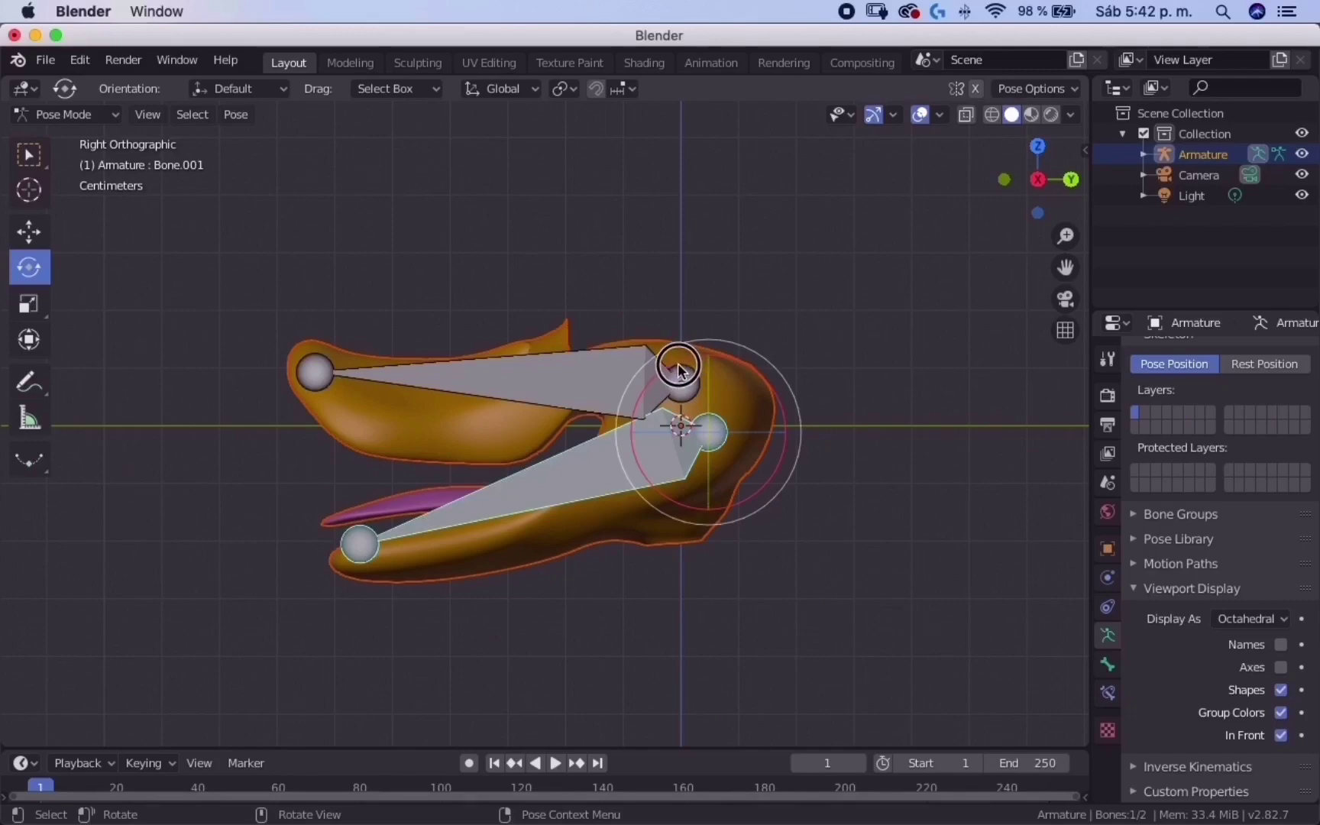
{"action": "mouse_move", "coordinate": [684, 358]}
{"action": "left_mouse_down"}
{"action": "mouse_move", "coordinate": [671, 377]}
{"action": "mouse_move", "coordinate": [699, 358]}
{"action": "mouse_move", "coordinate": [680, 382]}
{"action": "mouse_move", "coordinate": [716, 359]}
{"action": "mouse_move", "coordinate": [692, 365]}
{"action": "left_mouse_up"}
{"action": "middle_click_drag", "start_coordinate": [692, 365], "coordinate": [702, 438]}
{"action": "left_click_drag", "start_coordinate": [548, 416], "coordinate": [569, 382]}
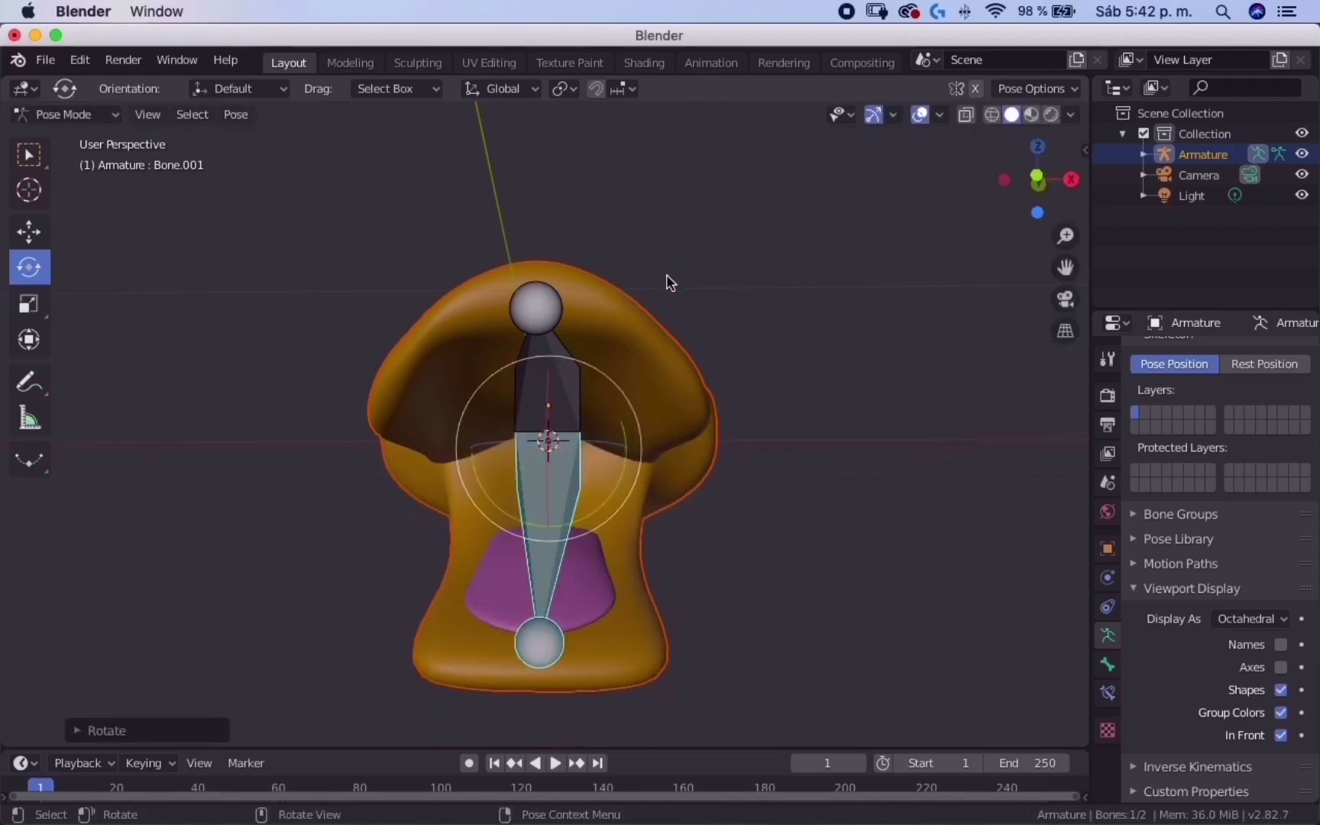
{"action": "middle_click_drag", "start_coordinate": [666, 367], "coordinate": [483, 375]}
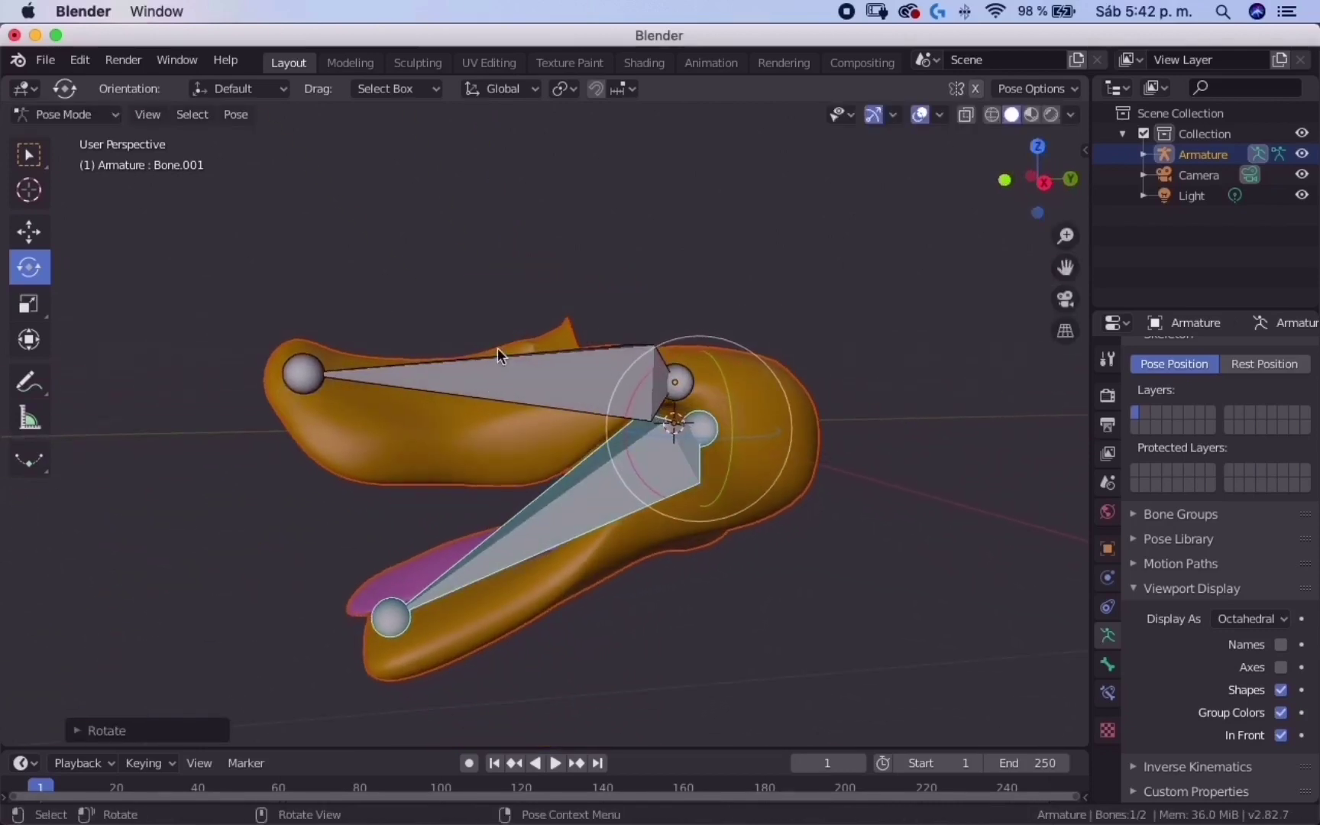
Step: Undo the lower beak bone's test rotations
{"action": "key", "text": "ctrl+z"}
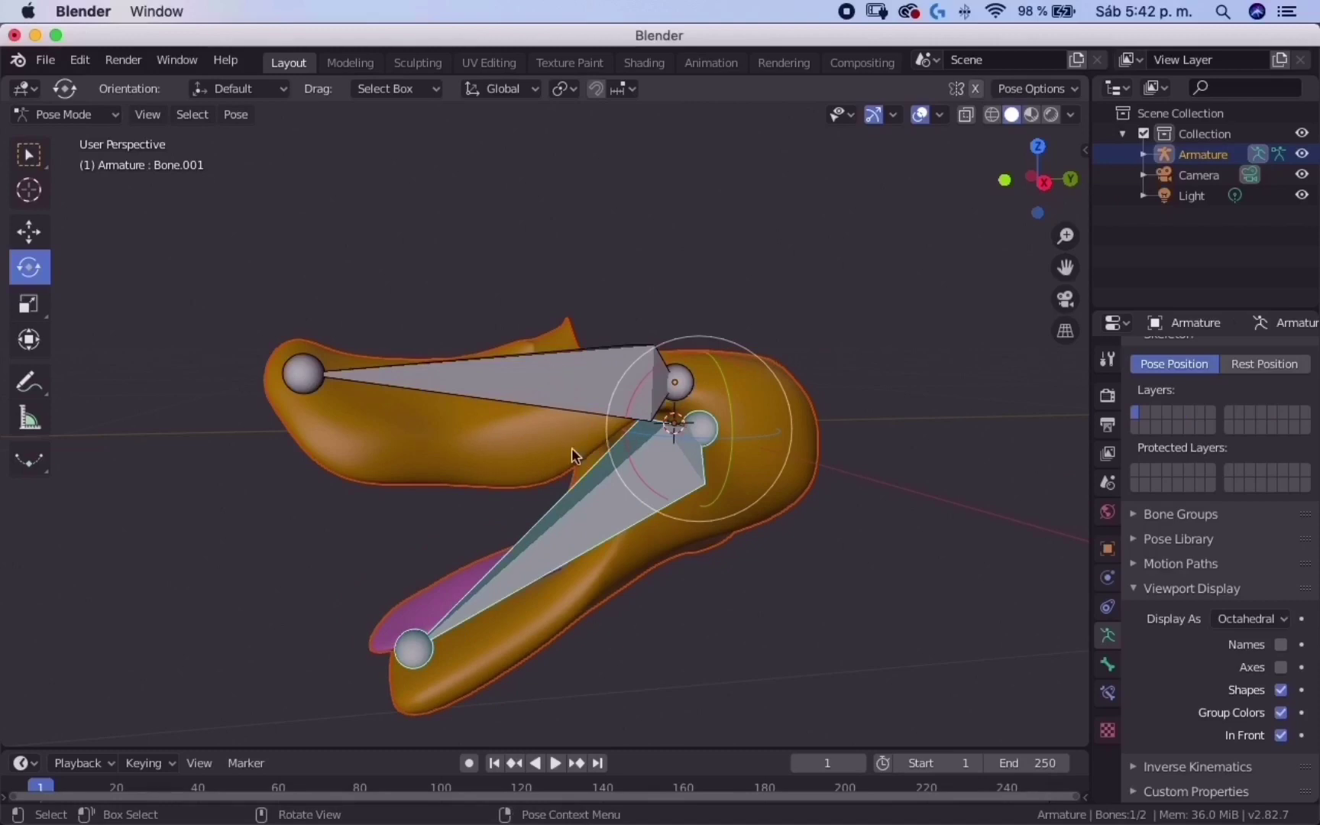
{"action": "key", "text": "ctrl+z"}
{"action": "middle_click_drag", "start_coordinate": [617, 303], "coordinate": [561, 293]}
Step: Export the rigged beak as an FBX file named test2 in the Desktop folder youtube curso mascara
{"action": "left_click", "coordinate": [45, 59]}
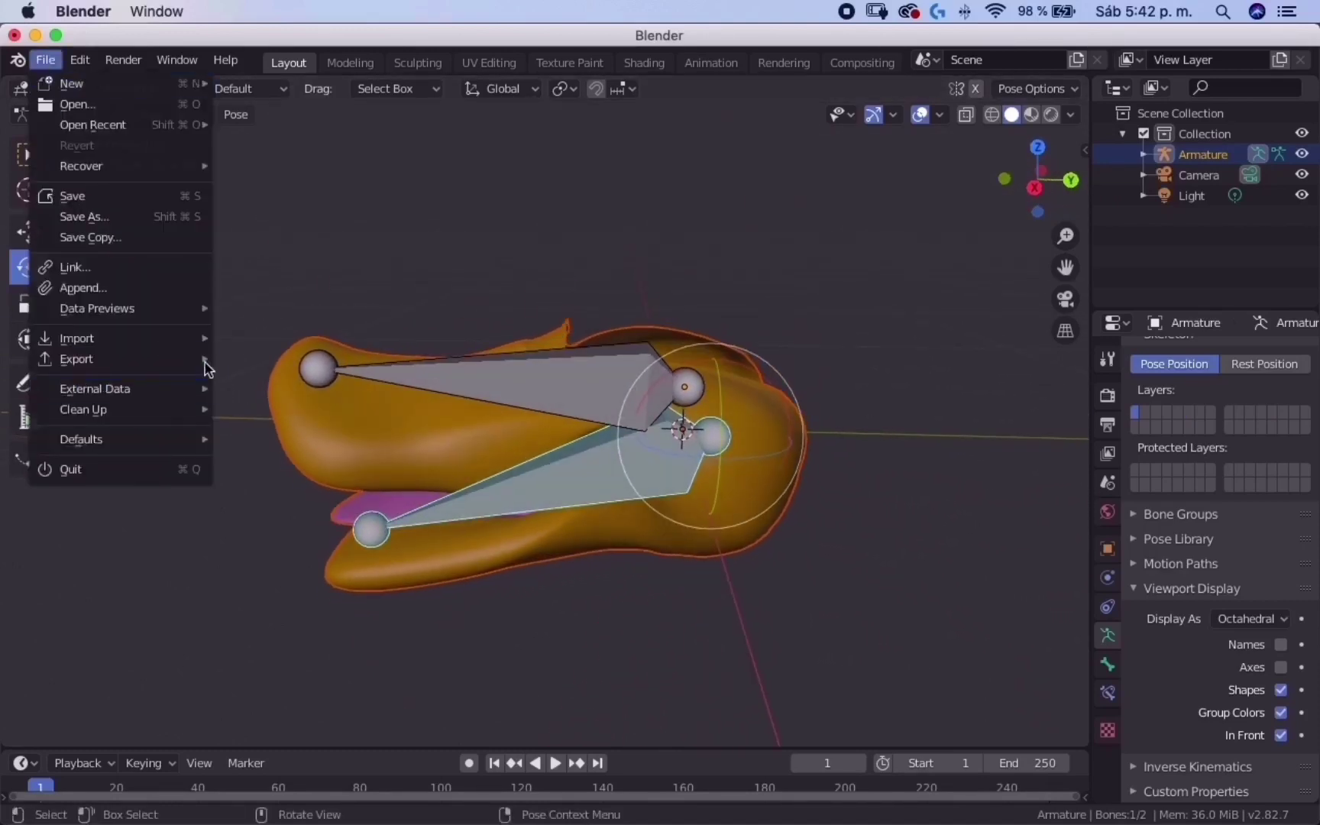
{"action": "mouse_move", "coordinate": [165, 364]}
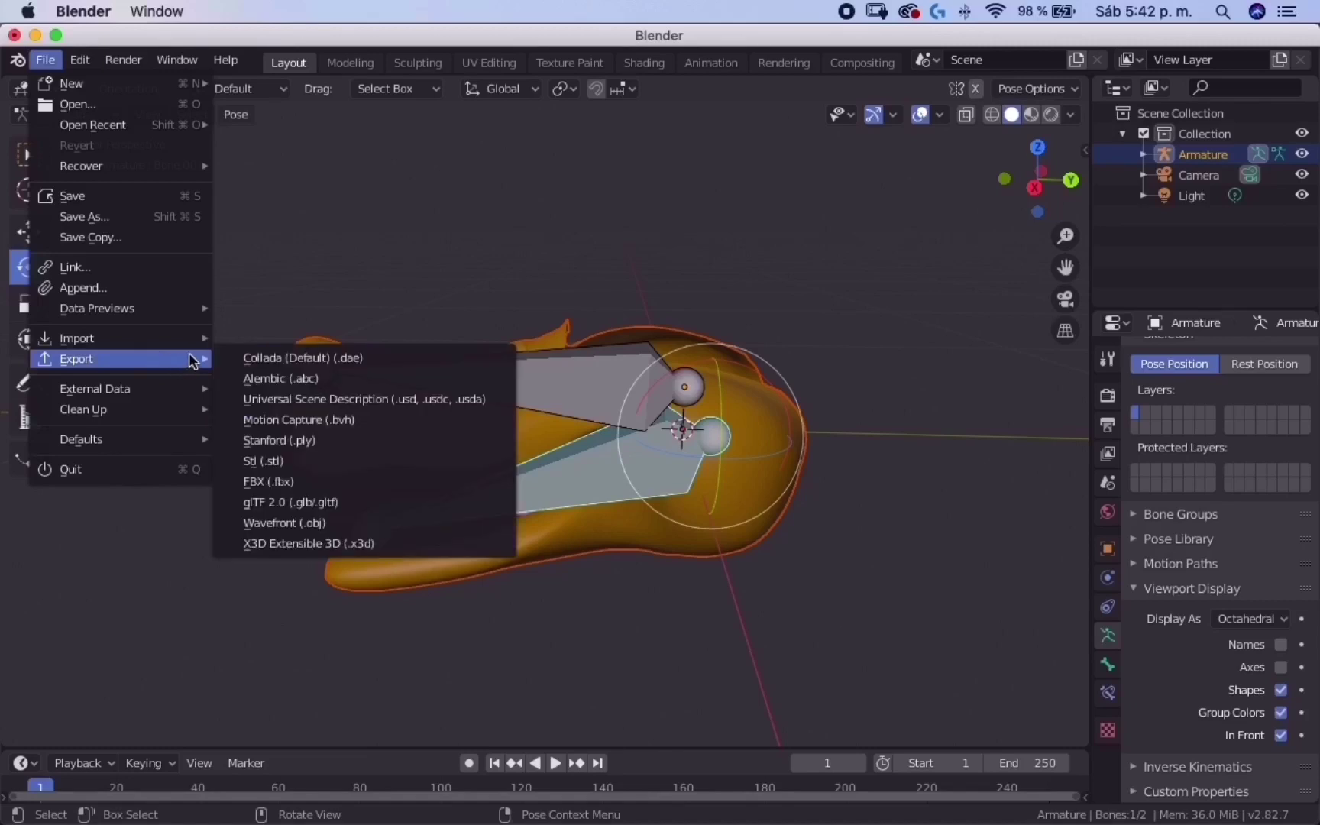
{"action": "mouse_move", "coordinate": [178, 340]}
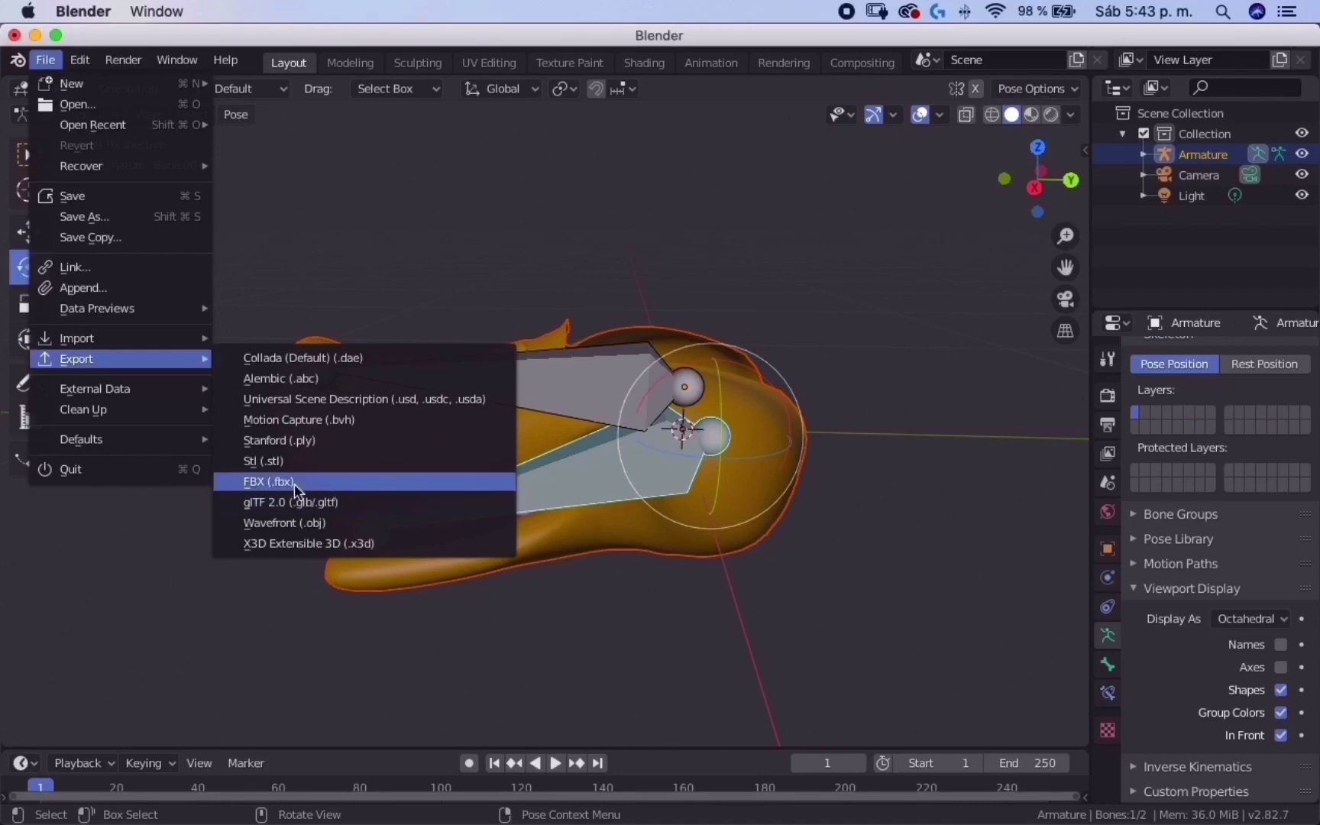
{"action": "left_click", "coordinate": [294, 483]}
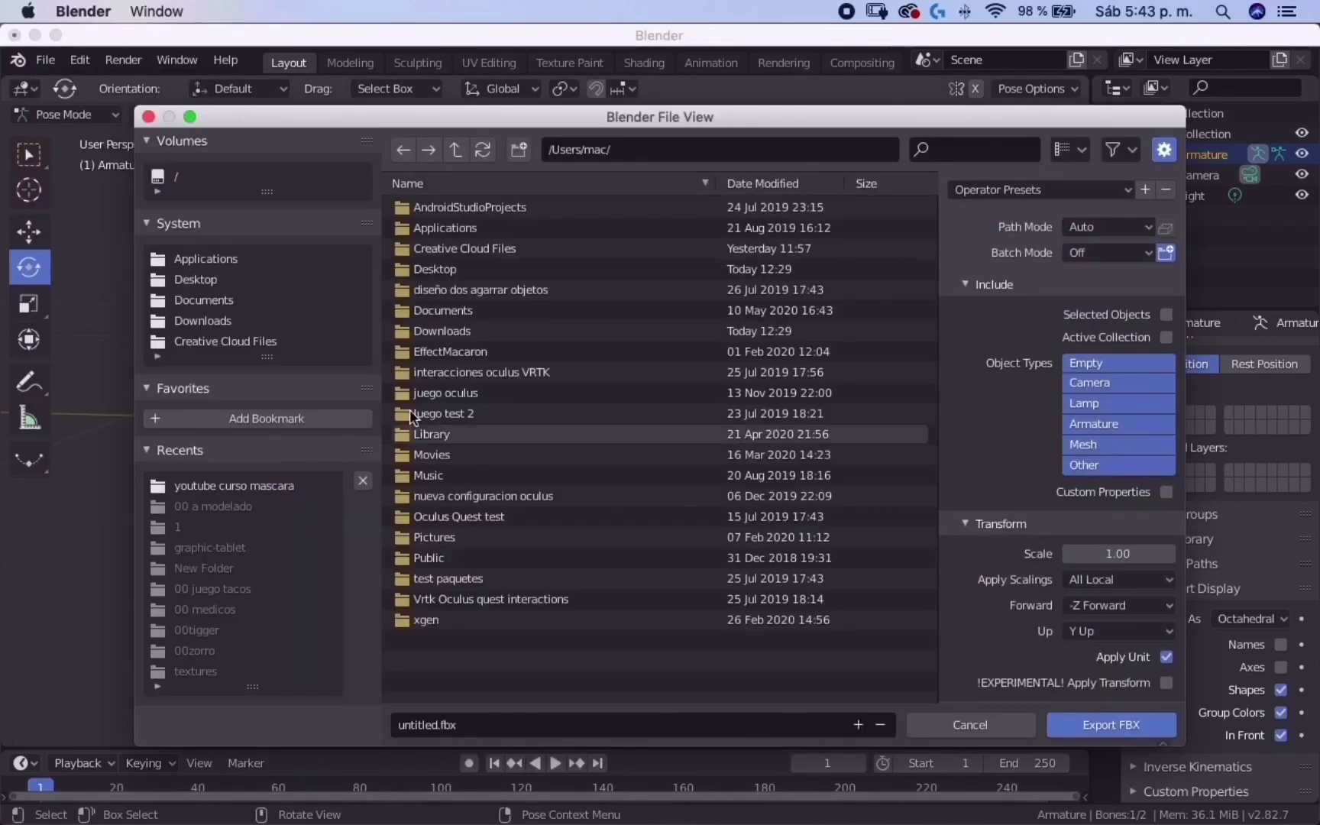
{"action": "left_click", "coordinate": [193, 280]}
{"action": "double_click", "coordinate": [507, 453]}
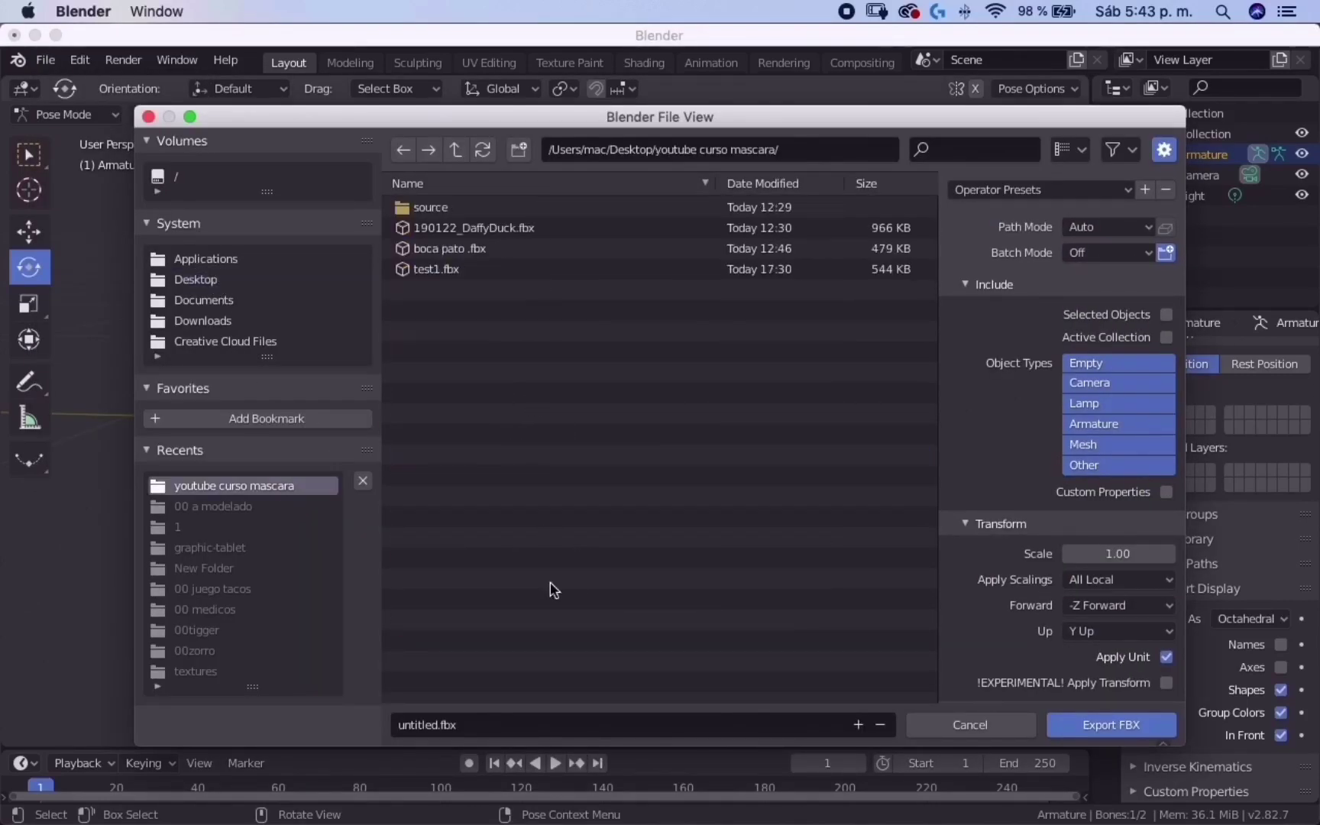
{"action": "left_click", "coordinate": [466, 724]}
{"action": "type", "text": "test2"}
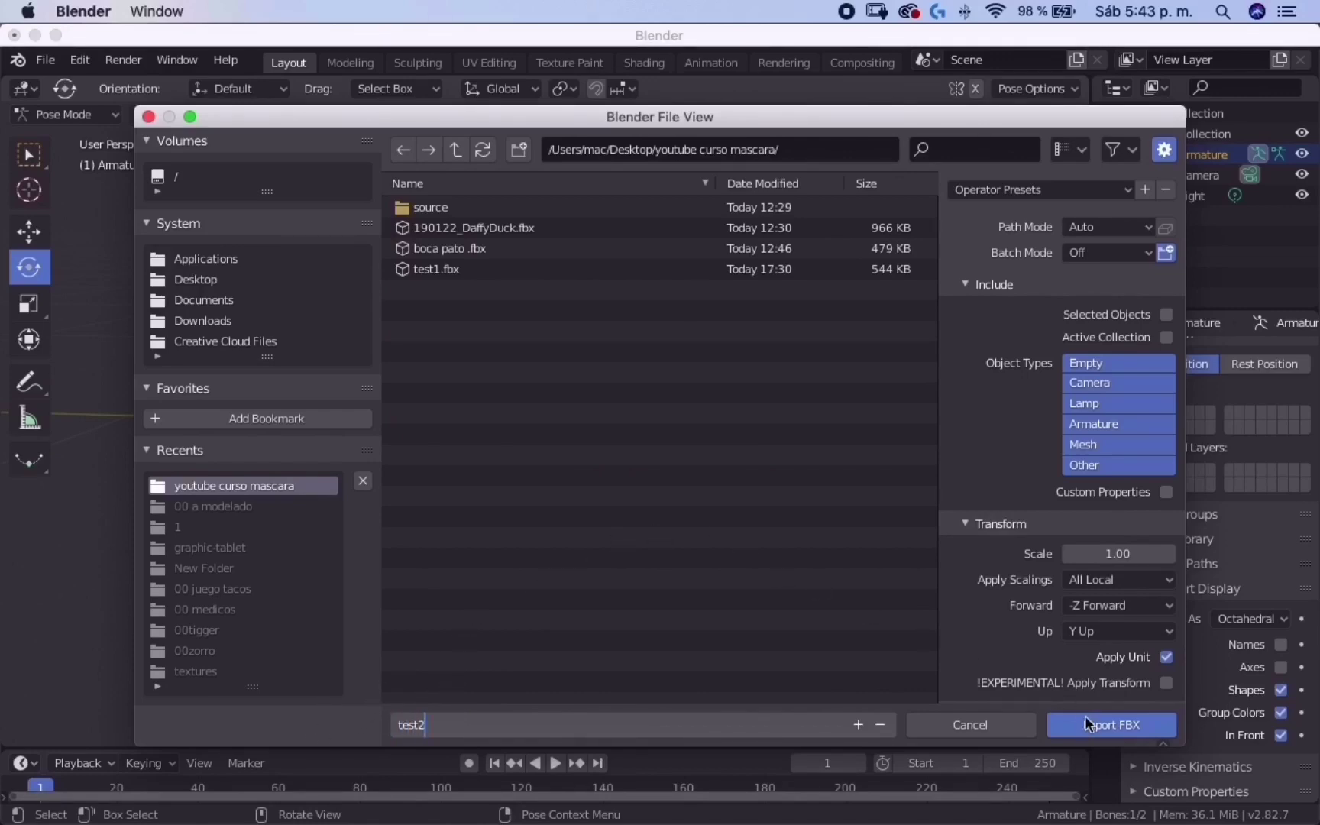
{"action": "left_click", "coordinate": [1088, 722]}
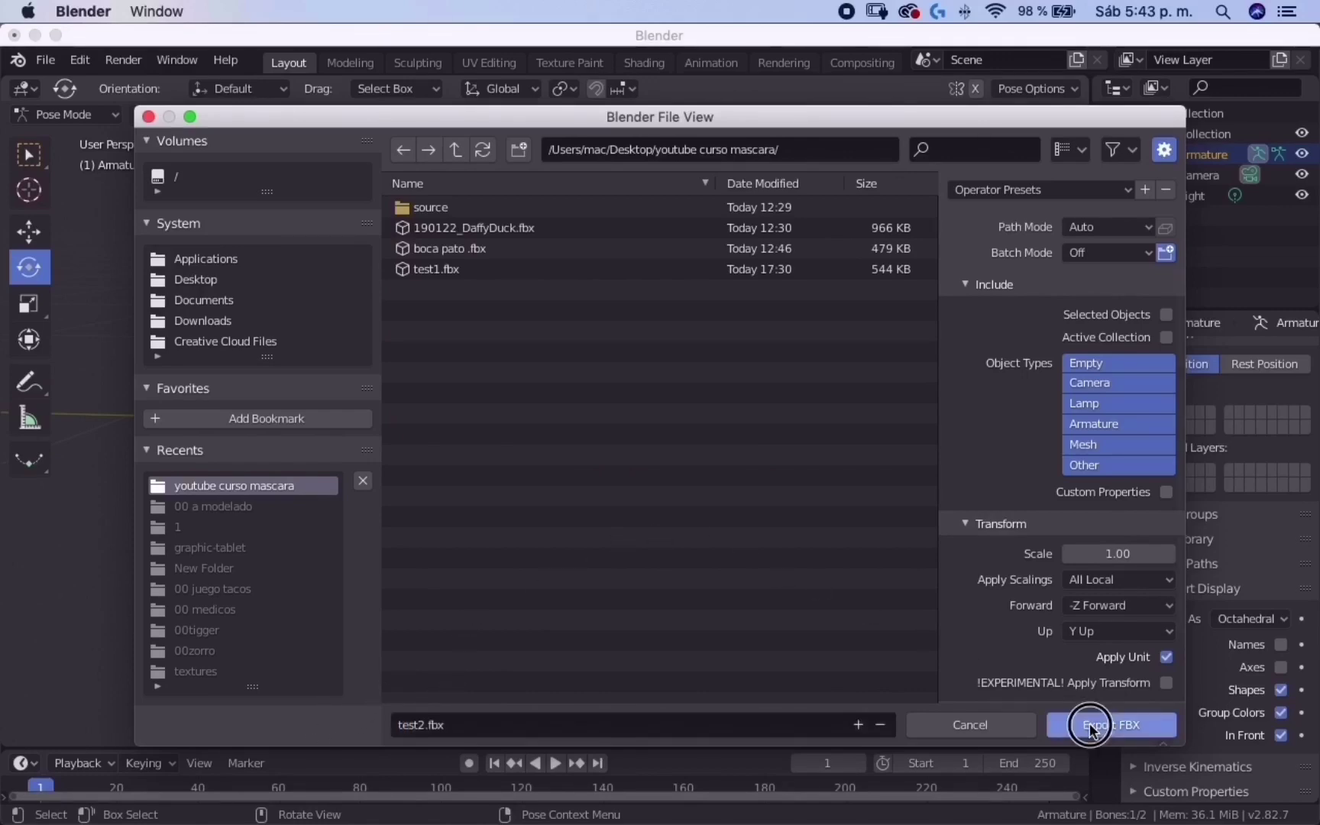
{"action": "left_click", "coordinate": [1103, 726]}
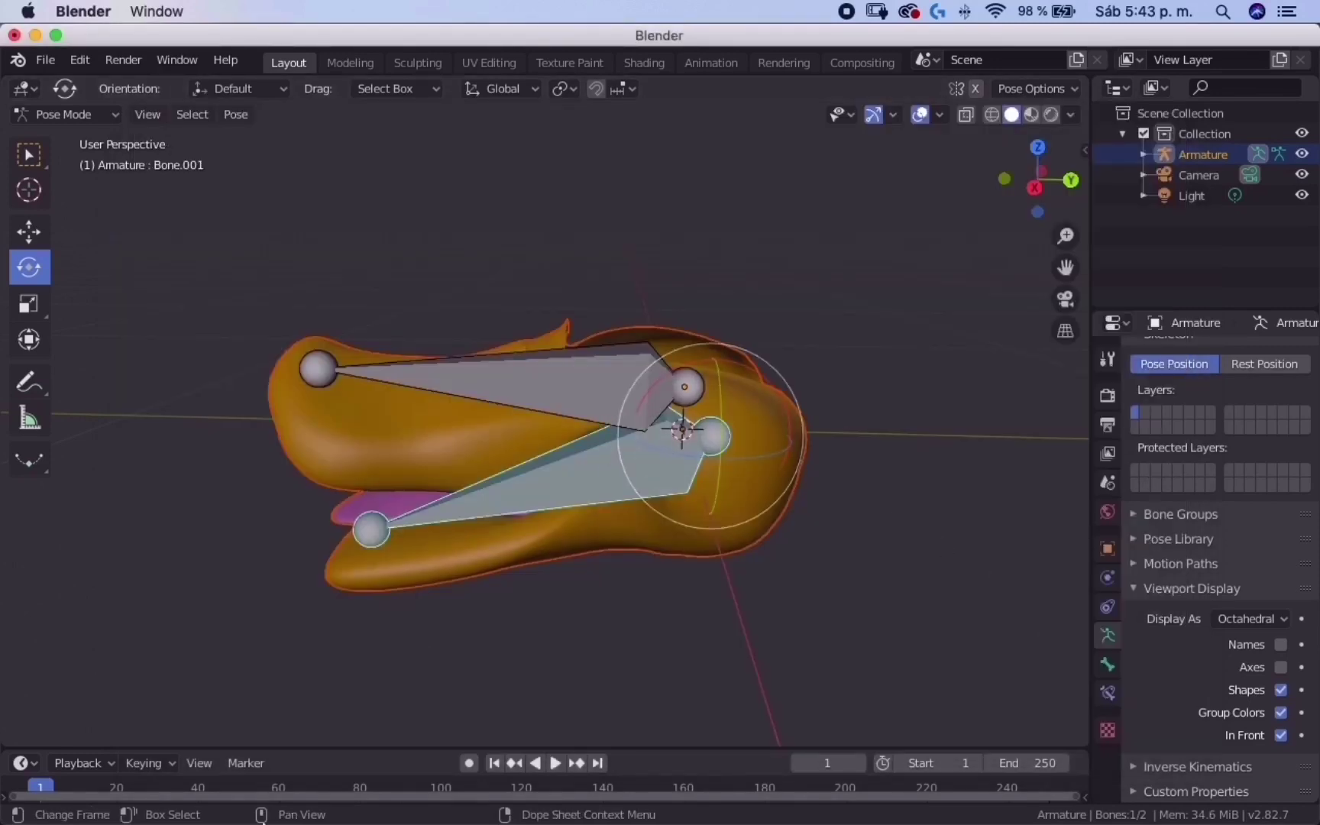
Step: Switch to Spark AR Studio and start a new blank project
{"action": "left_click", "coordinate": [149, 763]}
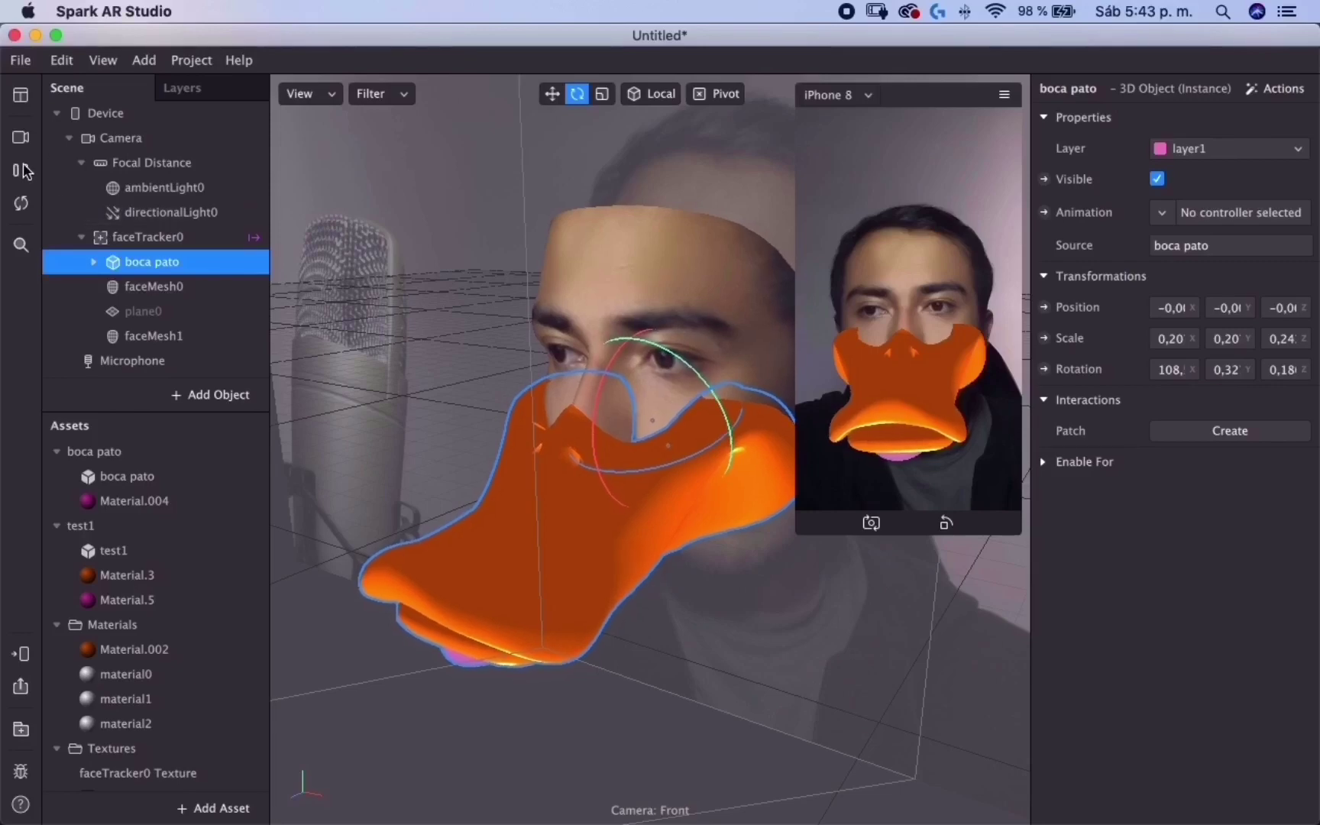
{"action": "left_click", "coordinate": [22, 172]}
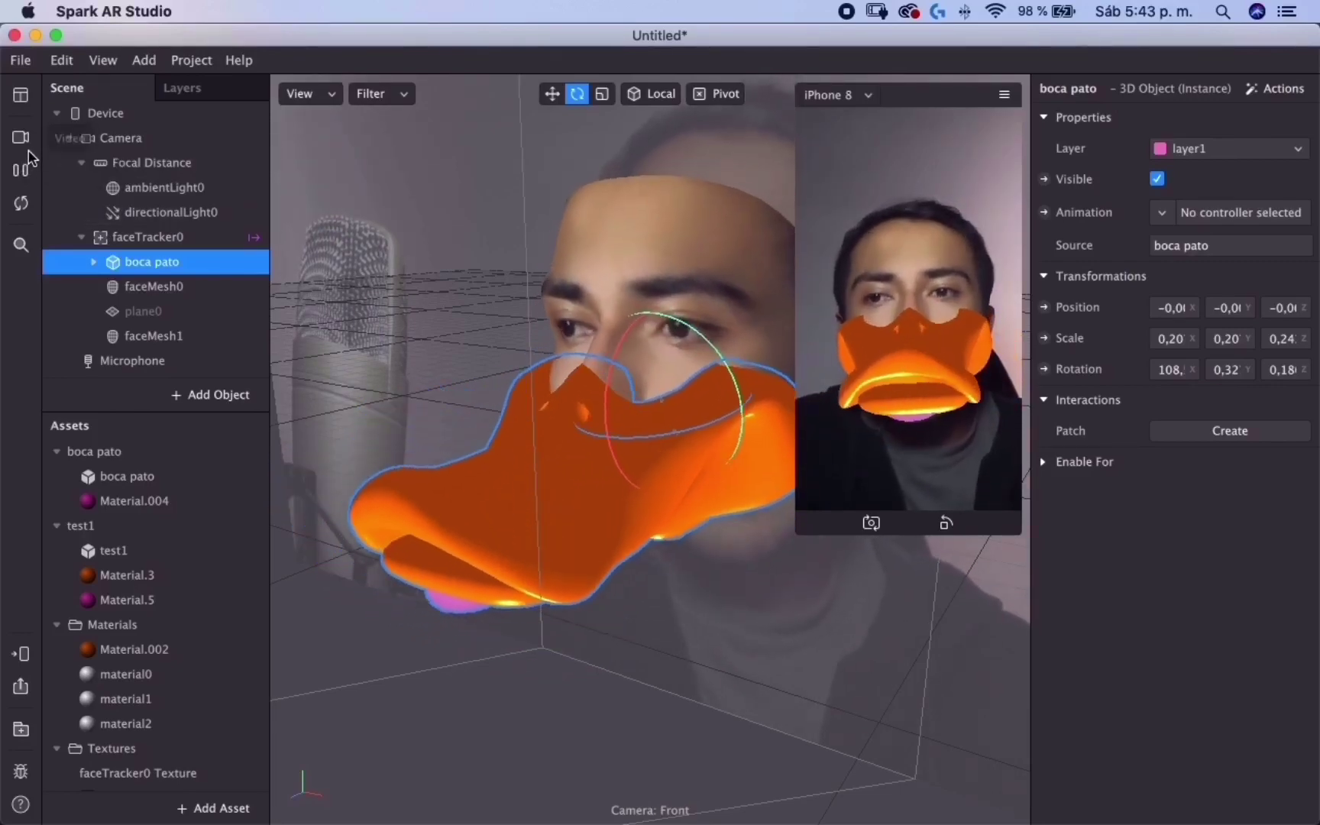
{"action": "left_click", "coordinate": [22, 172]}
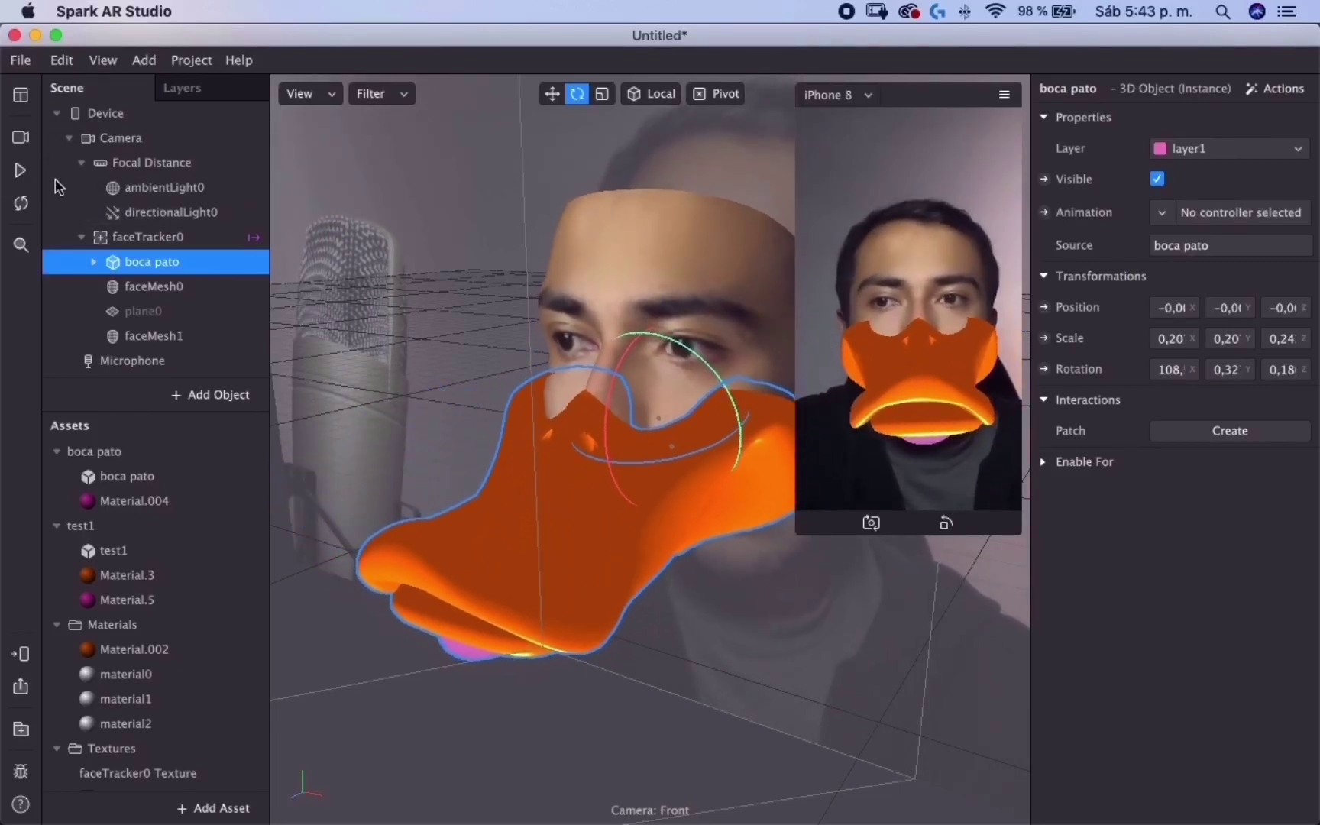
{"action": "left_click", "coordinate": [20, 59]}
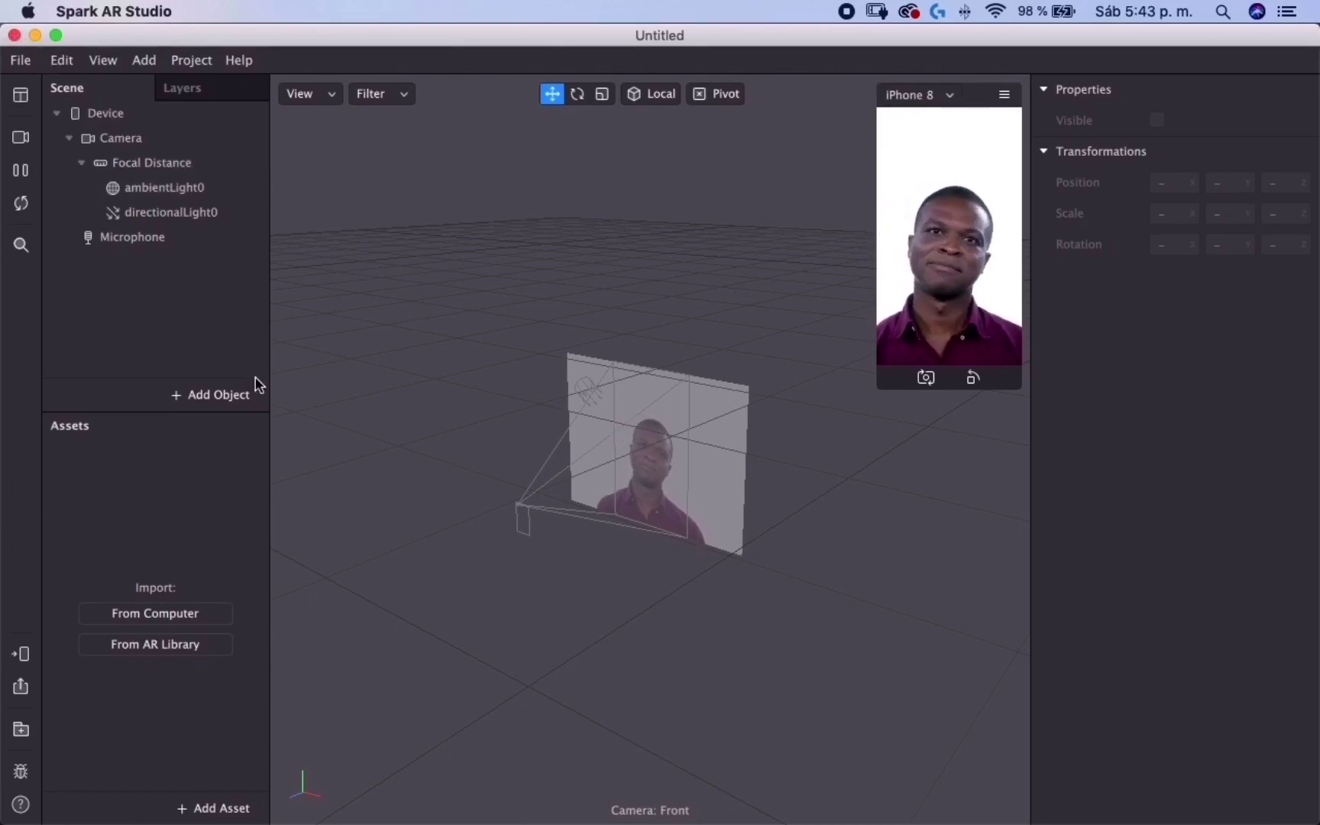
Step: Add a Face Mesh to the scene's Camera along with its face tracker, and select the mesh
{"action": "right_click", "coordinate": [155, 145]}
{"action": "mouse_move", "coordinate": [224, 156]}
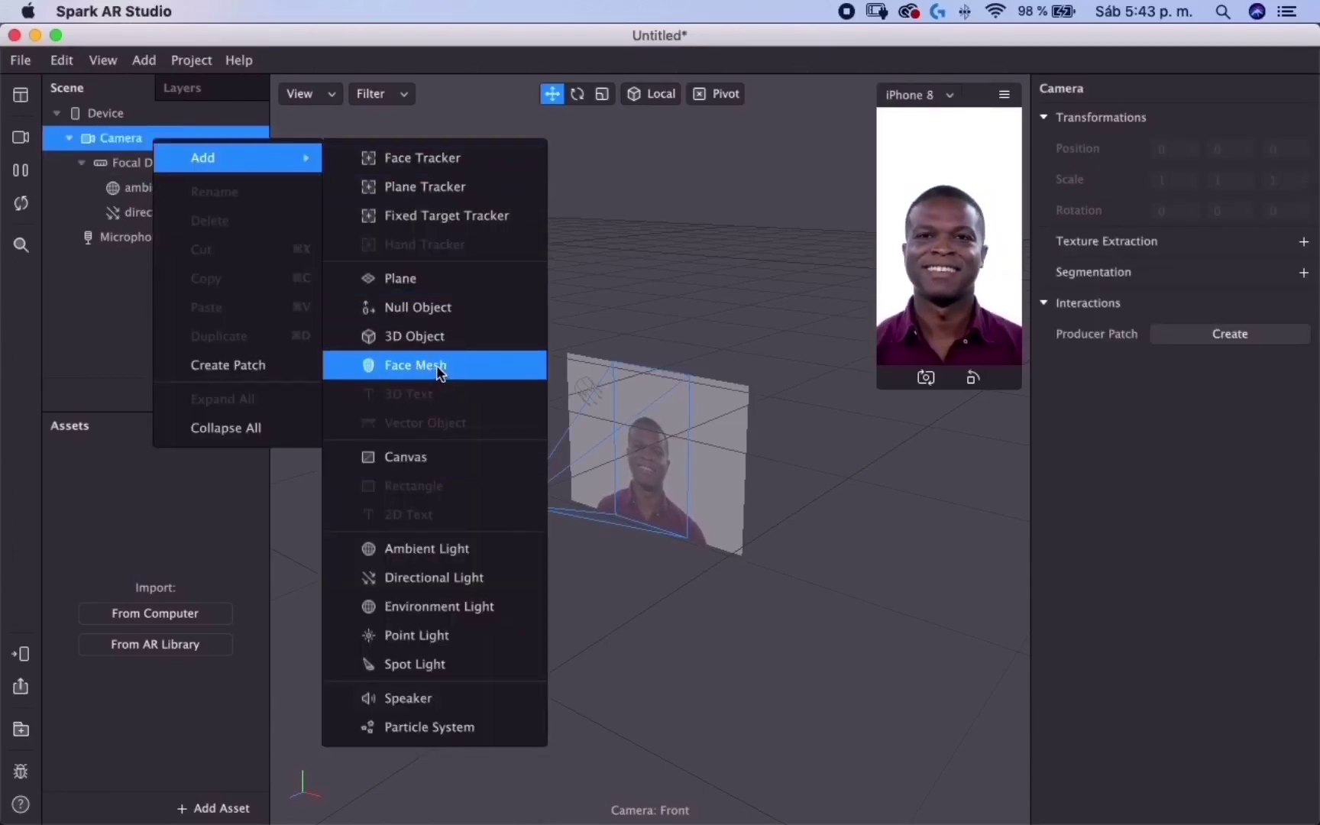
{"action": "left_click", "coordinate": [440, 366]}
{"action": "left_click", "coordinate": [159, 243]}
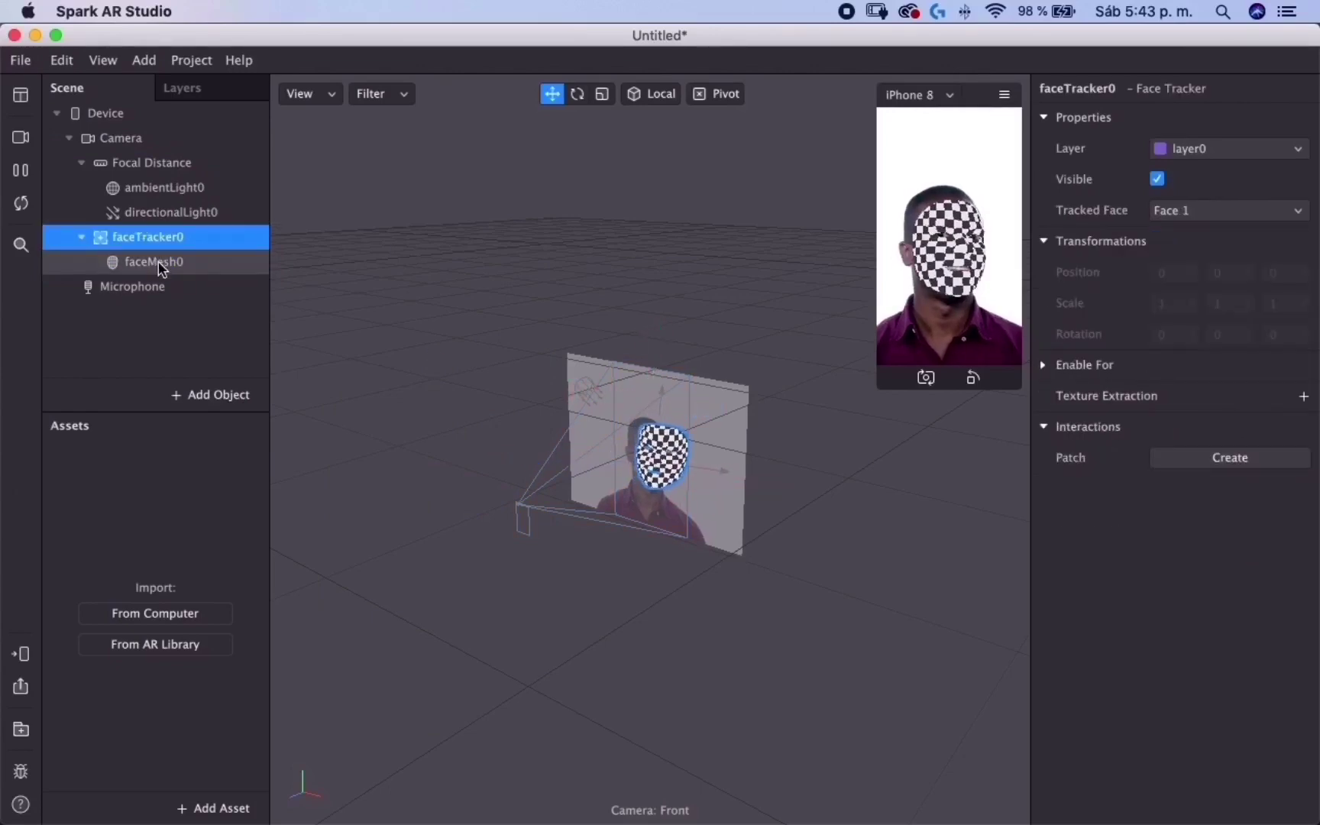
{"action": "left_click", "coordinate": [159, 263]}
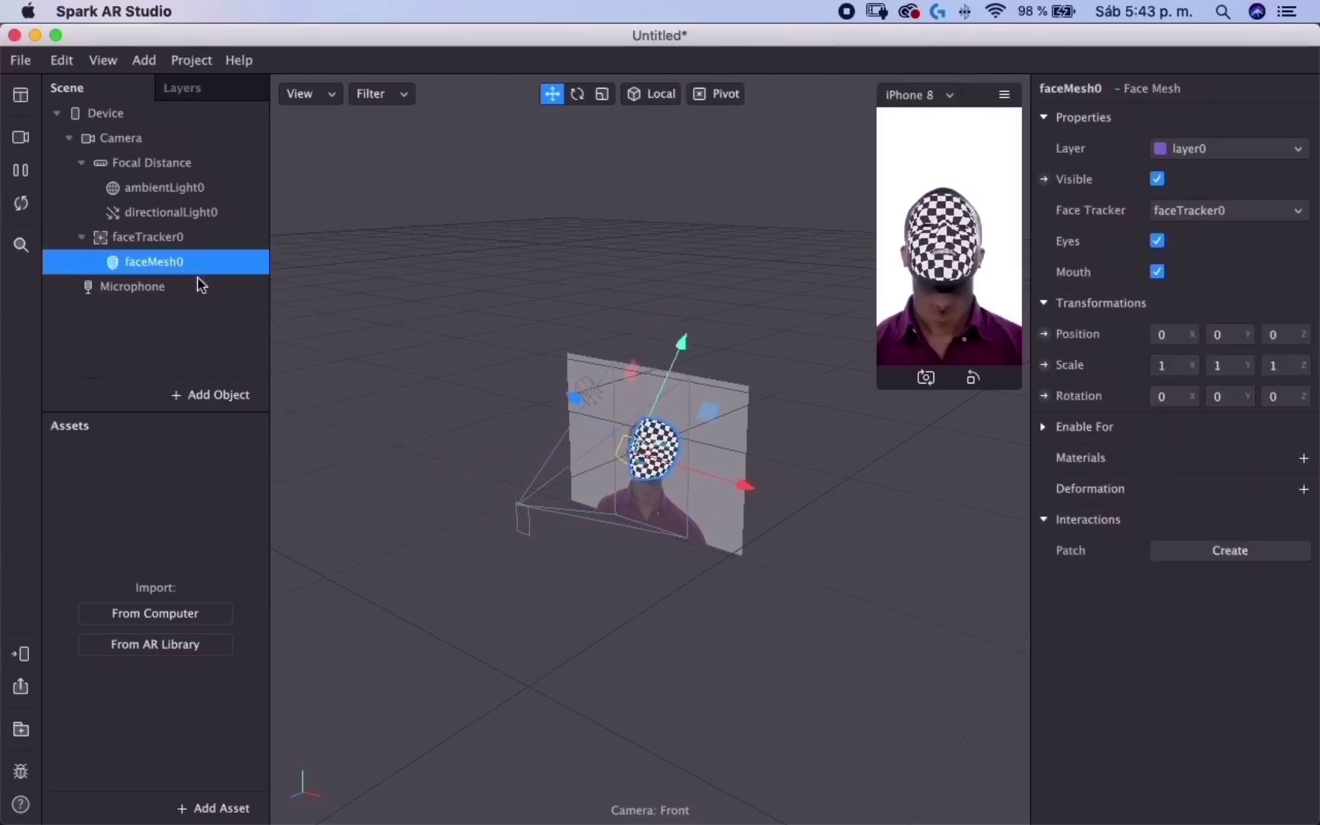
Step: Switch the preview video to the built-in FaceTime HD camera and enlarge the iPhone 8 simulator
{"action": "left_click", "coordinate": [22, 174]}
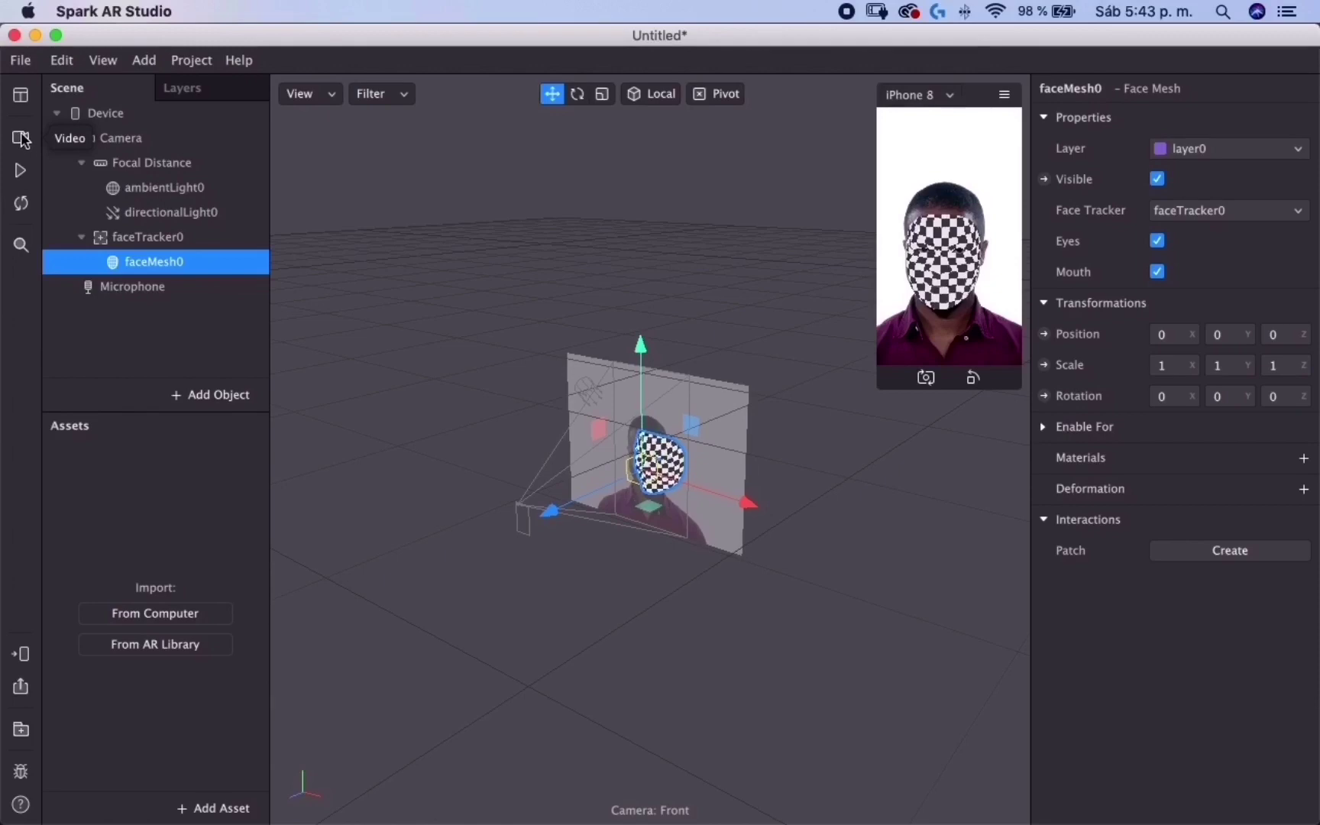
{"action": "left_click", "coordinate": [22, 139]}
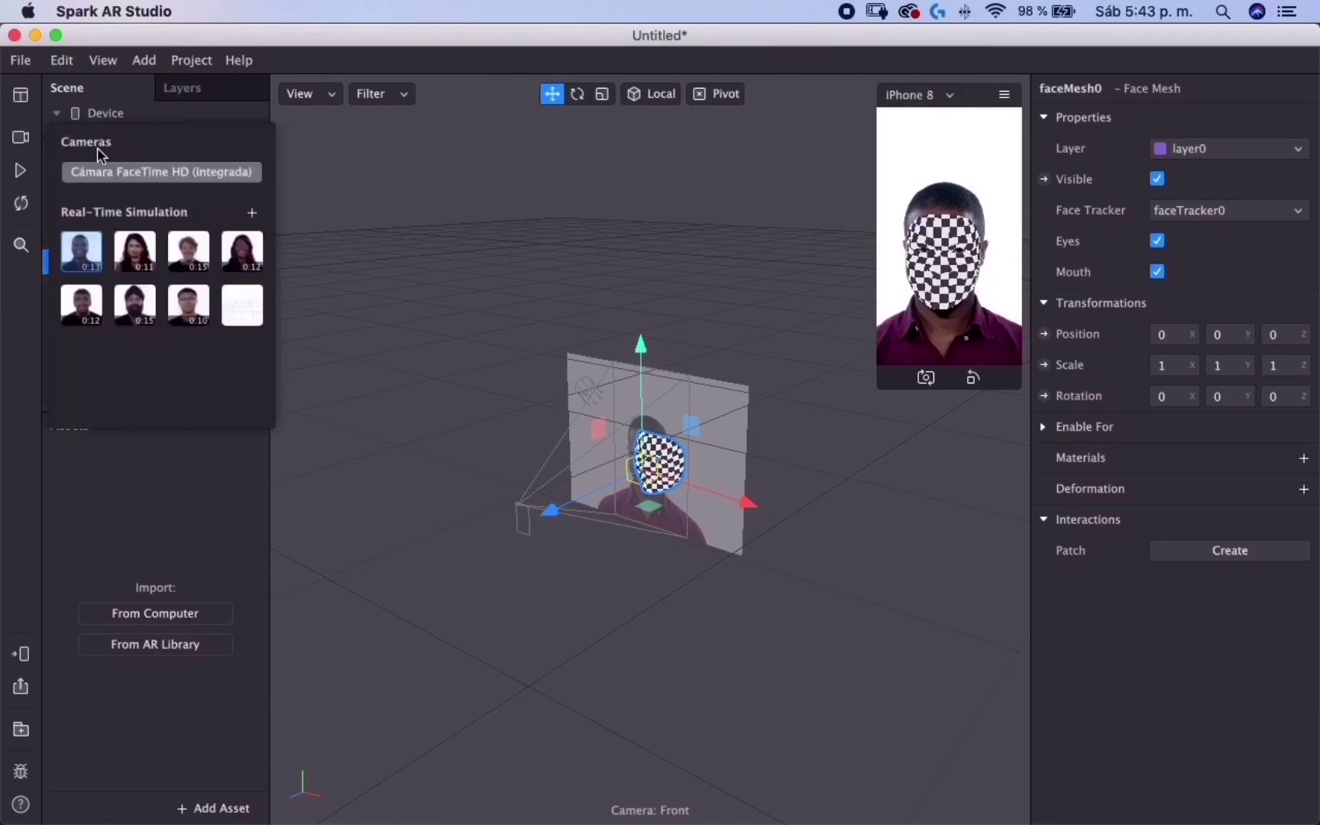
{"action": "left_click", "coordinate": [22, 173]}
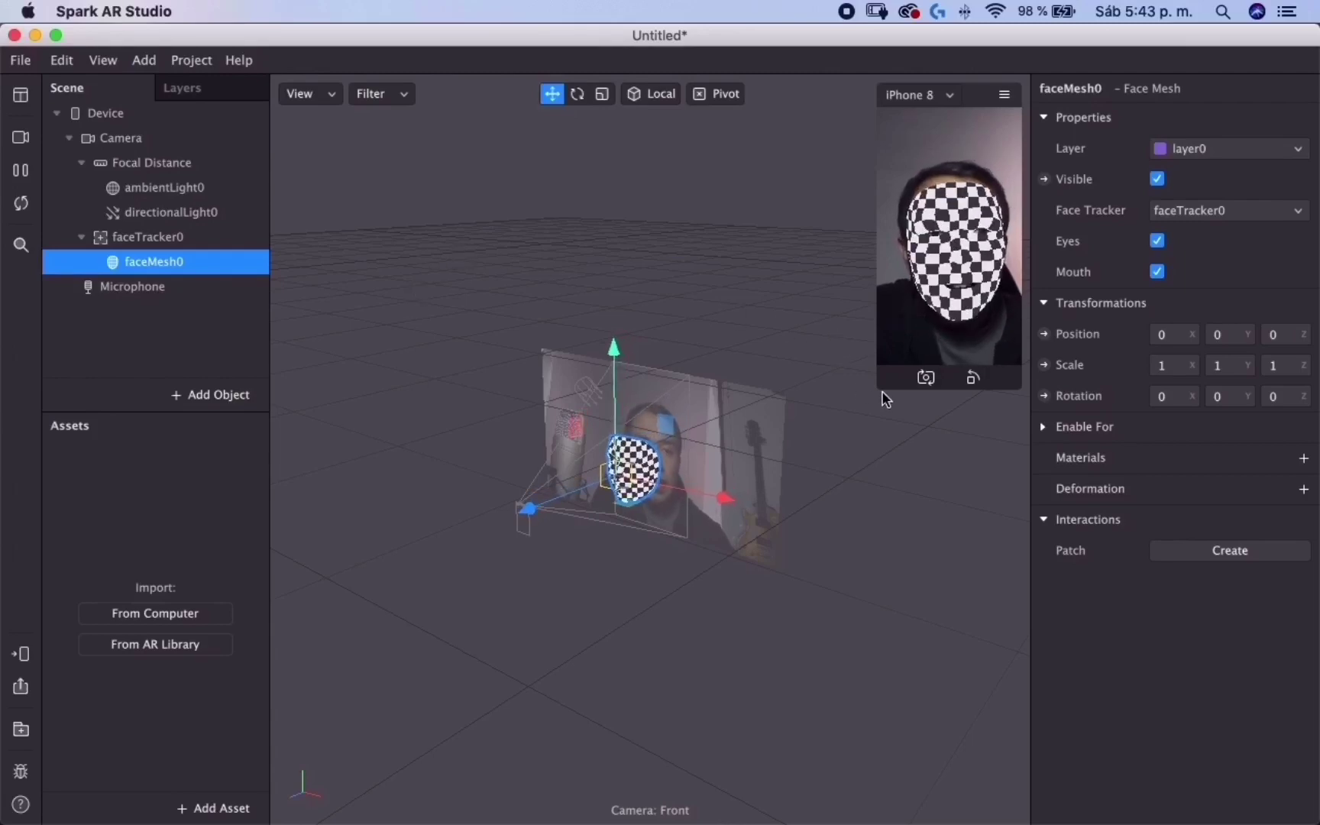
{"action": "left_click_drag", "start_coordinate": [879, 391], "coordinate": [819, 492]}
Step: Turn off the Eyes and Mouth options of faceMesh0 and pause the camera video
{"action": "scroll", "coordinate": [598, 479], "scroll_direction": "up", "scroll_amount": 5}
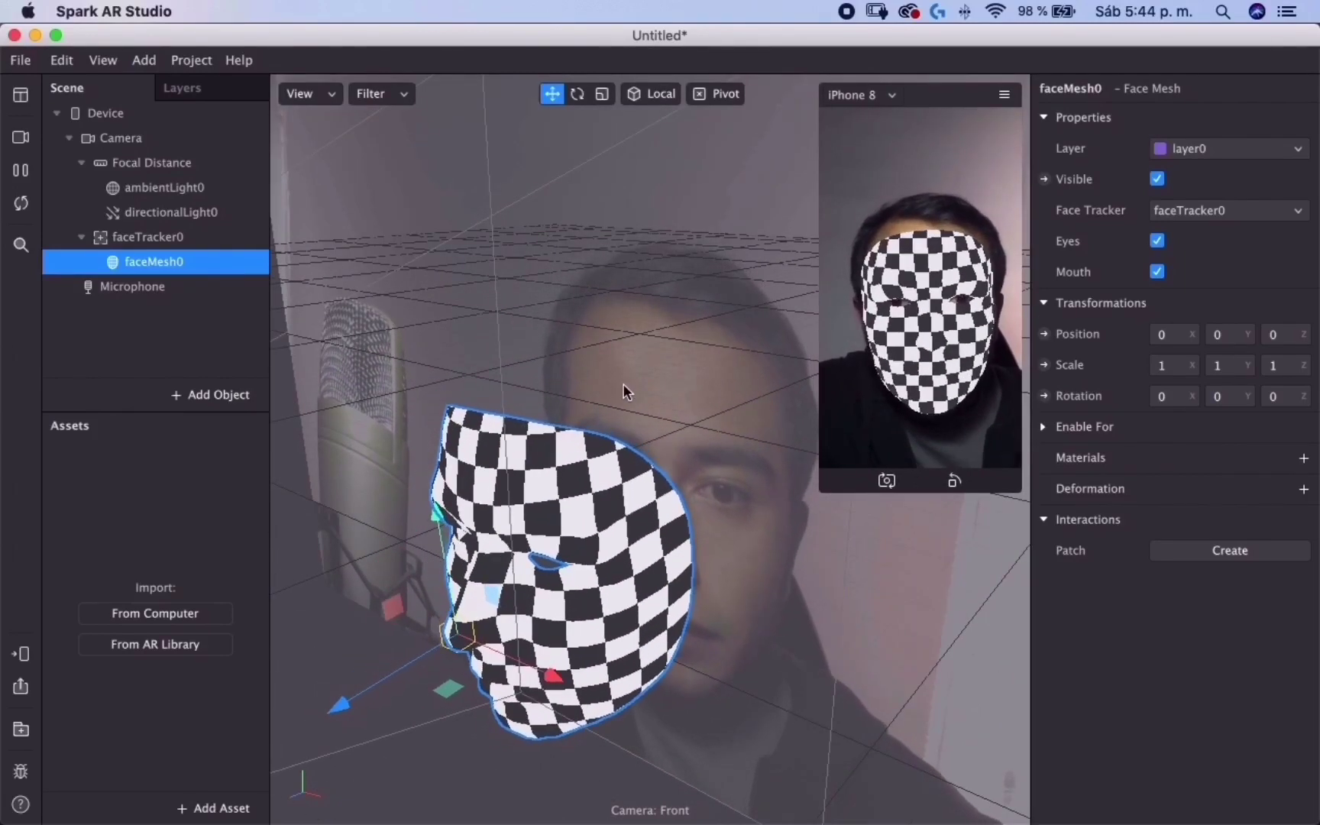
{"action": "left_click_drag", "start_coordinate": [699, 282], "coordinate": [628, 403]}
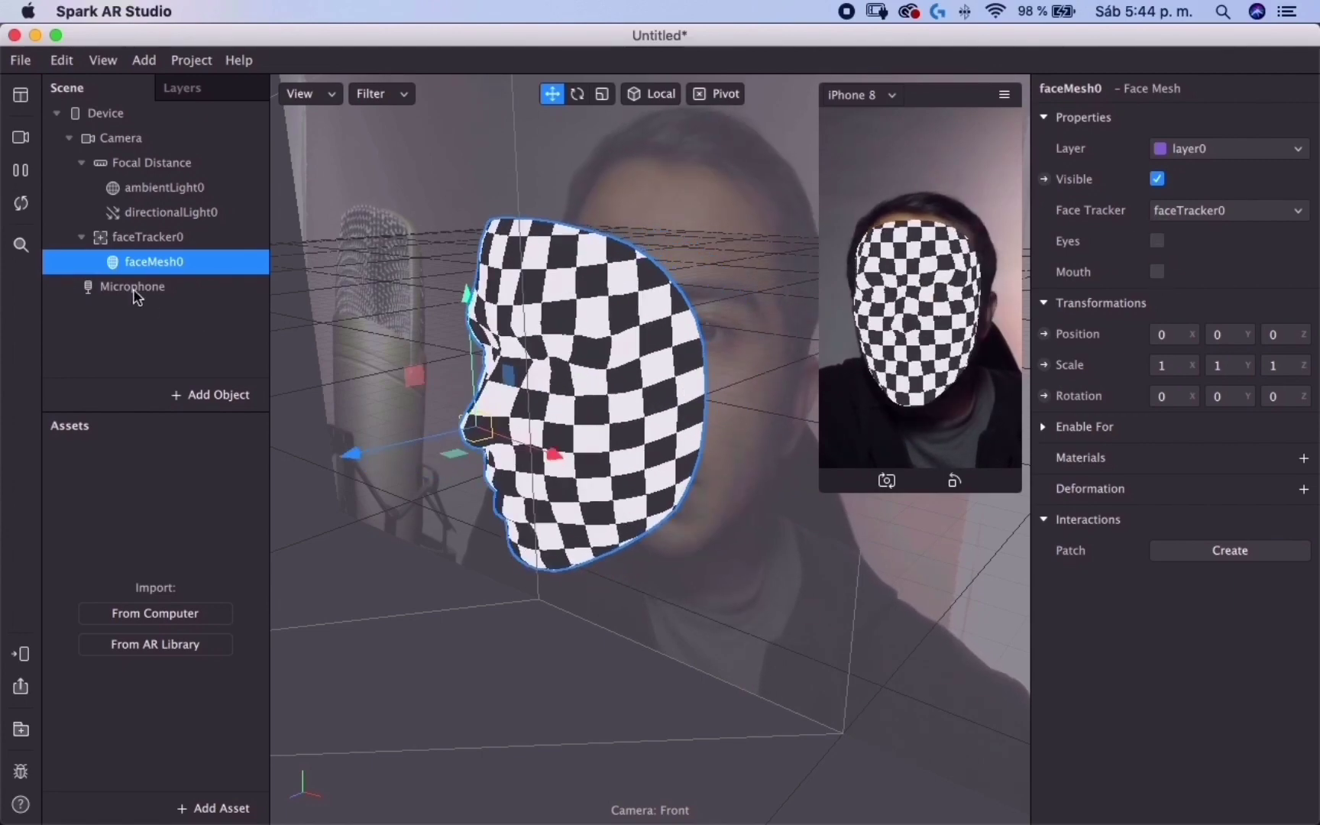
{"action": "left_click", "coordinate": [20, 170]}
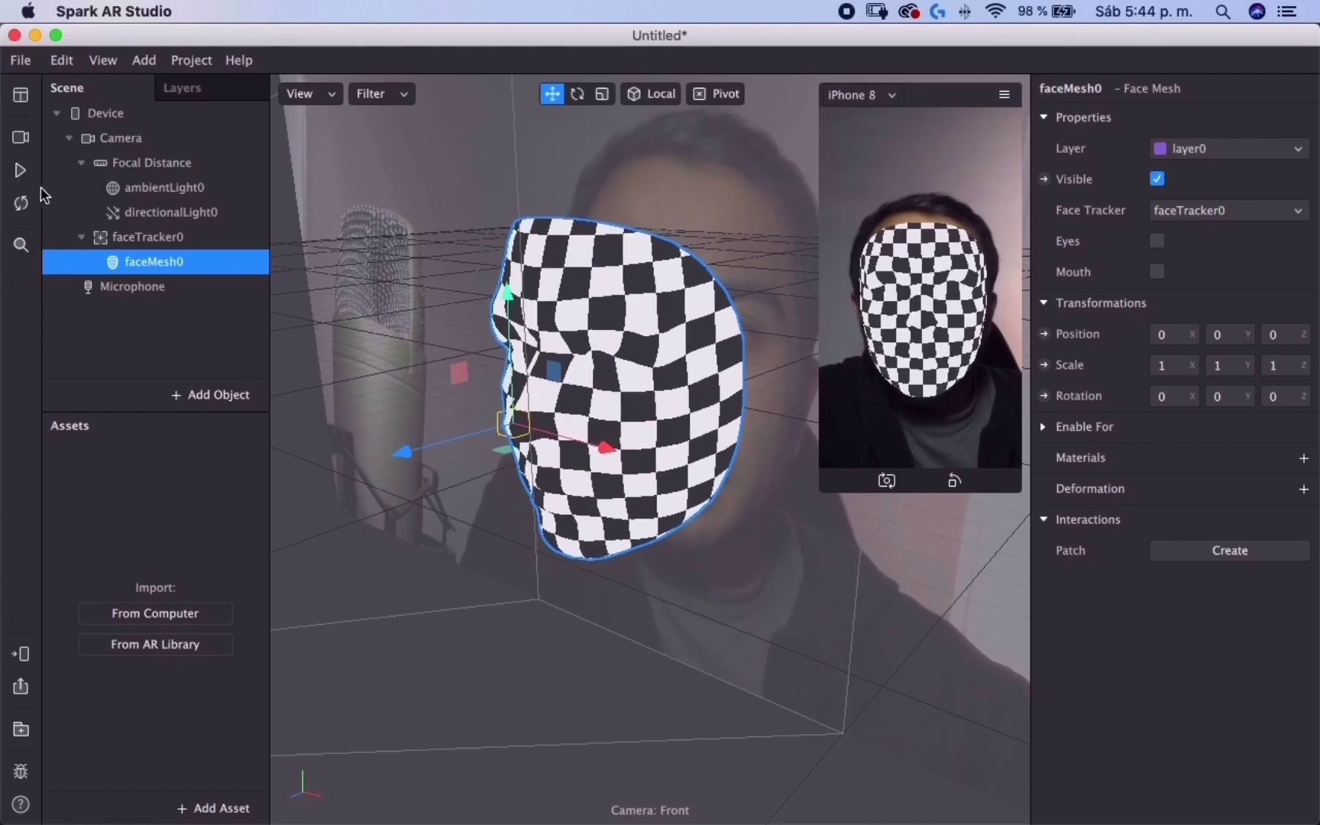
Step: Add a texture extraction to faceTracker0 and a new material to faceMesh0
{"action": "left_click", "coordinate": [148, 237]}
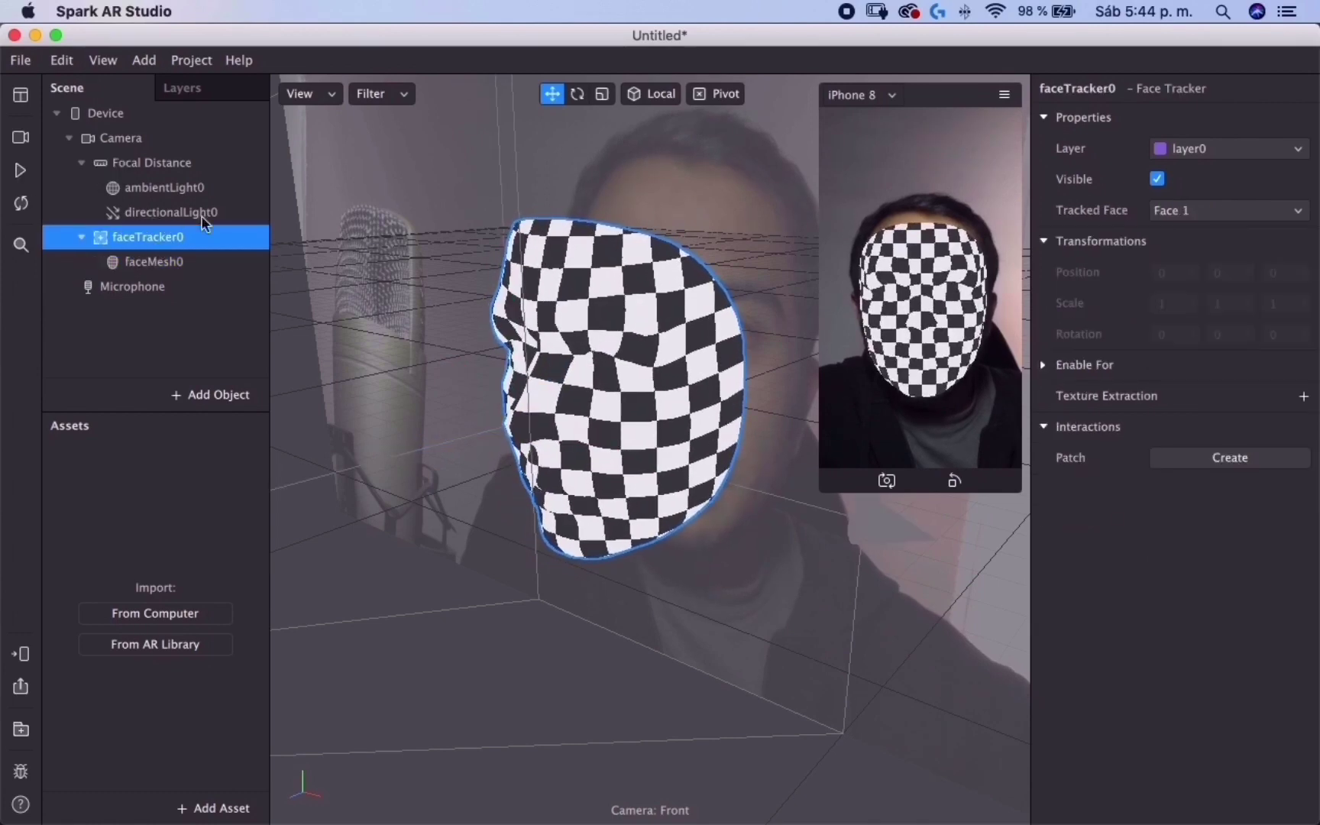
{"action": "left_click", "coordinate": [1303, 397]}
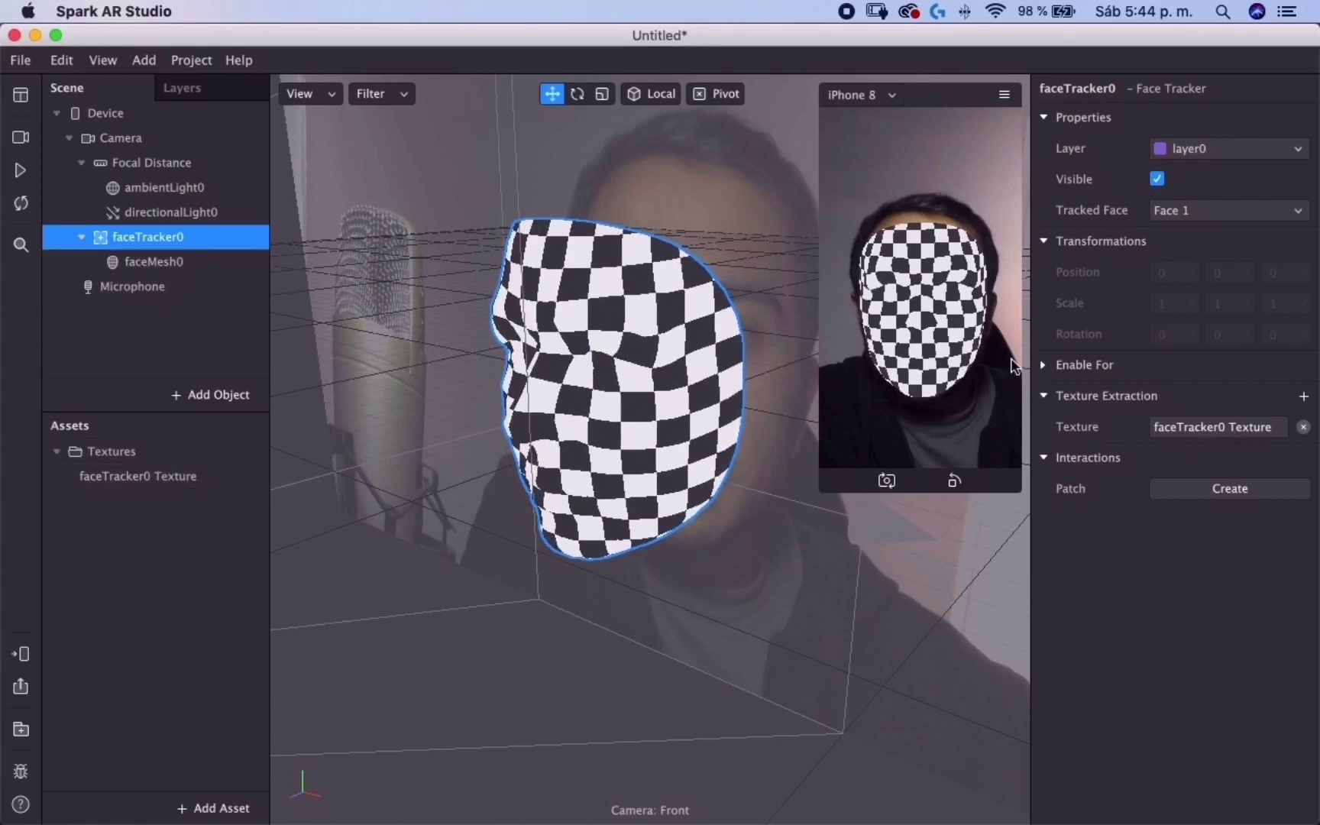
{"action": "left_click", "coordinate": [162, 263]}
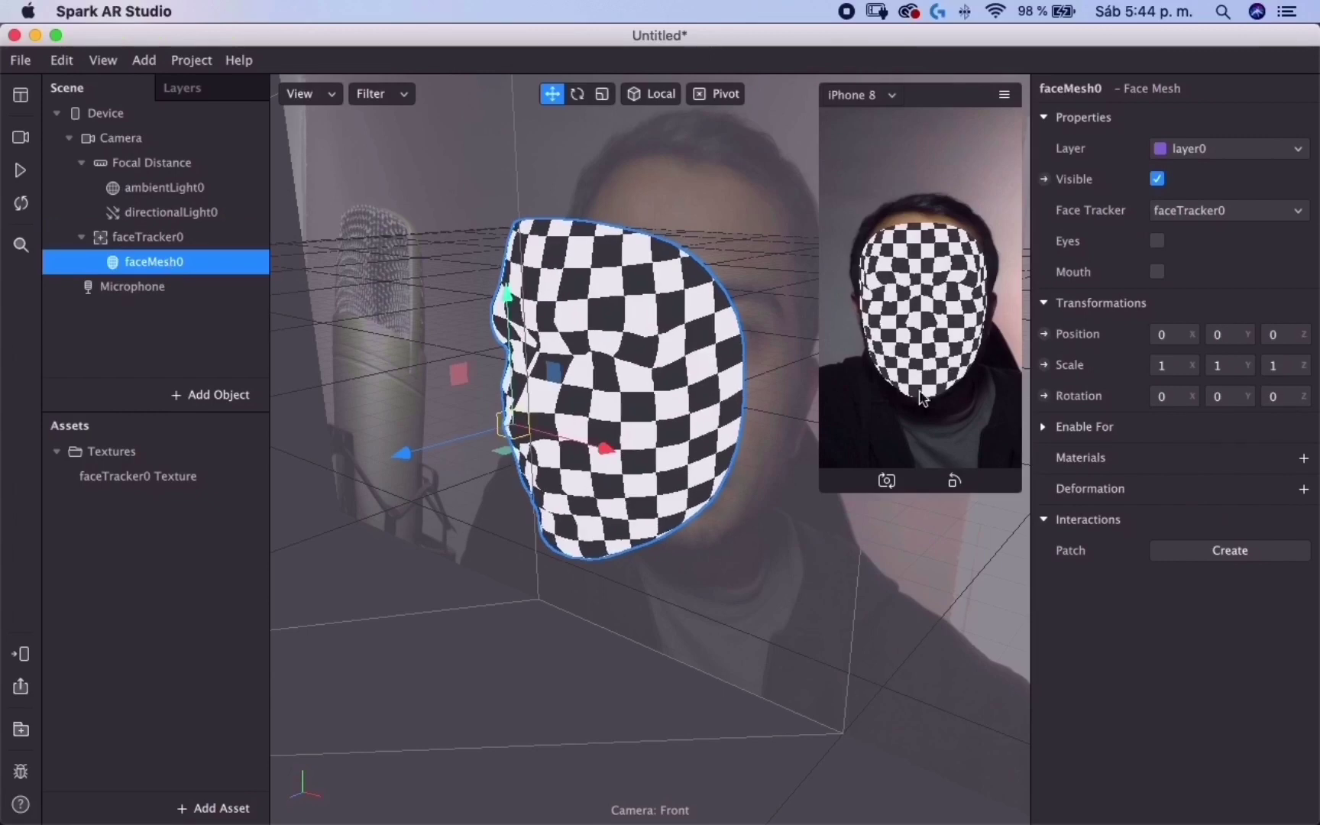
{"action": "left_click", "coordinate": [1303, 458]}
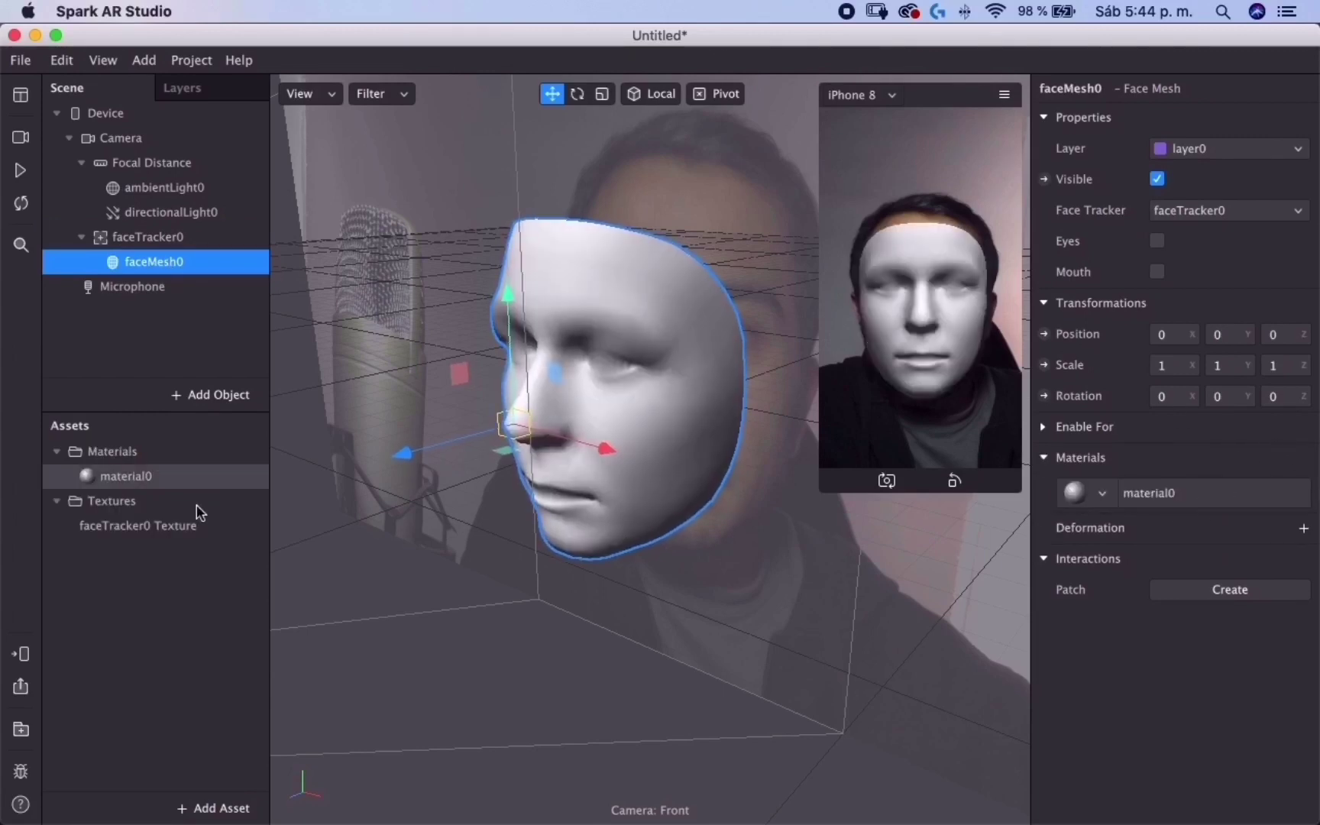
Step: Apply faceTracker0 Texture as the diffuse texture of material0 and set its shader type to Flat
{"action": "left_click", "coordinate": [160, 476]}
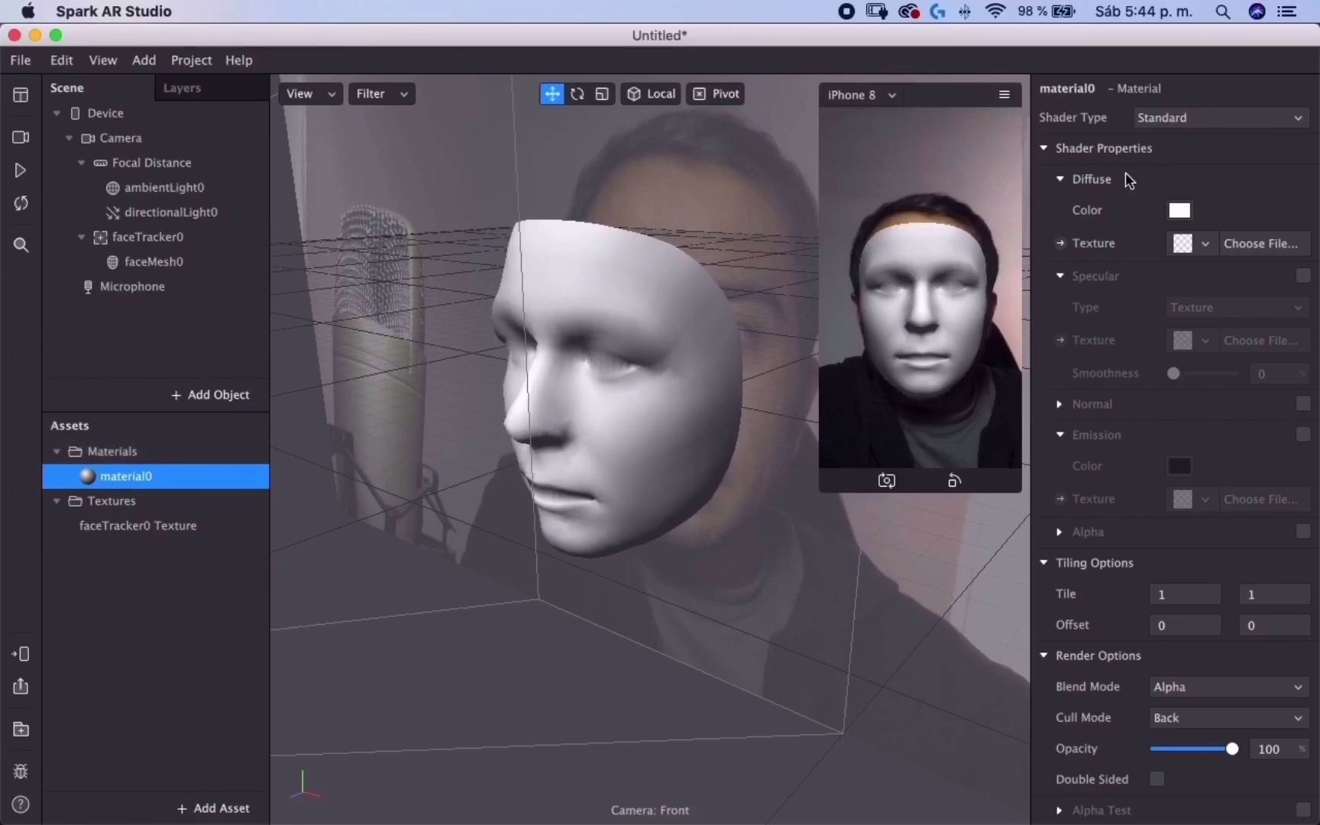
{"action": "left_click", "coordinate": [1206, 244]}
{"action": "left_click", "coordinate": [1196, 280]}
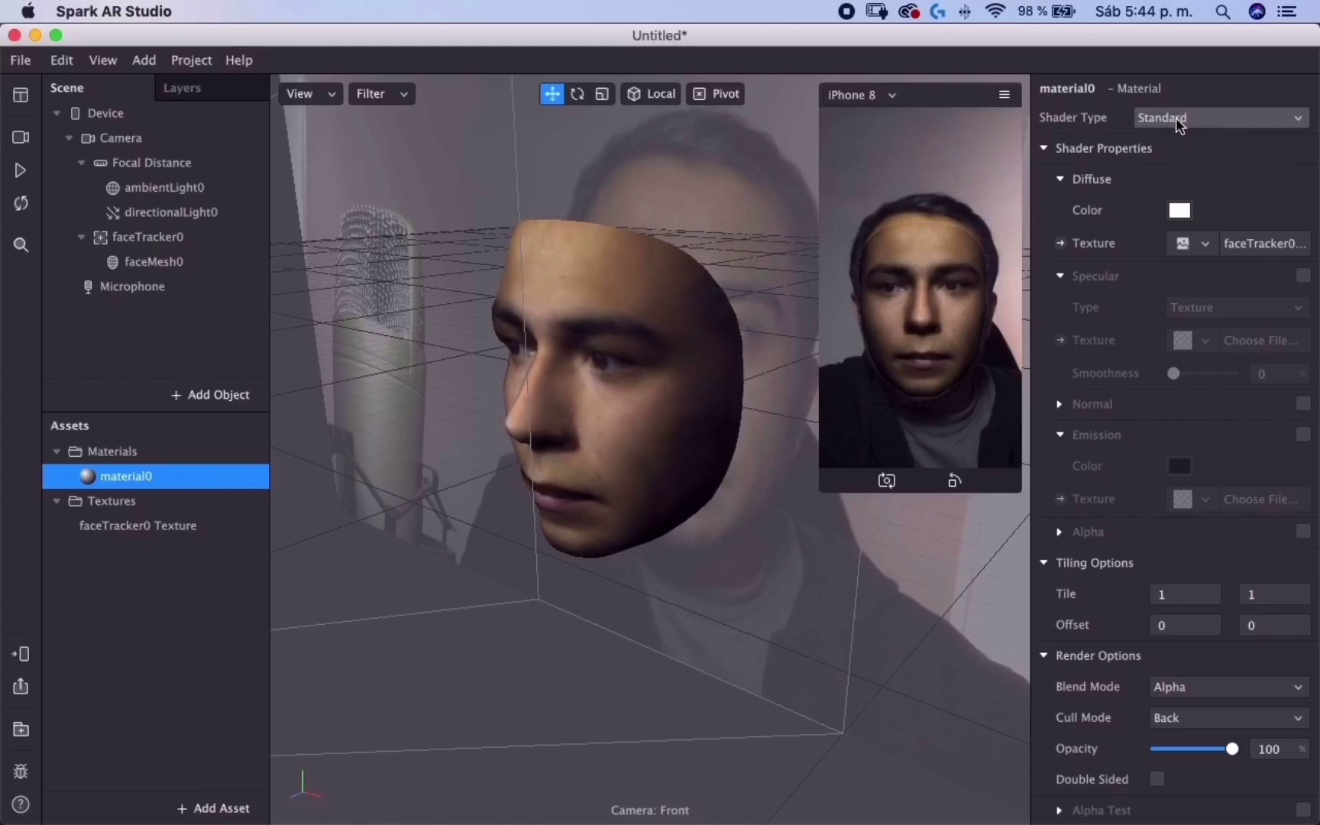
{"action": "left_click", "coordinate": [1180, 122]}
{"action": "left_click", "coordinate": [1183, 121]}
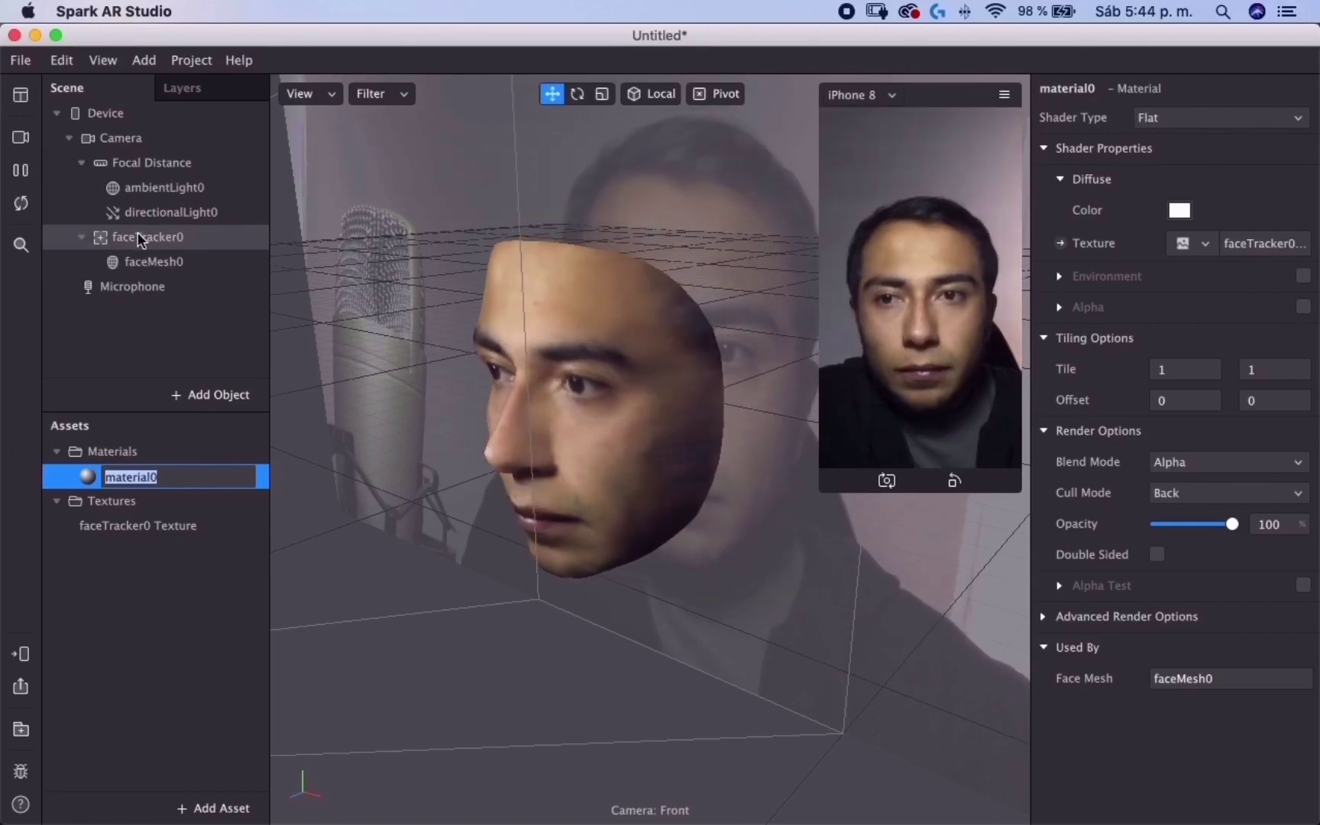
Step: Add a second face mesh under faceTracker0 and give it a new material
{"action": "right_click", "coordinate": [149, 243]}
{"action": "mouse_move", "coordinate": [191, 260]}
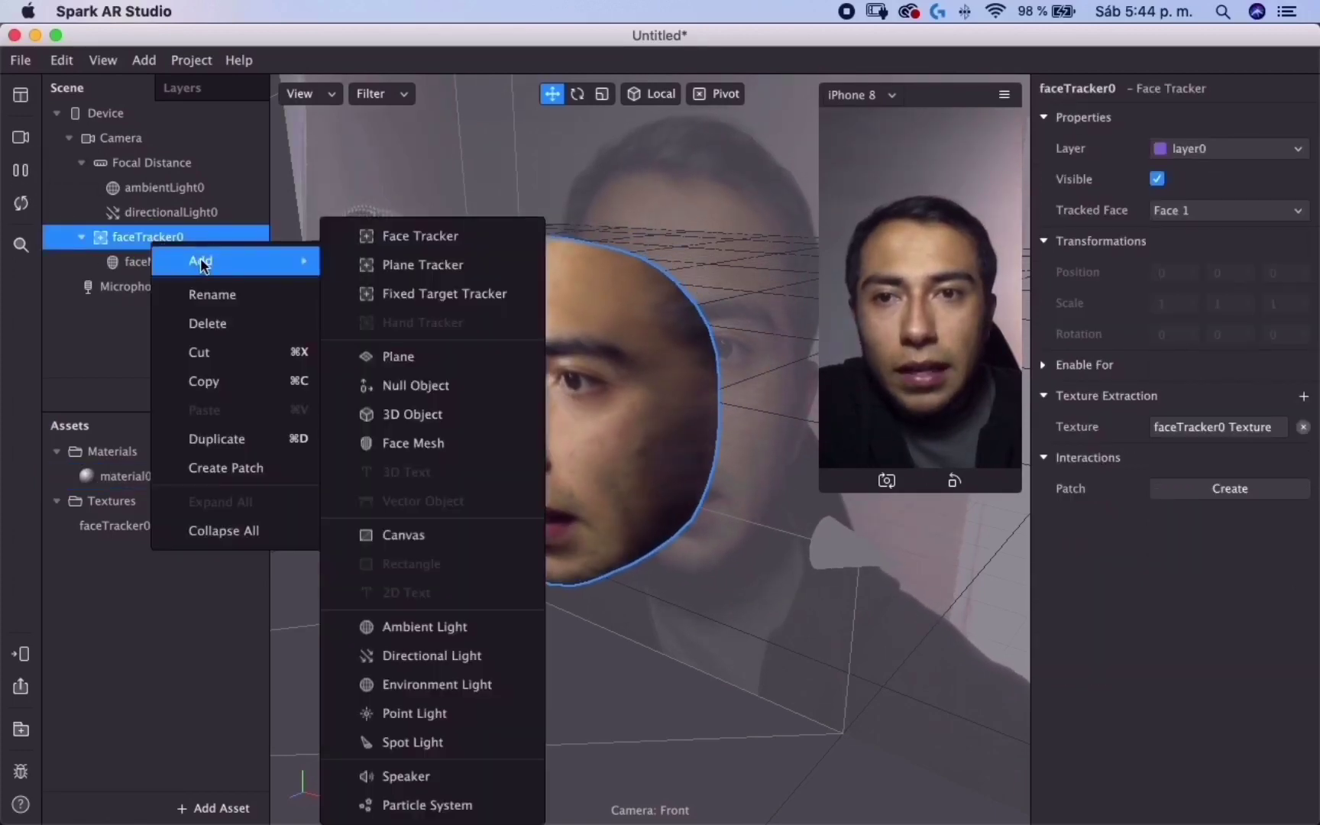
{"action": "left_click", "coordinate": [422, 444]}
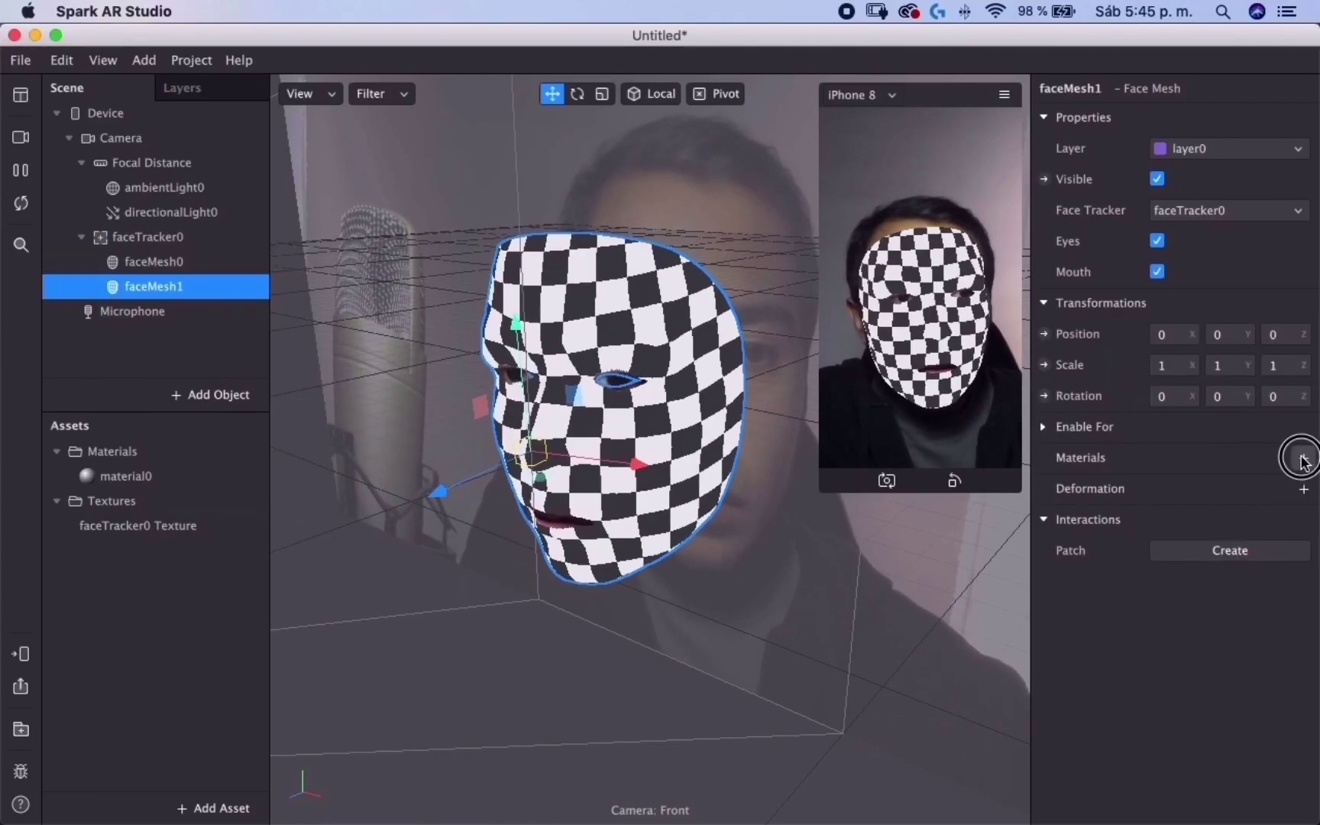
{"action": "left_click", "coordinate": [1302, 457]}
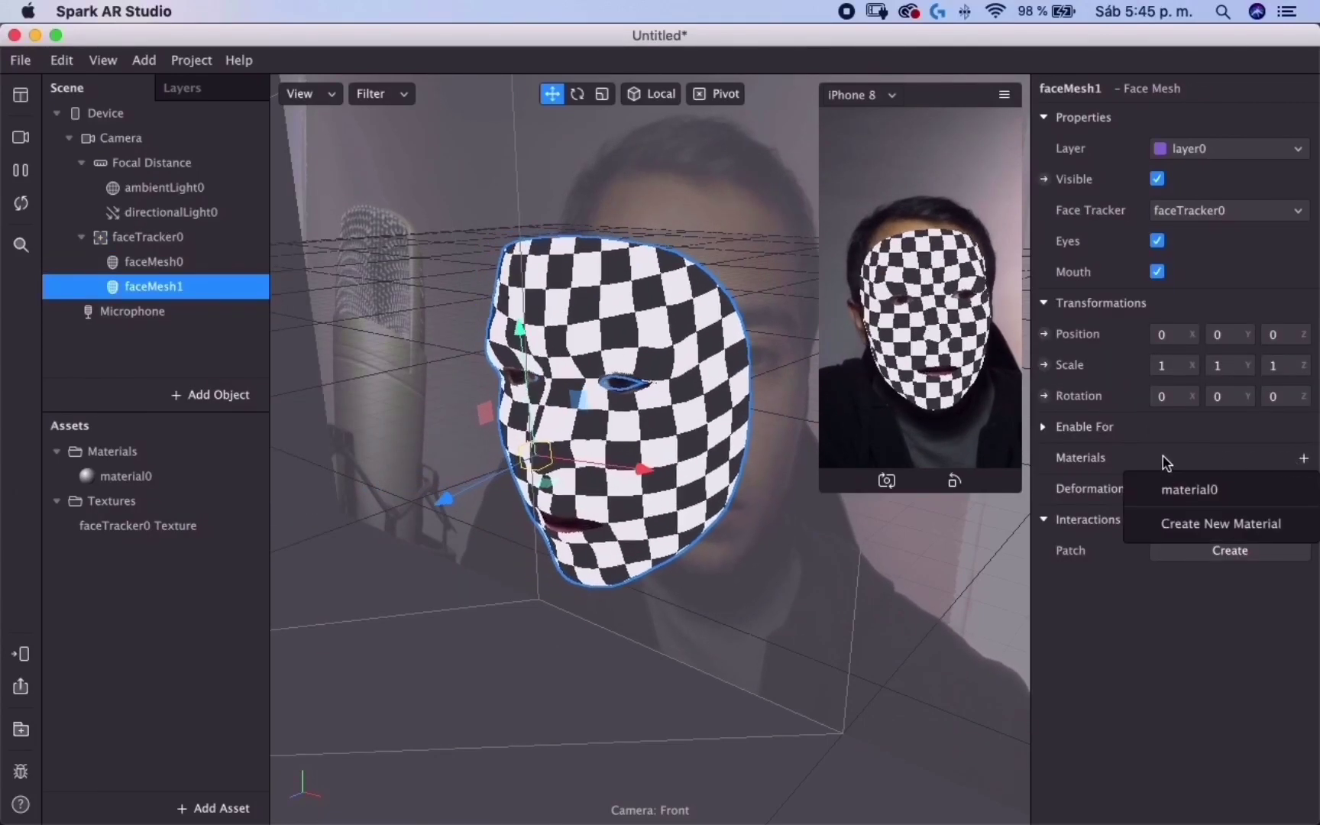
{"action": "left_click", "coordinate": [1215, 524]}
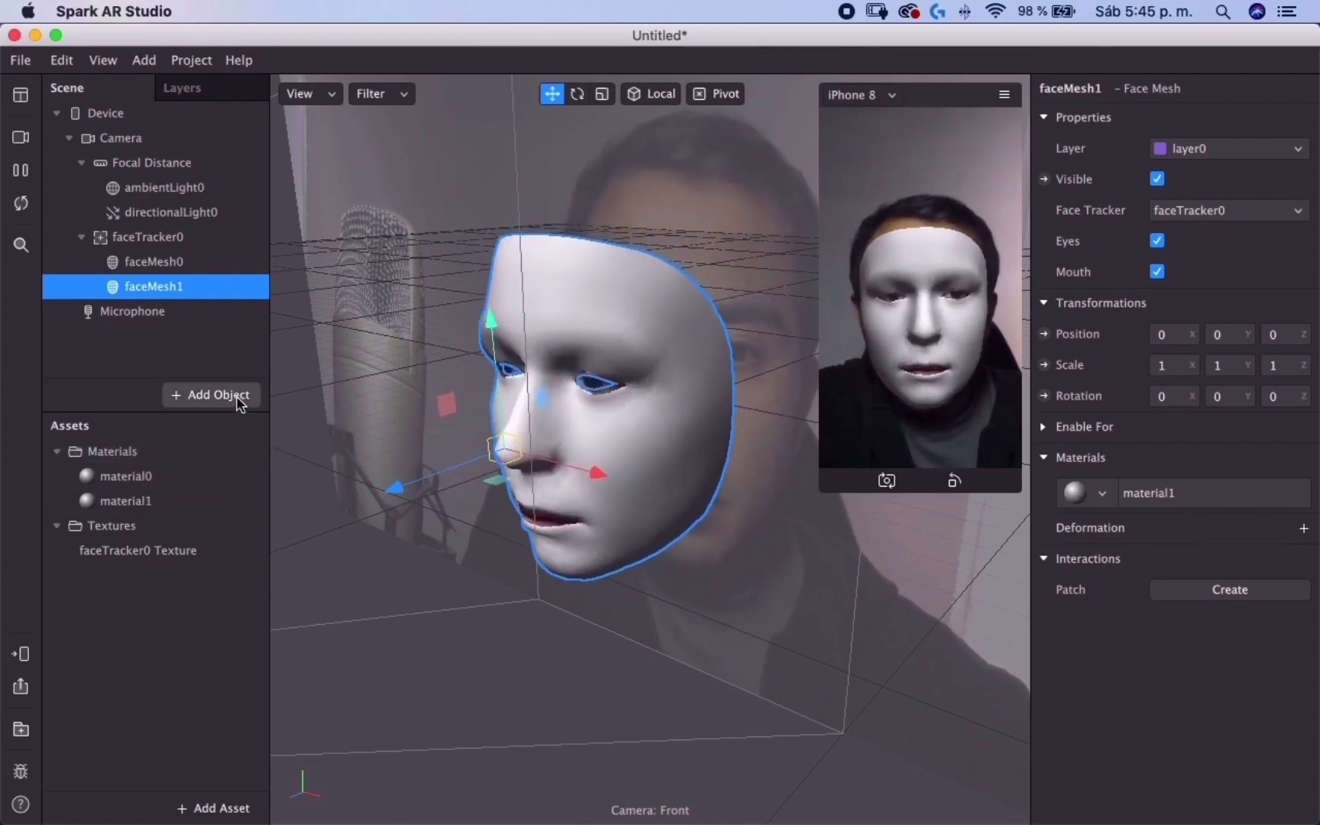
Step: Set the shader type of material1 to Retouching
{"action": "left_click", "coordinate": [169, 501]}
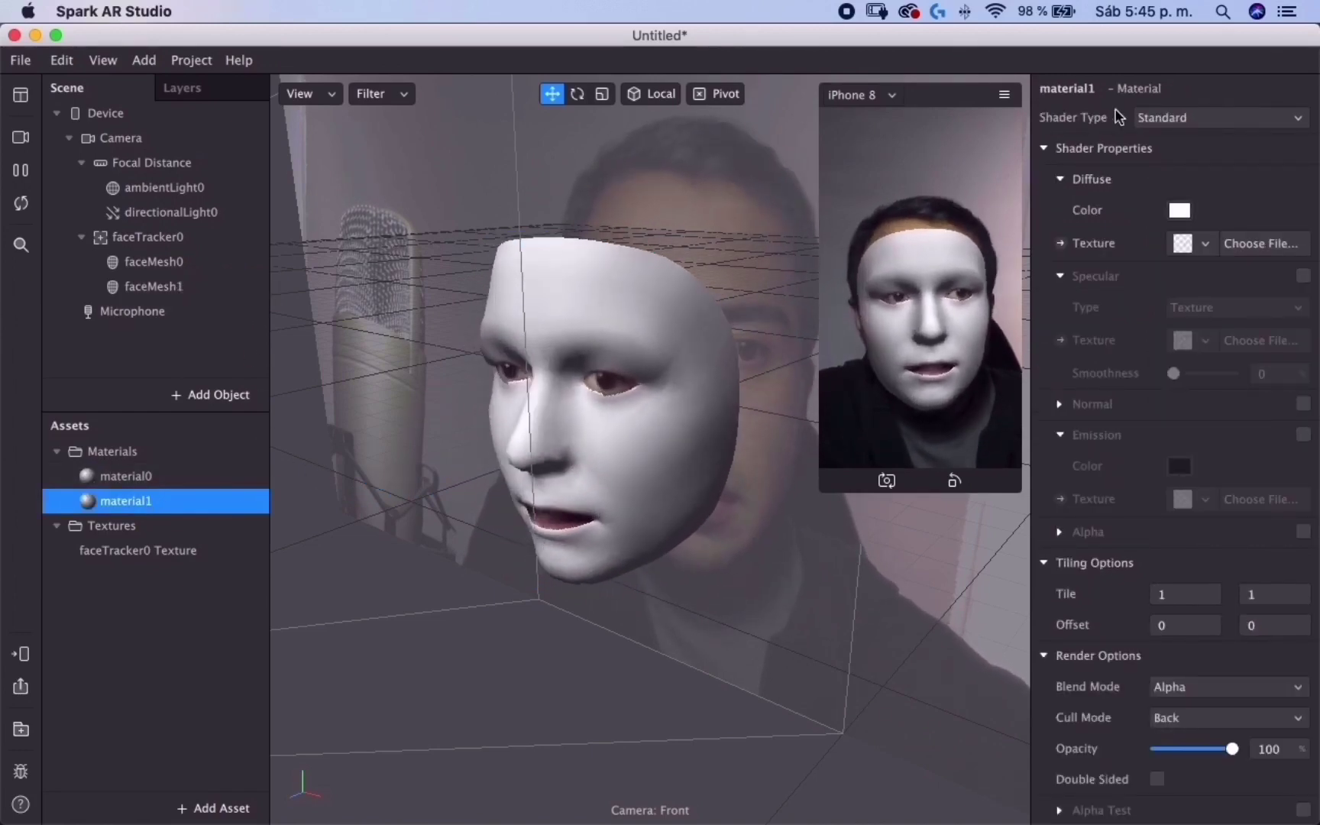
{"action": "left_click", "coordinate": [1162, 119]}
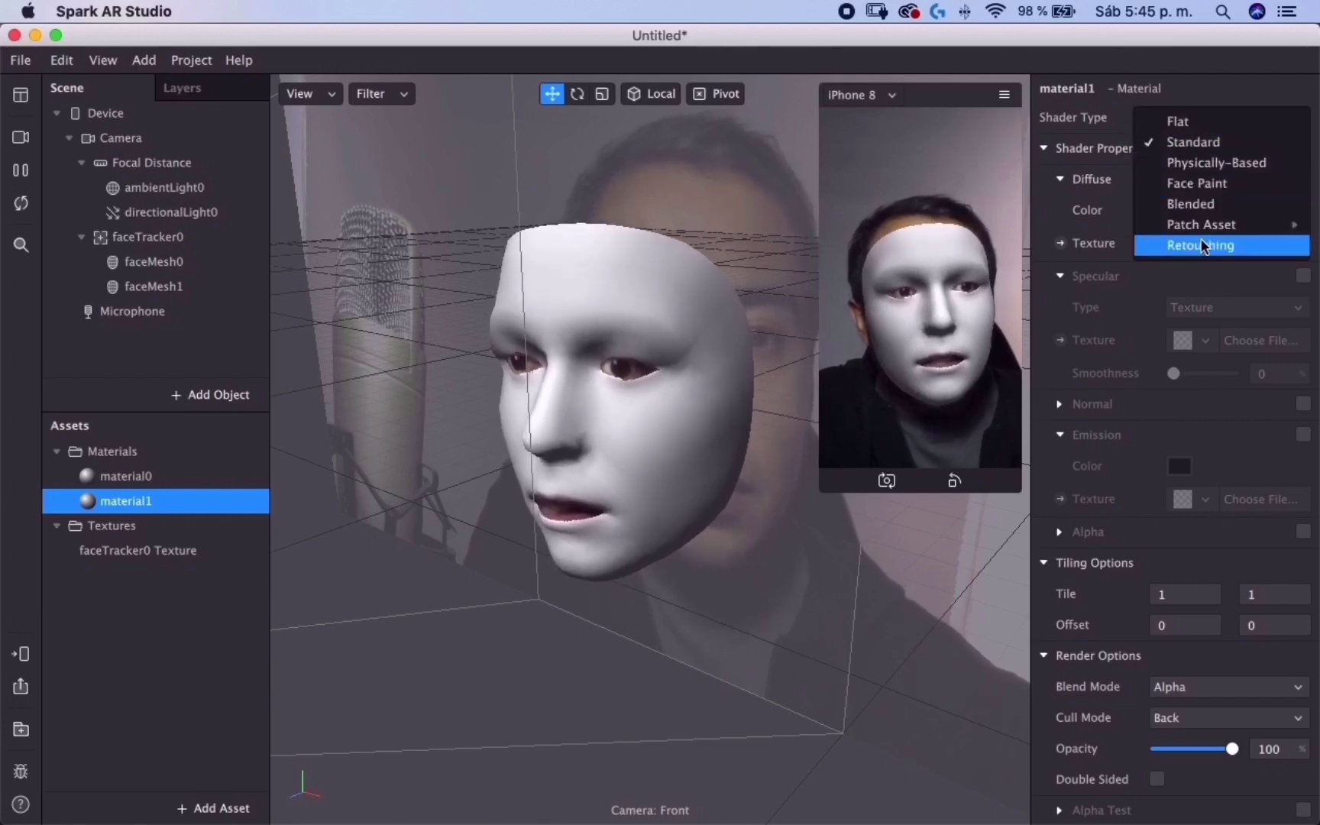
{"action": "left_click", "coordinate": [1193, 246]}
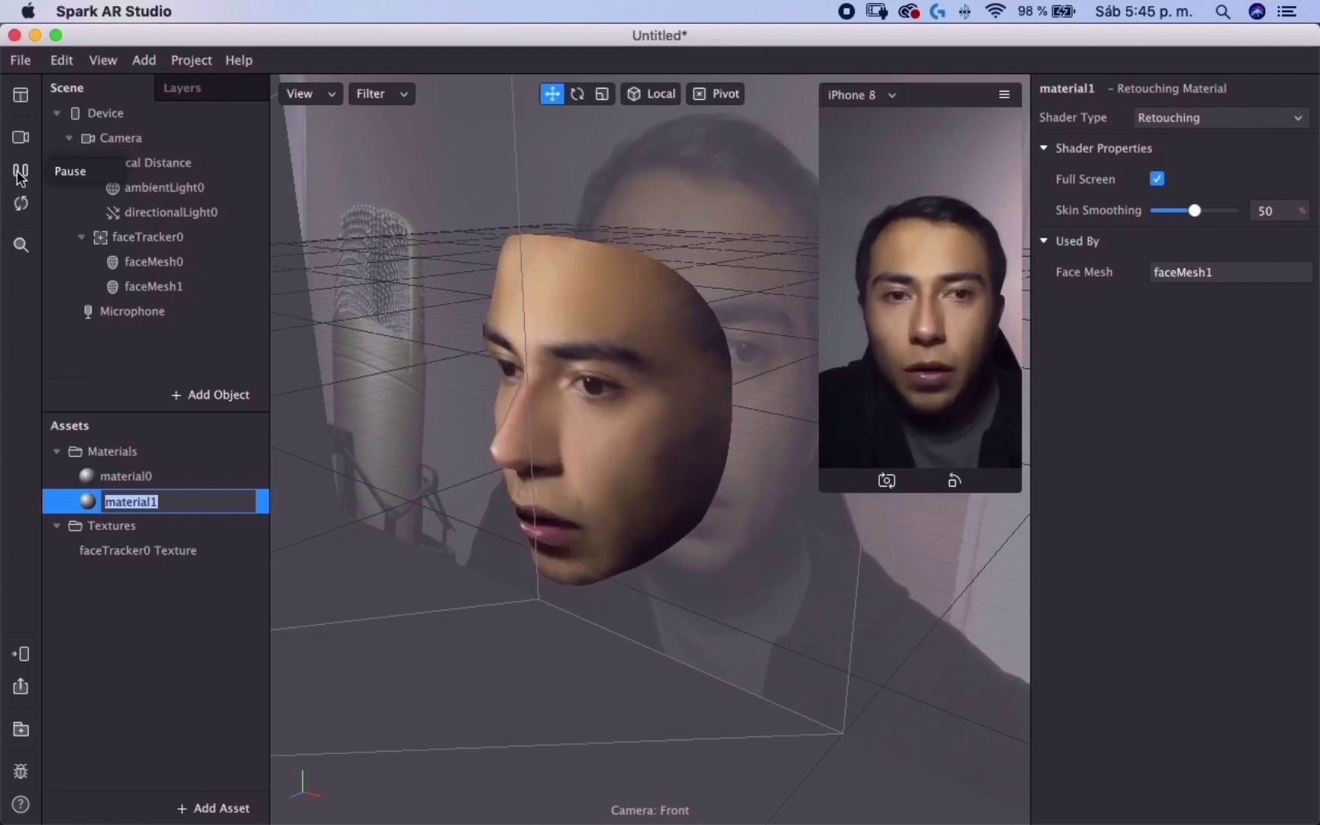
Step: Add a 3D object from faceTracker0 by importing test2.fbx from the youtube curso mascara folder
{"action": "left_click", "coordinate": [191, 807]}
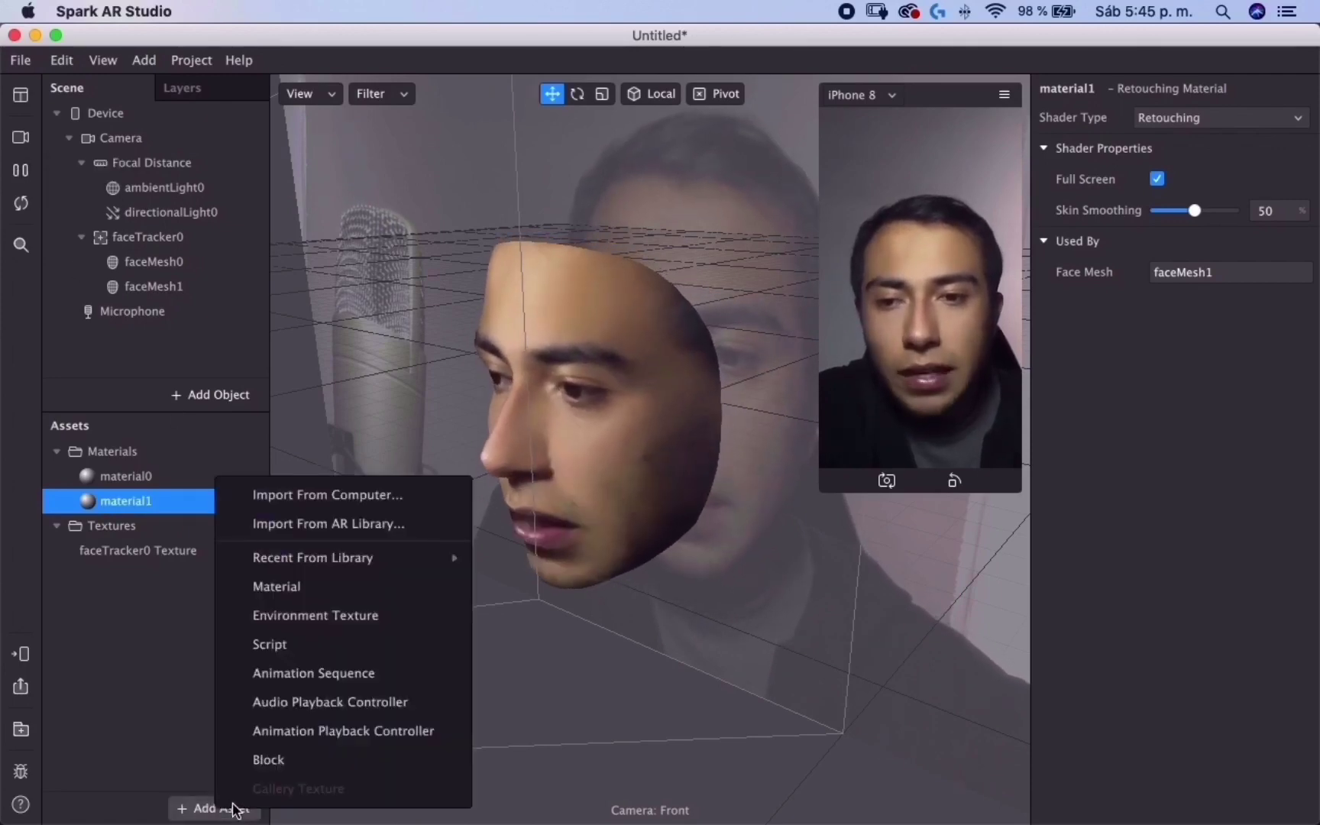
{"action": "left_click", "coordinate": [140, 235]}
{"action": "left_click", "coordinate": [141, 235]}
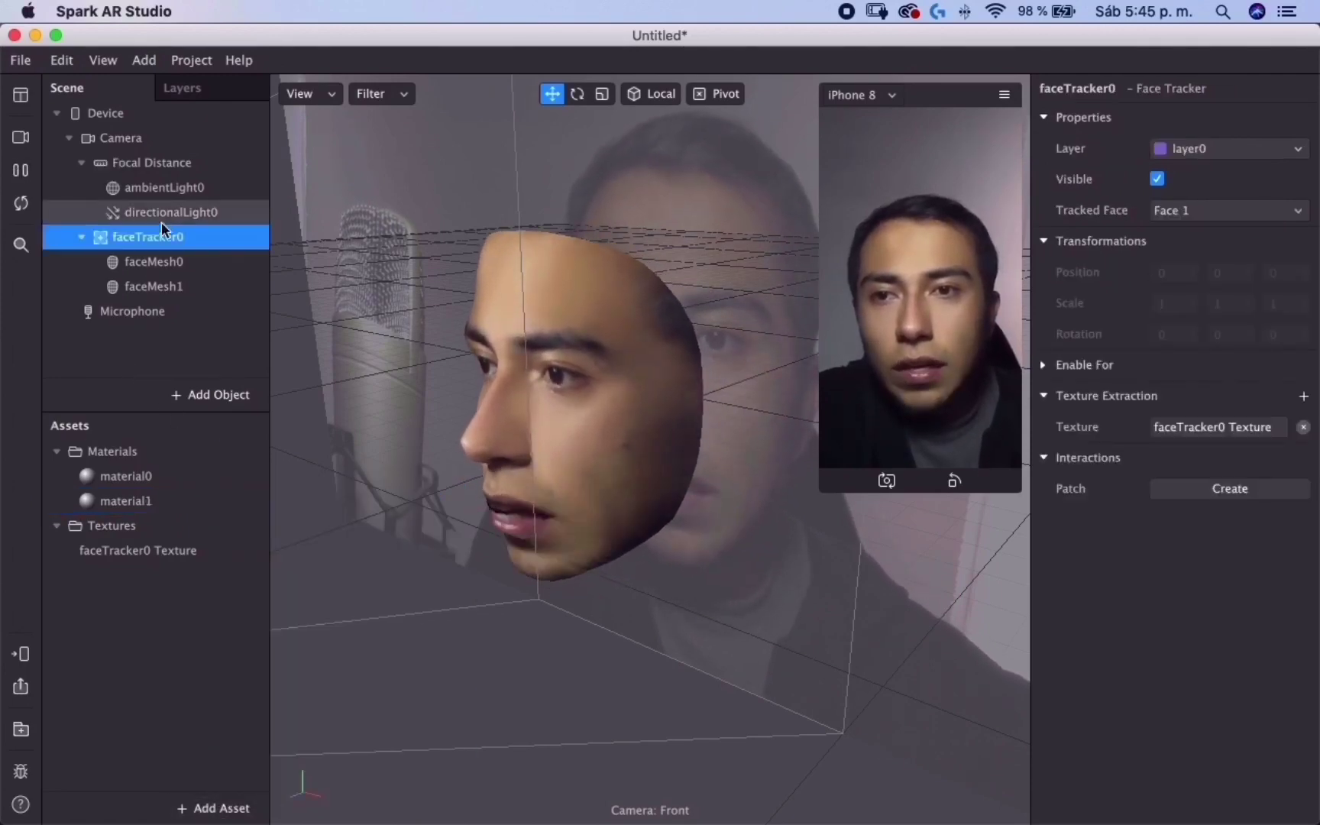
{"action": "right_click", "coordinate": [144, 235]}
{"action": "mouse_move", "coordinate": [192, 257]}
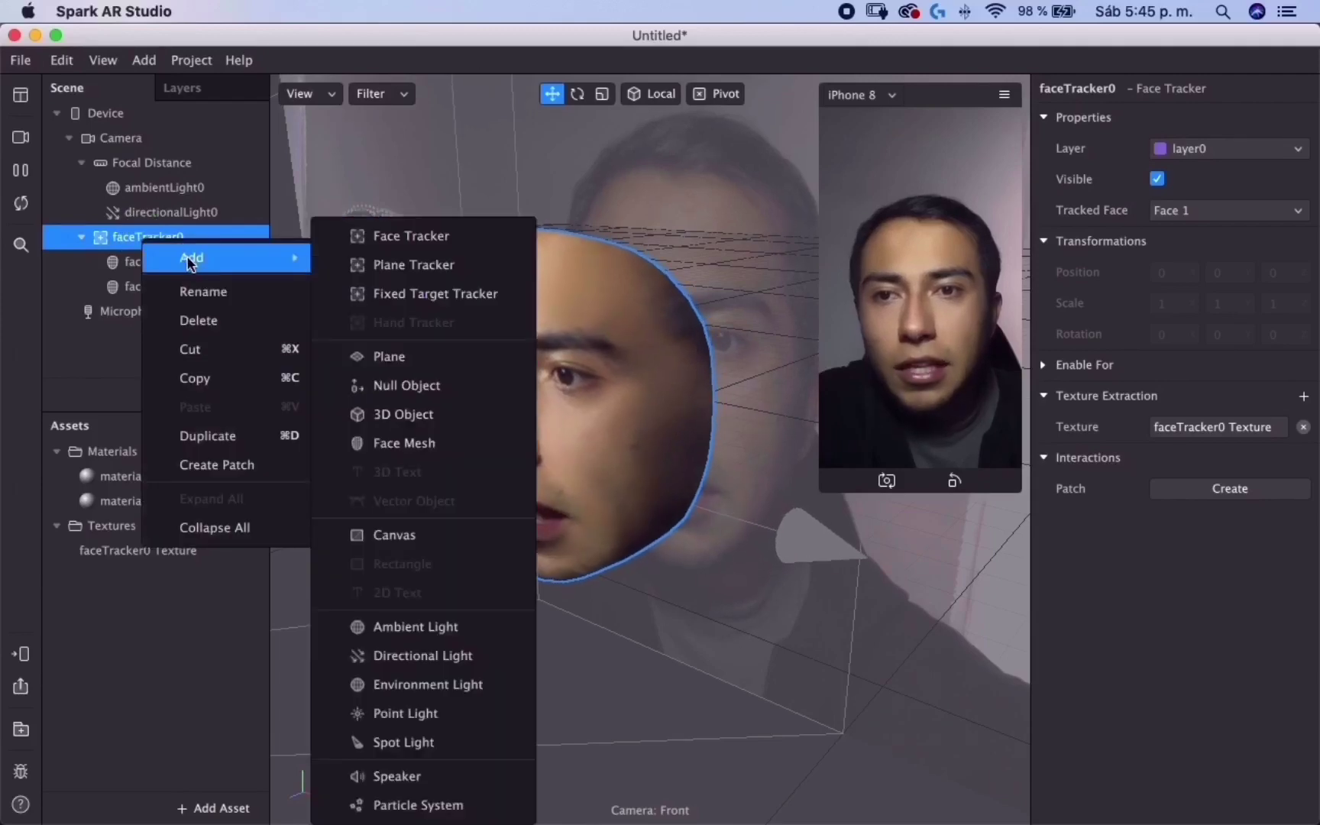
{"action": "left_click", "coordinate": [431, 413]}
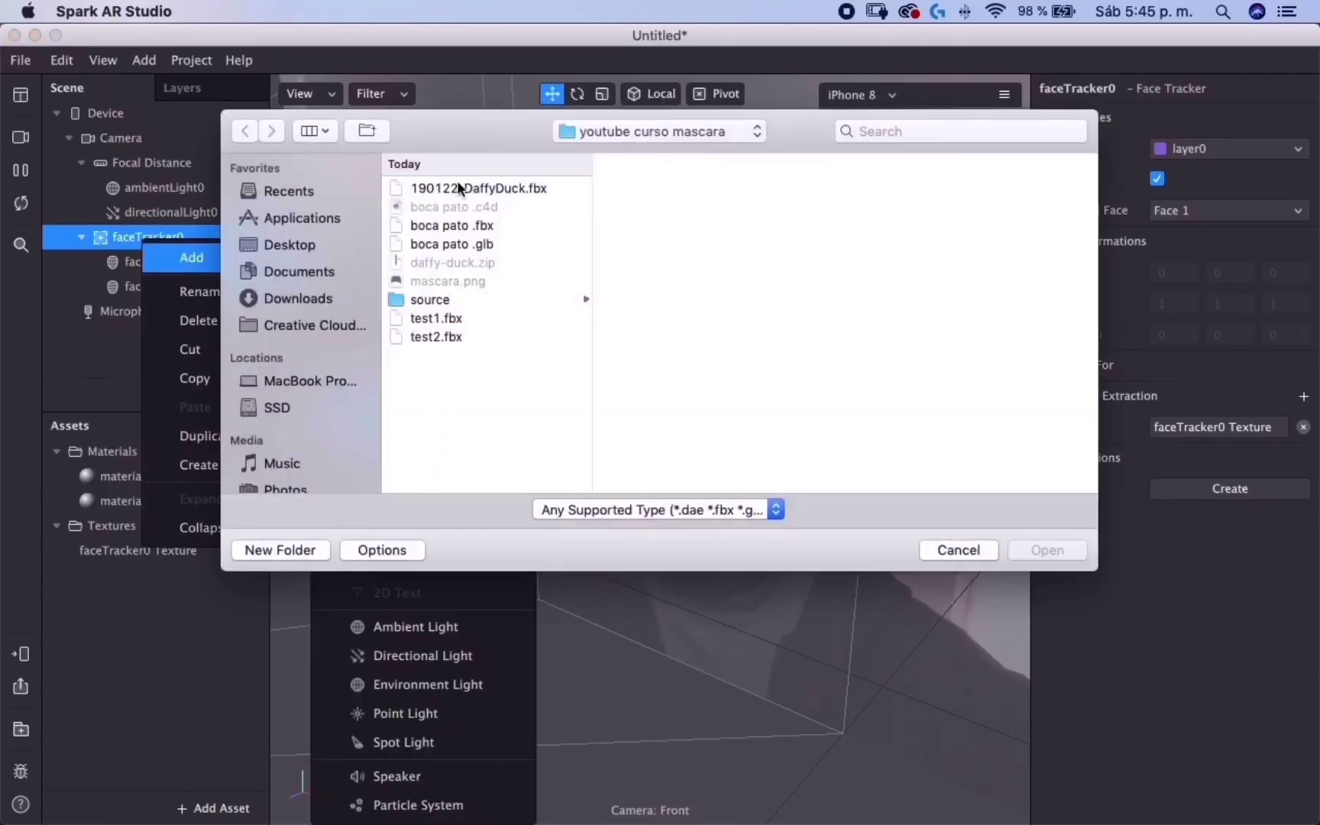
{"action": "left_click", "coordinate": [453, 339]}
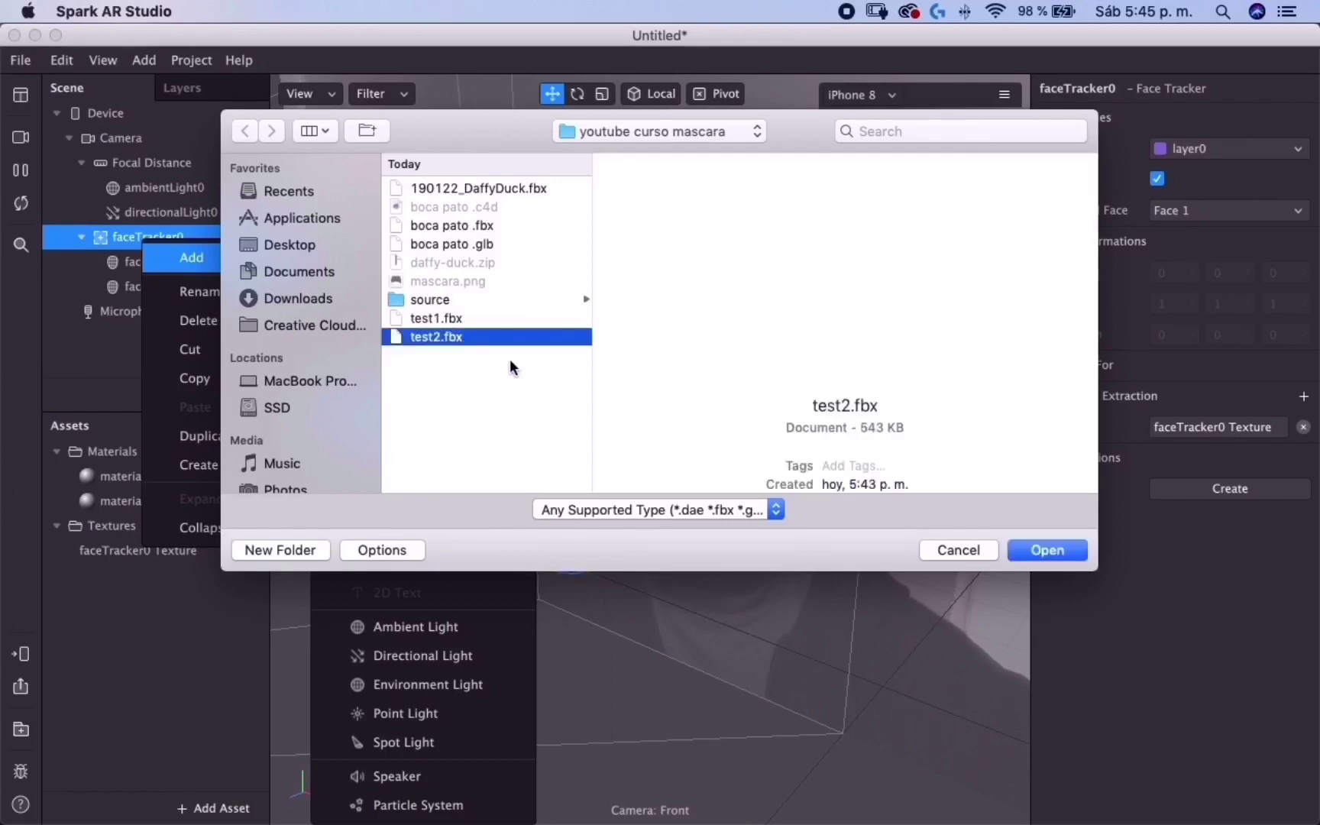
{"action": "left_click", "coordinate": [1059, 556]}
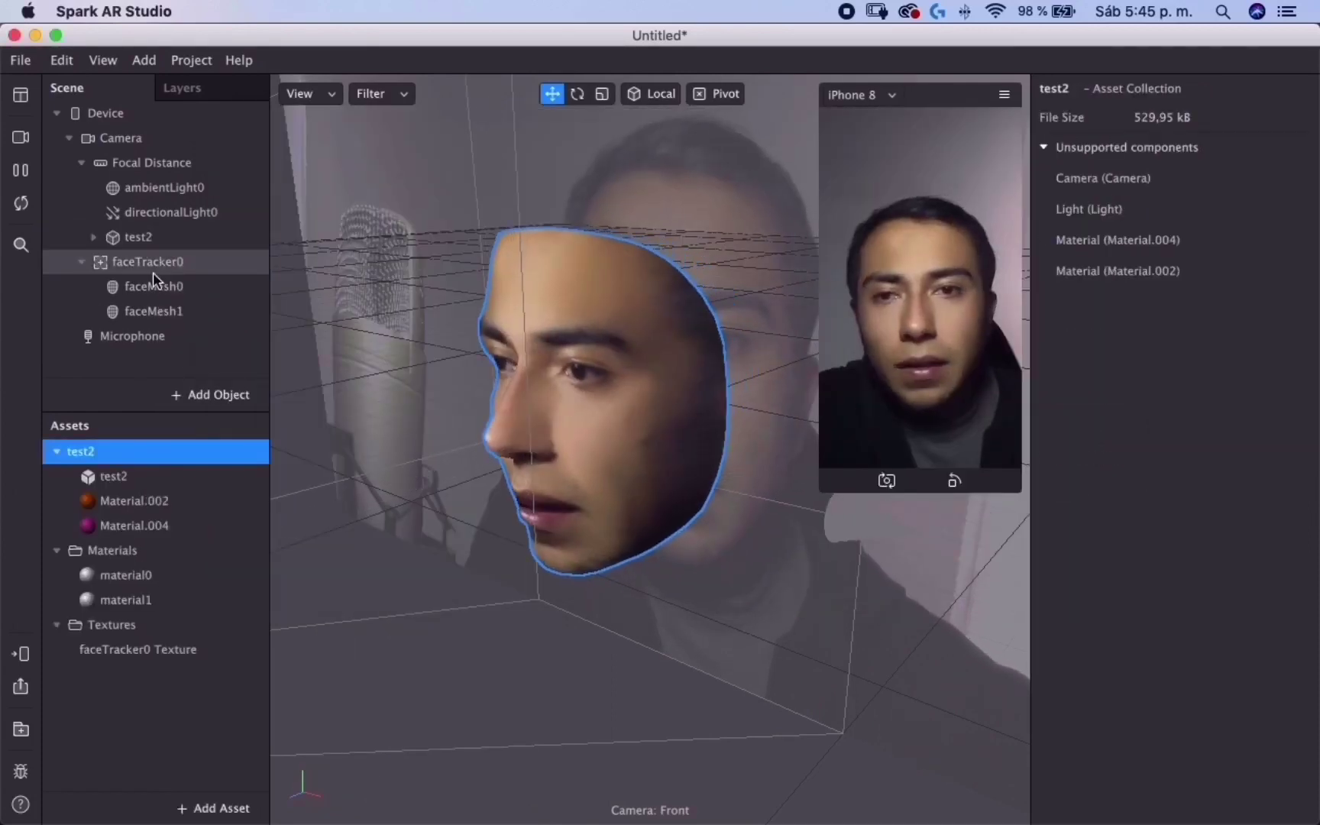
Step: Make the test2 beak object a child of faceTracker0 so it follows the face
{"action": "scroll", "coordinate": [563, 310], "scroll_direction": "down", "scroll_amount": 10}
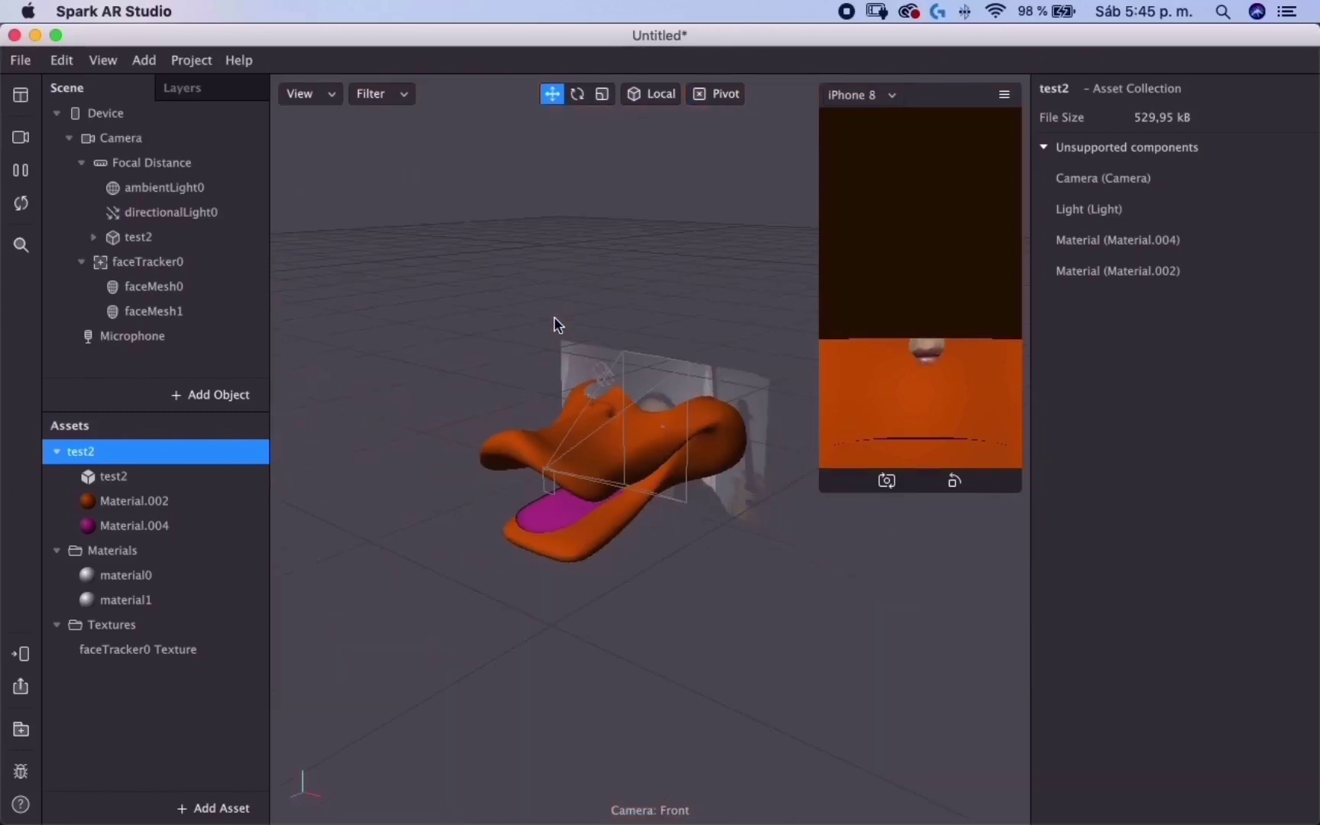
{"action": "scroll", "coordinate": [554, 316], "scroll_direction": "up", "scroll_amount": 5}
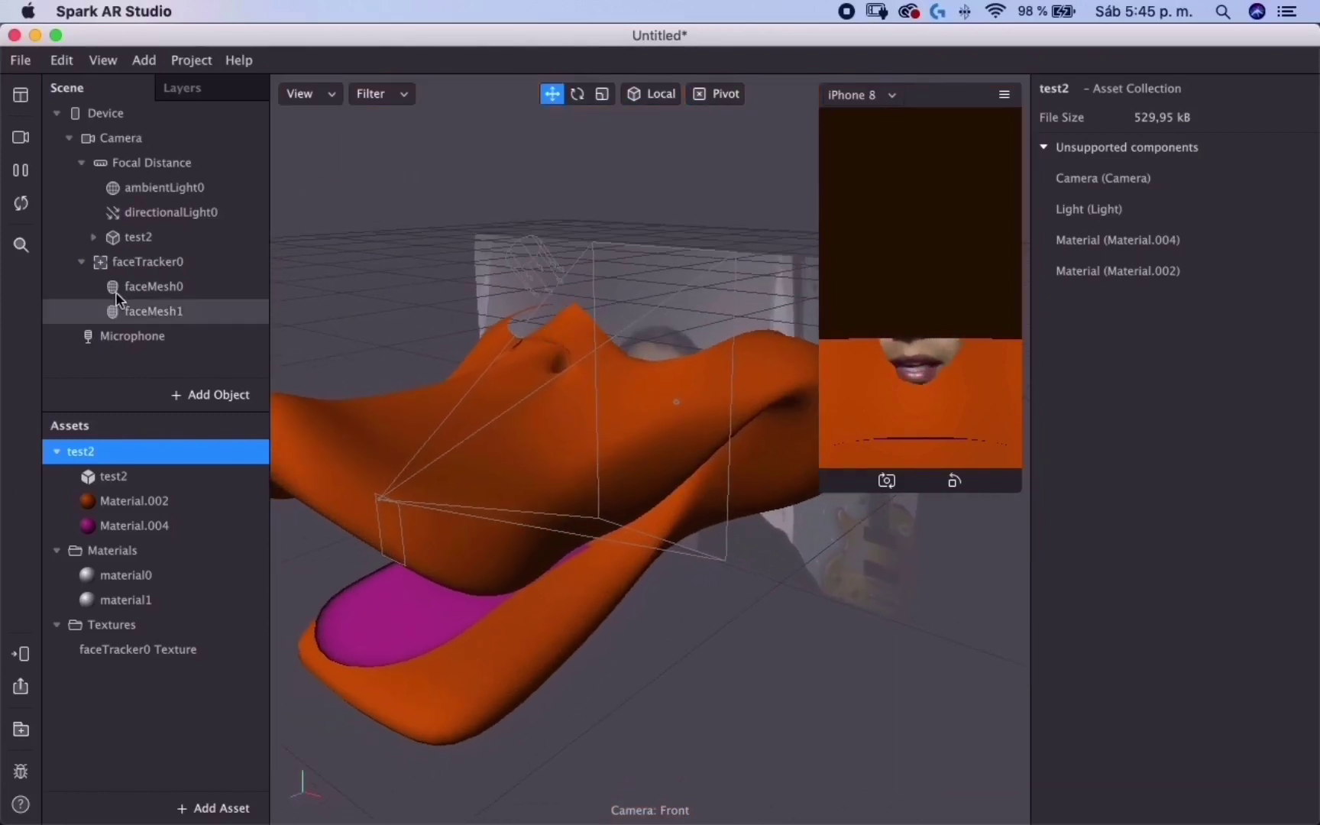
{"action": "left_click", "coordinate": [134, 264]}
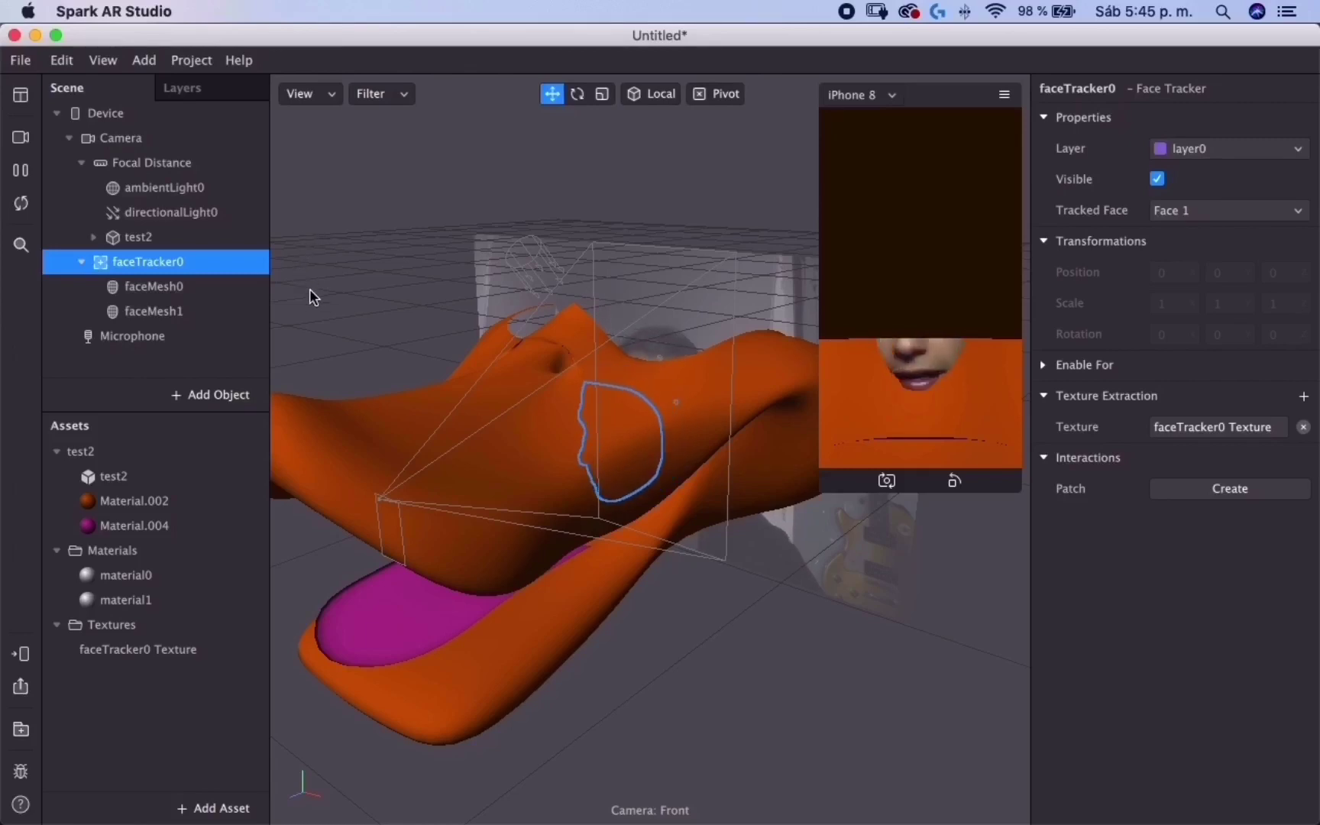
{"action": "left_click", "coordinate": [139, 240]}
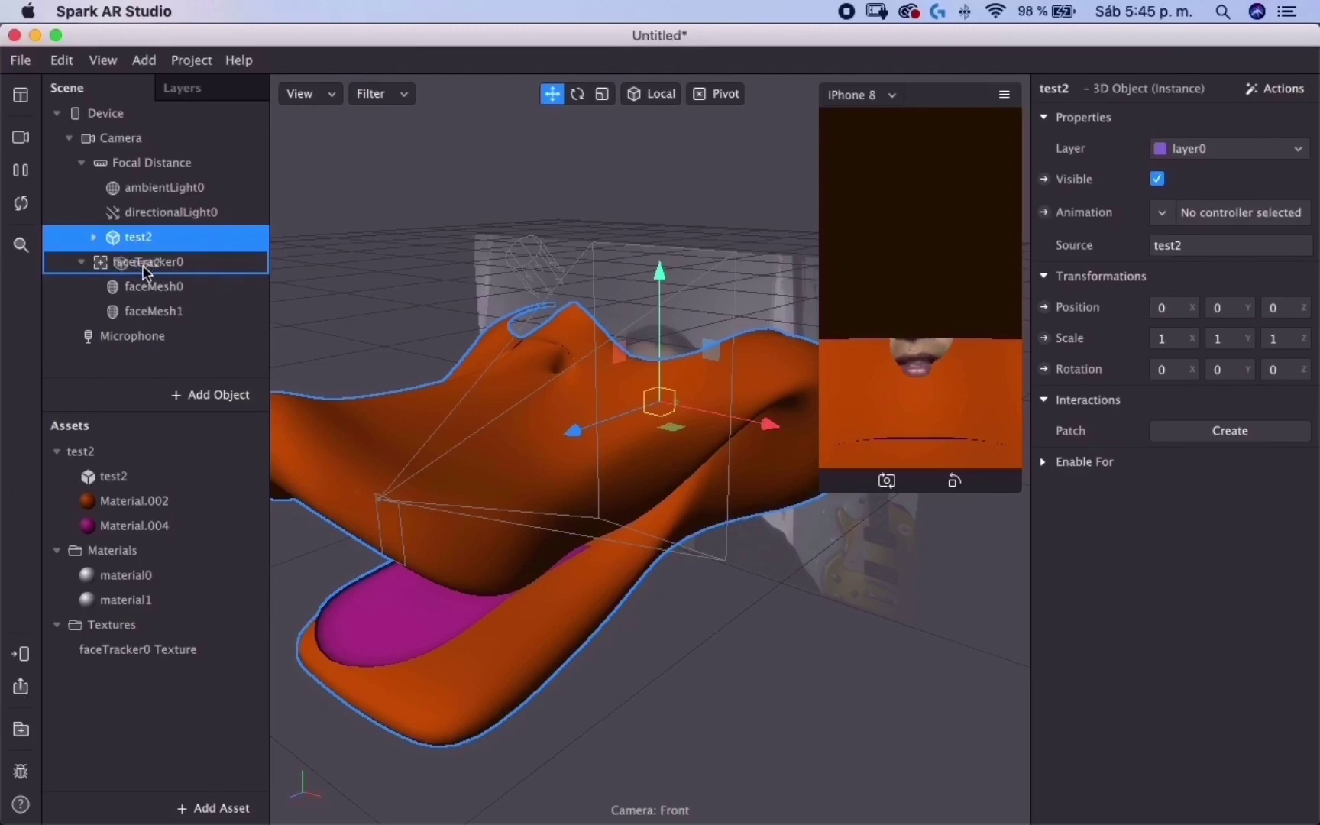
{"action": "left_click_drag", "start_coordinate": [145, 272], "coordinate": [146, 264]}
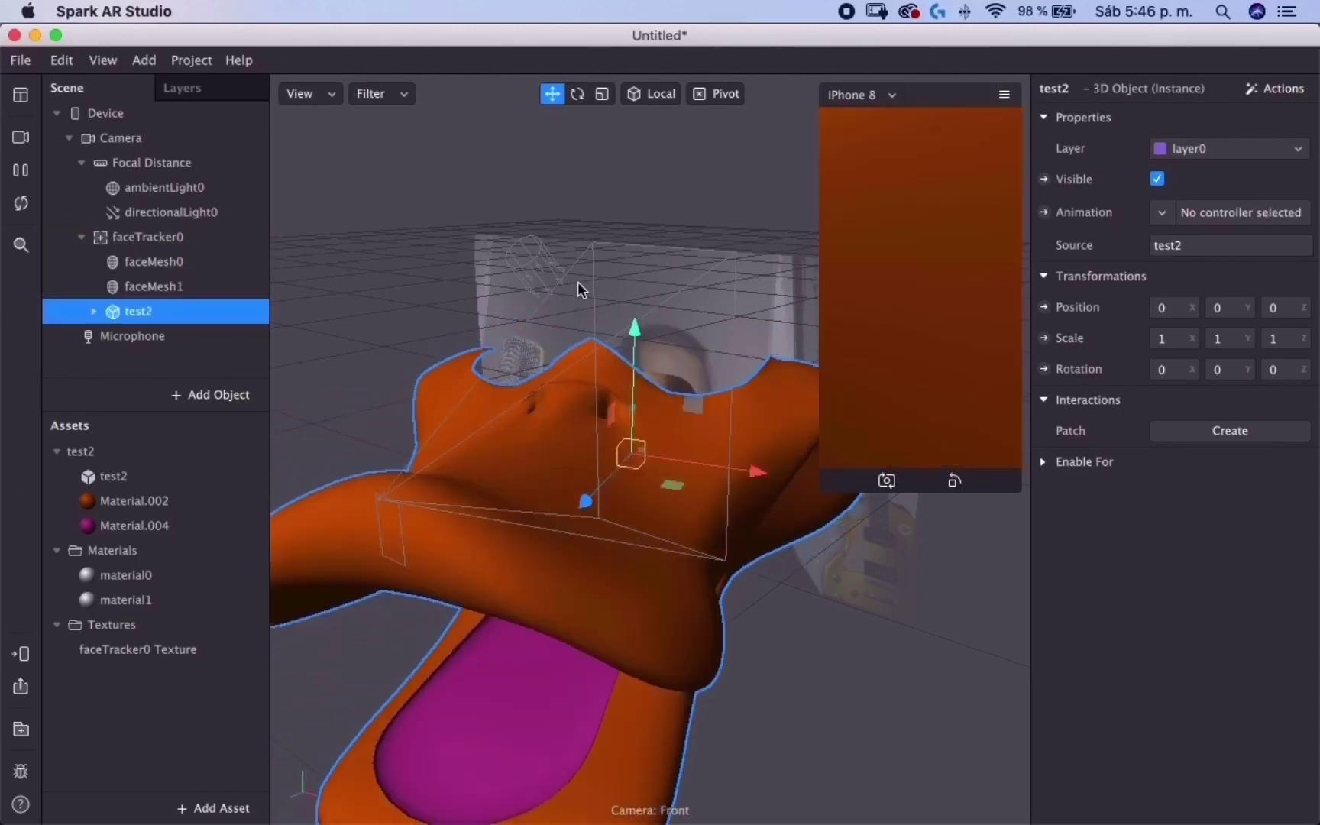
Step: Pause the camera video and scale the test2 beak down uniformly to about 0.22
{"action": "left_click", "coordinate": [21, 171]}
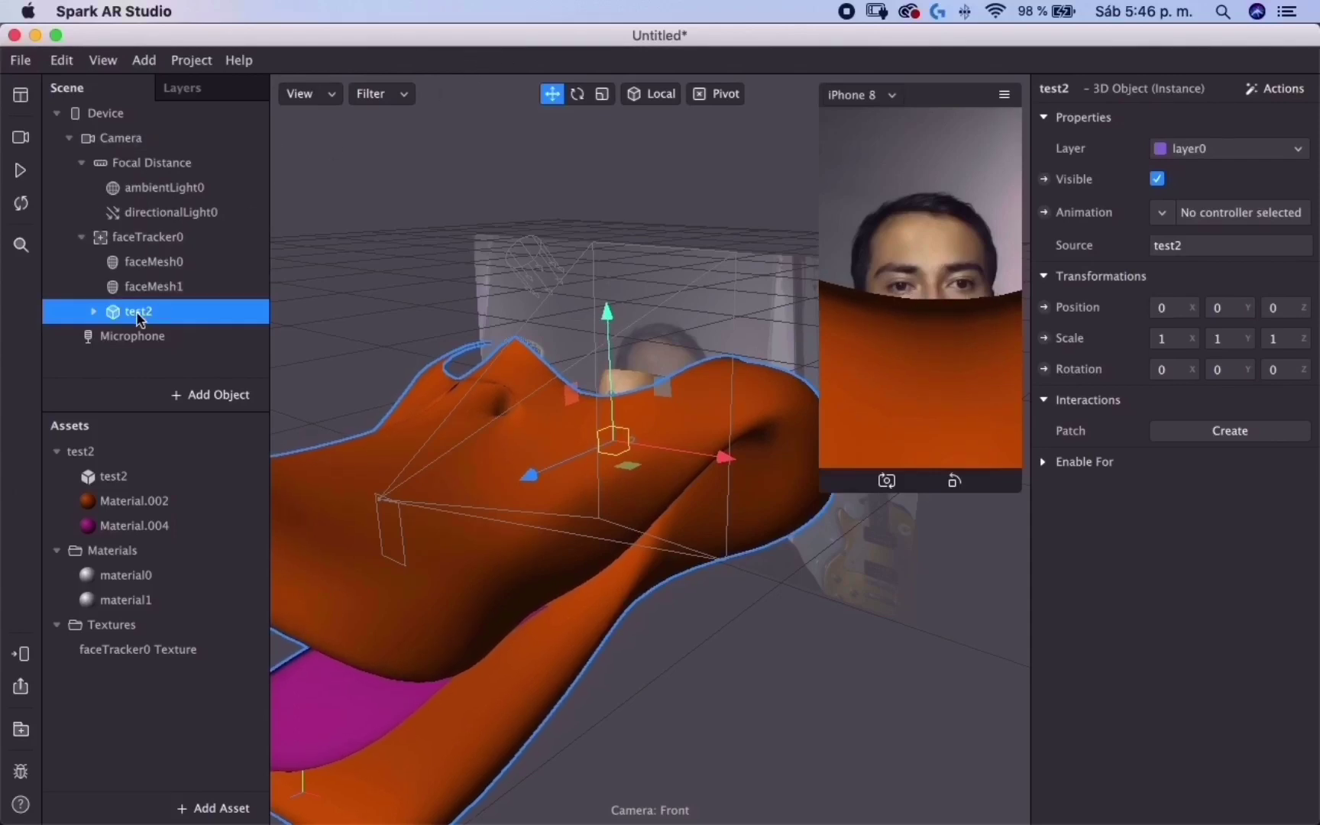
{"action": "left_click", "coordinate": [604, 93]}
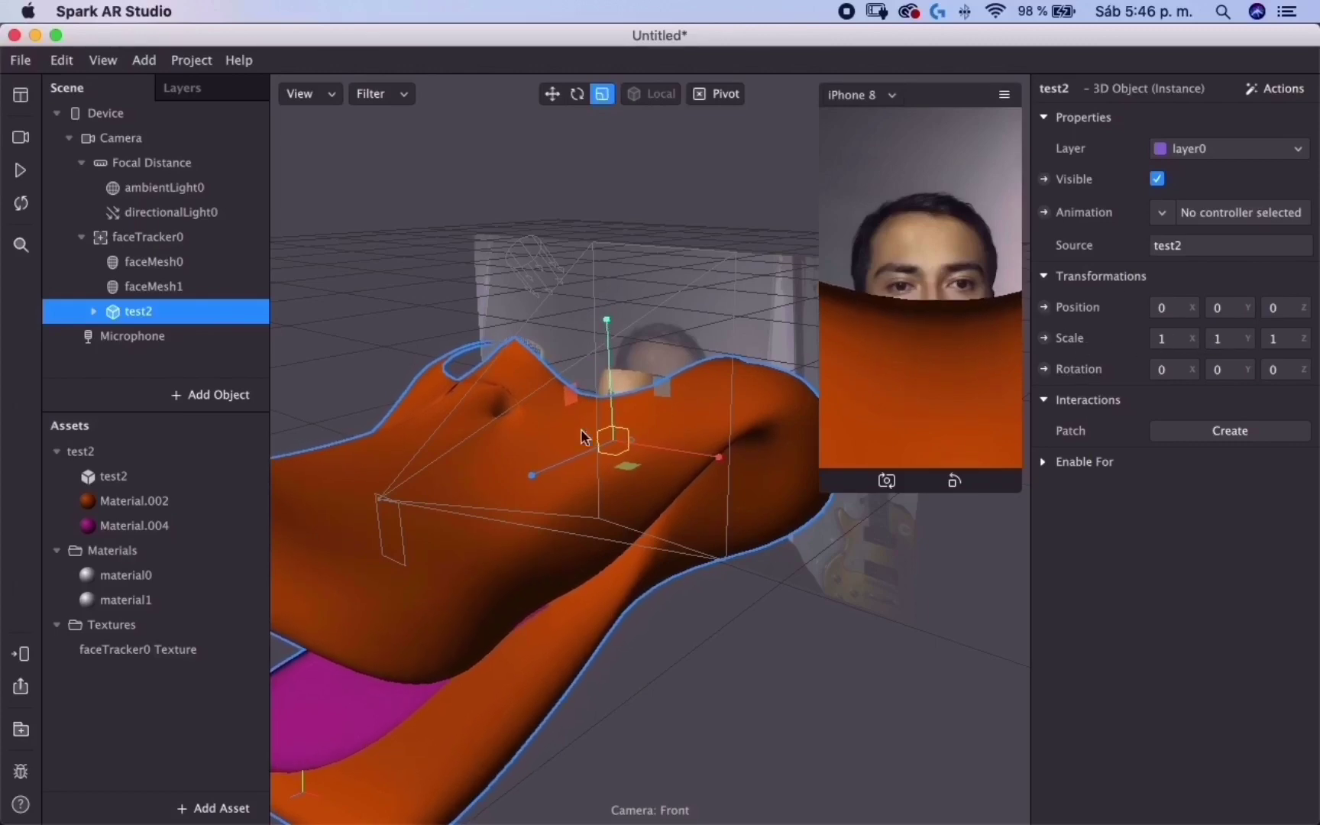
{"action": "left_click_drag", "start_coordinate": [616, 443], "coordinate": [398, 442]}
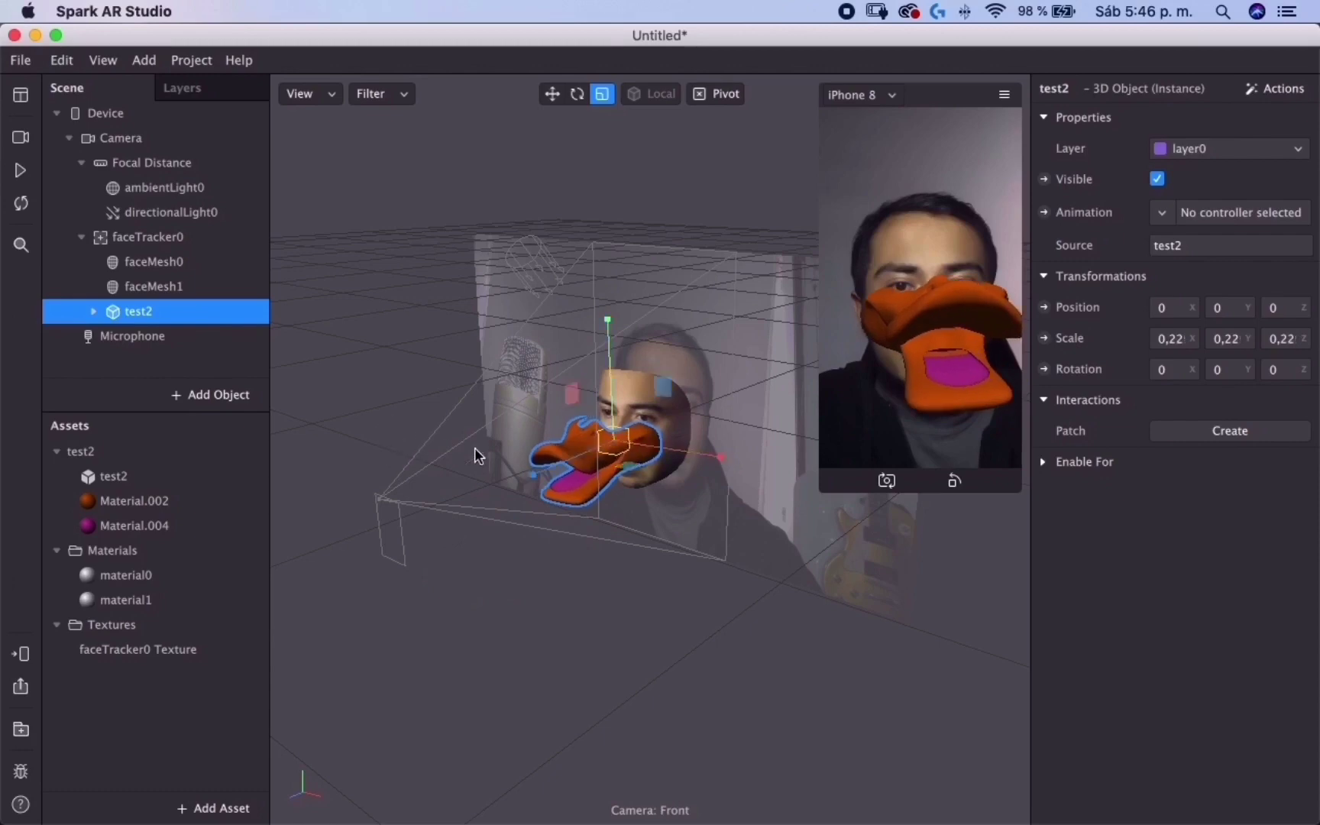
{"action": "scroll", "coordinate": [661, 424], "scroll_direction": "up", "scroll_amount": 6}
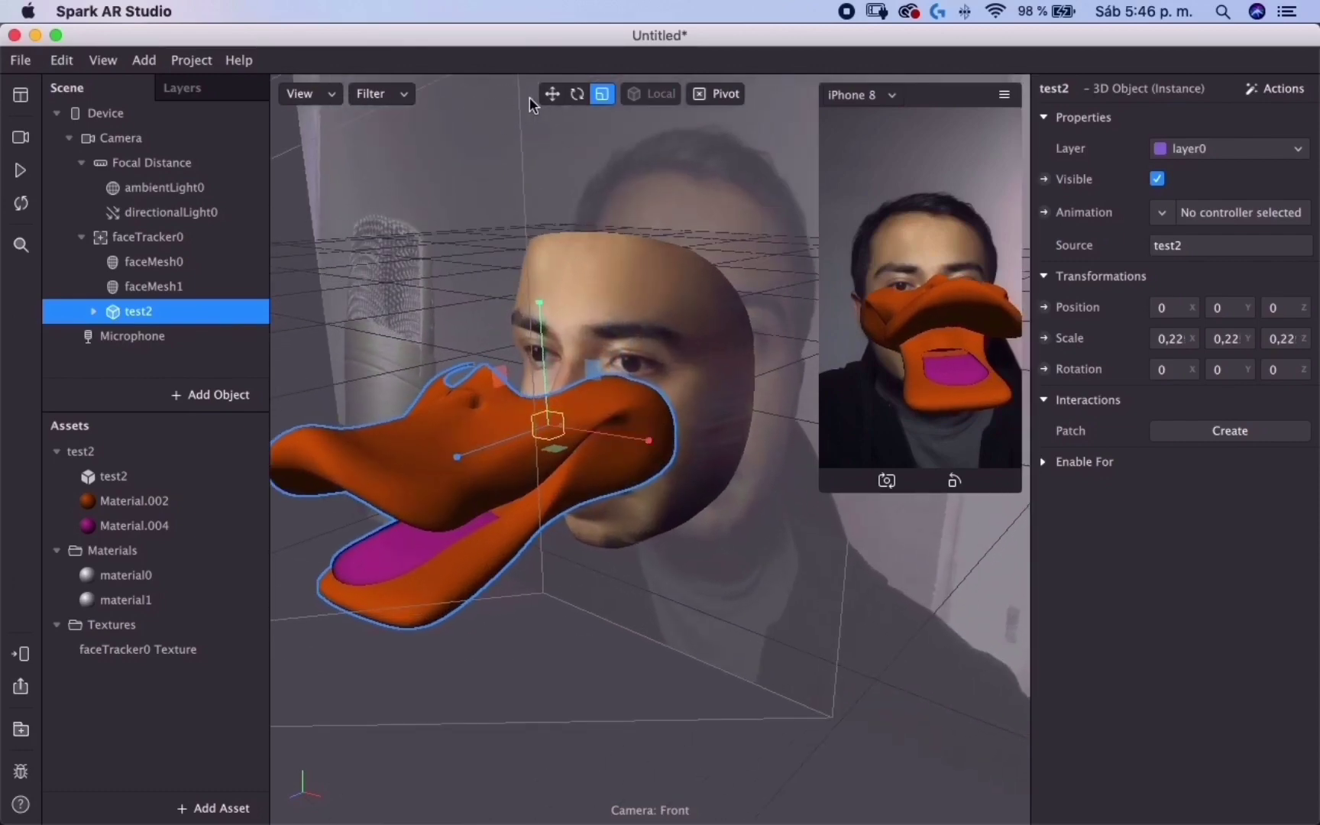
Step: Move the beak down and back toward the face so that it sits over the mouth
{"action": "left_click", "coordinate": [550, 93]}
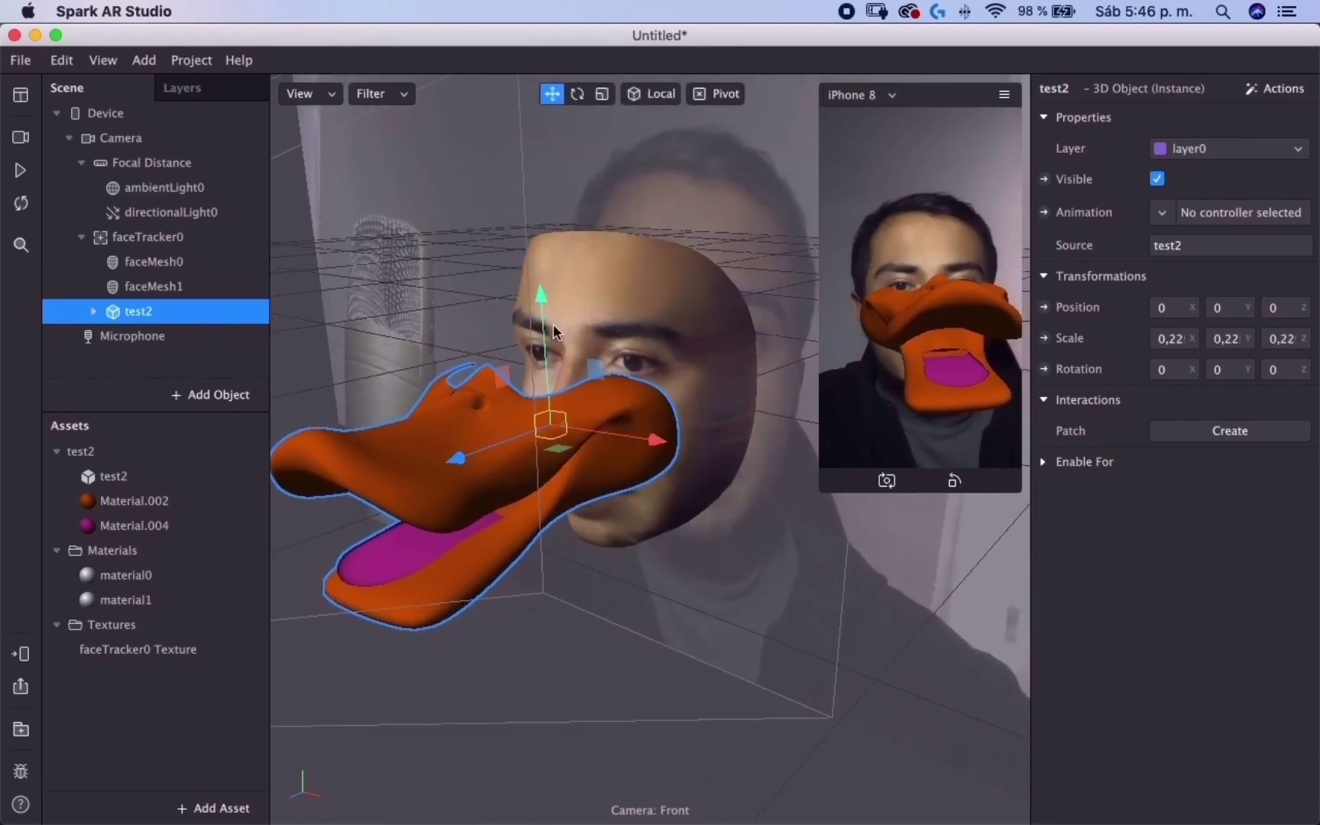
{"action": "left_click_drag", "start_coordinate": [545, 331], "coordinate": [553, 384]}
{"action": "left_click_drag", "start_coordinate": [519, 481], "coordinate": [574, 458]}
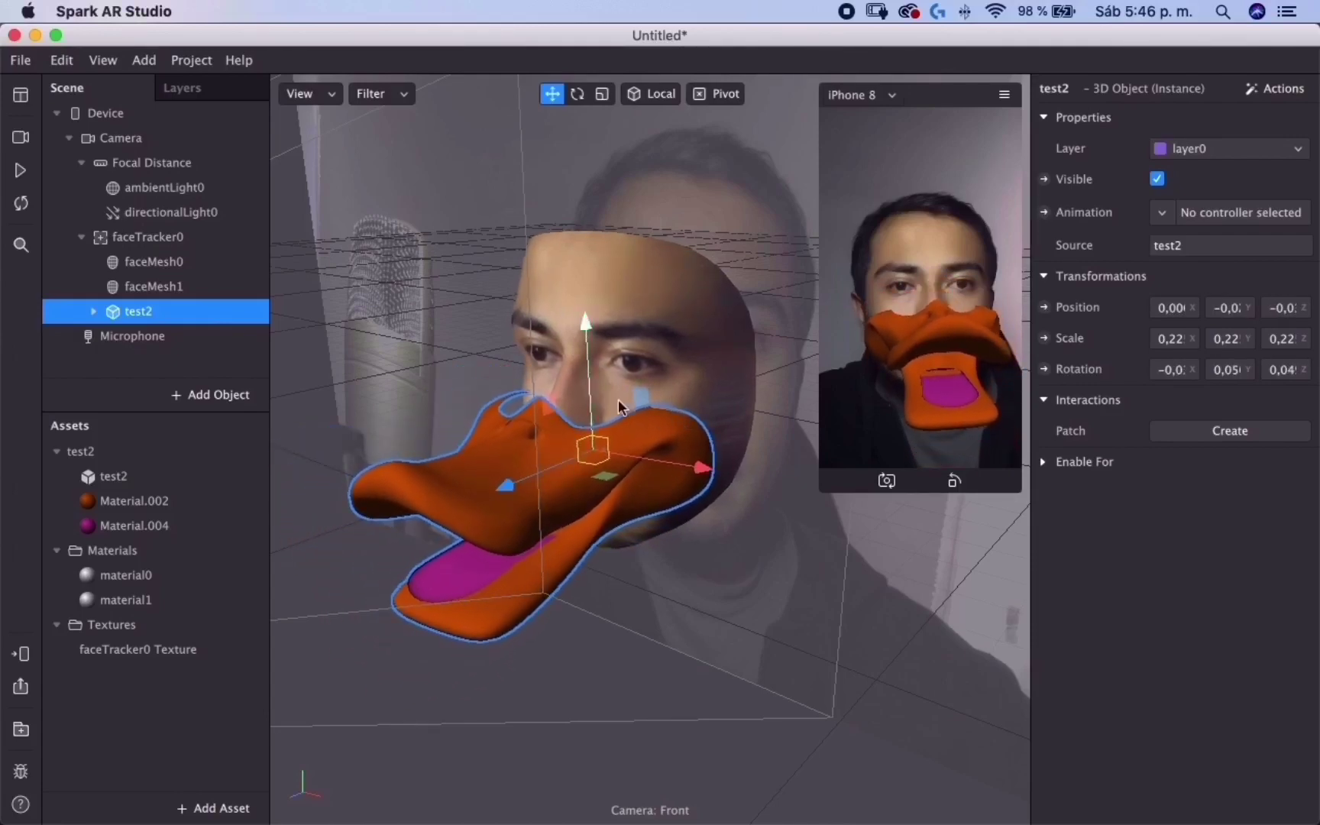
Step: Stretch the beak vertically to a Y scale of about 0.26, check it on the live face and pause the video
{"action": "left_click_drag", "start_coordinate": [621, 407], "coordinate": [557, 409]}
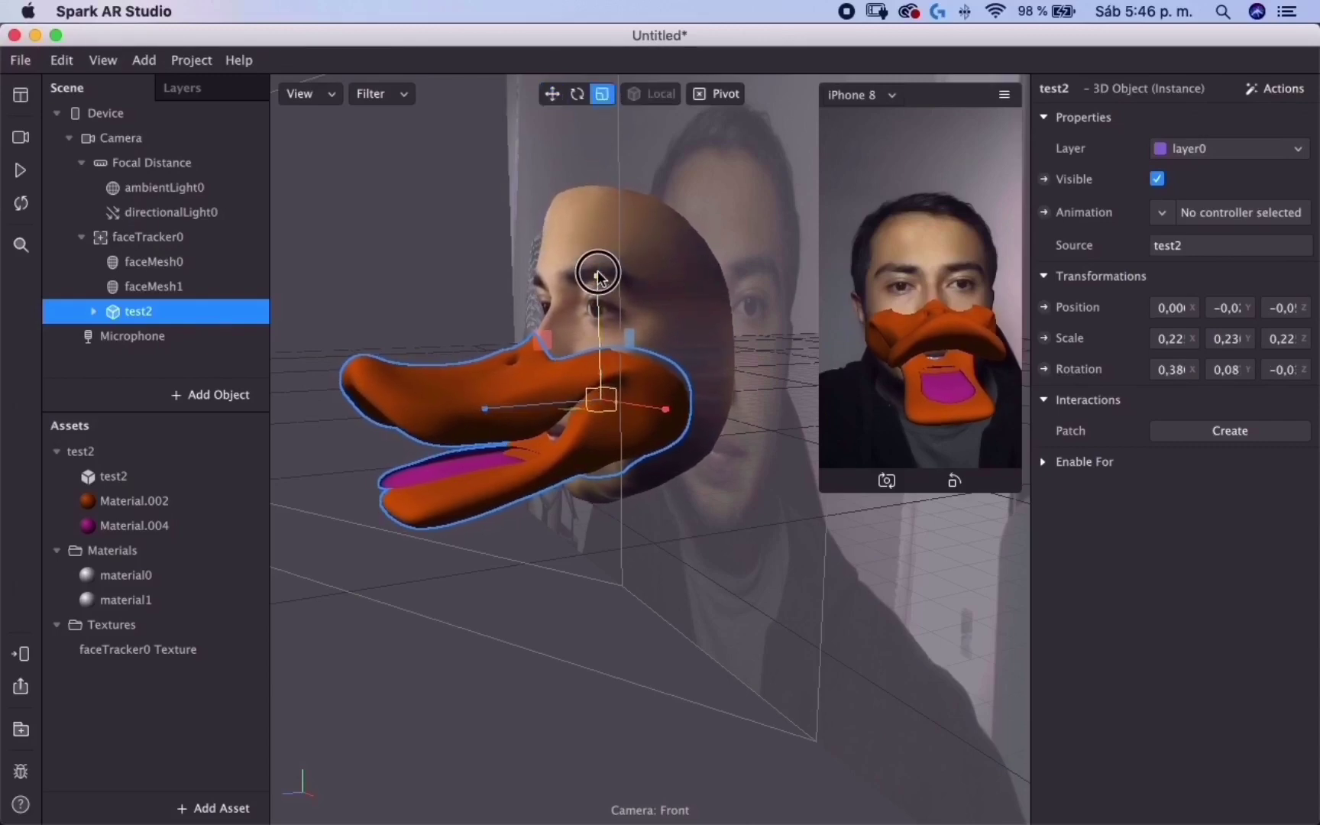
{"action": "mouse_move", "coordinate": [597, 273]}
{"action": "left_mouse_down"}
{"action": "mouse_move", "coordinate": [599, 259]}
{"action": "mouse_move", "coordinate": [597, 287]}
{"action": "left_mouse_up"}
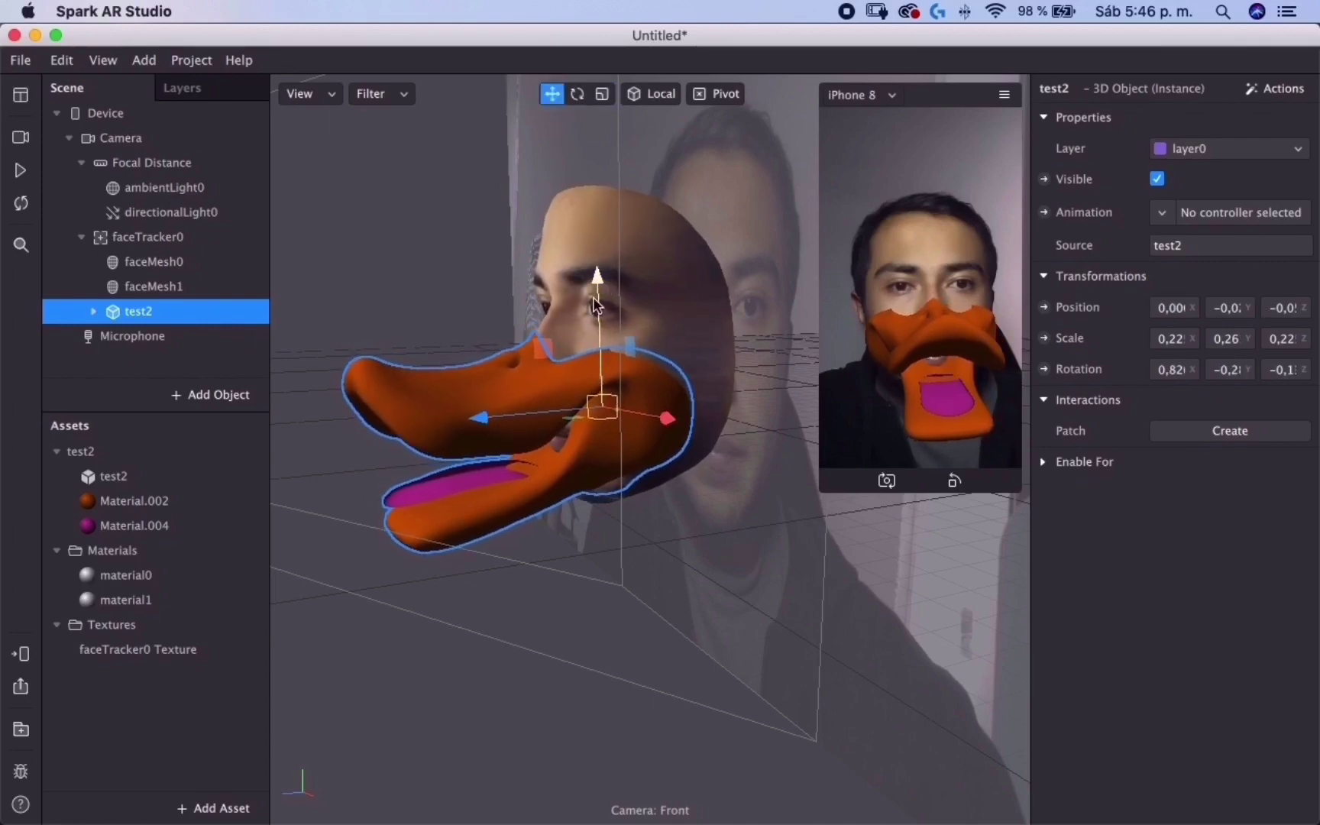
{"action": "left_click_drag", "start_coordinate": [596, 419], "coordinate": [624, 271]}
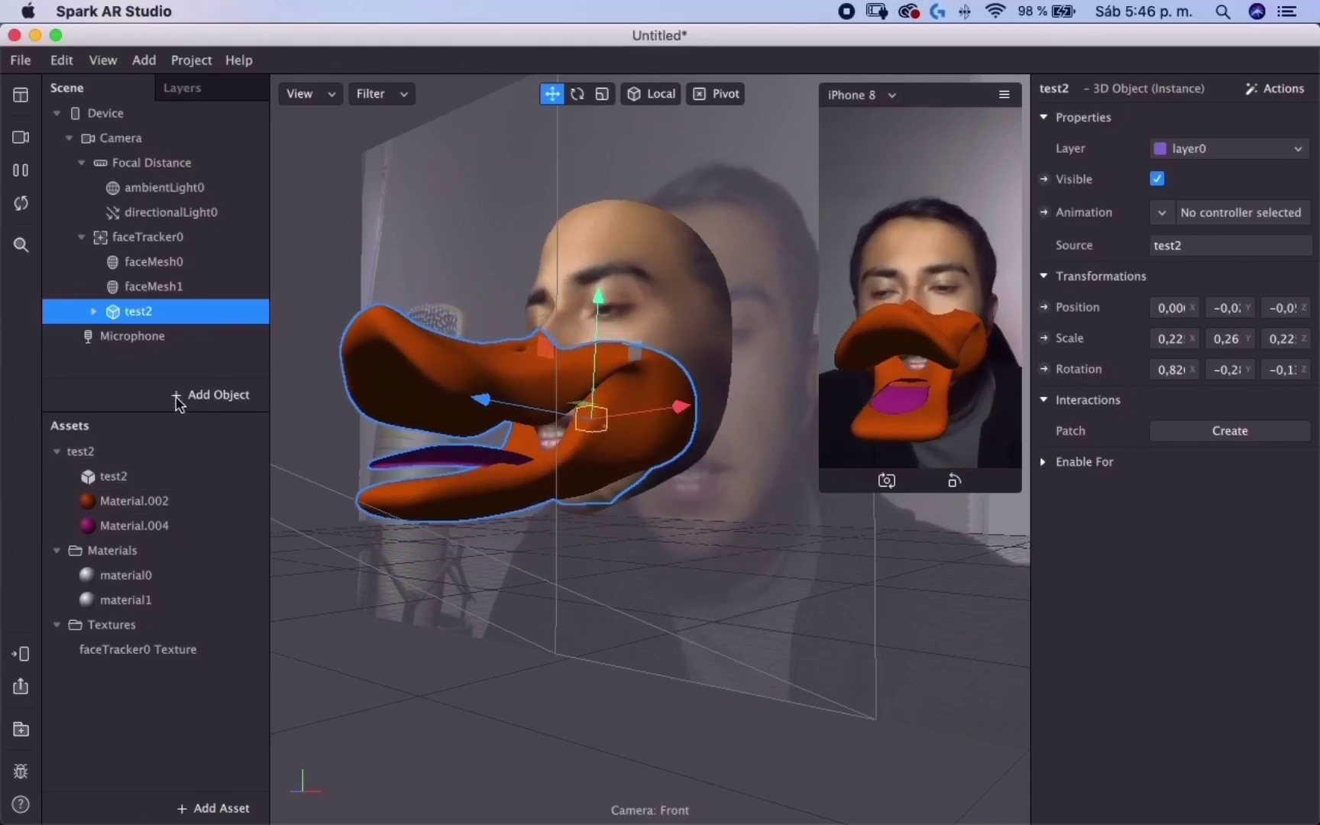
{"action": "left_click", "coordinate": [20, 173]}
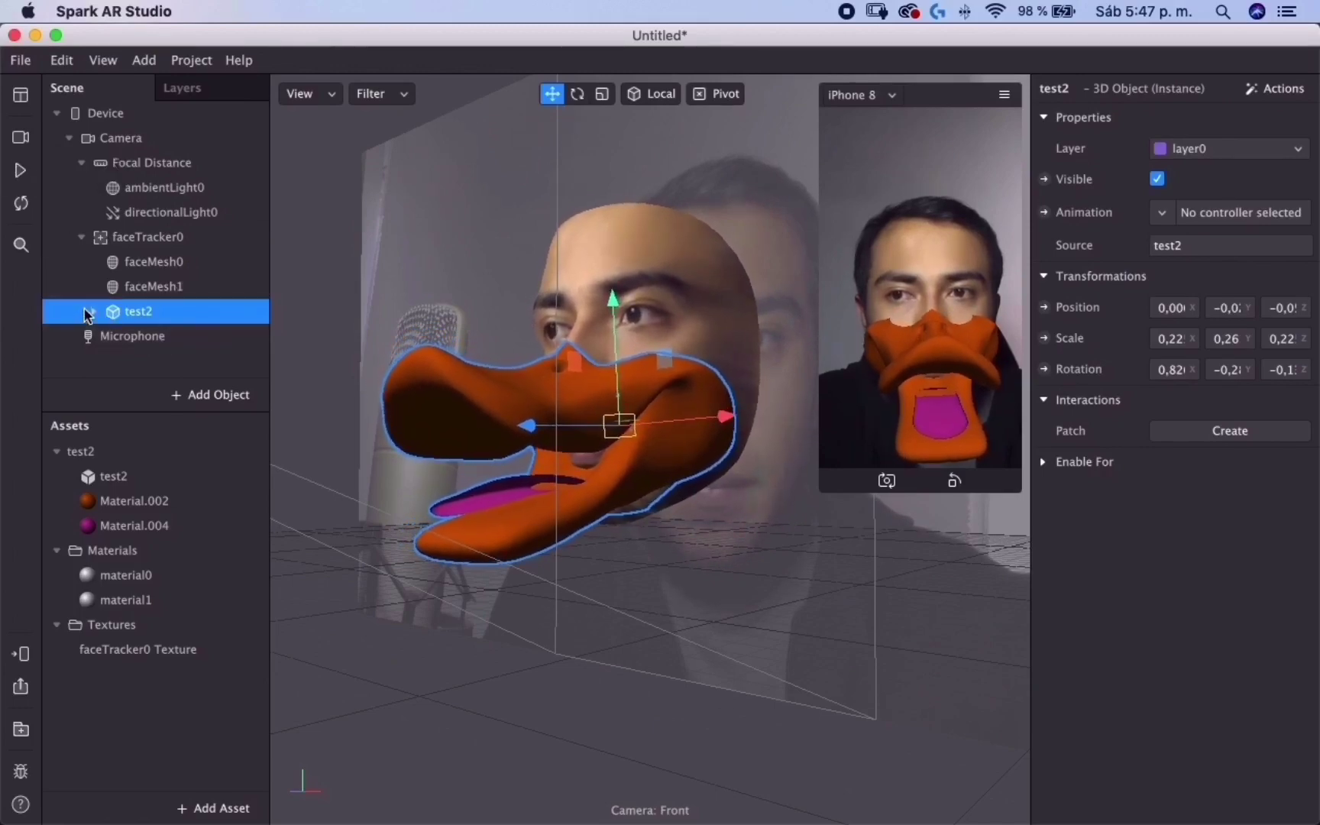
Step: Expand the test2 armature down to its skeleton and inspect the joints Bone.001 and Bone
{"action": "scroll", "coordinate": [184, 341], "scroll_direction": "down", "scroll_amount": 3}
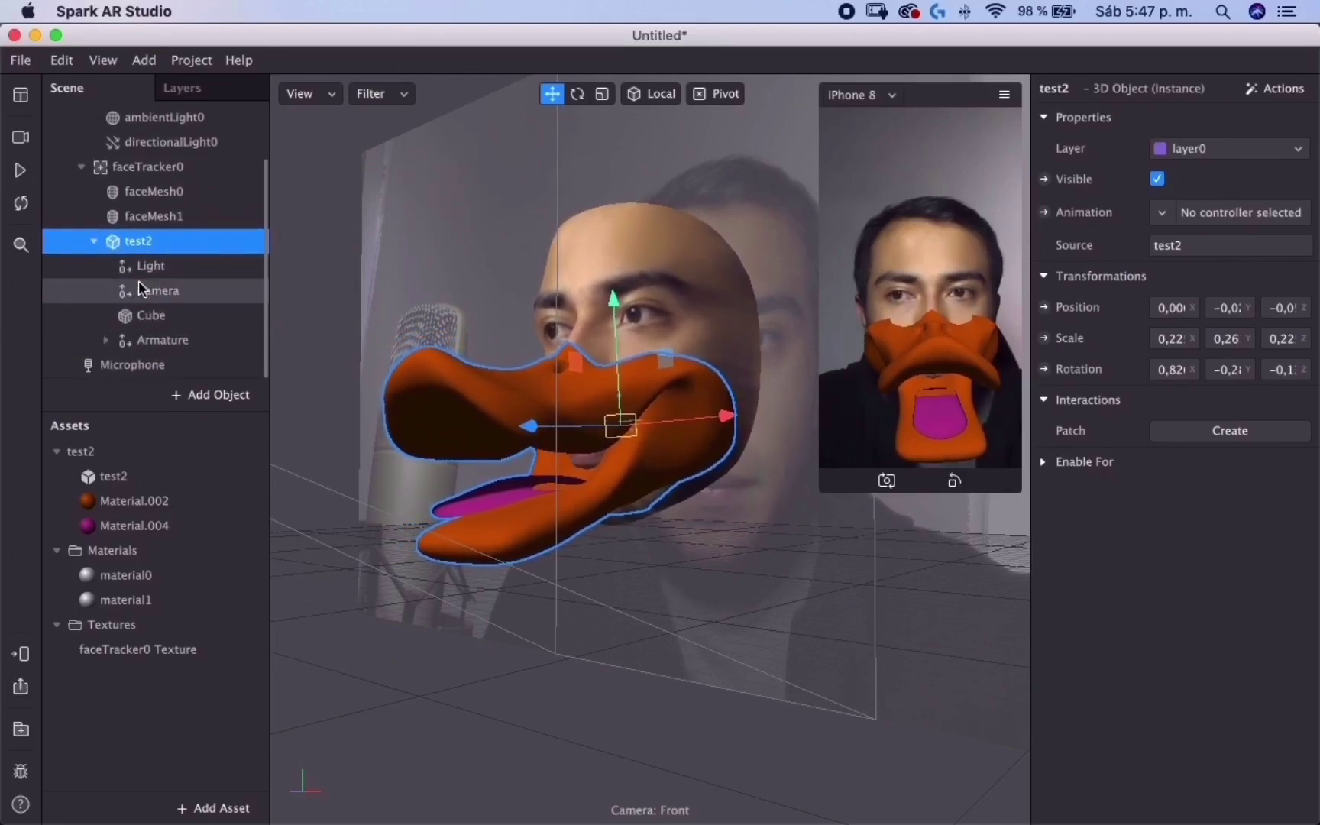
{"action": "left_click", "coordinate": [105, 340]}
{"action": "left_click", "coordinate": [121, 341]}
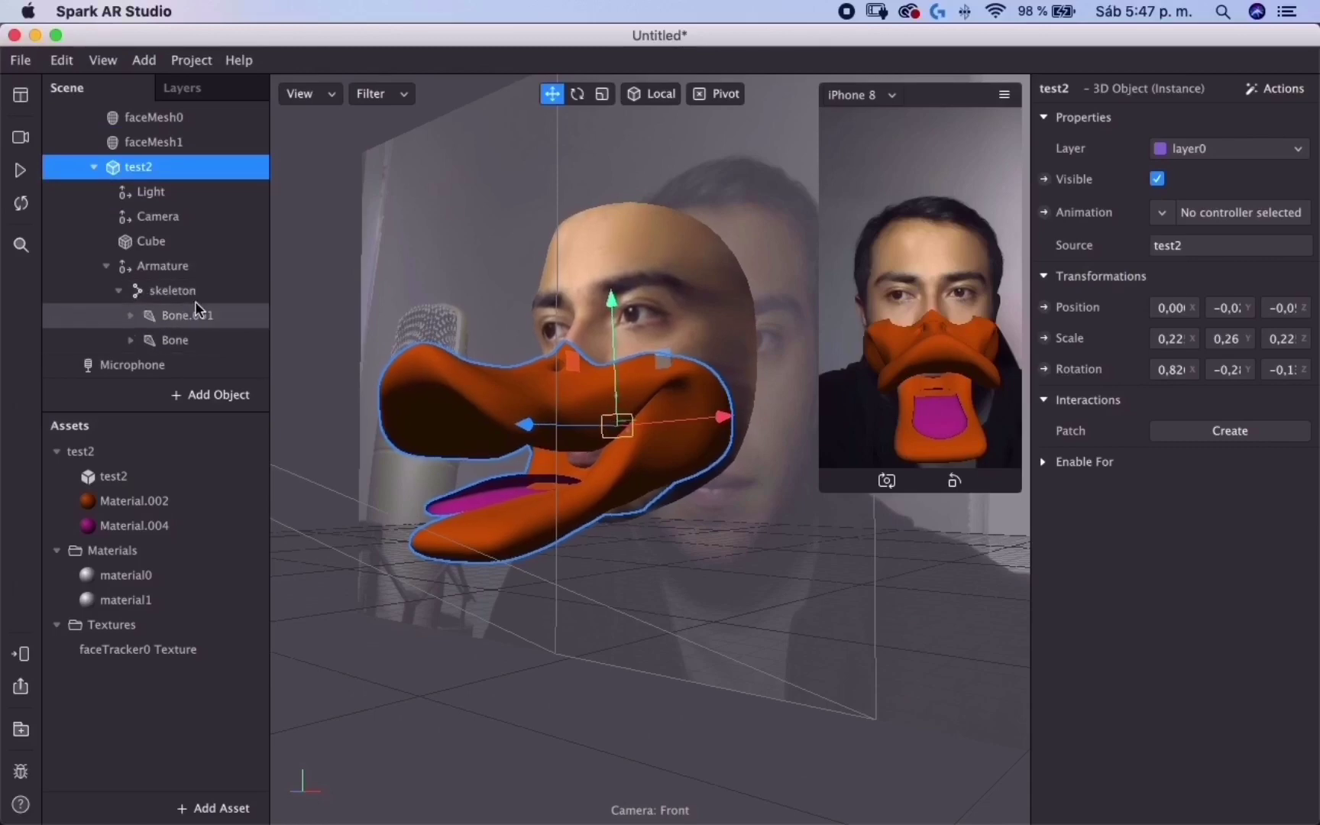
{"action": "left_click", "coordinate": [183, 323]}
{"action": "left_click", "coordinate": [183, 337]}
{"action": "left_click", "coordinate": [183, 323]}
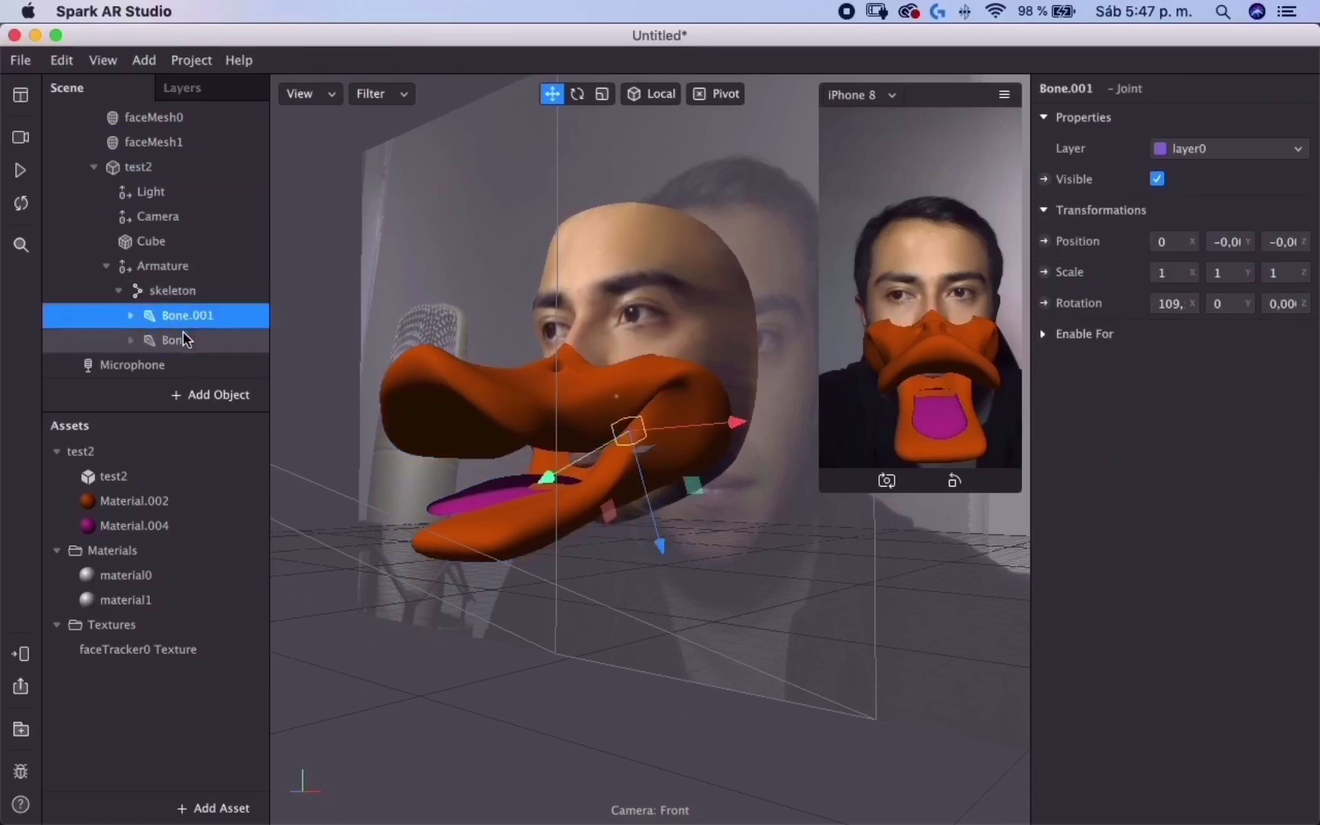
{"action": "left_click", "coordinate": [179, 343]}
{"action": "left_click", "coordinate": [182, 317]}
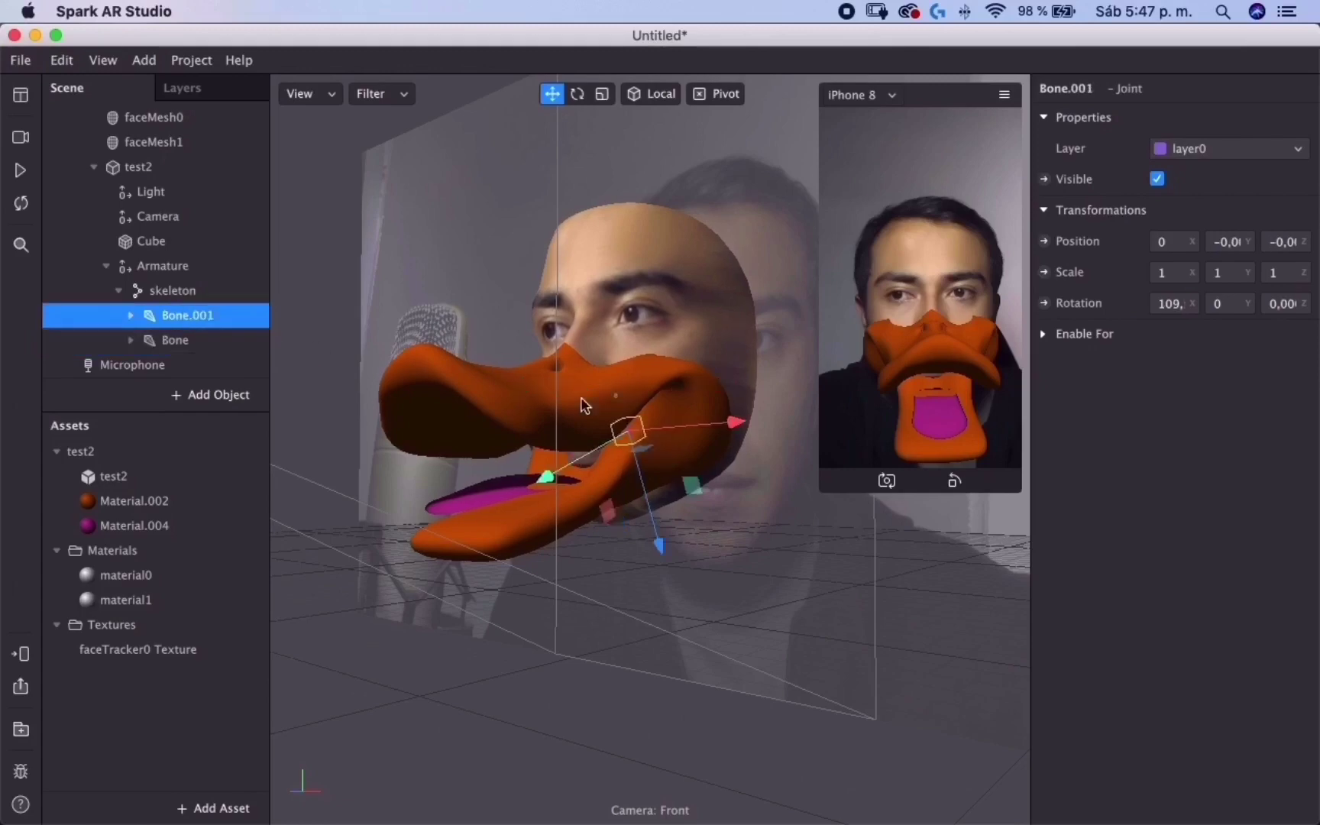
Step: Try to rotate the Bone.001 joint of the beak's skeleton
{"action": "left_click", "coordinate": [195, 340]}
{"action": "left_click", "coordinate": [195, 318]}
{"action": "left_click_drag", "start_coordinate": [580, 372], "coordinate": [575, 373]}
{"action": "left_click_drag", "start_coordinate": [576, 385], "coordinate": [567, 339]}
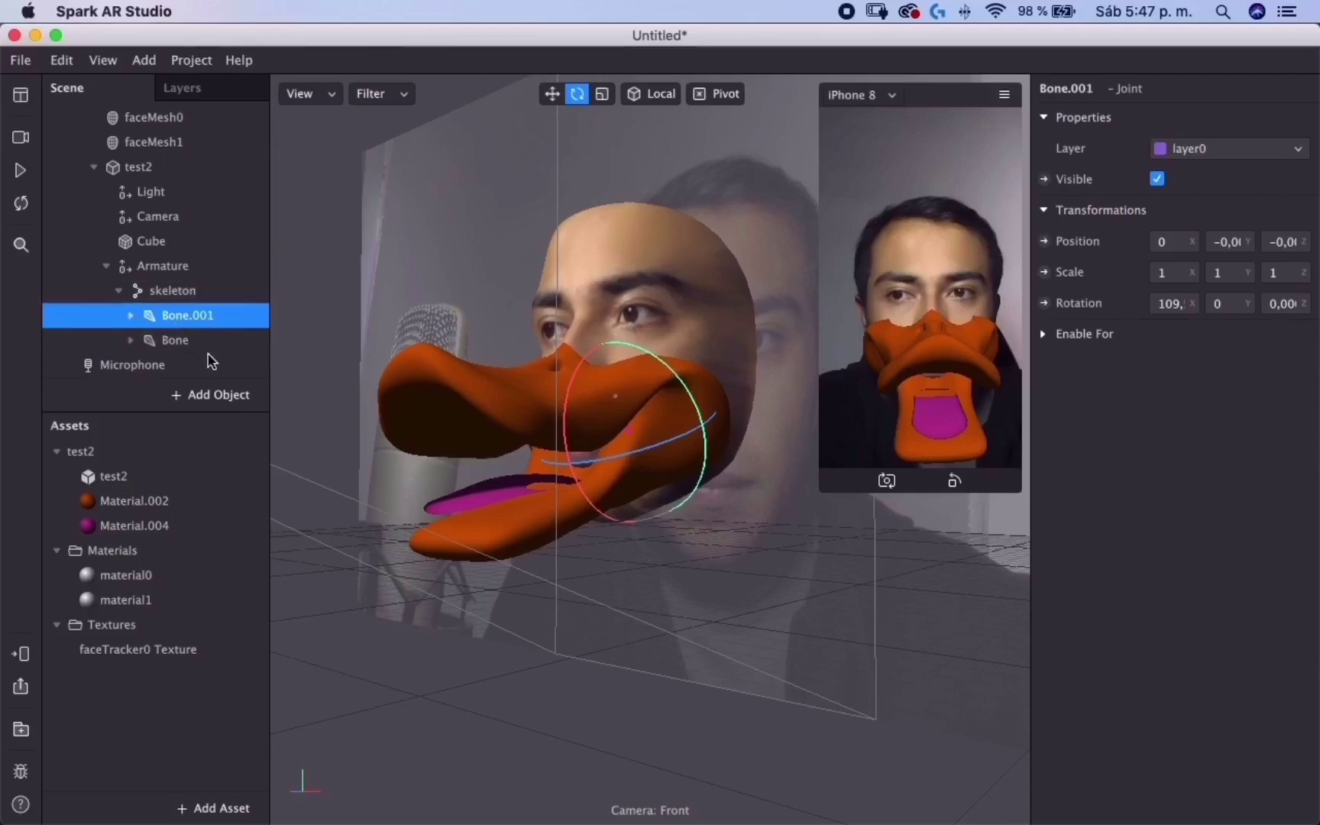
Step: Inspect Material.002 and the imported test2 asset collection
{"action": "left_click", "coordinate": [173, 506]}
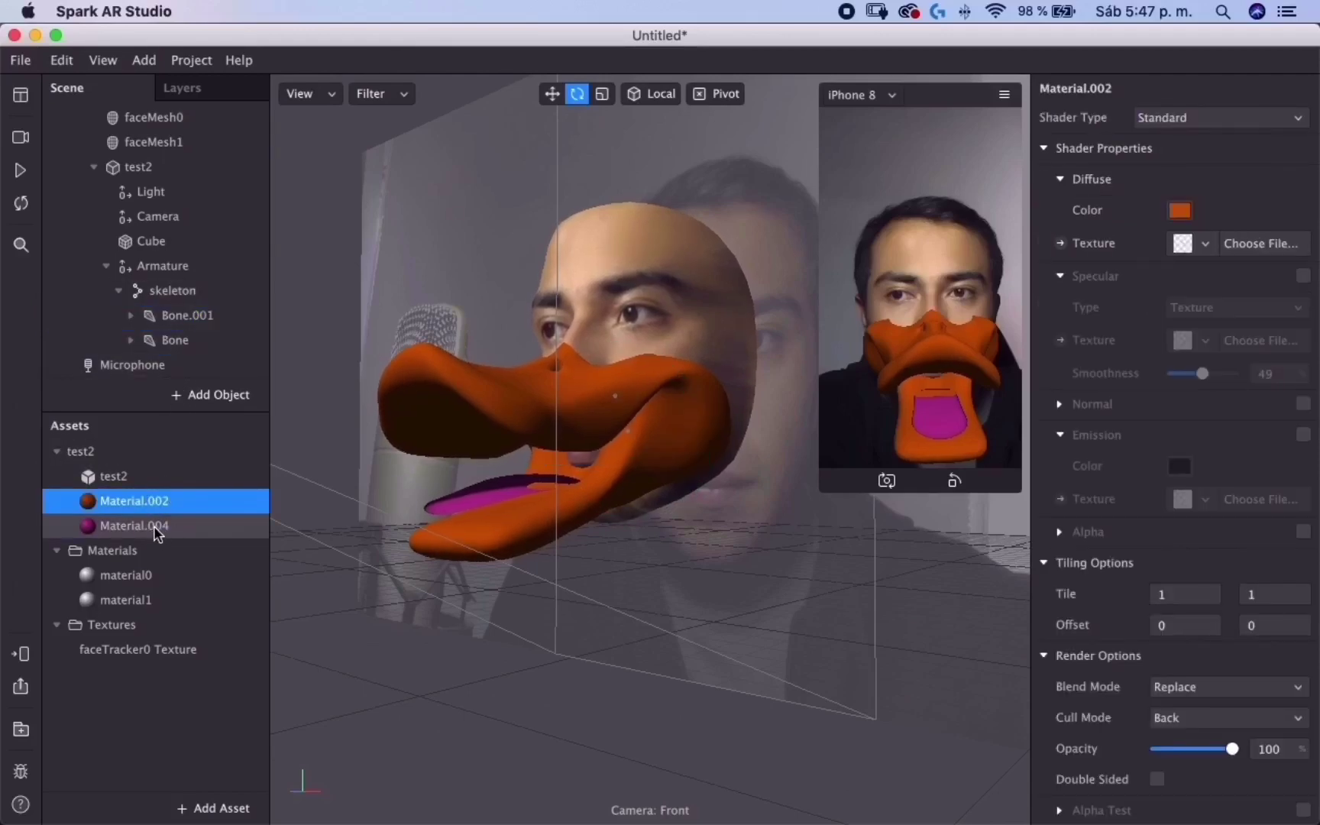
{"action": "left_click", "coordinate": [111, 478]}
{"action": "left_click", "coordinate": [82, 451]}
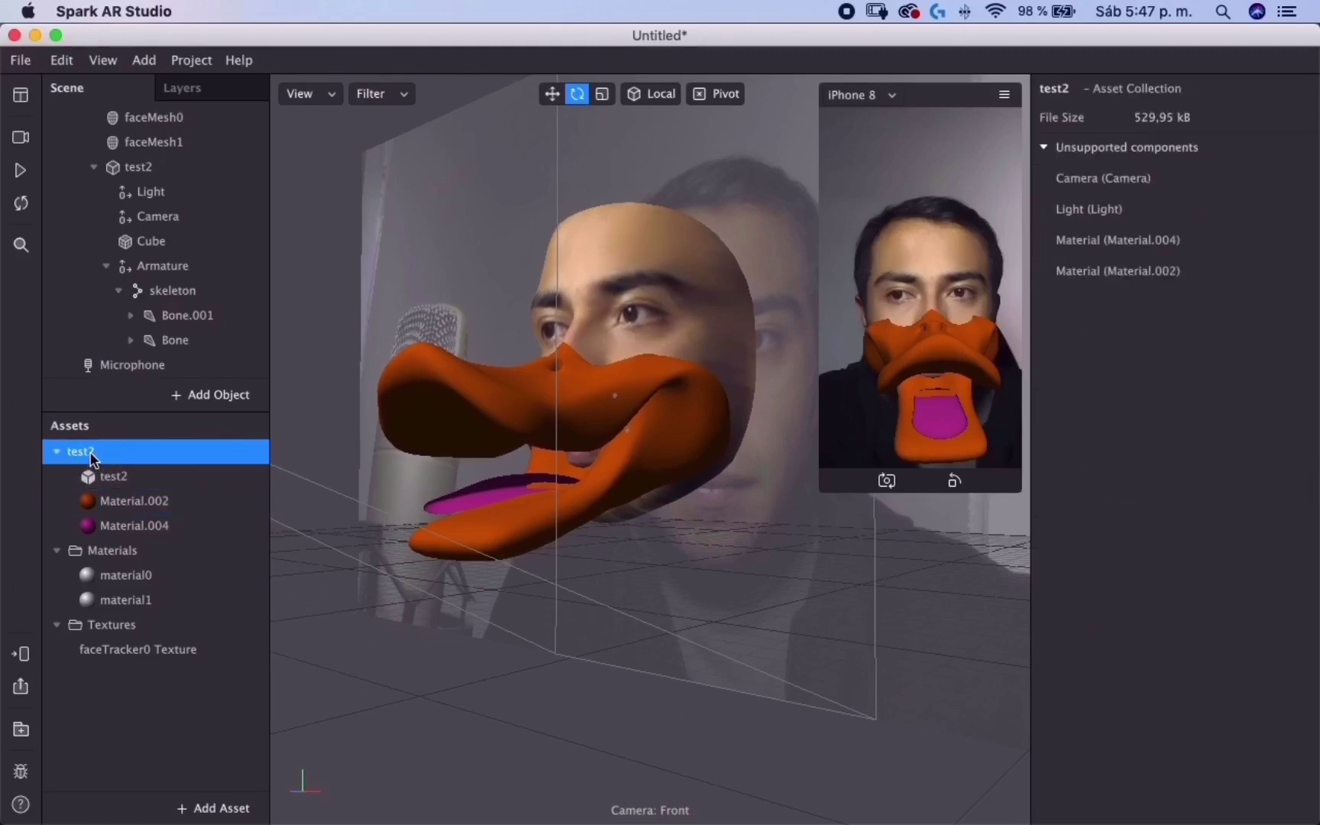
Step: Make Material.002 and Material.004 double sided together and inspect the beak in the scene
{"action": "left_click", "coordinate": [130, 505]}
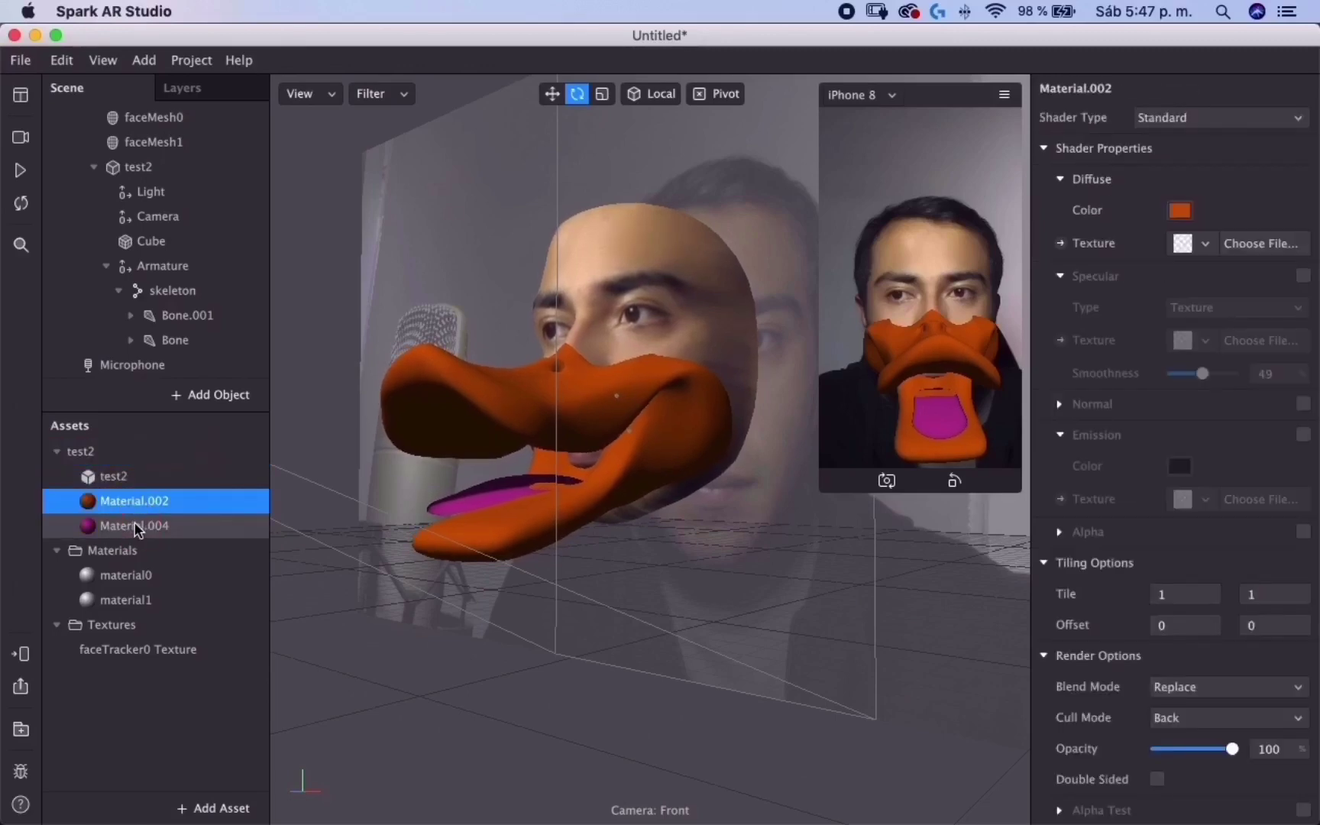
{"action": "left_click", "coordinate": [217, 524], "text": "shift"}
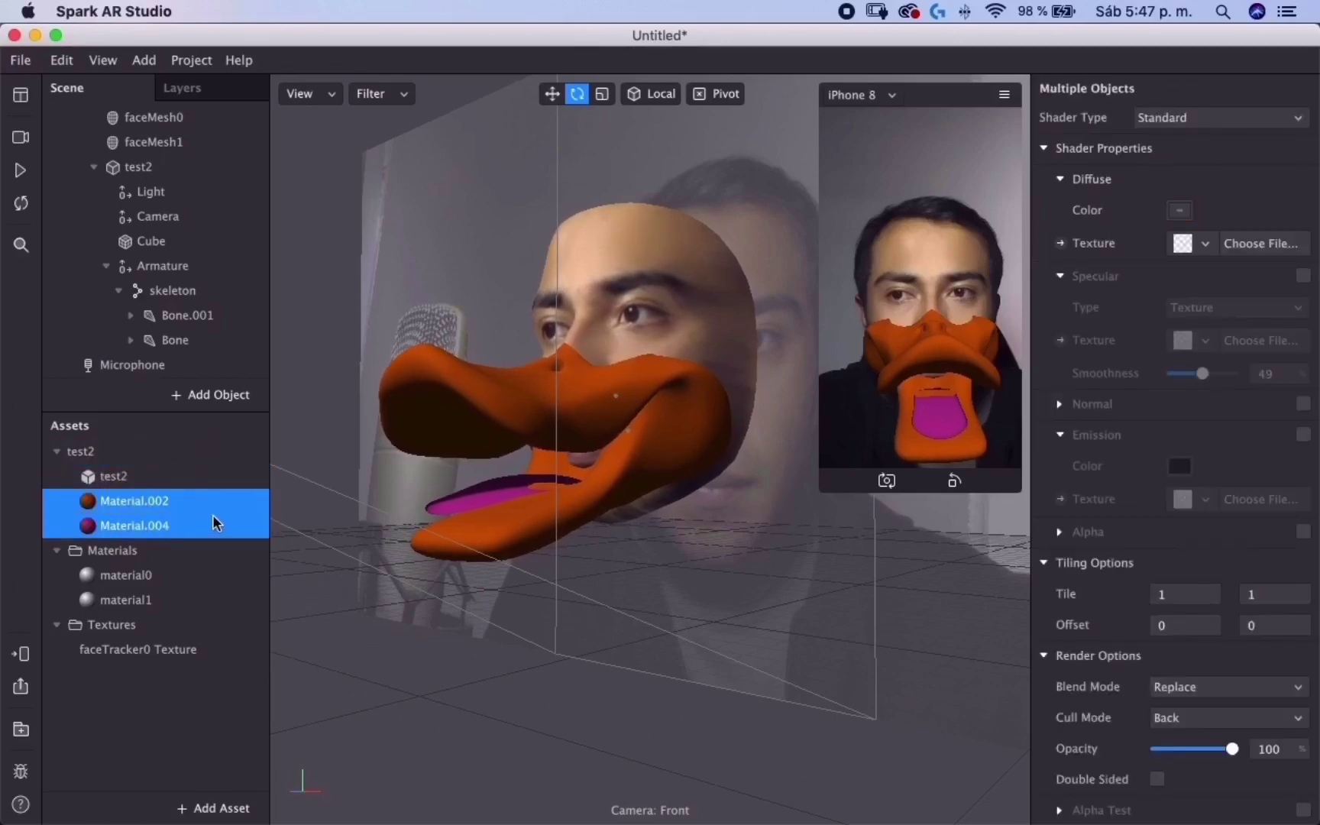
{"action": "left_click", "coordinate": [1157, 779]}
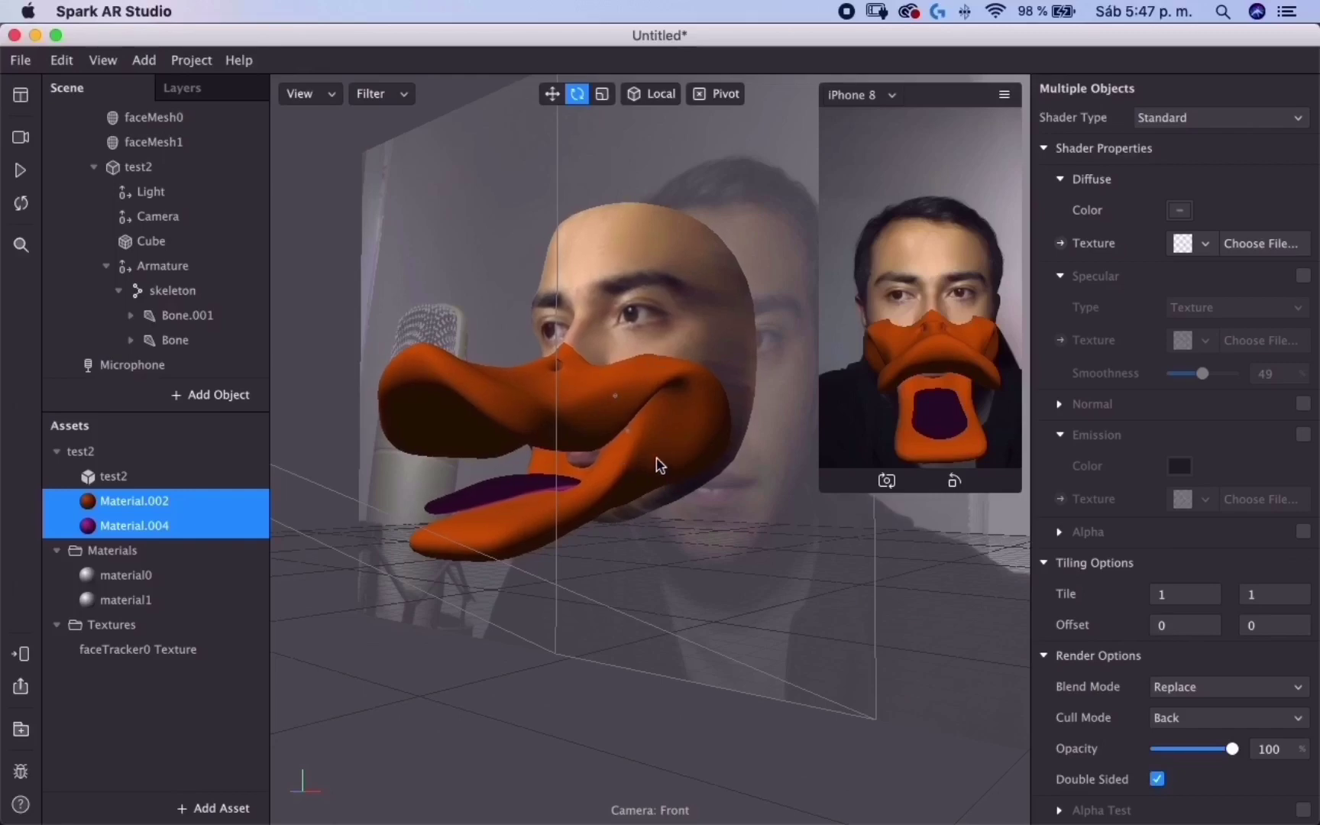
{"action": "left_click_drag", "start_coordinate": [661, 465], "coordinate": [637, 503]}
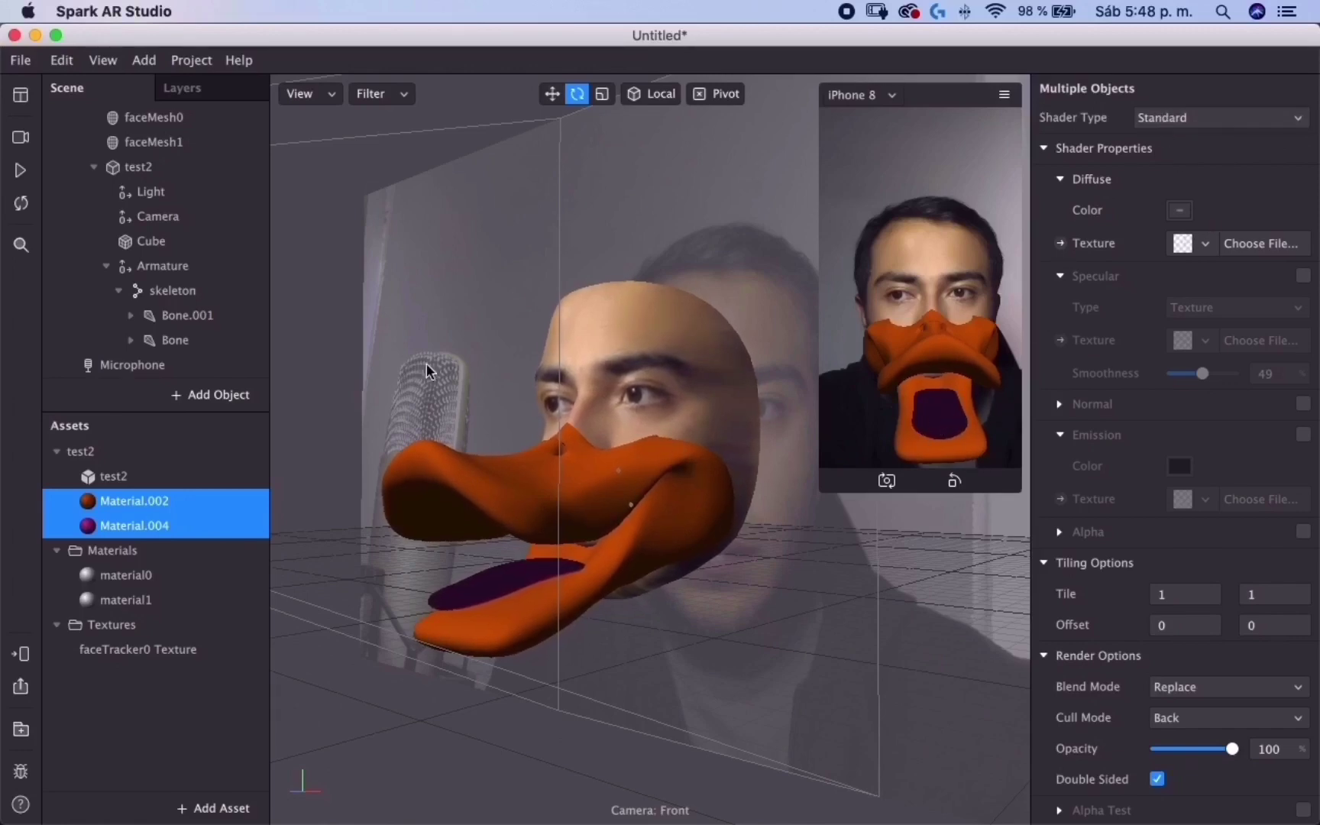
Step: Open the Patch Editor and add faceTracker0 to it as a patch with its Face Finder and Face Select patches
{"action": "left_click", "coordinate": [183, 333]}
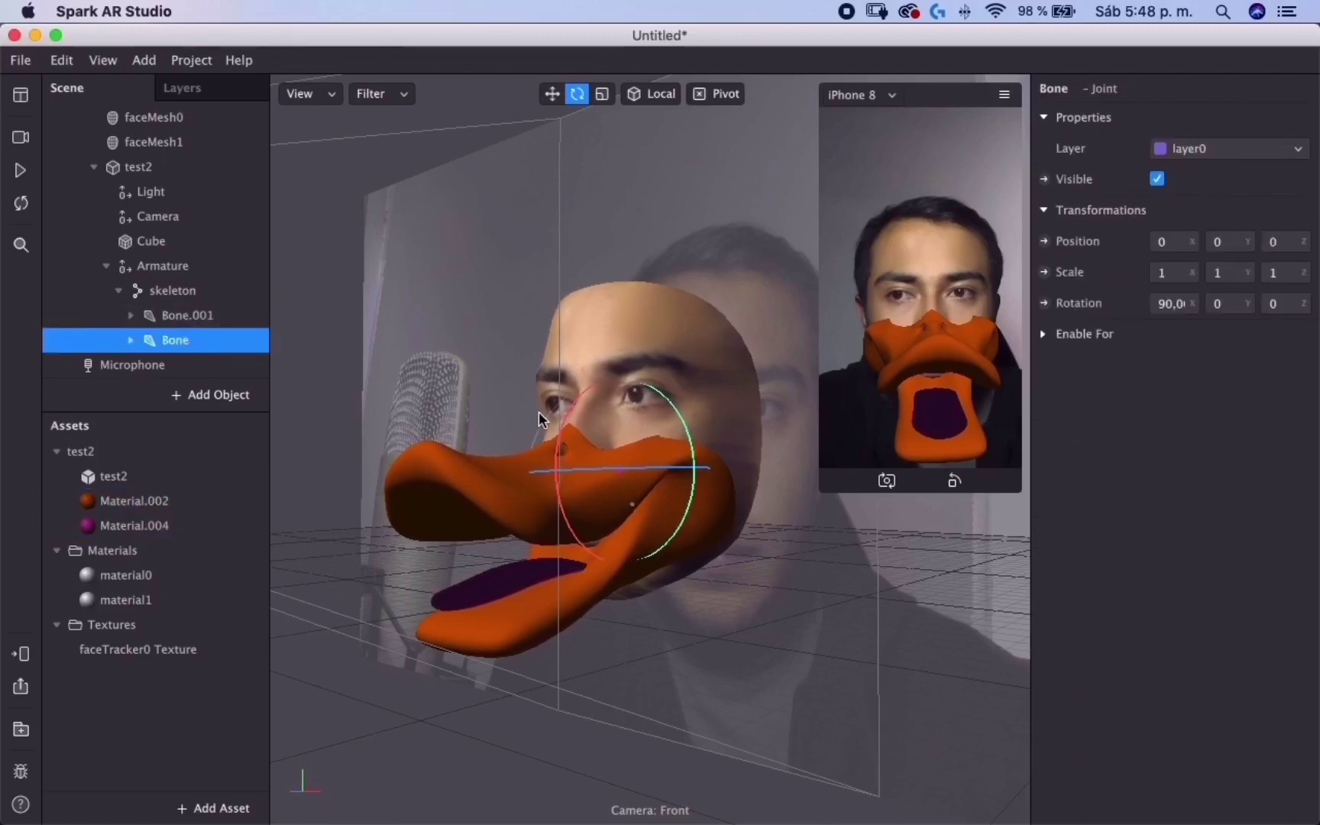
{"action": "key", "text": "super+shift+p"}
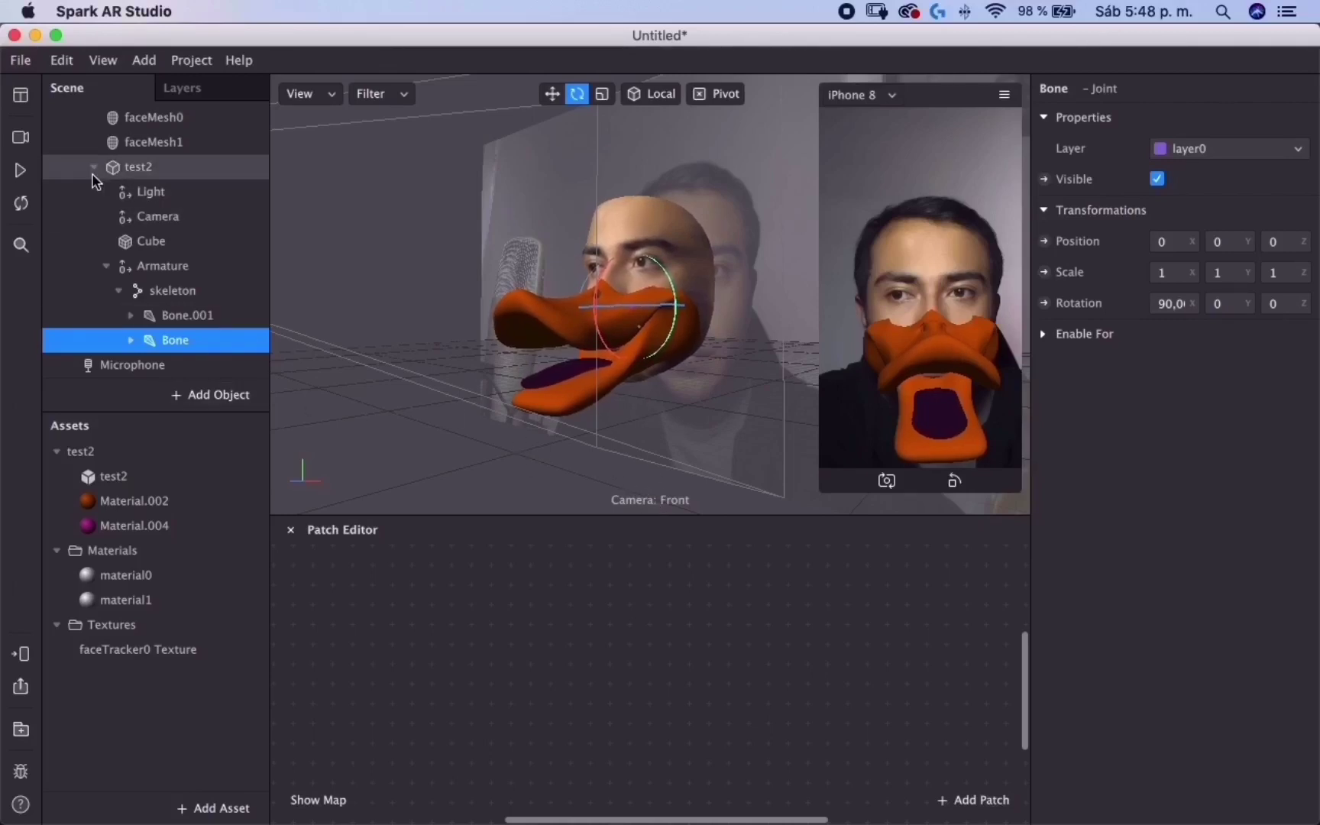
{"action": "left_click", "coordinate": [128, 173]}
{"action": "scroll", "coordinate": [129, 208], "scroll_direction": "up", "scroll_amount": 4}
{"action": "scroll", "coordinate": [130, 210], "scroll_direction": "up", "scroll_amount": 1}
{"action": "left_click", "coordinate": [194, 206]}
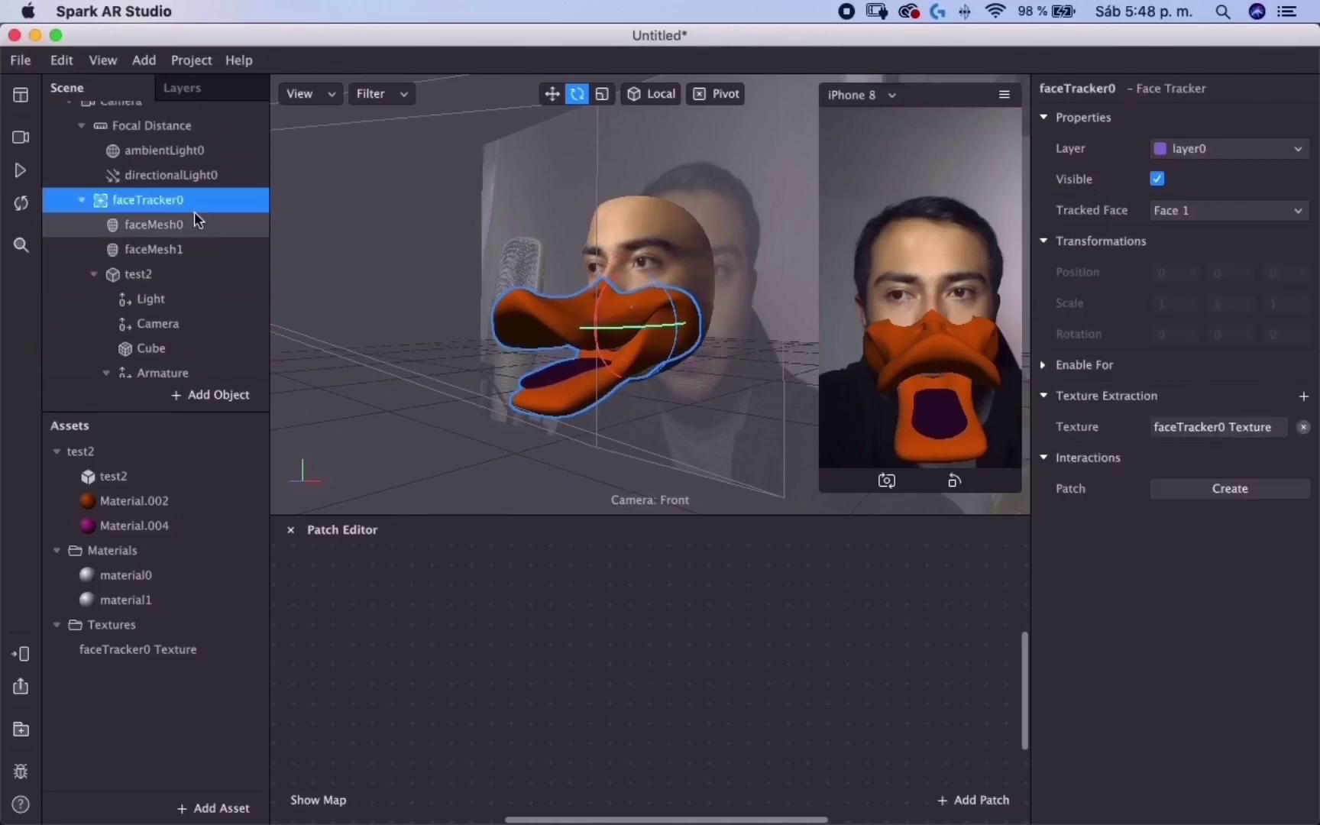
{"action": "left_click_drag", "start_coordinate": [194, 207], "coordinate": [416, 649]}
{"action": "left_click", "coordinate": [793, 734]}
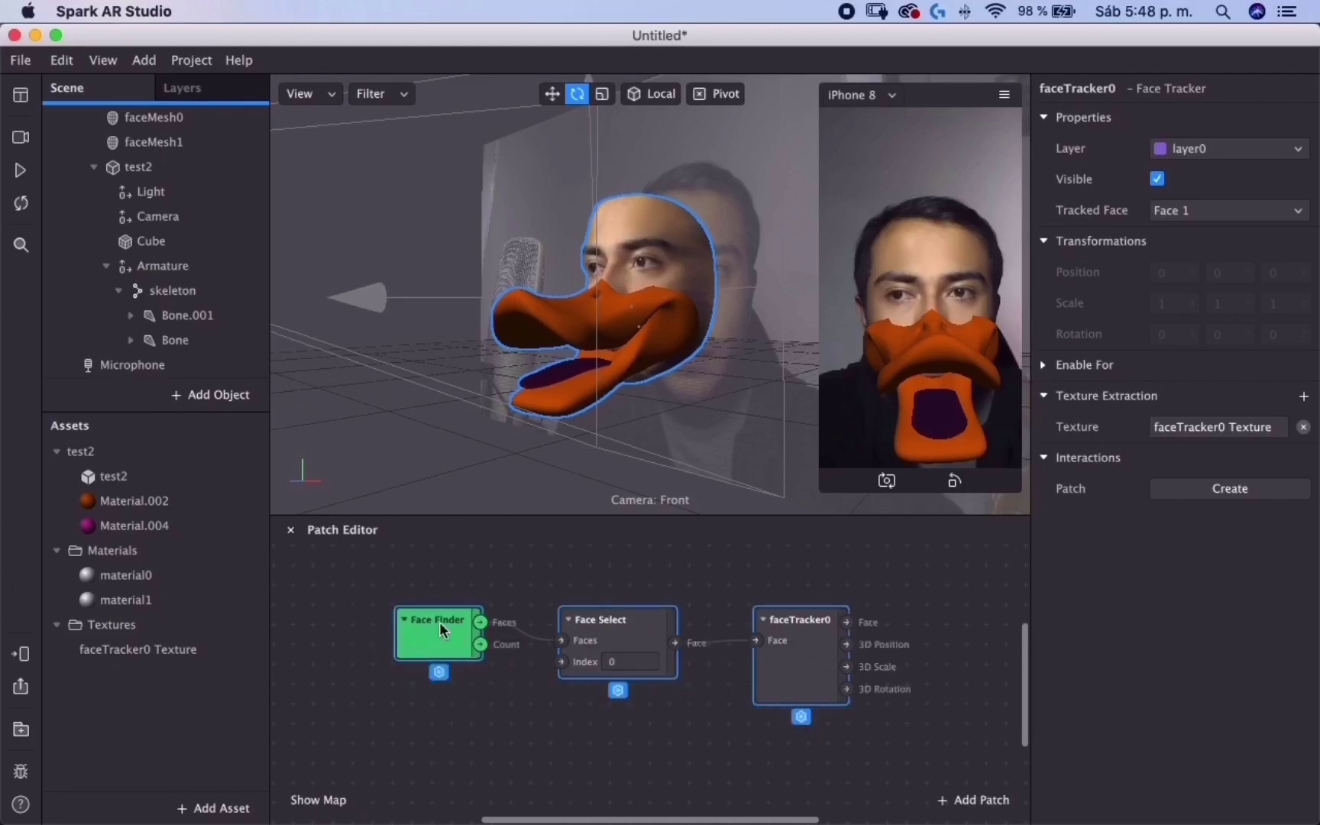
Step: Hide the Patch Editor and show it again
{"action": "scroll", "coordinate": [611, 650], "scroll_direction": "right", "scroll_amount": 3}
{"action": "left_click", "coordinate": [20, 95]}
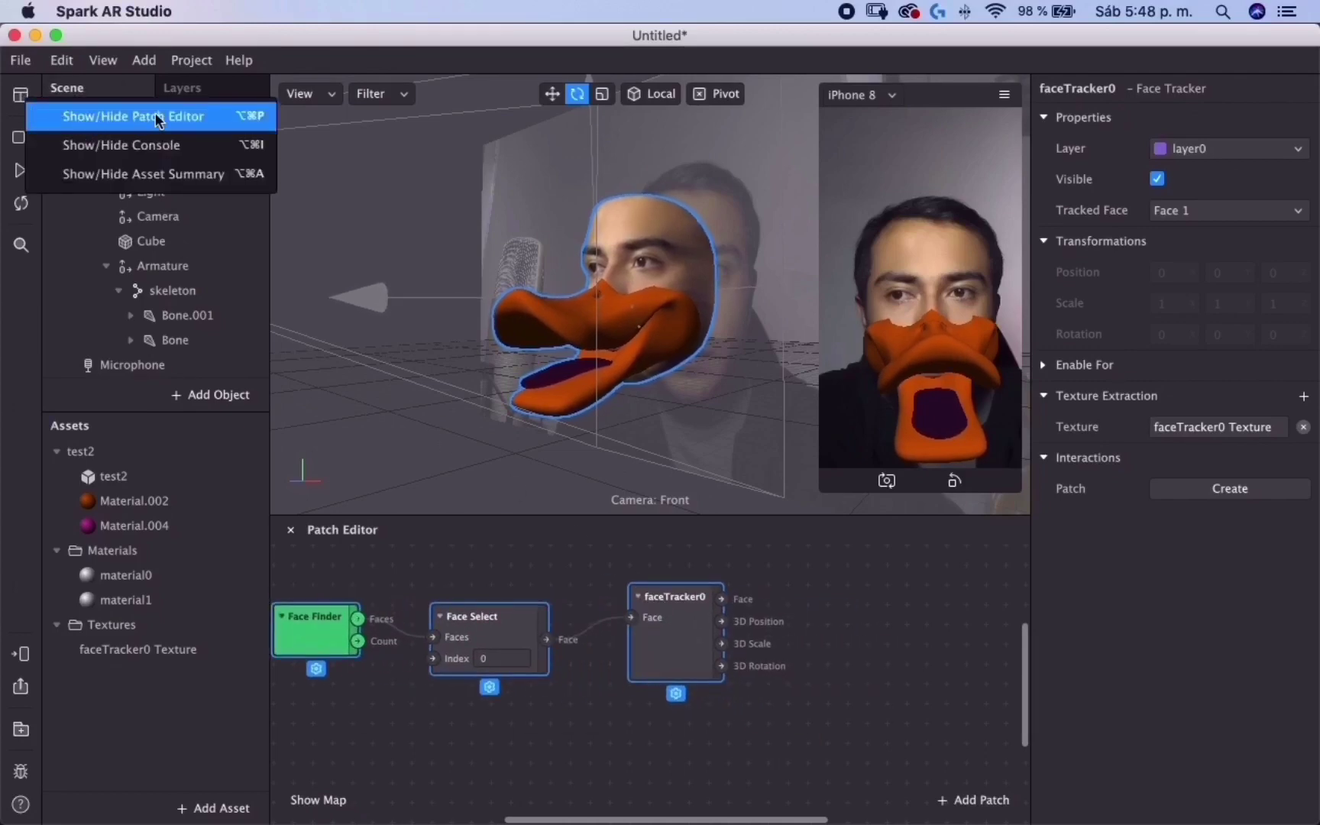
{"action": "left_click", "coordinate": [177, 122]}
{"action": "left_click", "coordinate": [21, 95]}
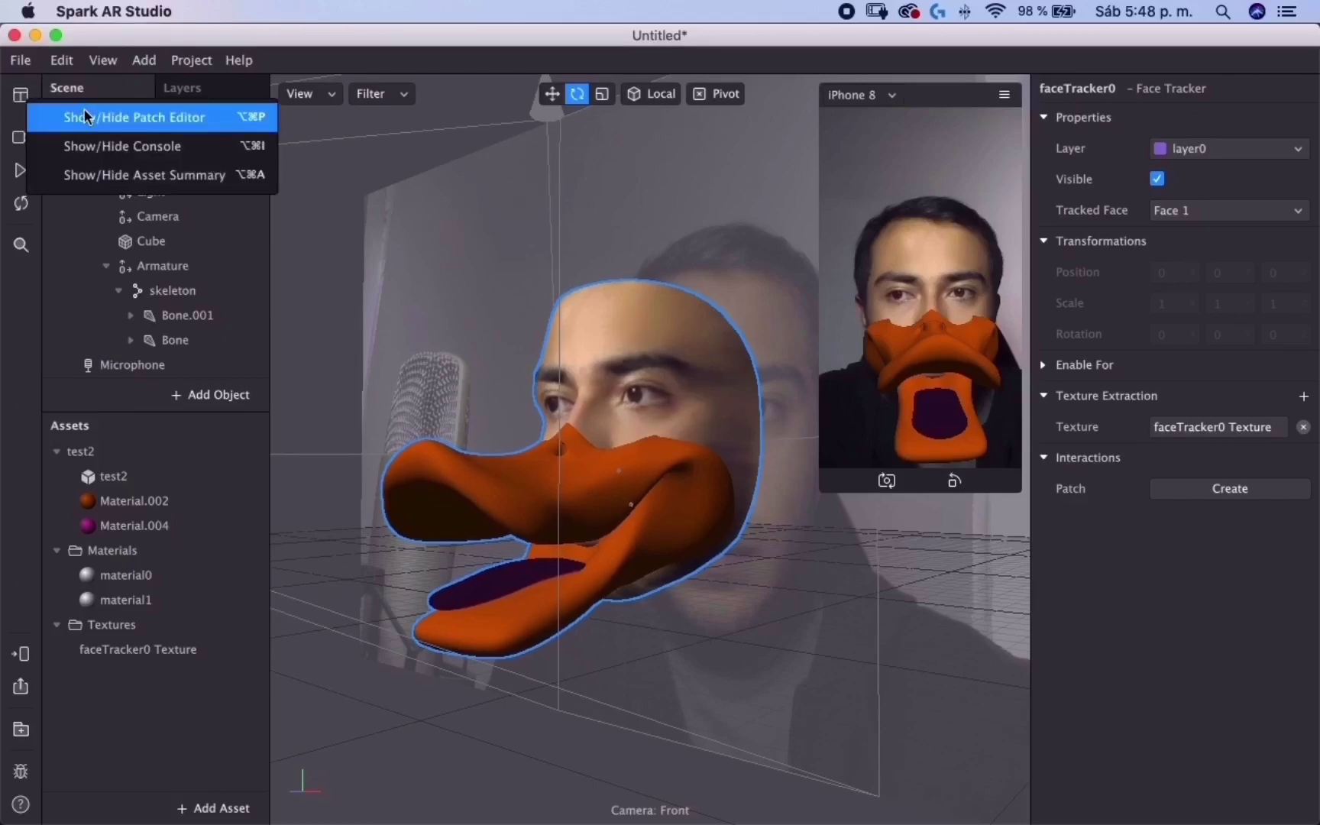
{"action": "left_click", "coordinate": [84, 115]}
{"action": "scroll", "coordinate": [145, 207], "scroll_direction": "up", "scroll_amount": 3}
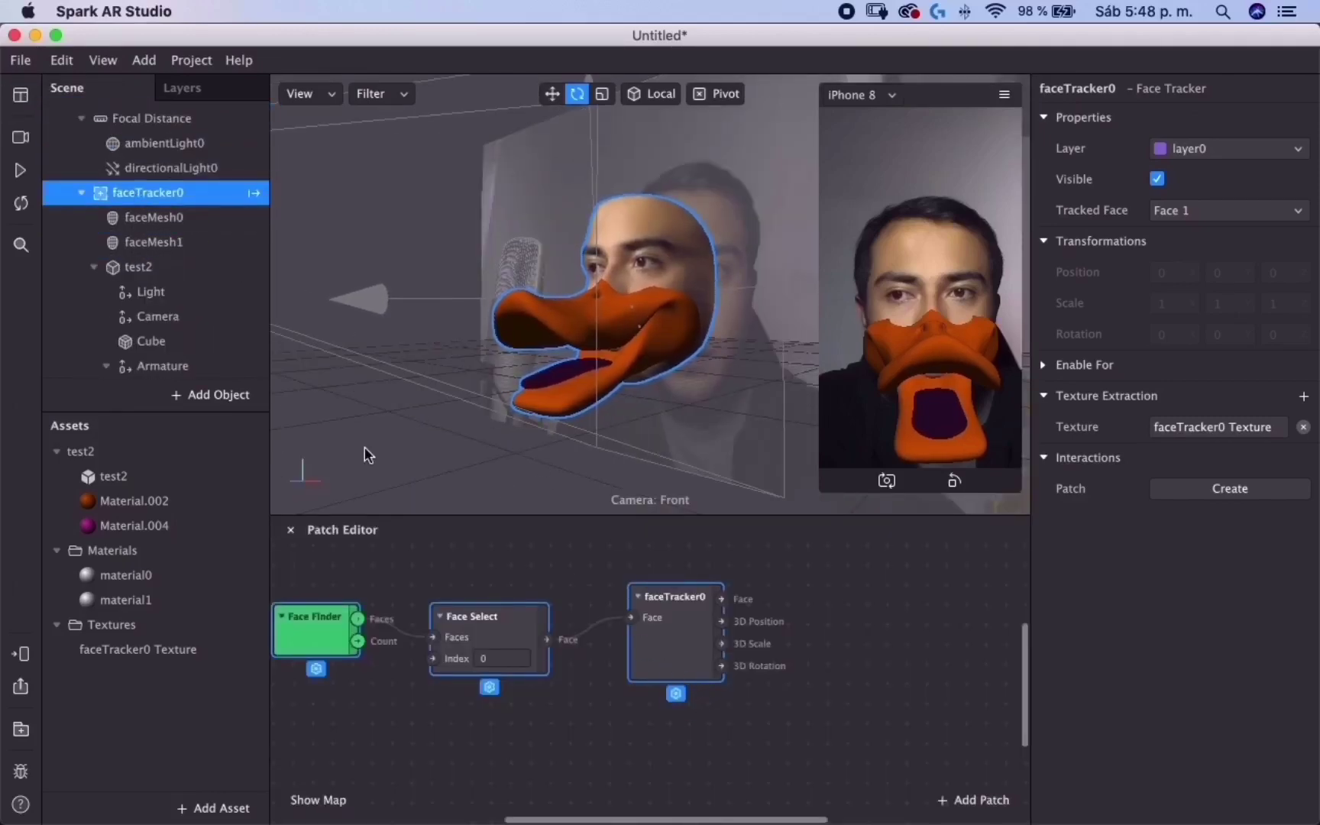
Step: Add a Mouth Open patch beside the faceTracker0 patch and connect the tracker's Face output to its Face input
{"action": "scroll", "coordinate": [504, 642], "scroll_direction": "left", "scroll_amount": 3}
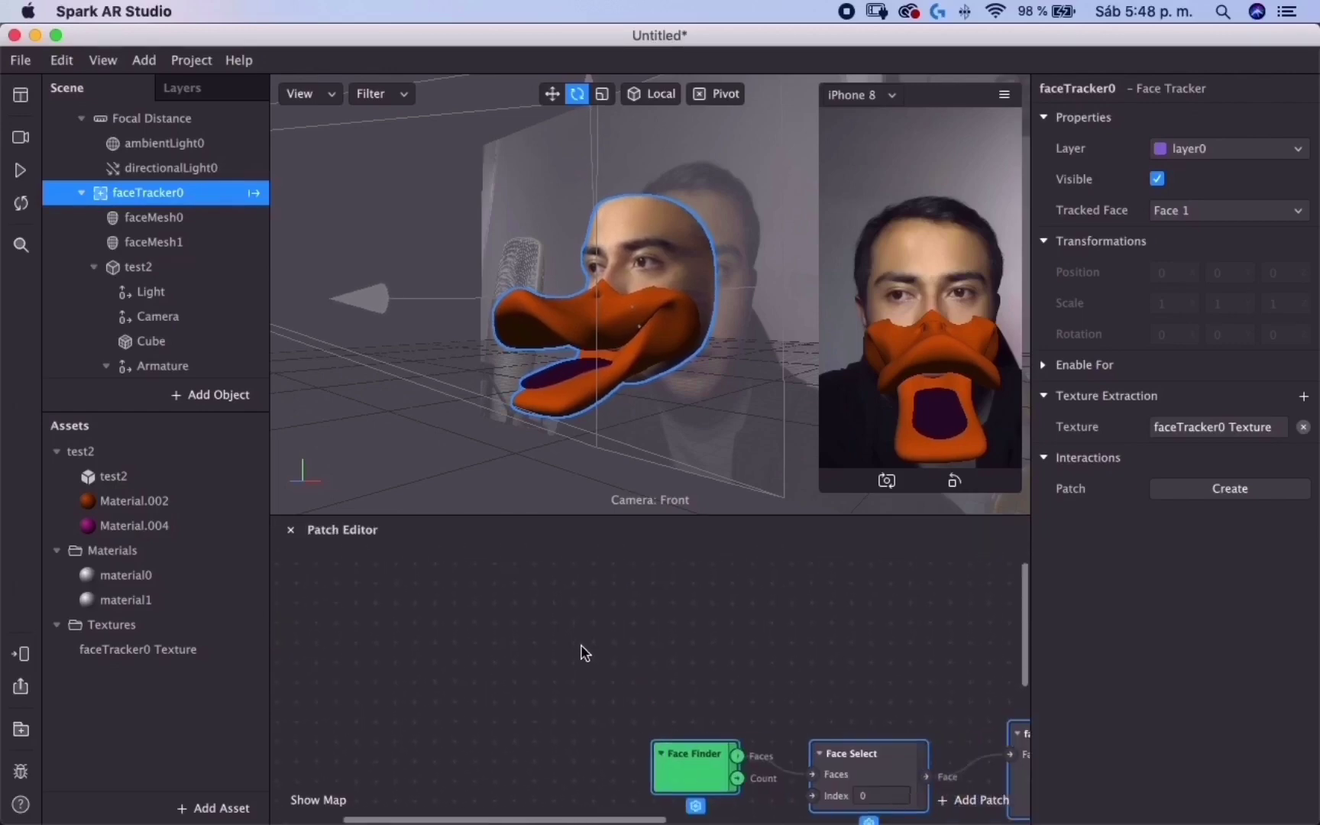
{"action": "scroll", "coordinate": [534, 625], "scroll_direction": "down", "scroll_amount": 1}
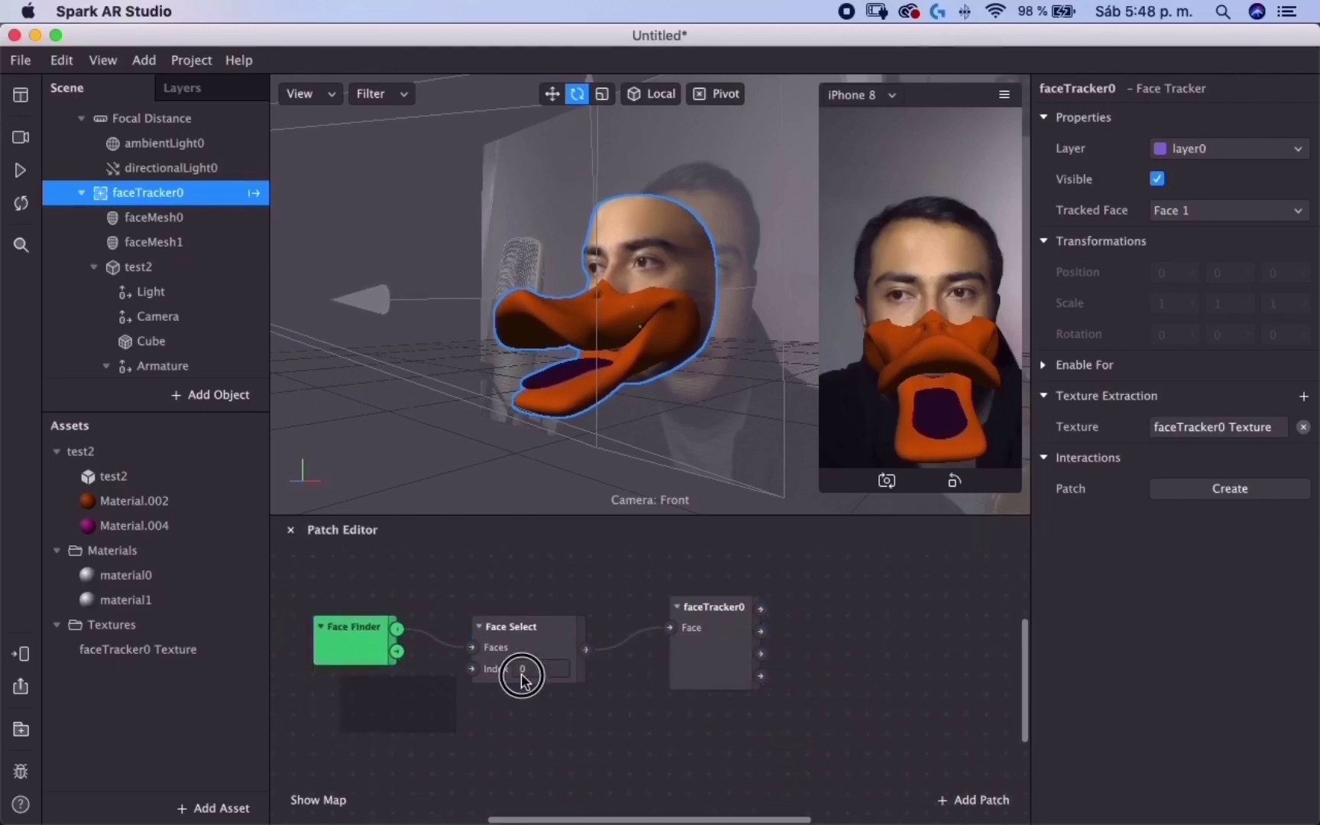
{"action": "scroll", "coordinate": [790, 612], "scroll_direction": "right", "scroll_amount": 6}
{"action": "scroll", "coordinate": [774, 603], "scroll_direction": "up", "scroll_amount": 2}
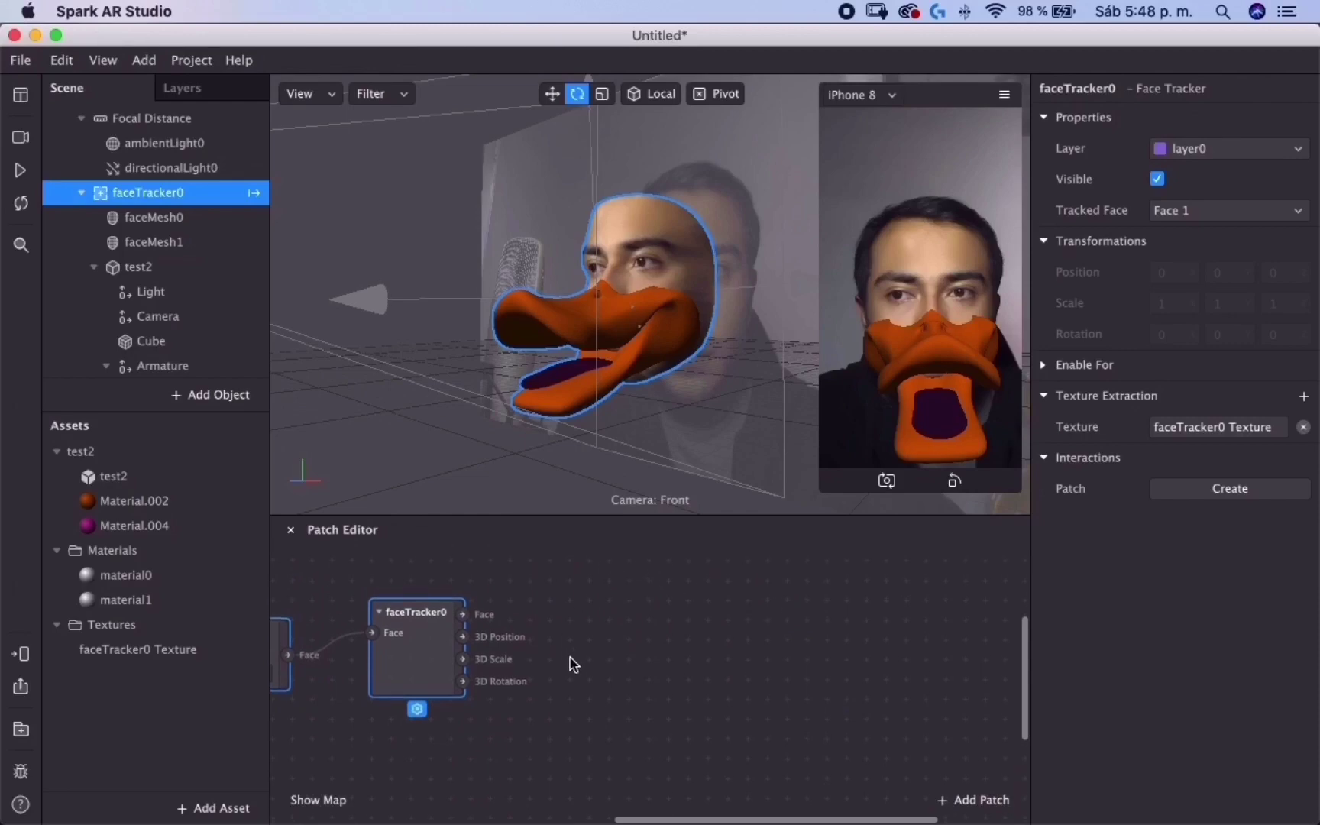
{"action": "double_click", "coordinate": [575, 656]}
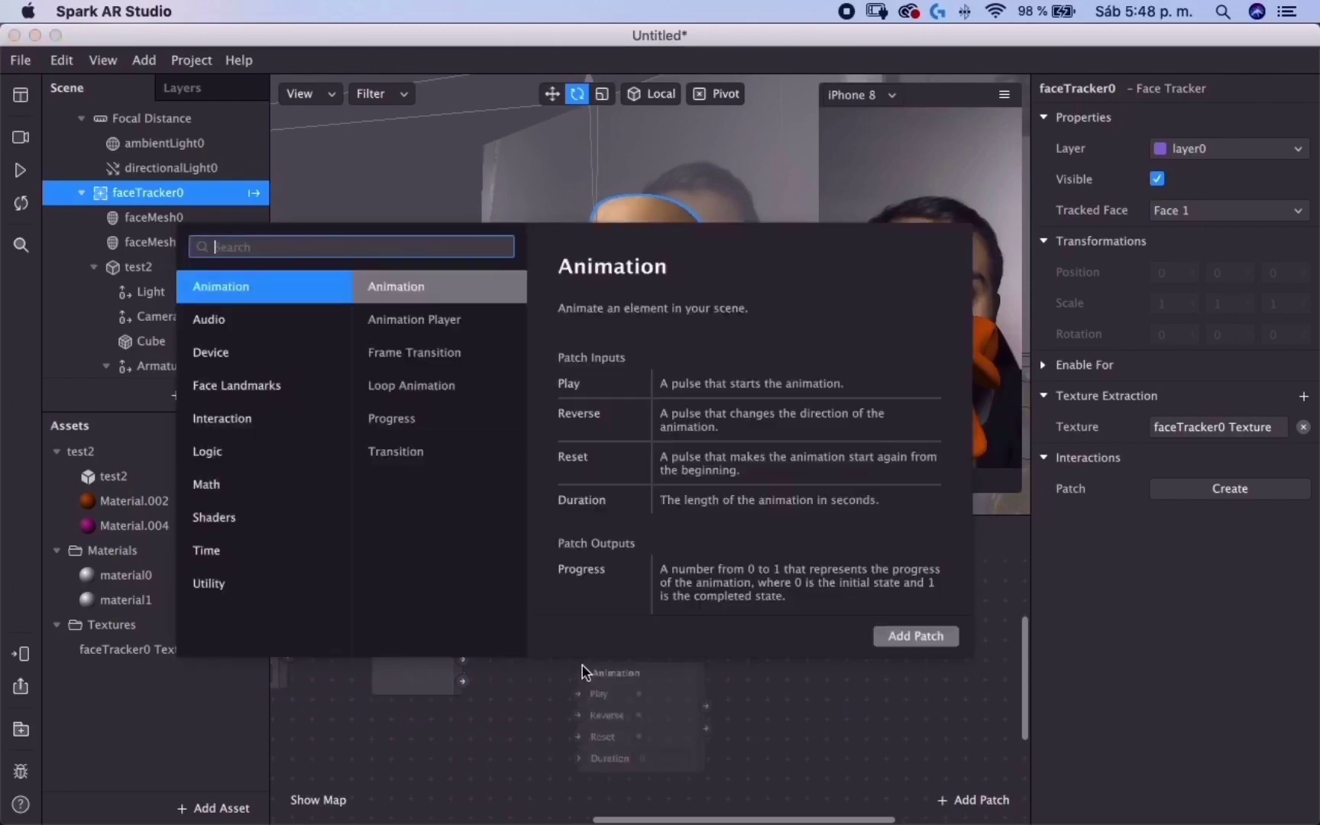
{"action": "type", "text": "mou"}
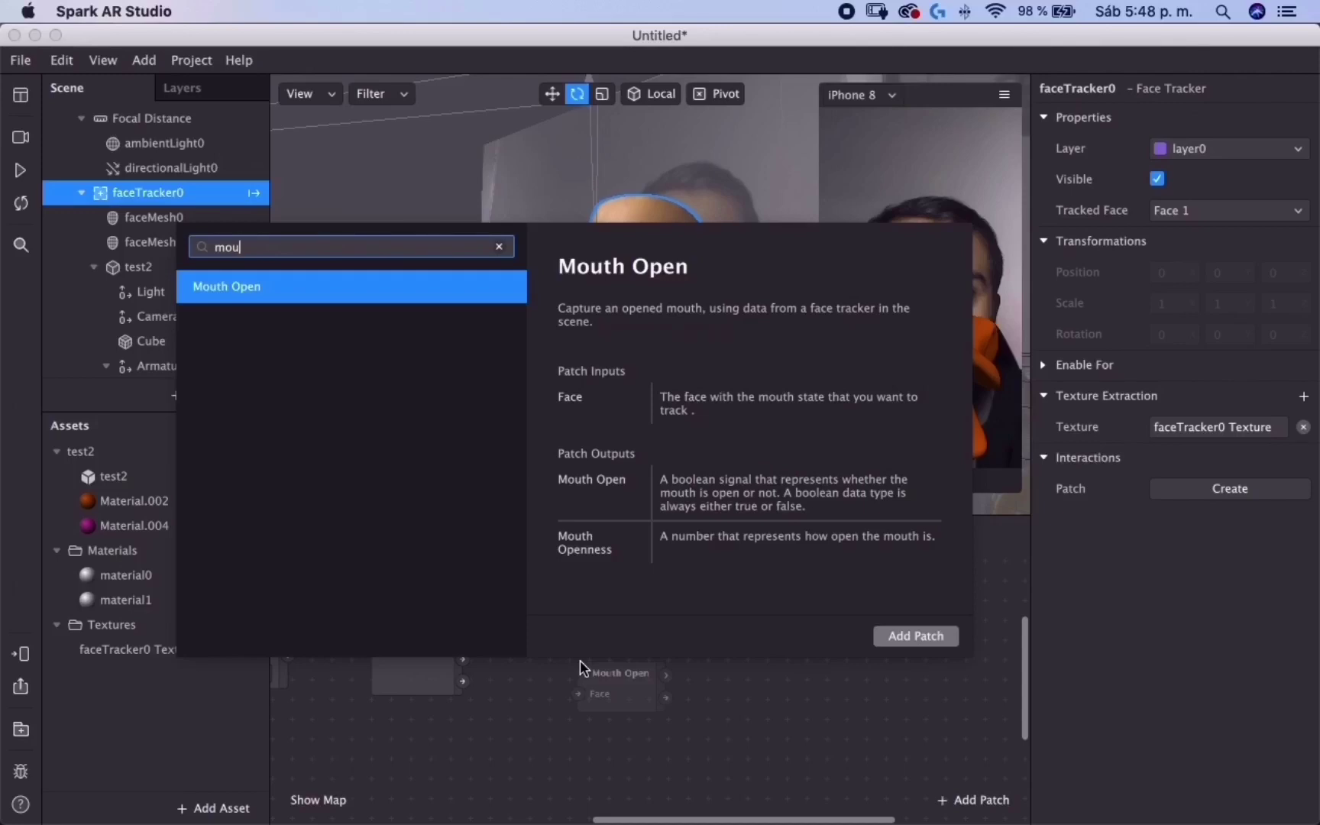
{"action": "key", "text": "Return"}
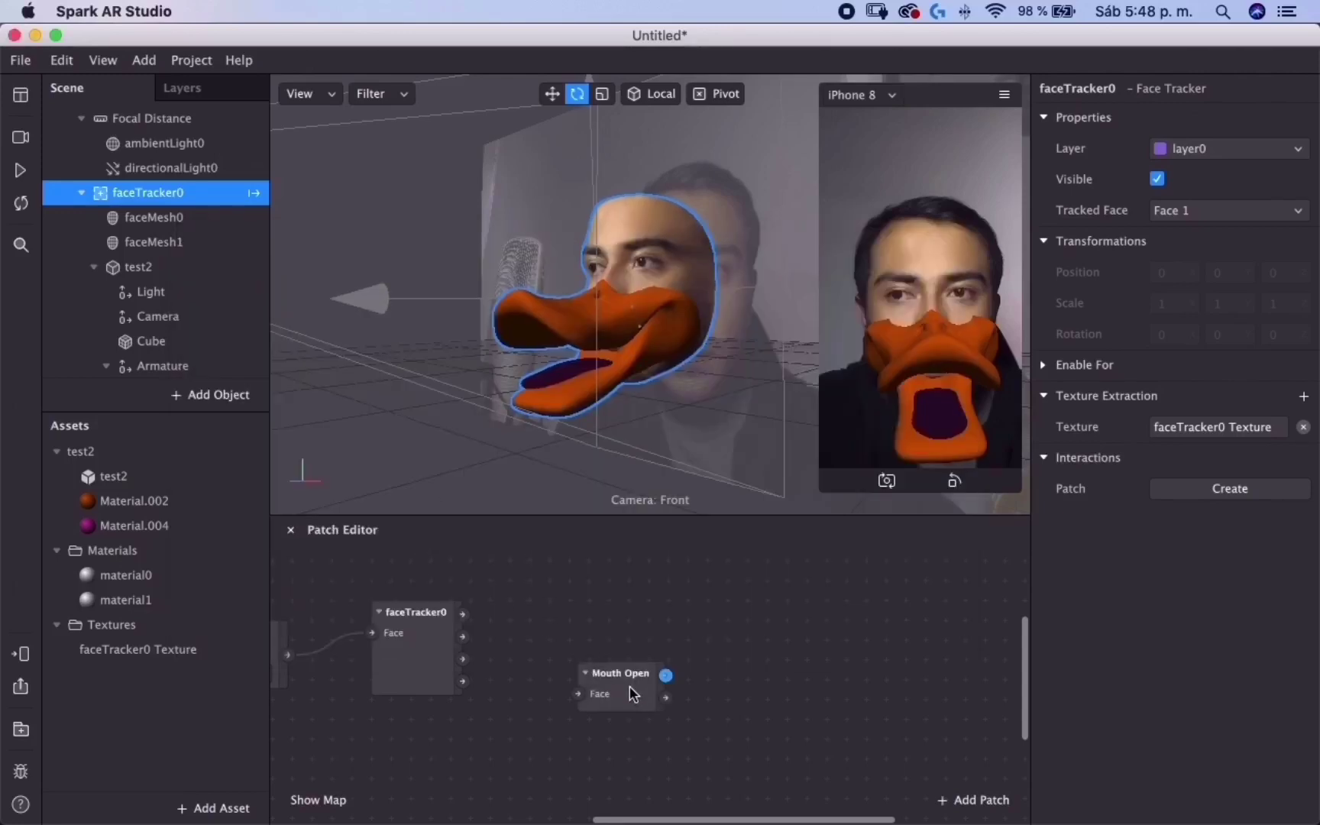
{"action": "left_click_drag", "start_coordinate": [625, 682], "coordinate": [570, 613]}
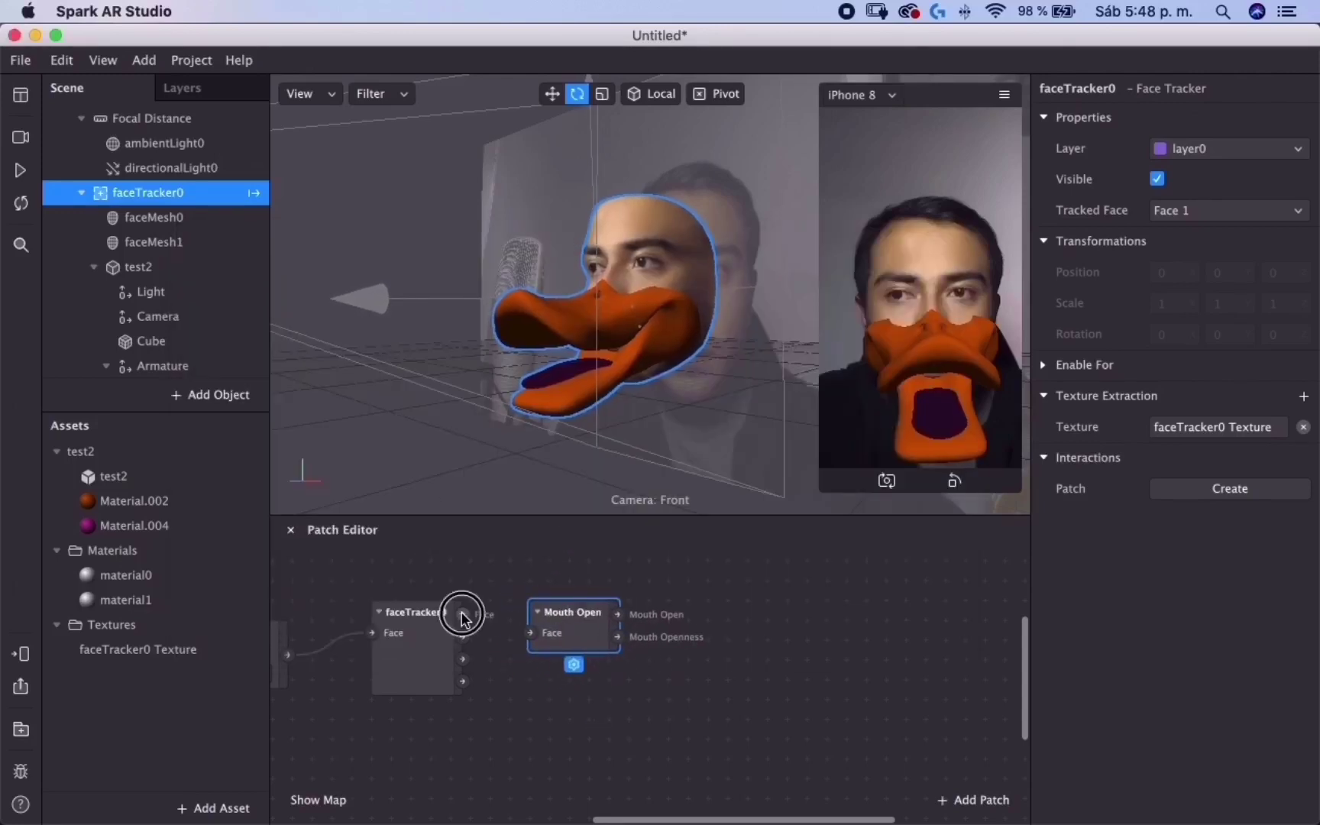
{"action": "left_click_drag", "start_coordinate": [463, 617], "coordinate": [538, 634]}
Step: Add a Multiply patch after Mouth Open and connect the Mouth Openness output to its first input
{"action": "scroll", "coordinate": [685, 616], "scroll_direction": "right", "scroll_amount": 3}
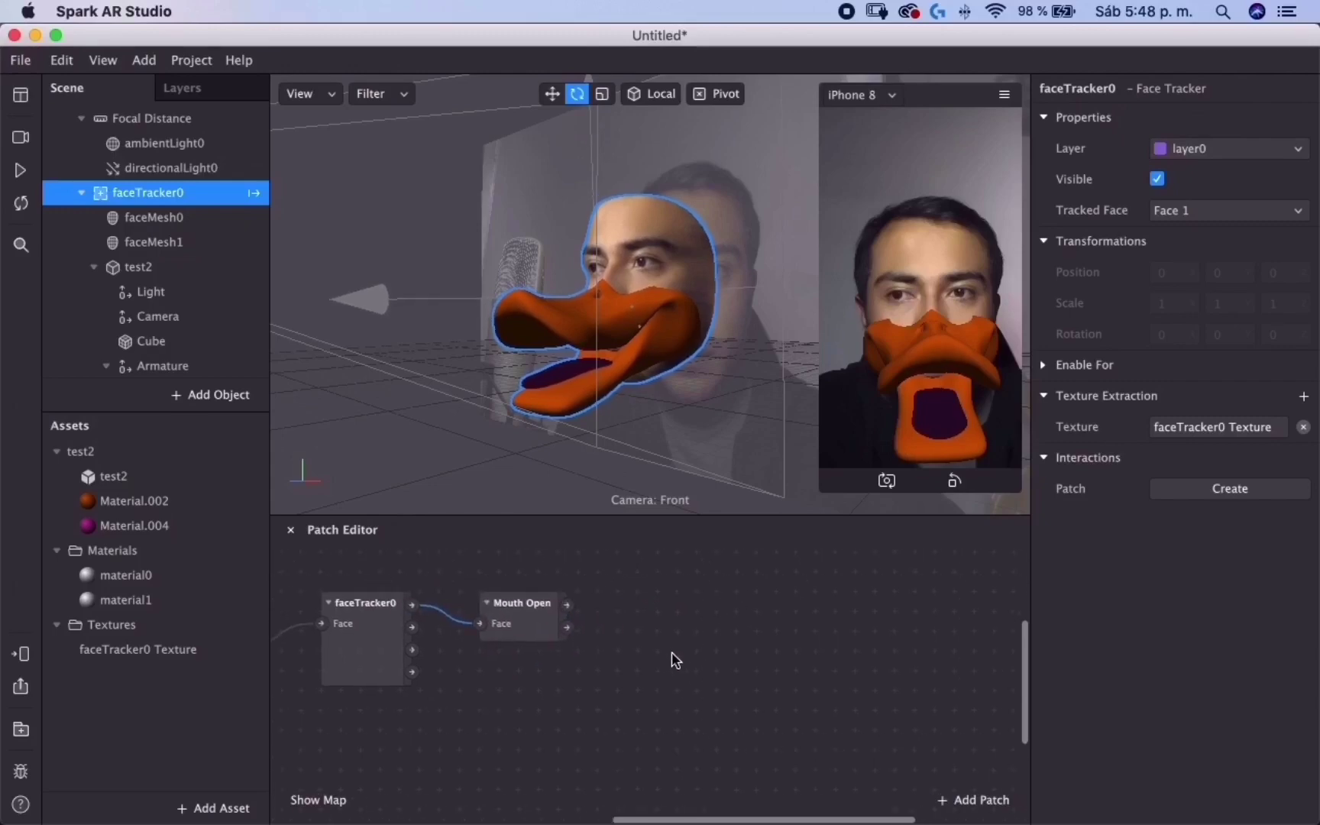
{"action": "right_click", "coordinate": [636, 666]}
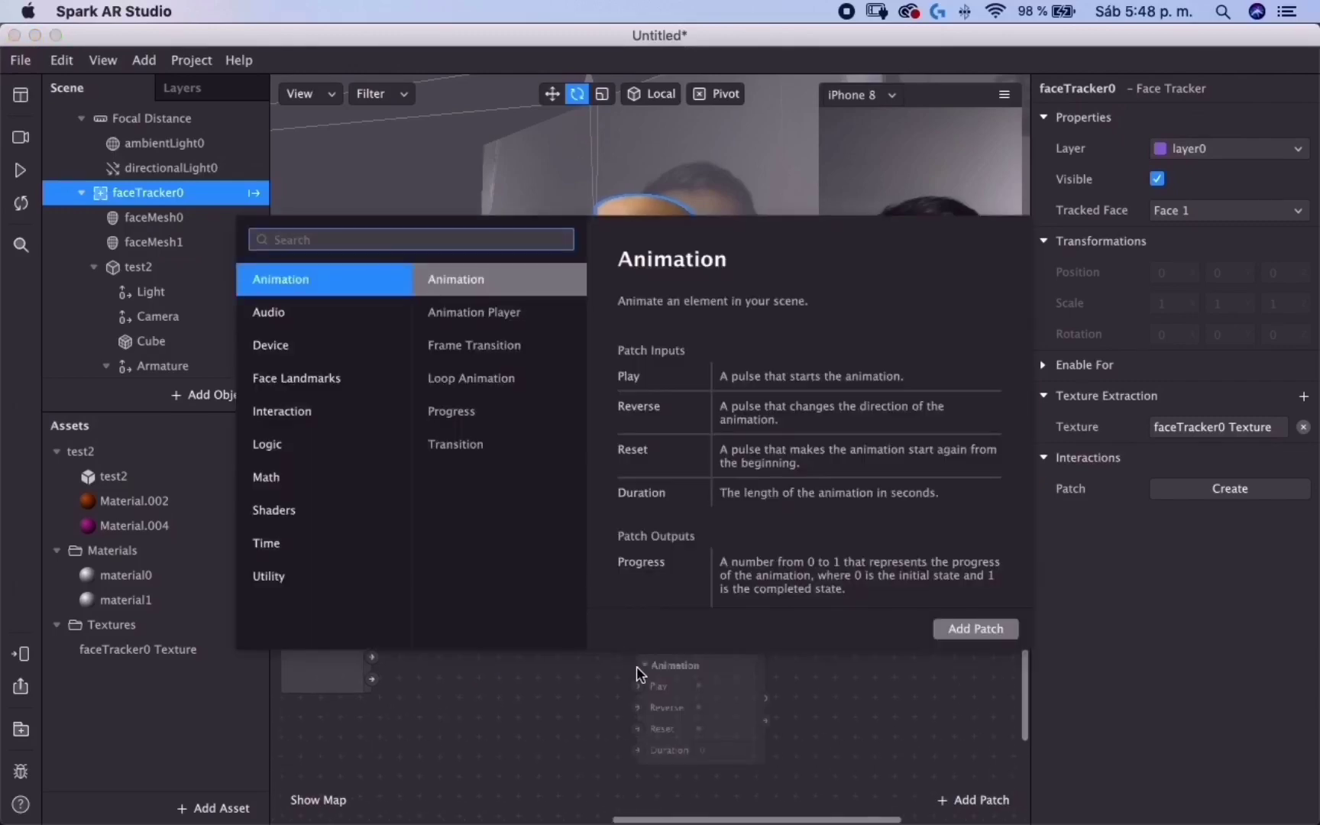
{"action": "type", "text": "mu"}
{"action": "key", "text": "Down"}
{"action": "key", "text": "Down"}
{"action": "key", "text": "Return"}
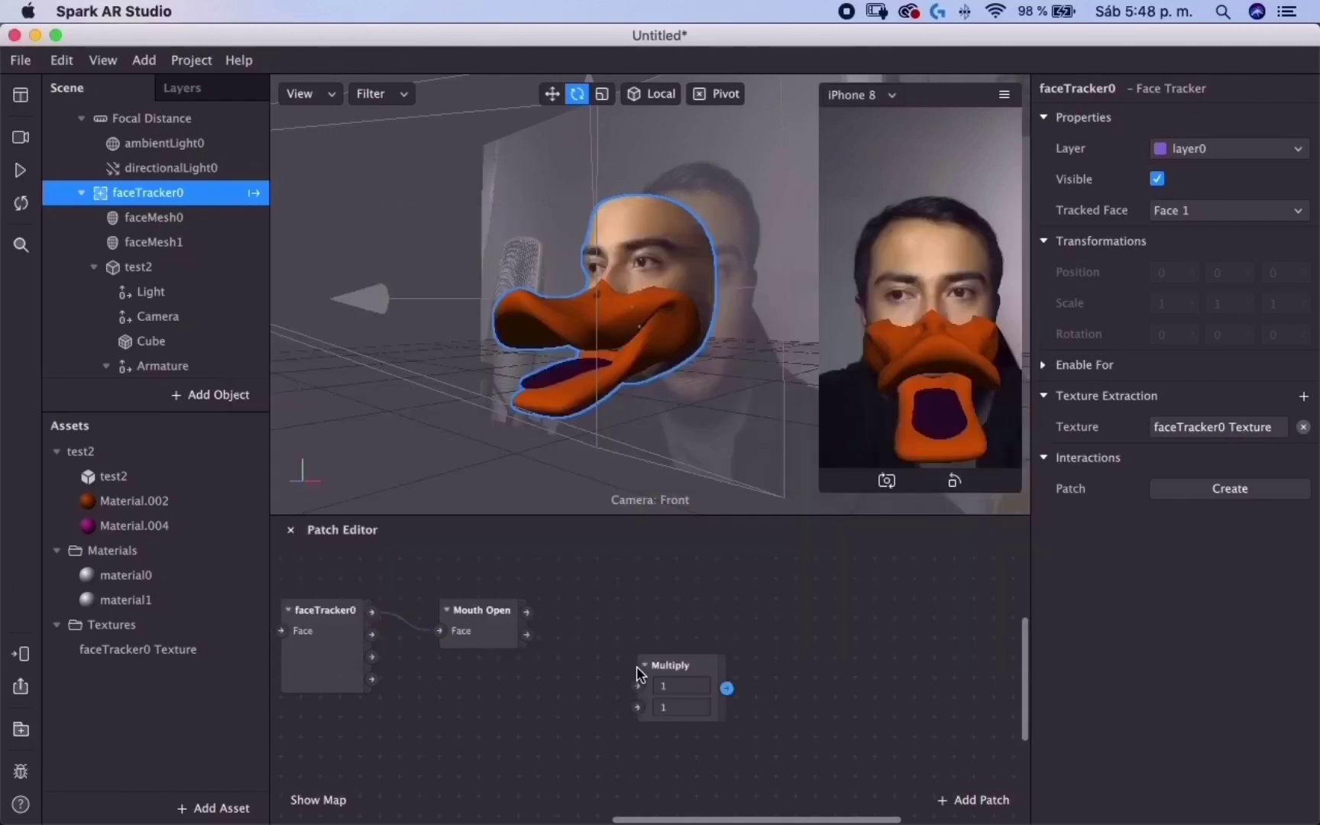
{"action": "left_click_drag", "start_coordinate": [672, 666], "coordinate": [608, 611]}
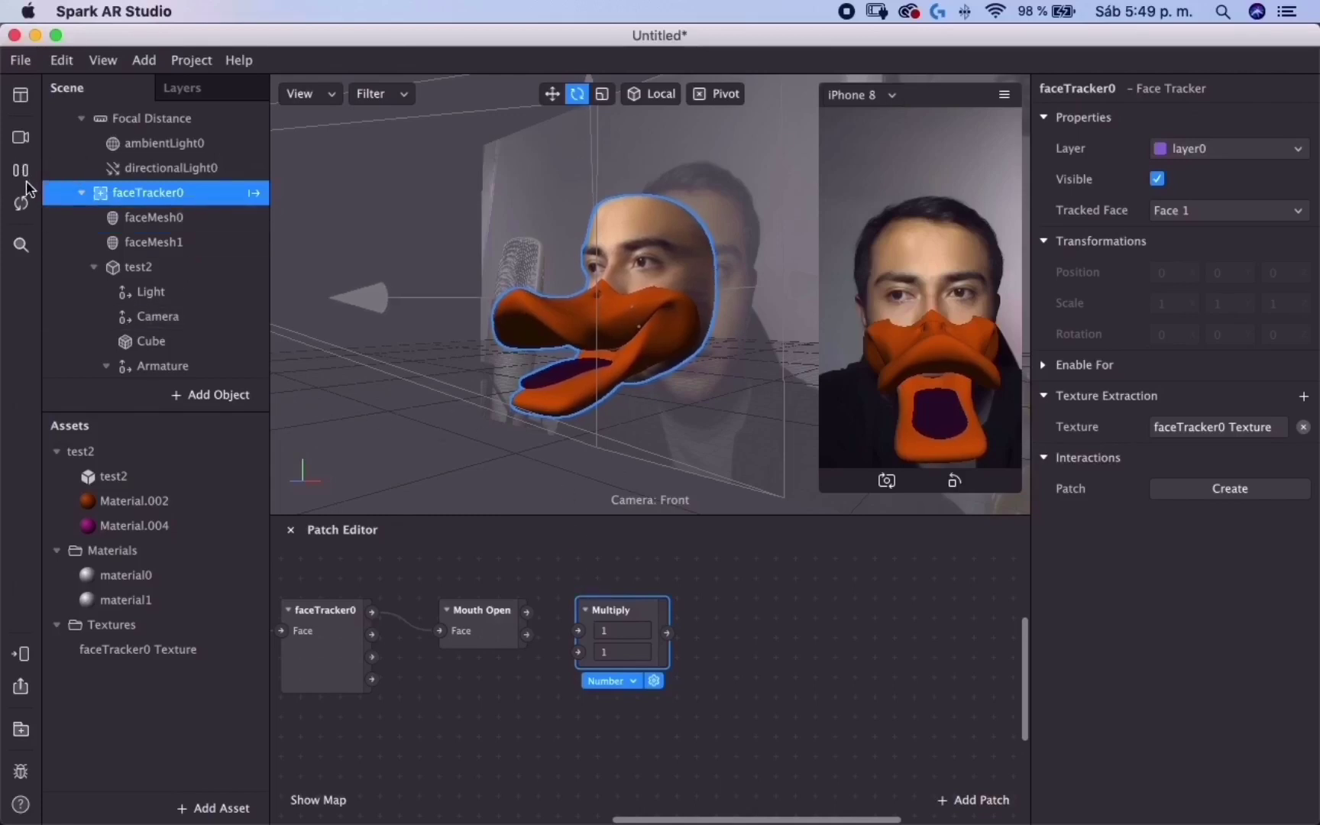
{"action": "left_click", "coordinate": [679, 604]}
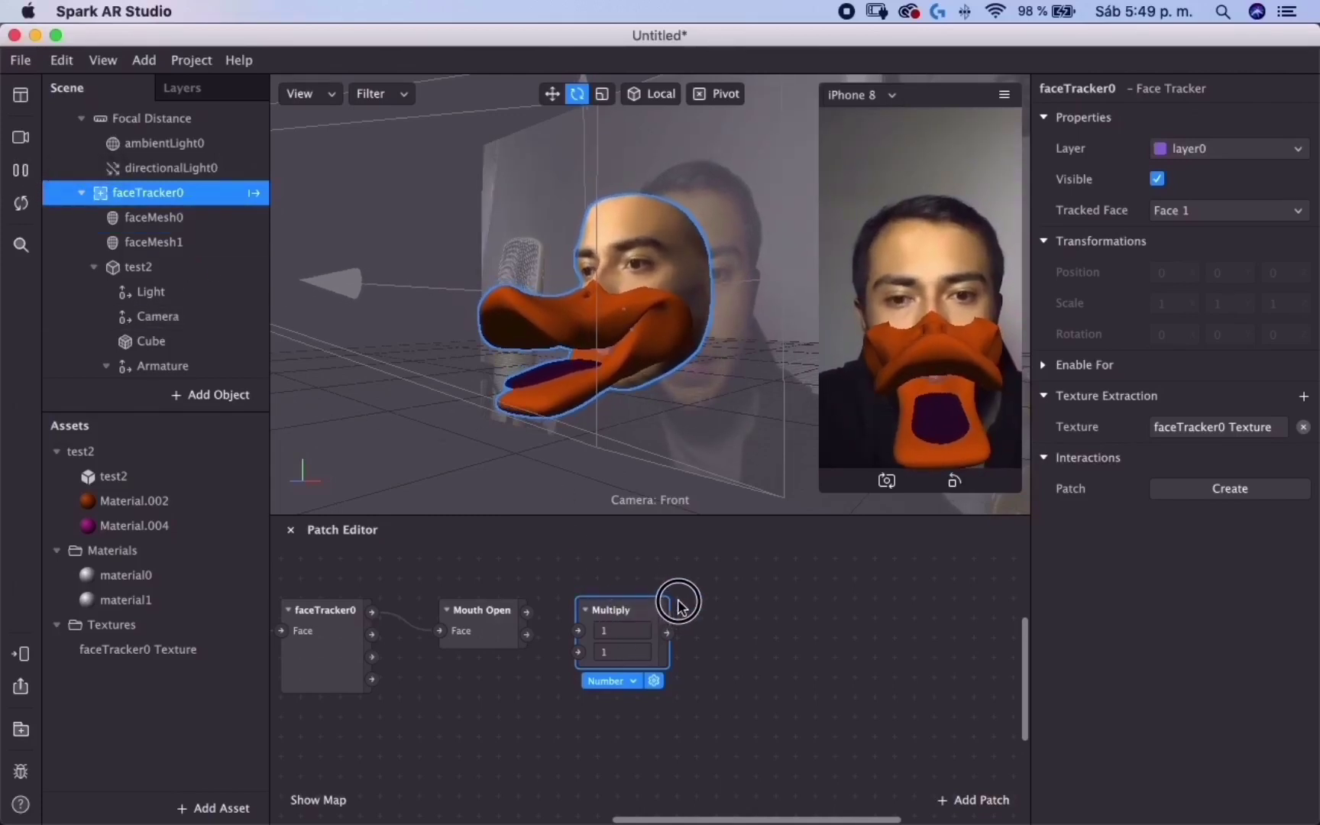
{"action": "left_click_drag", "start_coordinate": [678, 605], "coordinate": [719, 605]}
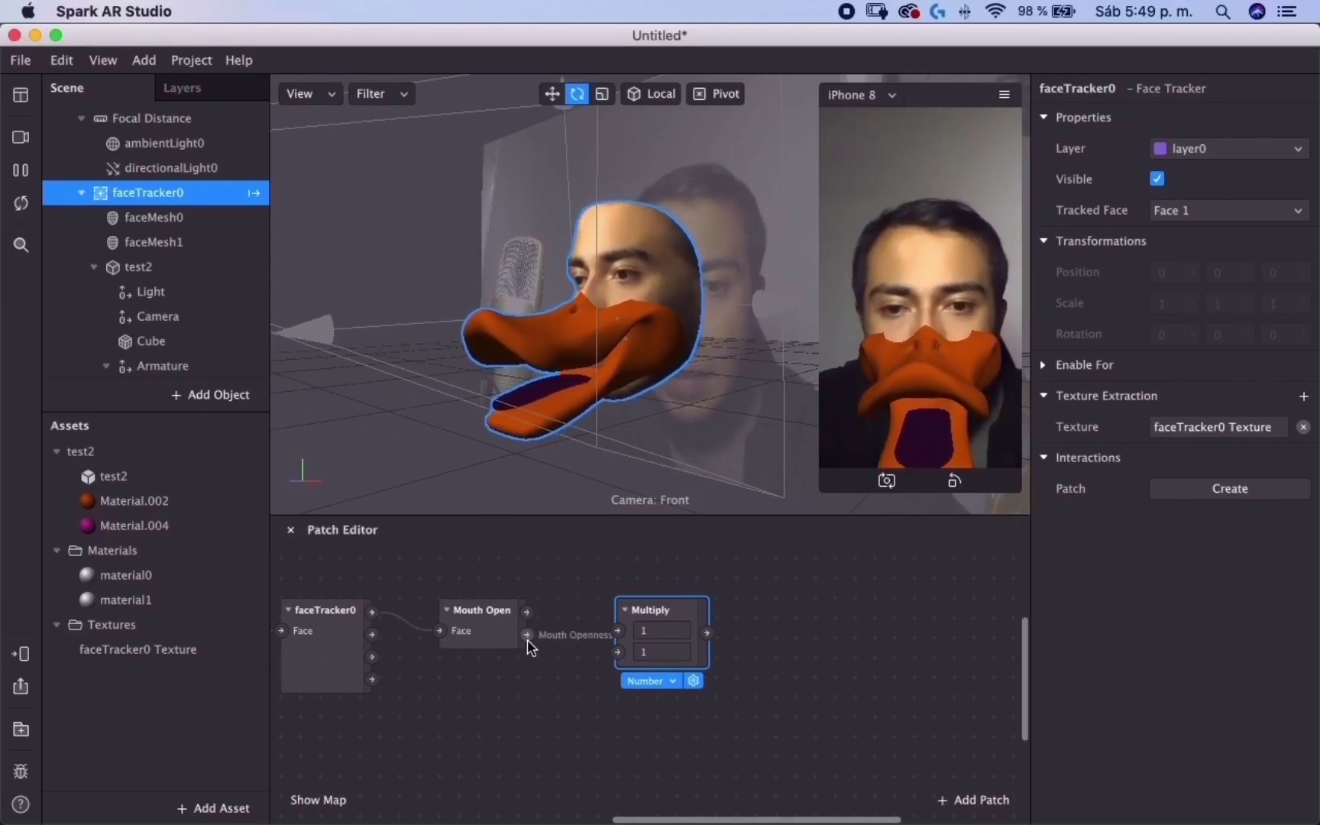
{"action": "left_click_drag", "start_coordinate": [528, 635], "coordinate": [634, 620]}
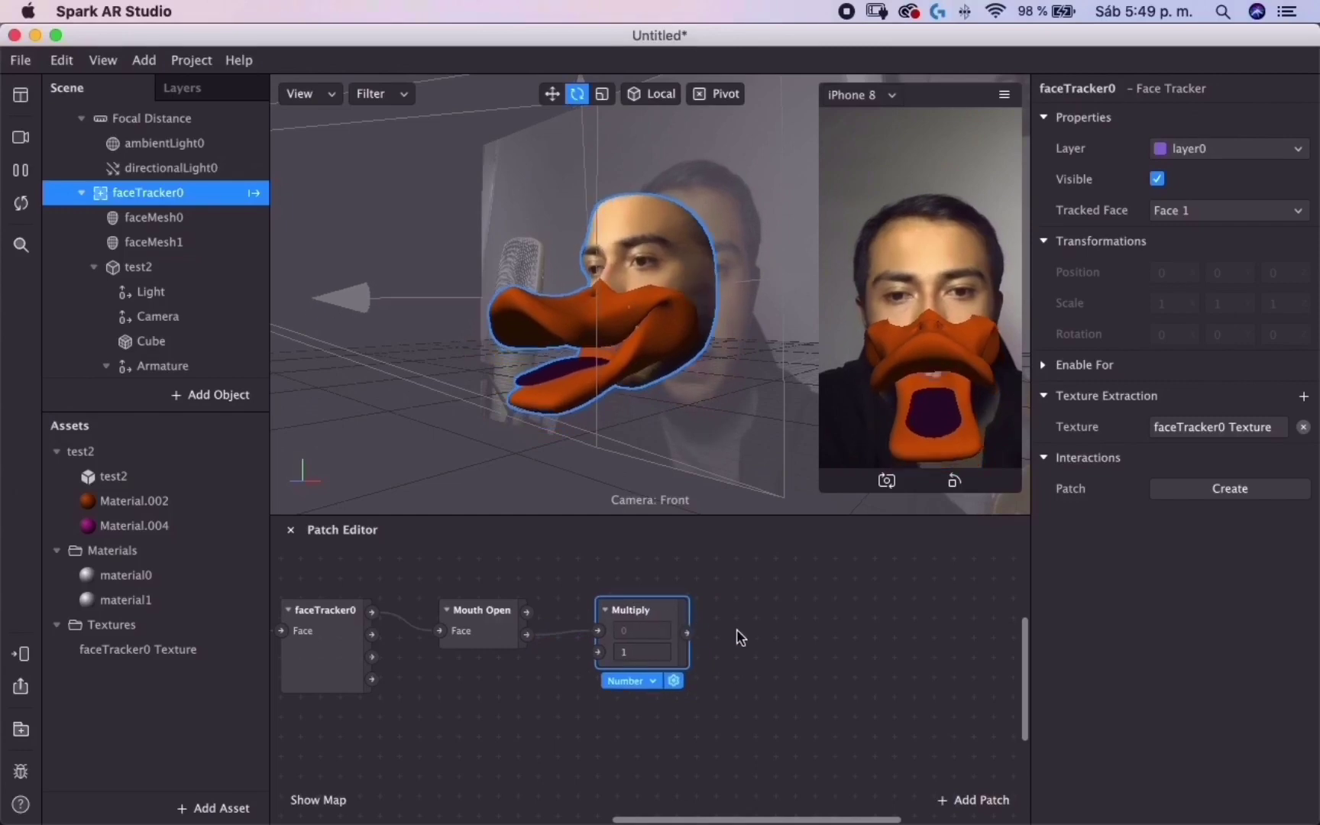
Step: Add a Clamp patch, connect the Multiply output to its value input and align it beside Multiply
{"action": "scroll", "coordinate": [736, 630], "scroll_direction": "right", "scroll_amount": 3}
{"action": "double_click", "coordinate": [682, 682]}
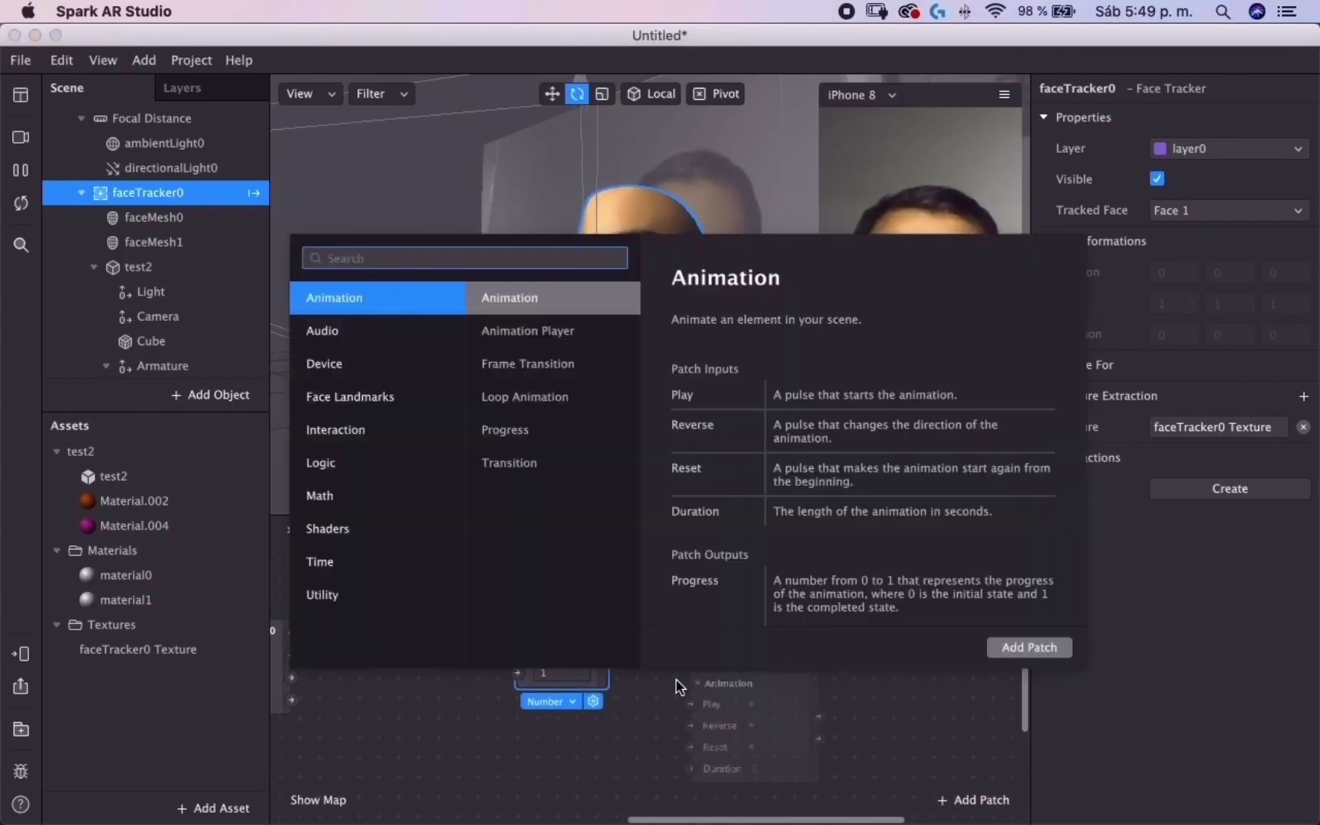
{"action": "type", "text": "clam"}
{"action": "key", "text": "Return"}
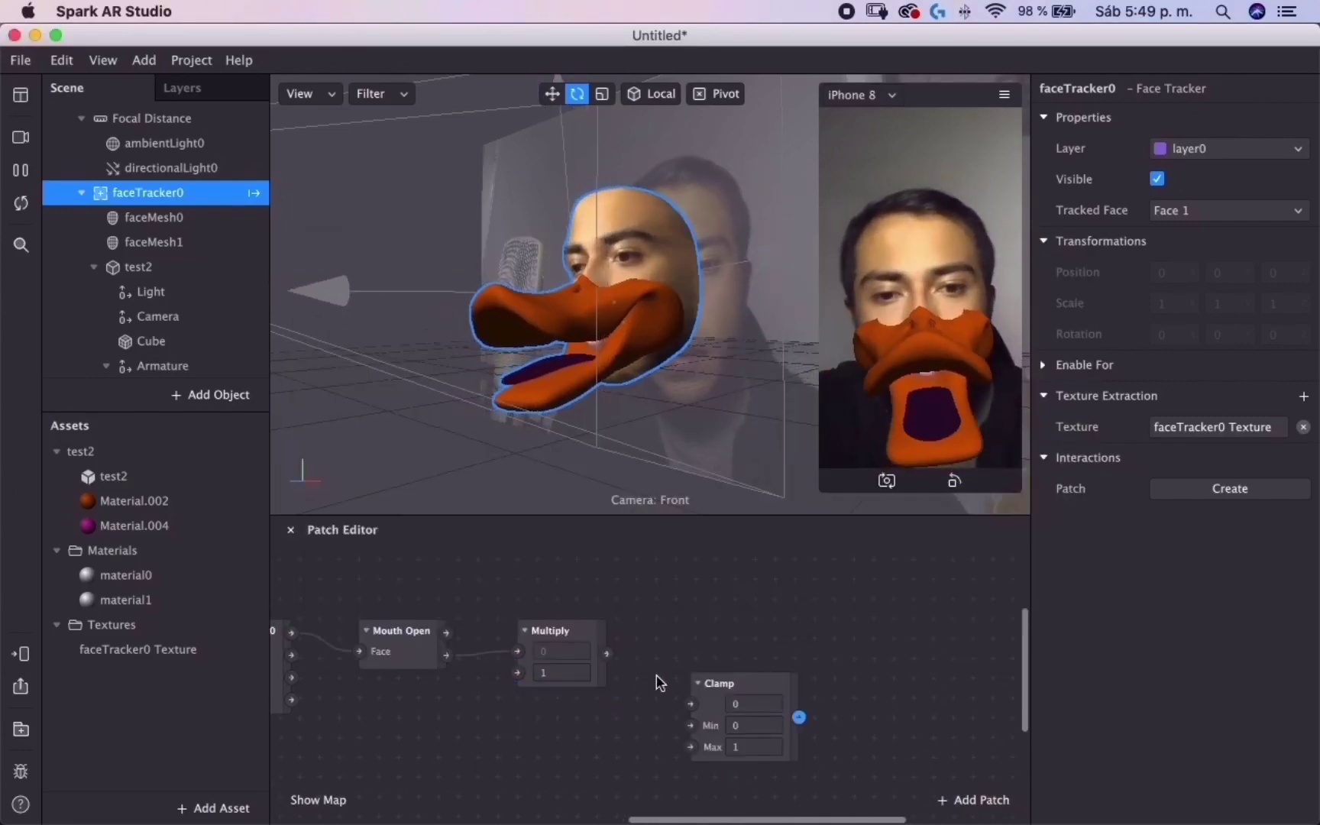
{"action": "left_click_drag", "start_coordinate": [675, 728], "coordinate": [644, 695]}
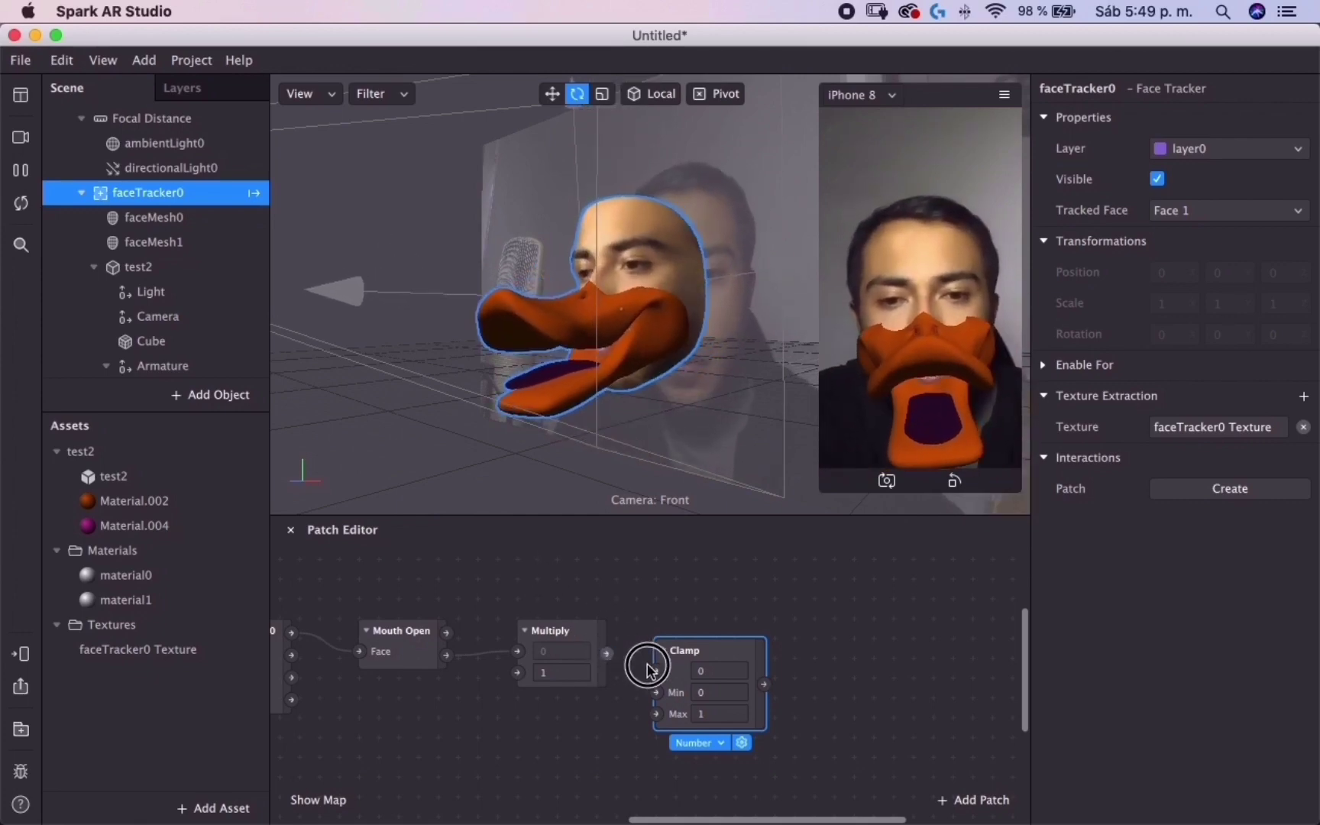
{"action": "left_click_drag", "start_coordinate": [648, 669], "coordinate": [607, 653]}
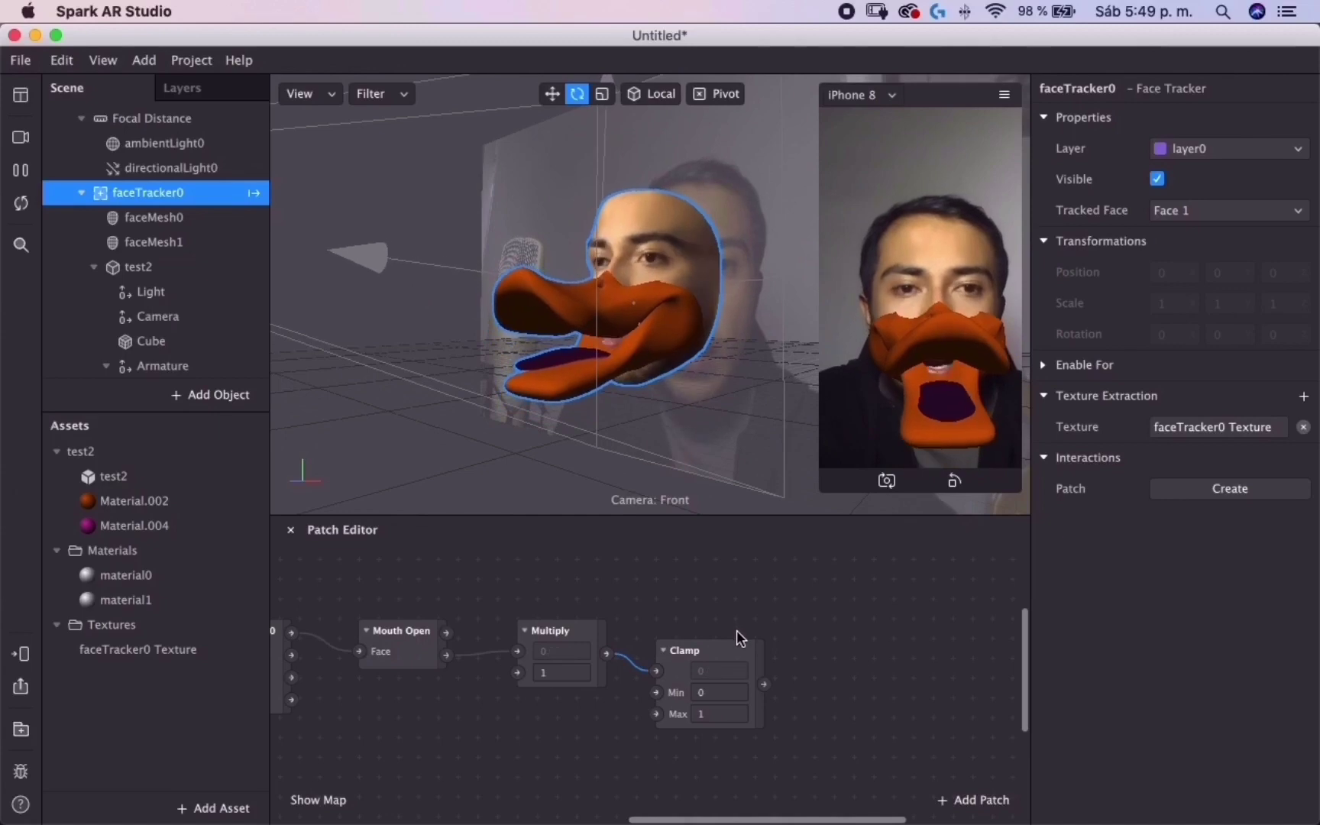
{"action": "left_click", "coordinate": [727, 655]}
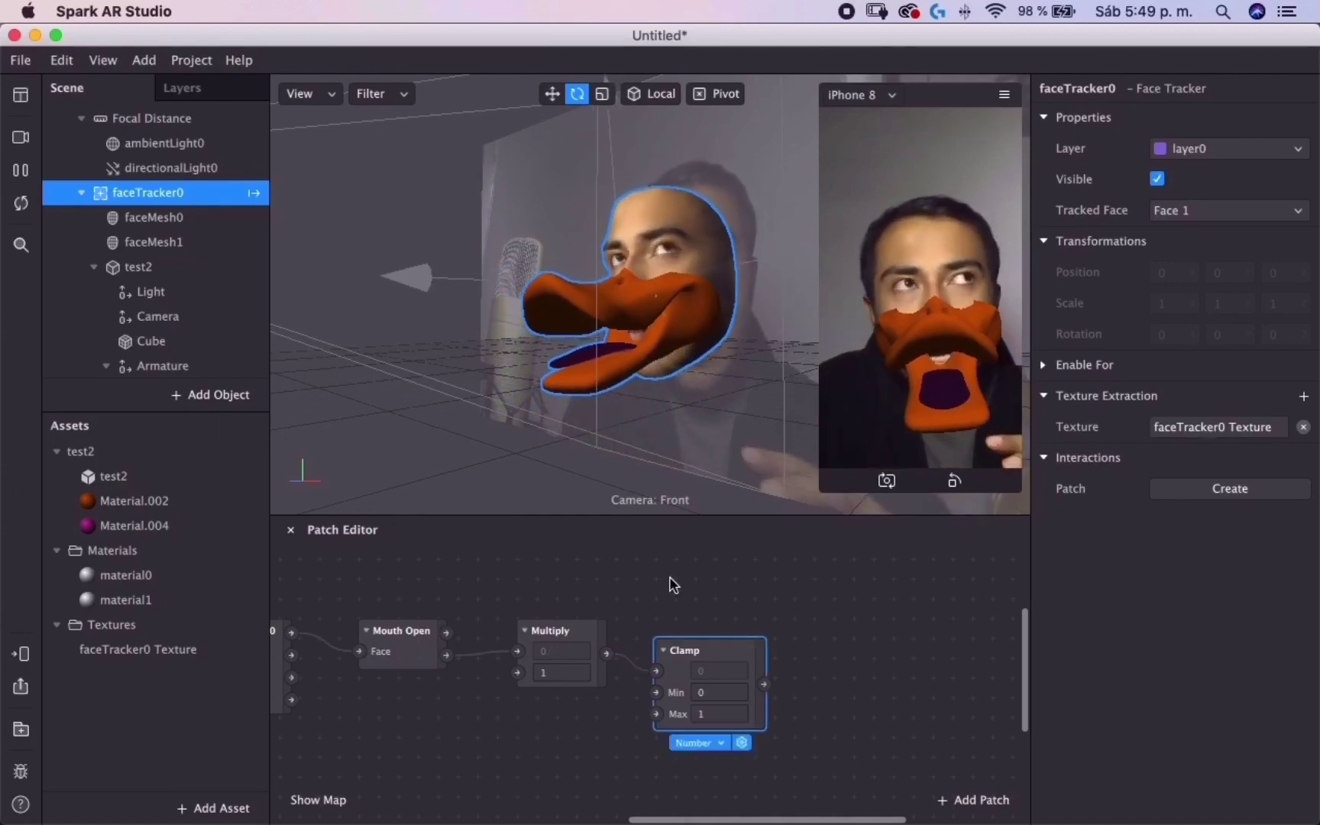
{"action": "left_click_drag", "start_coordinate": [735, 665], "coordinate": [714, 646]}
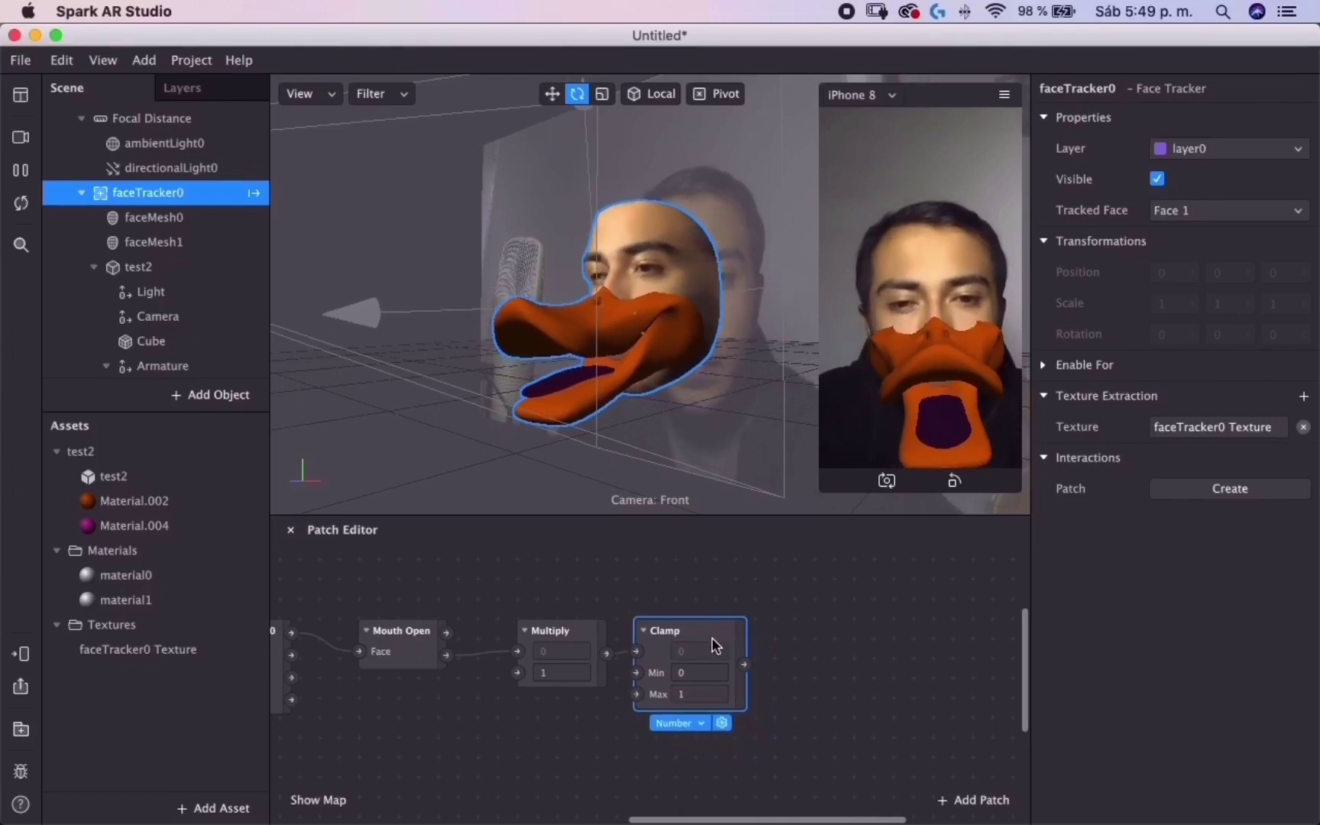
Step: Add a Pack patch and place it after the Clamp patch
{"action": "double_click", "coordinate": [792, 656]}
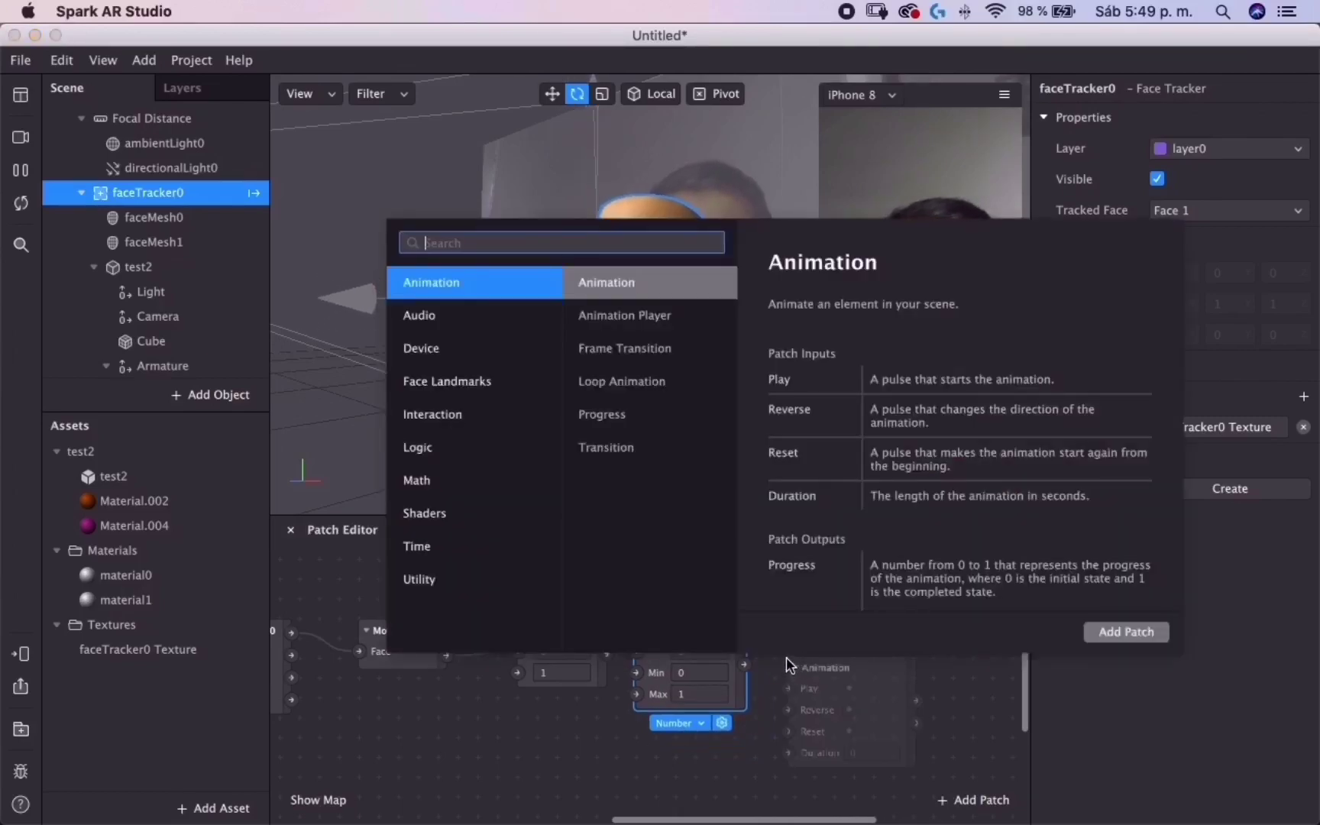
{"action": "left_click", "coordinate": [766, 697]}
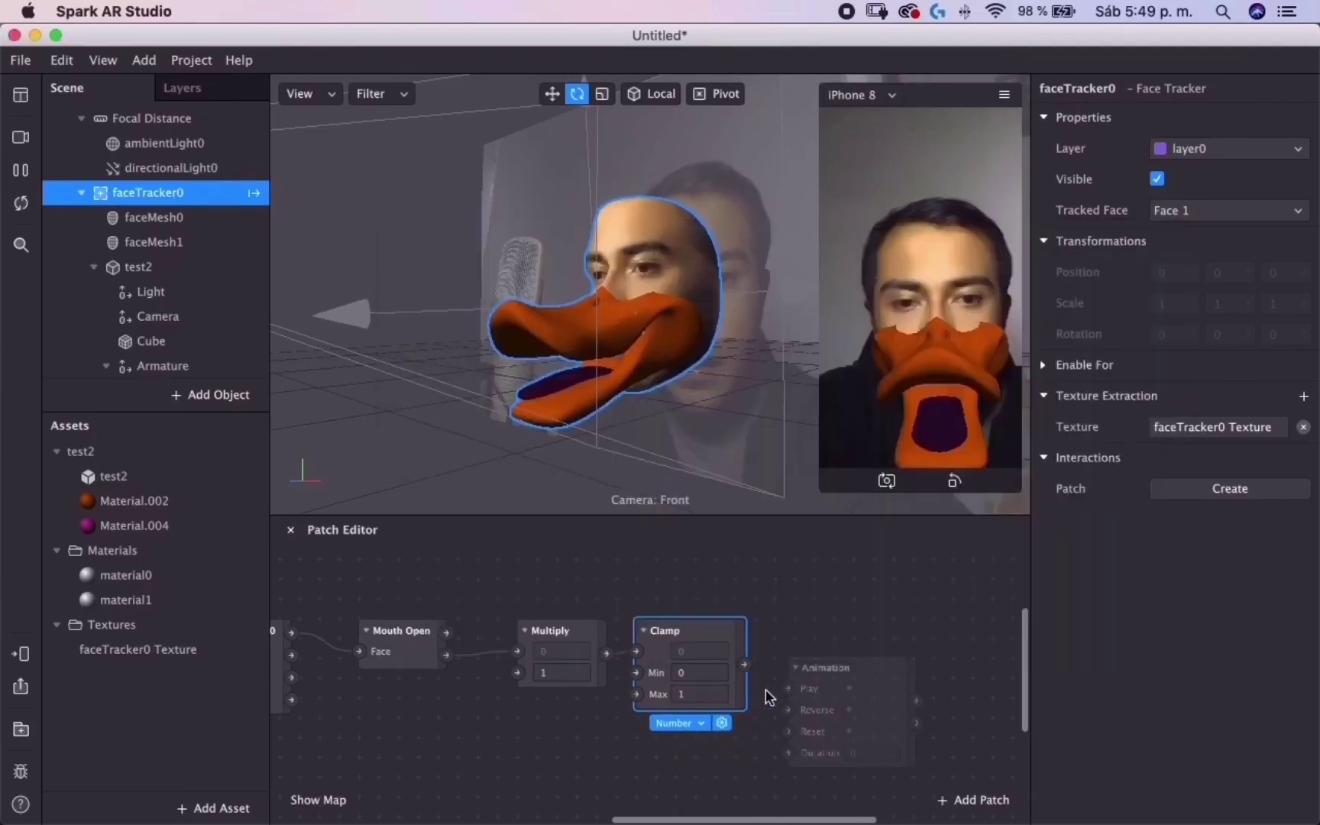
{"action": "double_click", "coordinate": [784, 689]}
{"action": "type", "text": "pack"}
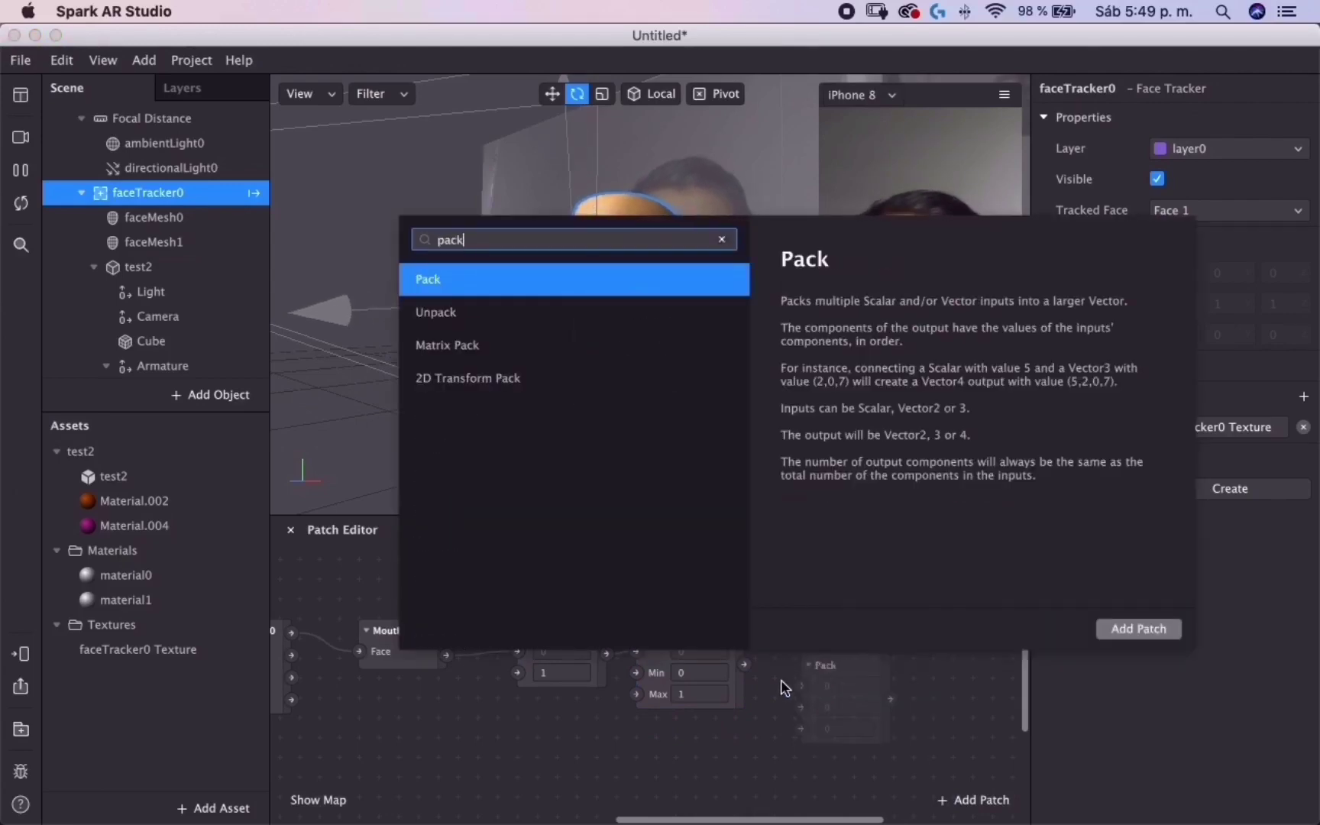
{"action": "key", "text": "Return"}
{"action": "left_click", "coordinate": [808, 657]}
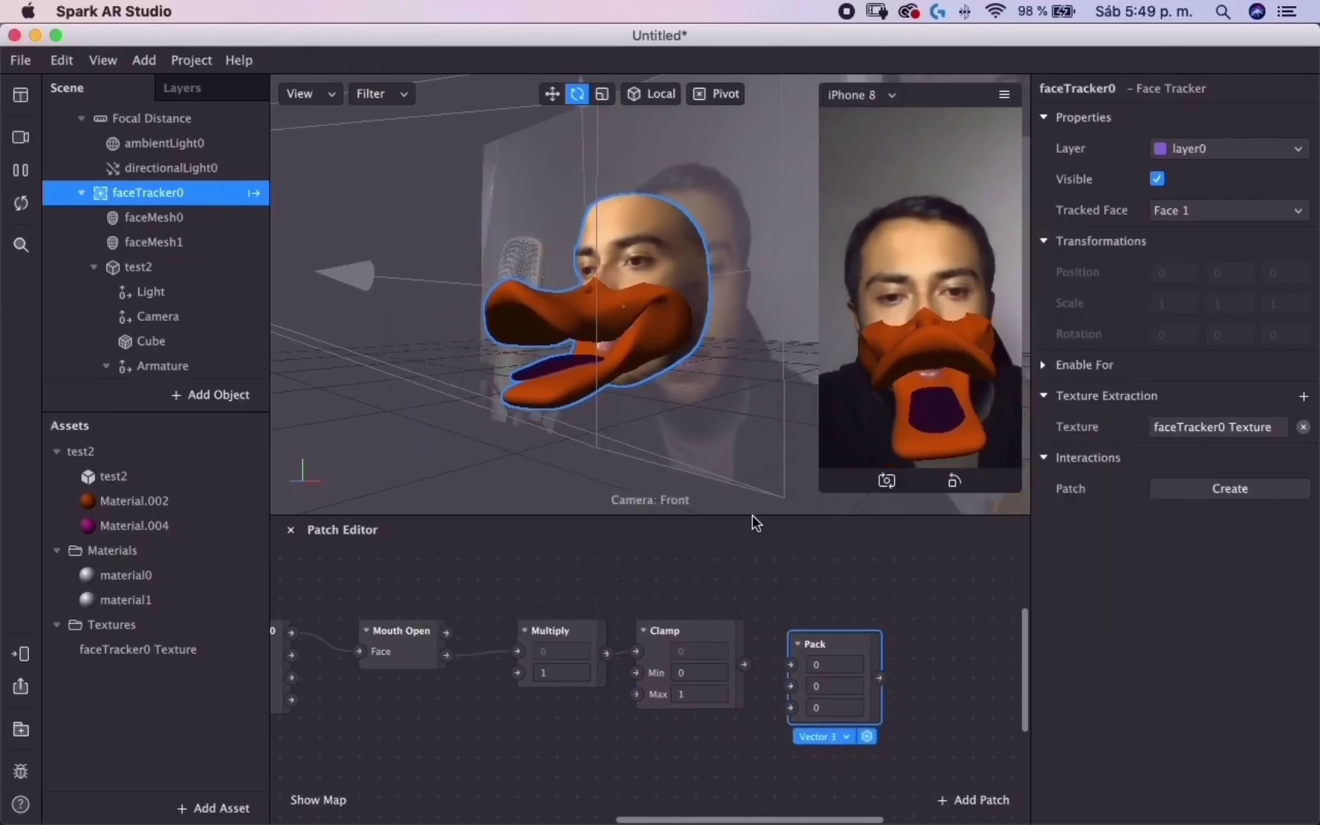
Step: Pause the preview and rotate the Bone.001 joint to about 88 degrees on X so the beak closes
{"action": "scroll", "coordinate": [229, 319], "scroll_direction": "down", "scroll_amount": 2}
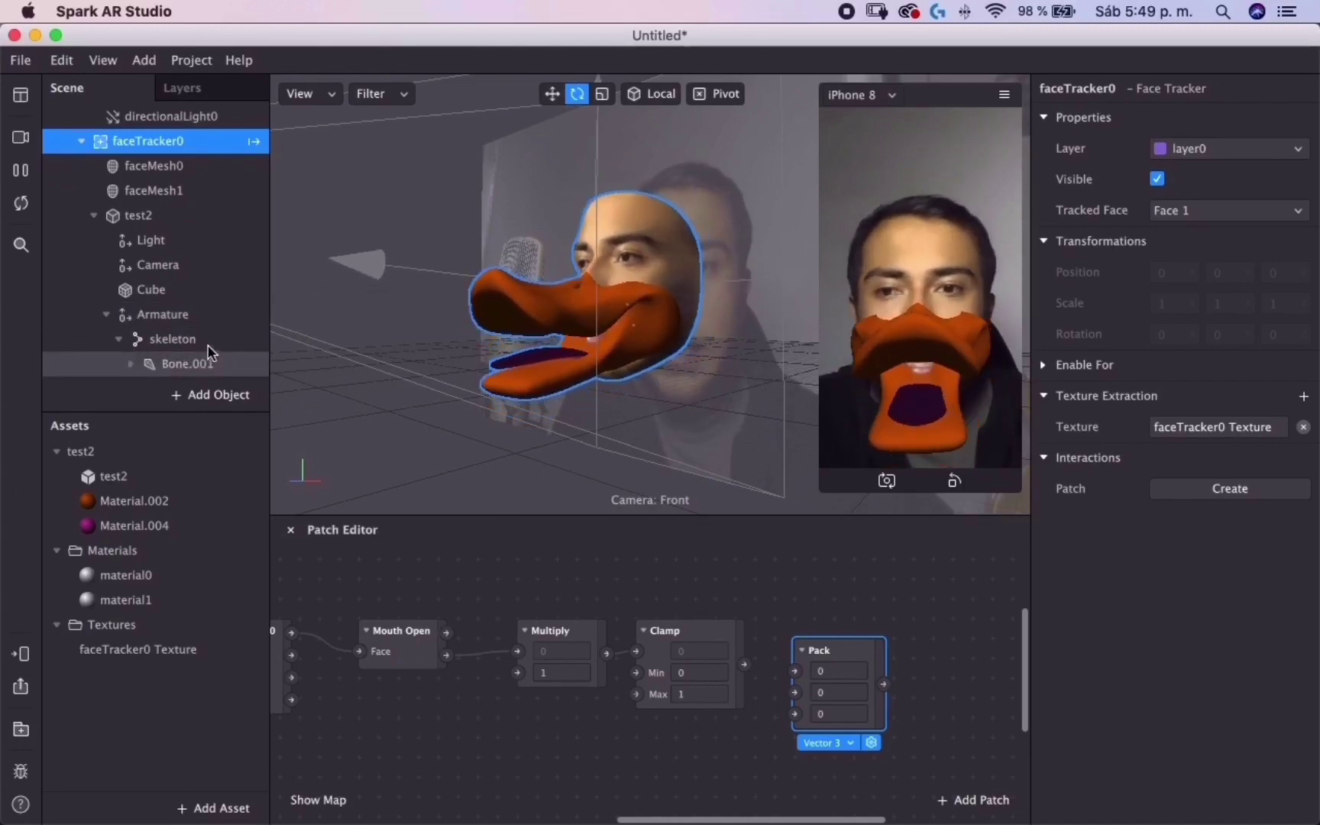
{"action": "scroll", "coordinate": [205, 342], "scroll_direction": "down", "scroll_amount": 2}
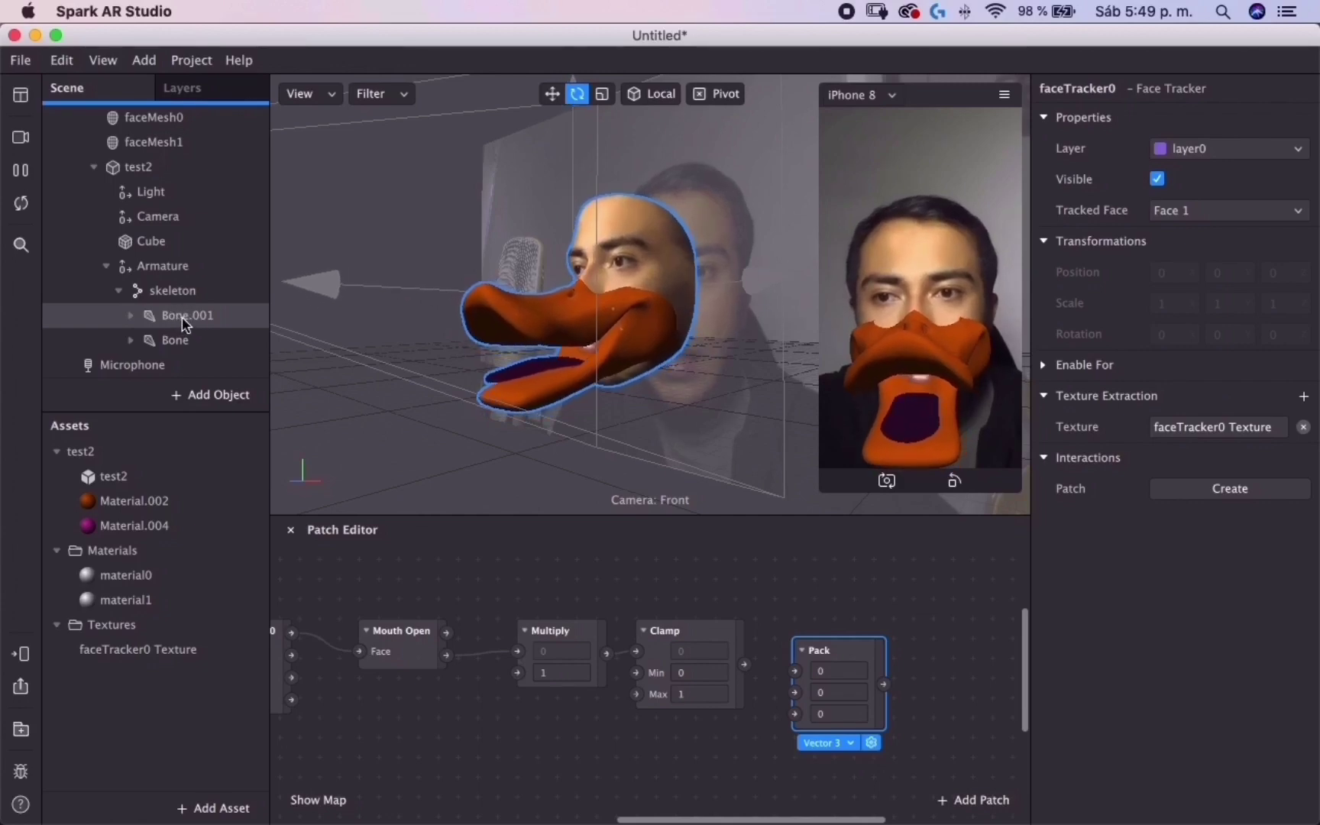
{"action": "left_click", "coordinate": [186, 316]}
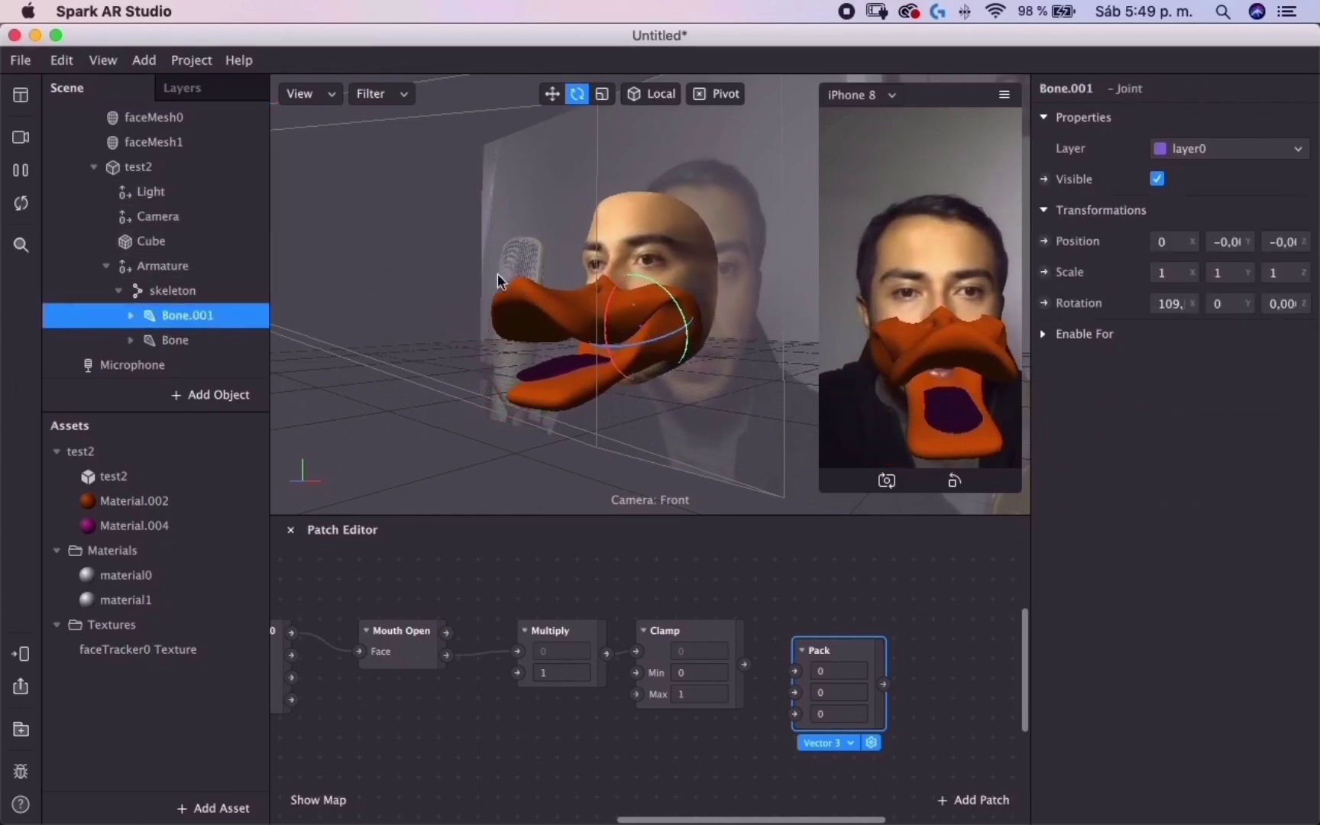
{"action": "left_click", "coordinate": [21, 172]}
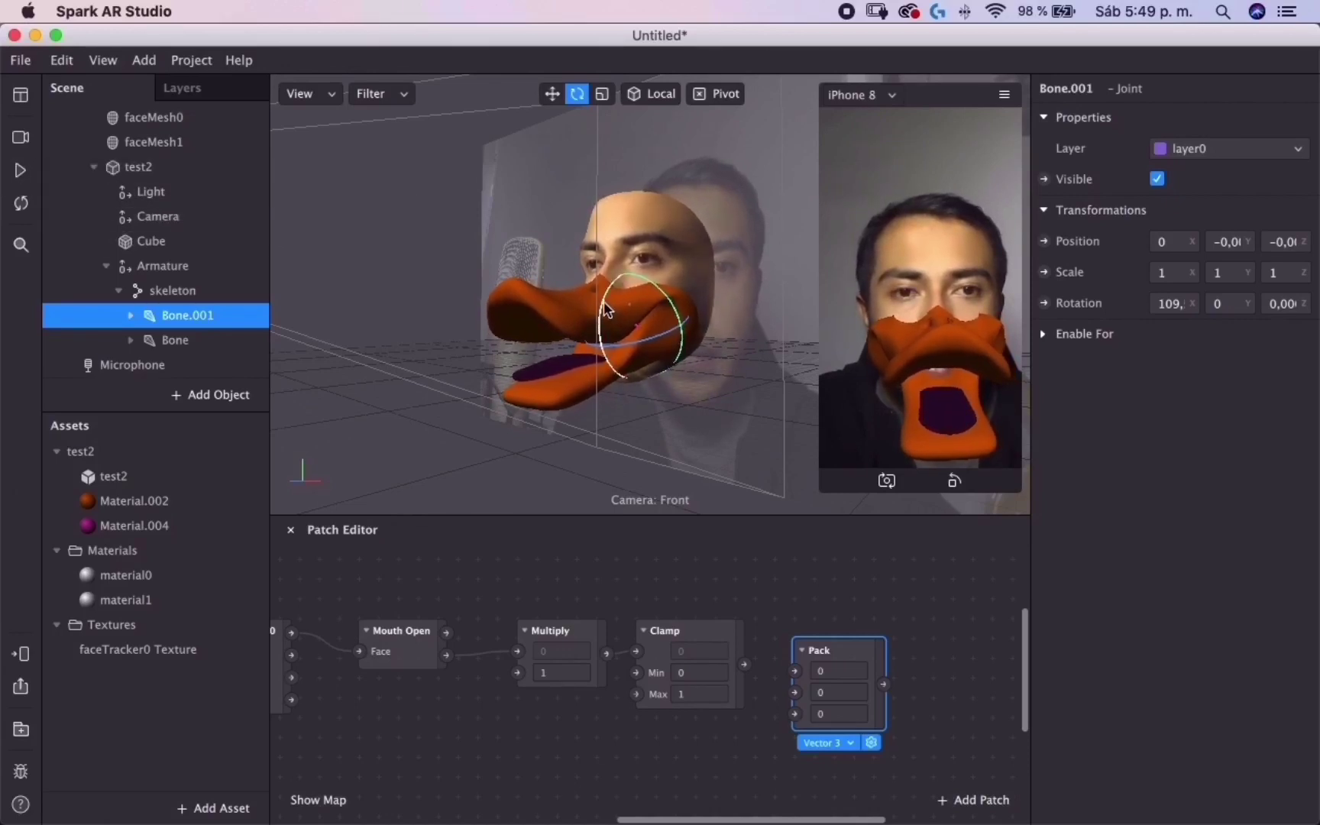
{"action": "mouse_move", "coordinate": [610, 315]}
{"action": "left_mouse_down"}
{"action": "mouse_move", "coordinate": [598, 275]}
{"action": "mouse_move", "coordinate": [604, 320]}
{"action": "mouse_move", "coordinate": [593, 278]}
{"action": "mouse_move", "coordinate": [605, 301]}
{"action": "left_mouse_up"}
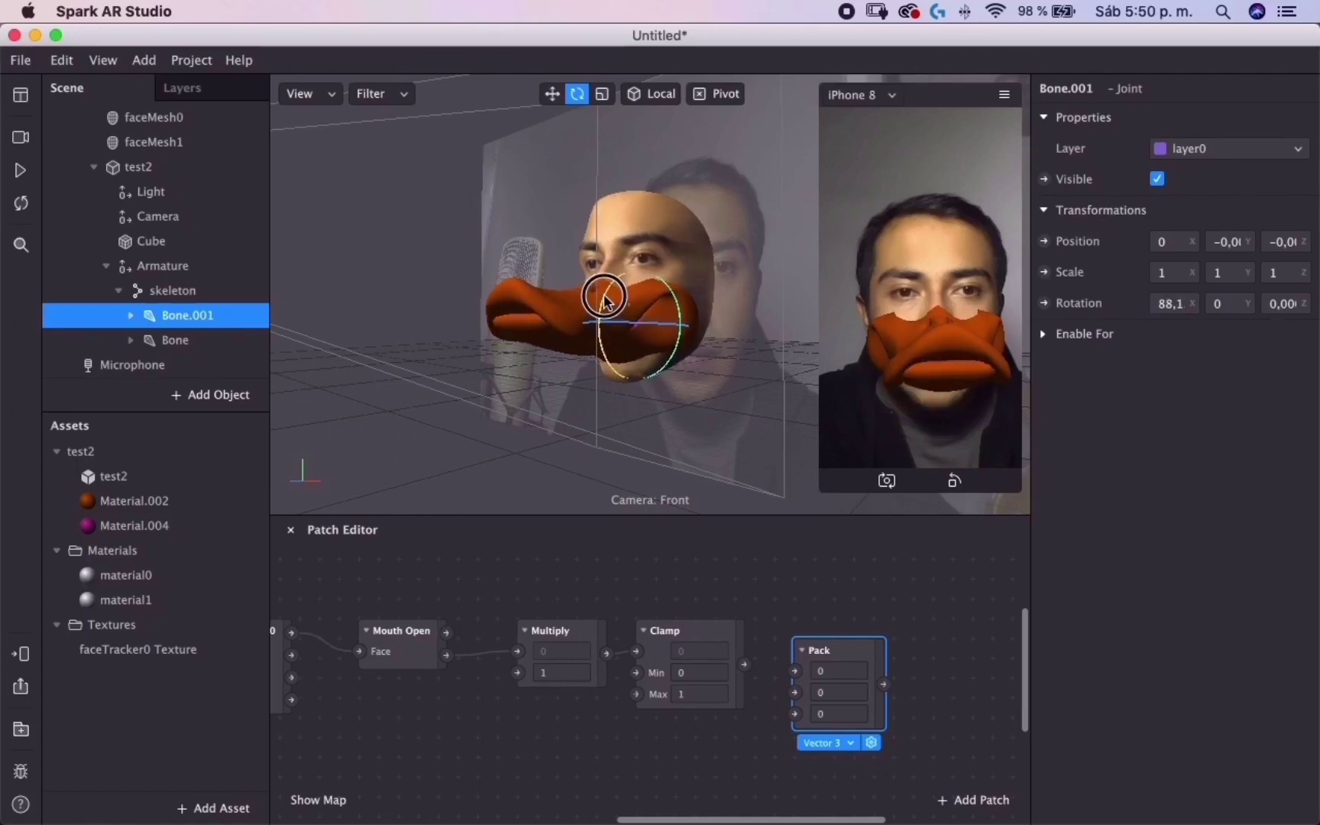
Step: Copy Bone.001's X rotation into the Clamp patch's Min value
{"action": "left_click", "coordinate": [1157, 304]}
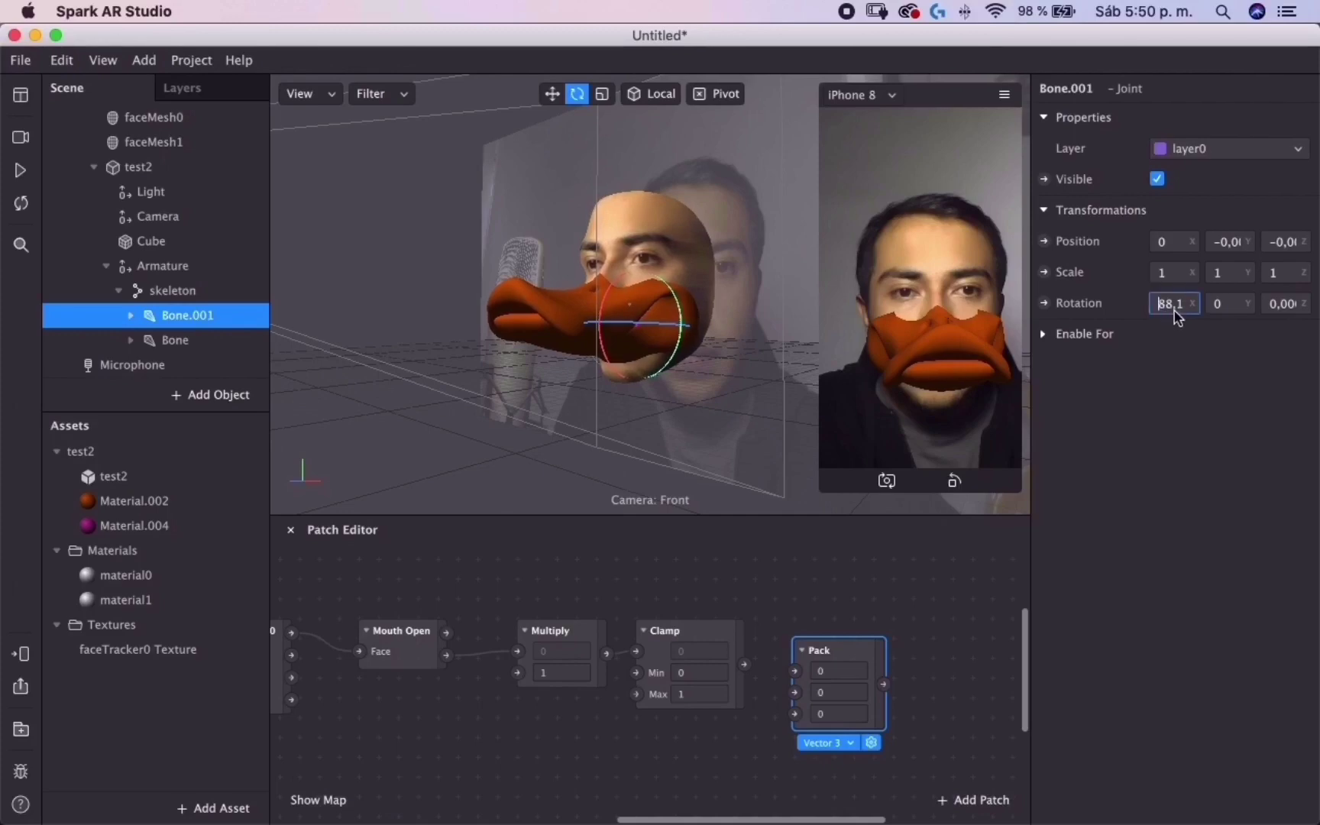
{"action": "left_click", "coordinate": [841, 692]}
{"action": "left_click", "coordinate": [677, 673]}
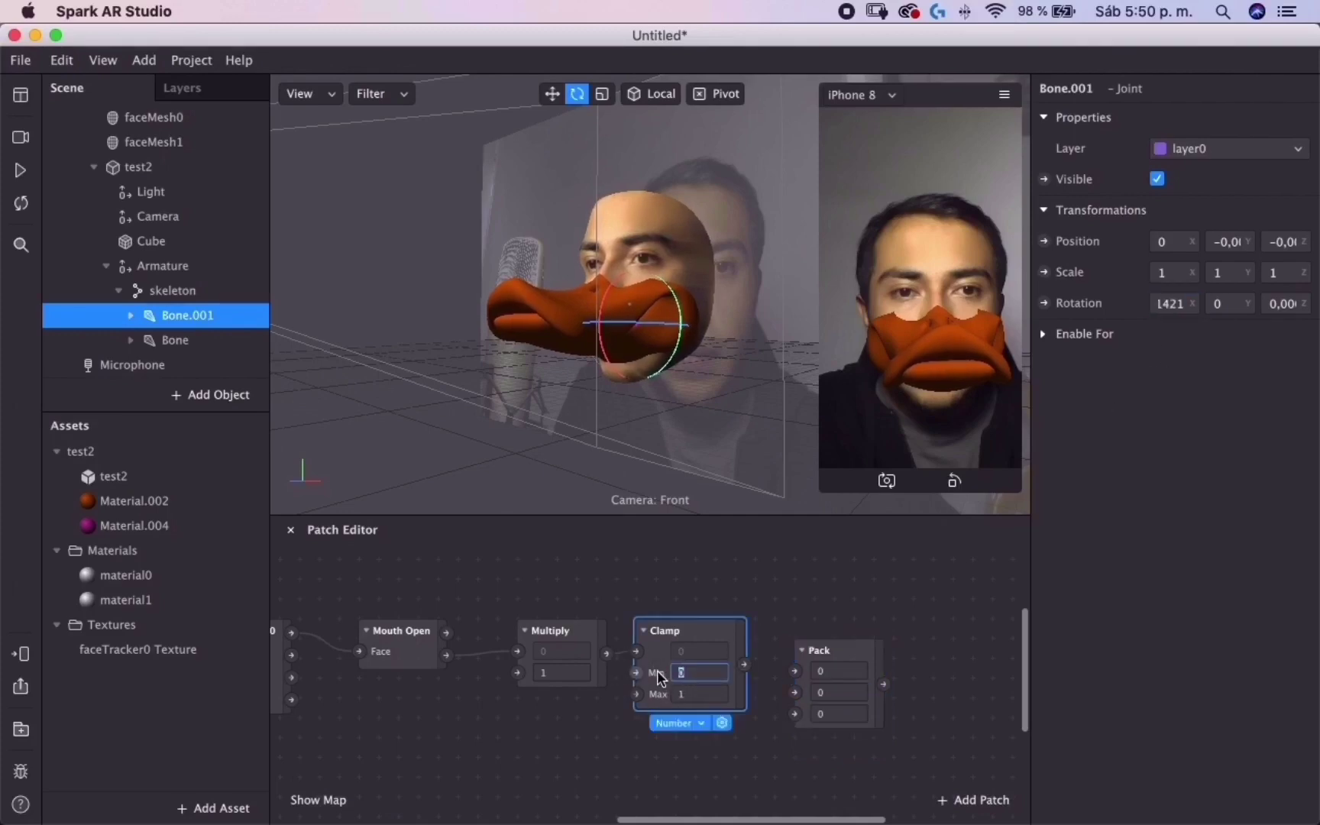
Step: Rotate Bone.001 open to about 125 degrees on X and set the Clamp range to Min 88 and Max 125
{"action": "left_click_drag", "start_coordinate": [607, 295], "coordinate": [654, 336]}
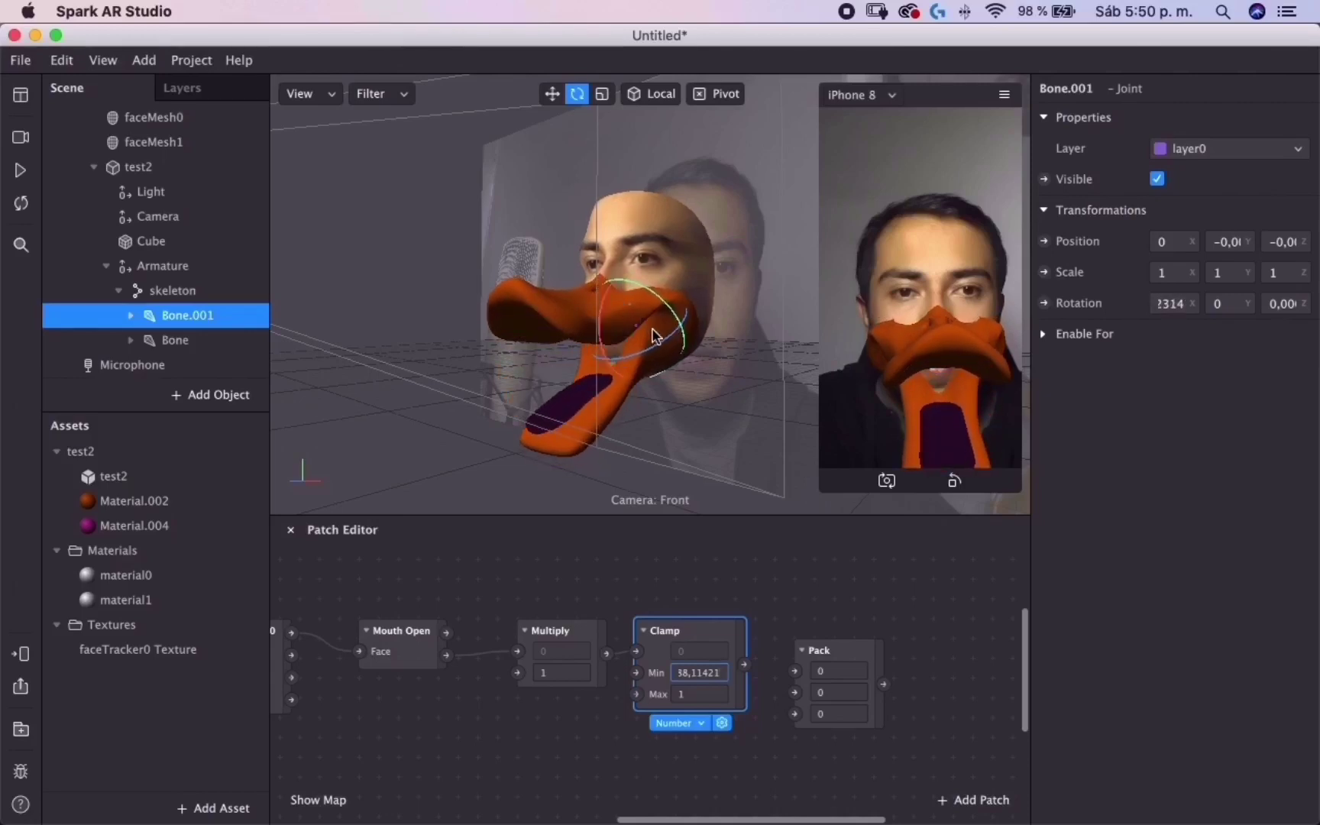
{"action": "left_click", "coordinate": [1178, 304]}
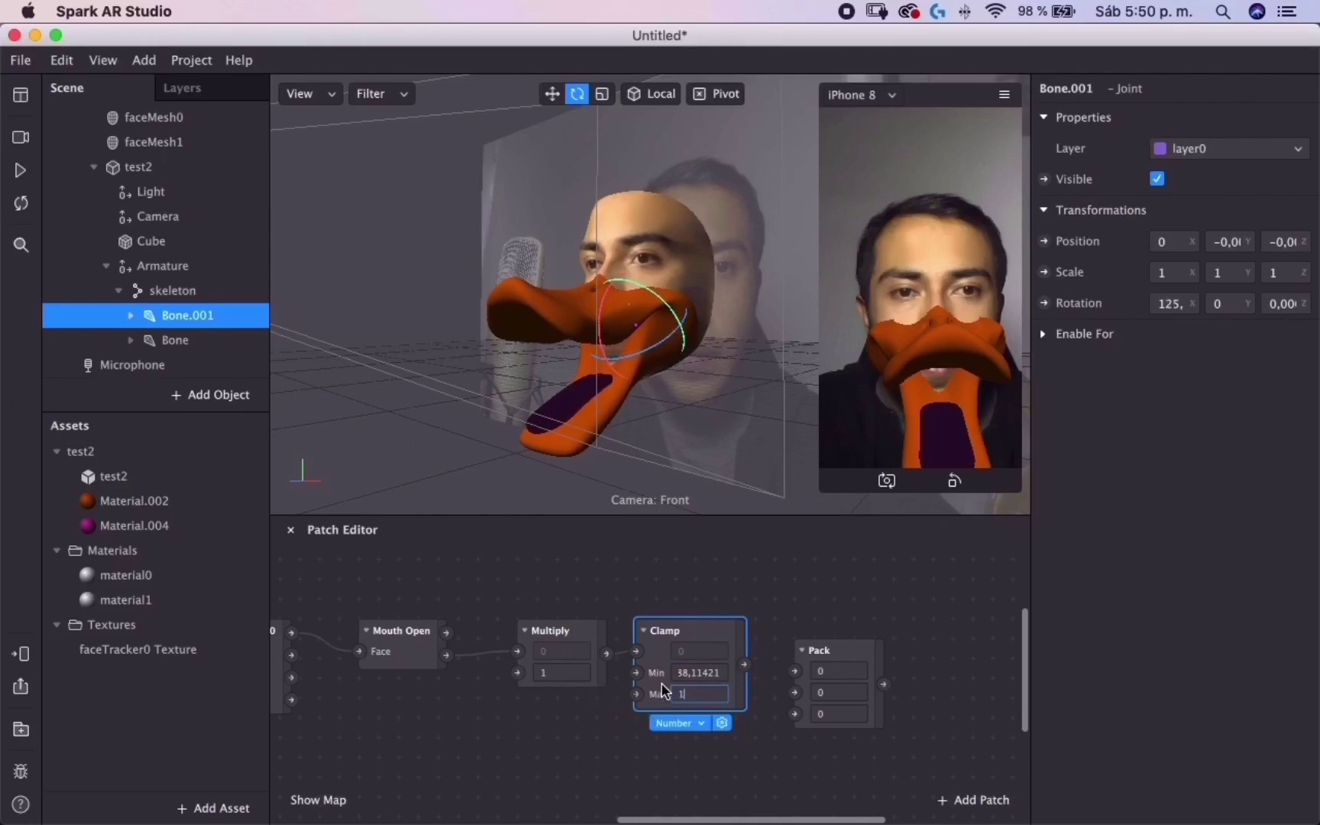
{"action": "left_click", "coordinate": [770, 690]}
{"action": "left_click_drag", "start_coordinate": [697, 673], "coordinate": [808, 664]}
{"action": "key", "text": "Return"}
Step: Move the Pack patch farther from Clamp and set Bone.001's Z rotation to 0
{"action": "left_click_drag", "start_coordinate": [844, 647], "coordinate": [865, 613]}
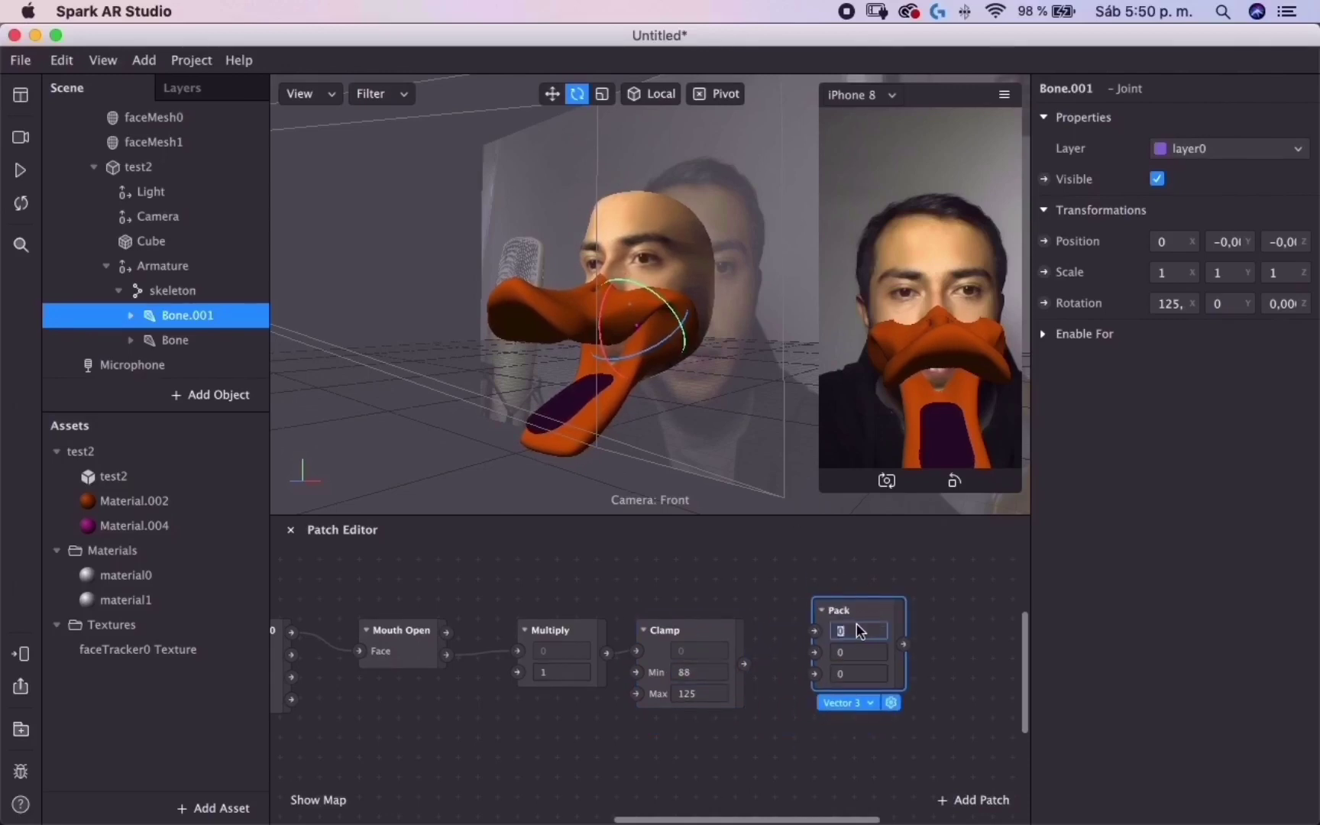
{"action": "scroll", "coordinate": [861, 619], "scroll_direction": "right", "scroll_amount": 3}
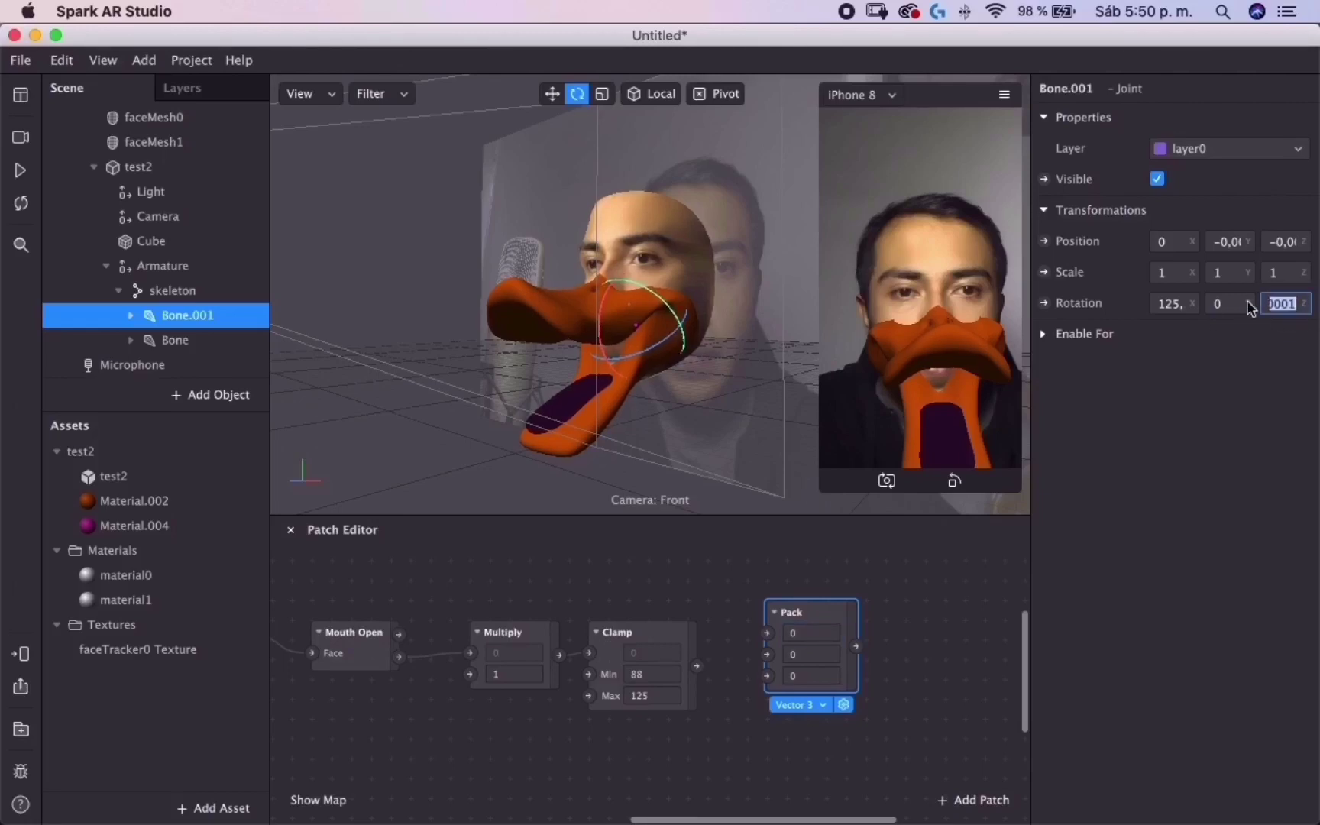
{"action": "type", "text": "0"}
{"action": "key", "text": "Return"}
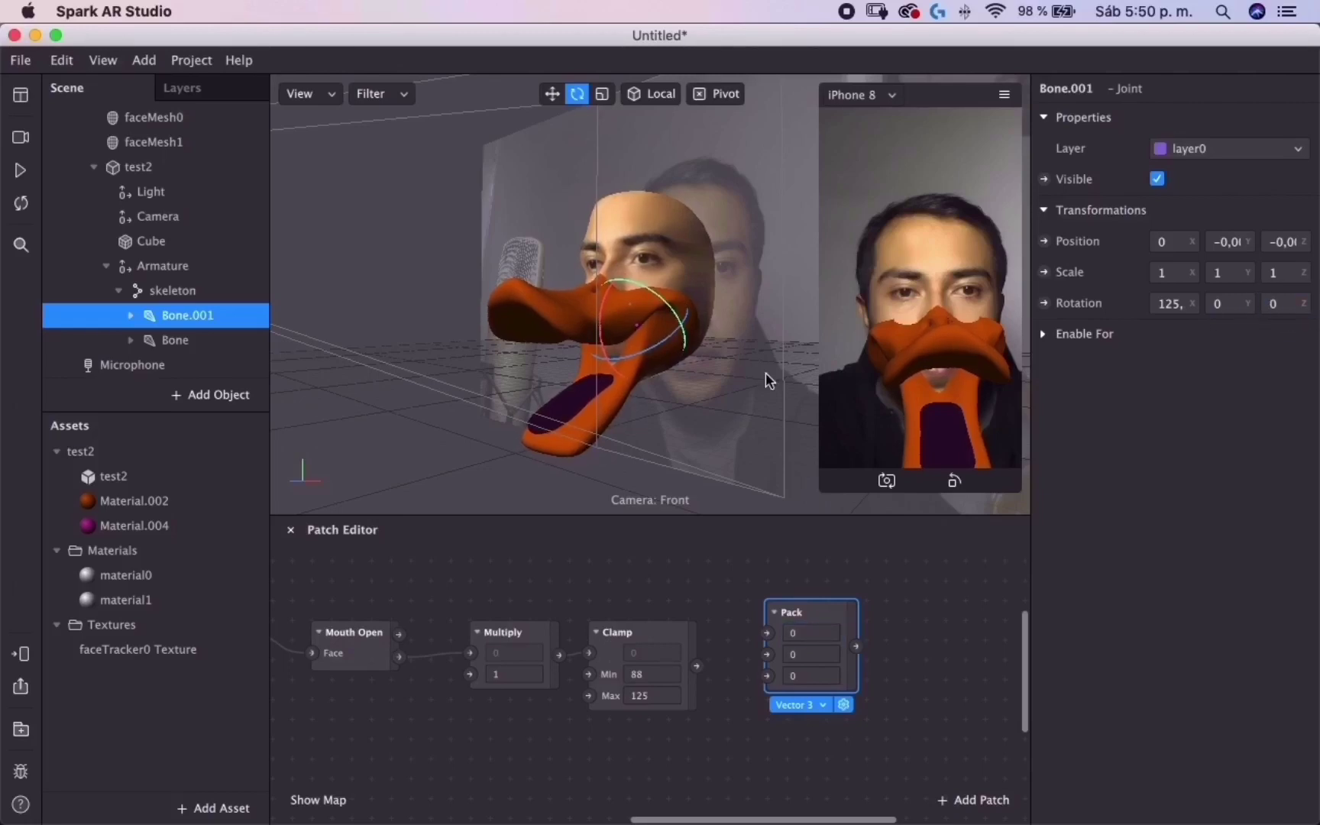
Step: Align the Pack patch beside Clamp and connect the Clamp output to Pack's first input
{"action": "left_click_drag", "start_coordinate": [798, 641], "coordinate": [804, 646]}
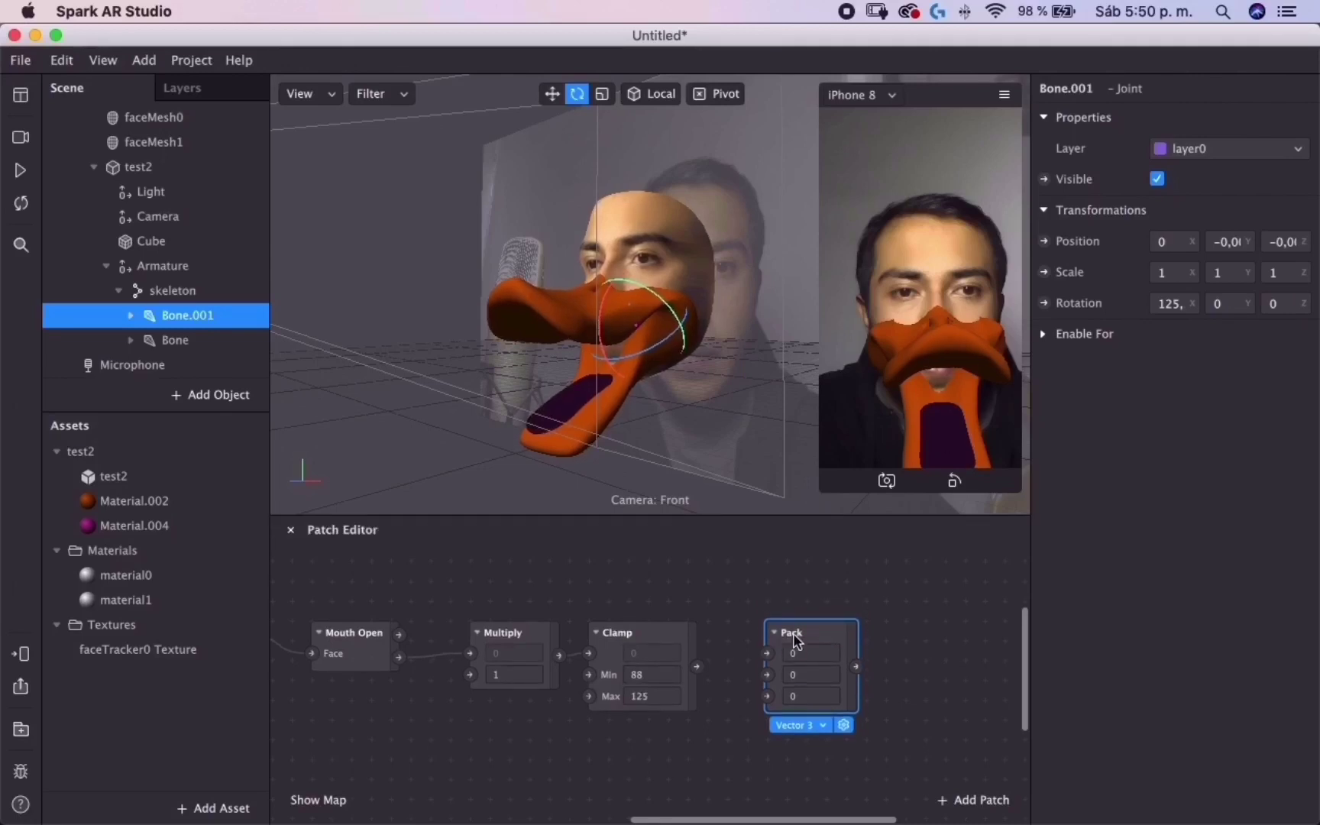
{"action": "scroll", "coordinate": [768, 573], "scroll_direction": "right", "scroll_amount": 4}
{"action": "scroll", "coordinate": [767, 573], "scroll_direction": "down", "scroll_amount": 3}
{"action": "scroll", "coordinate": [737, 589], "scroll_direction": "left", "scroll_amount": 1}
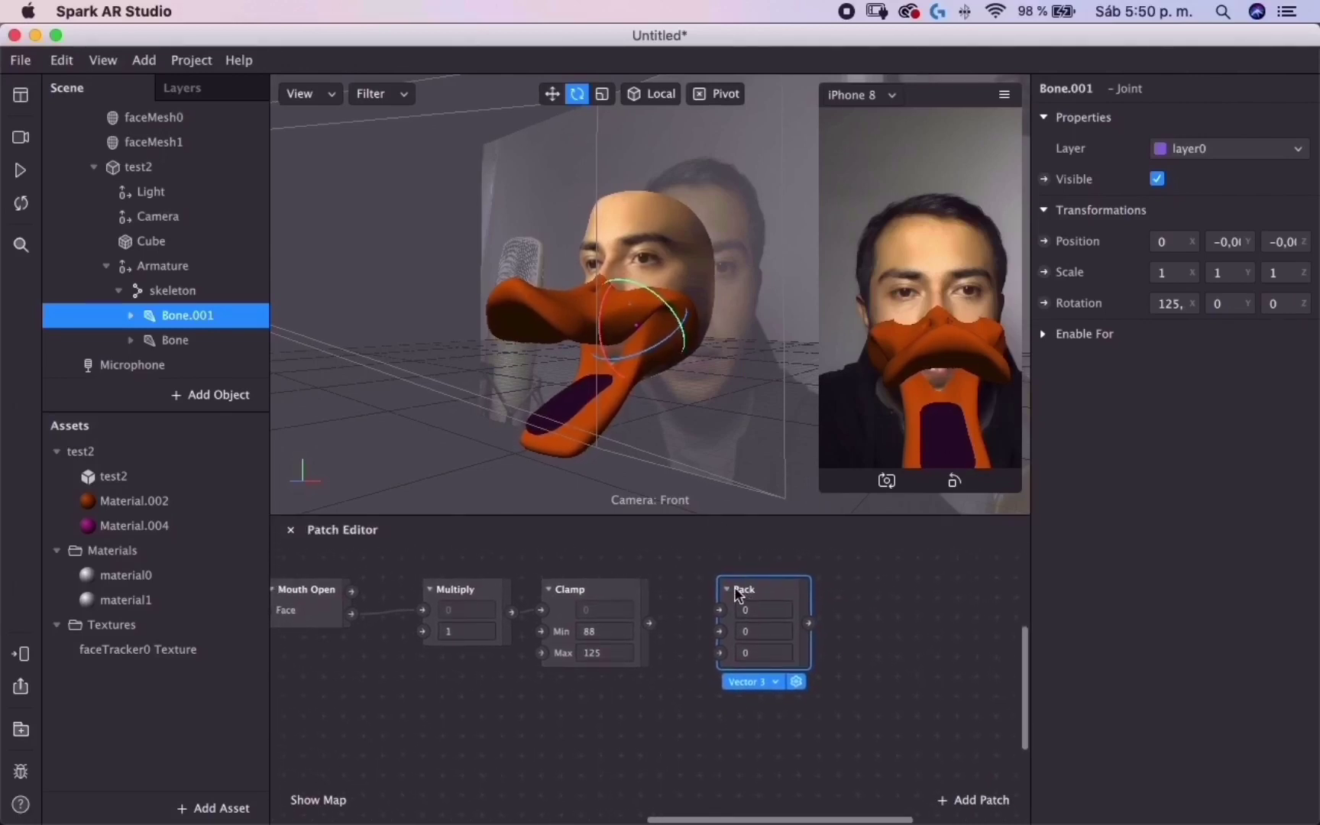
{"action": "left_click_drag", "start_coordinate": [657, 623], "coordinate": [711, 604]}
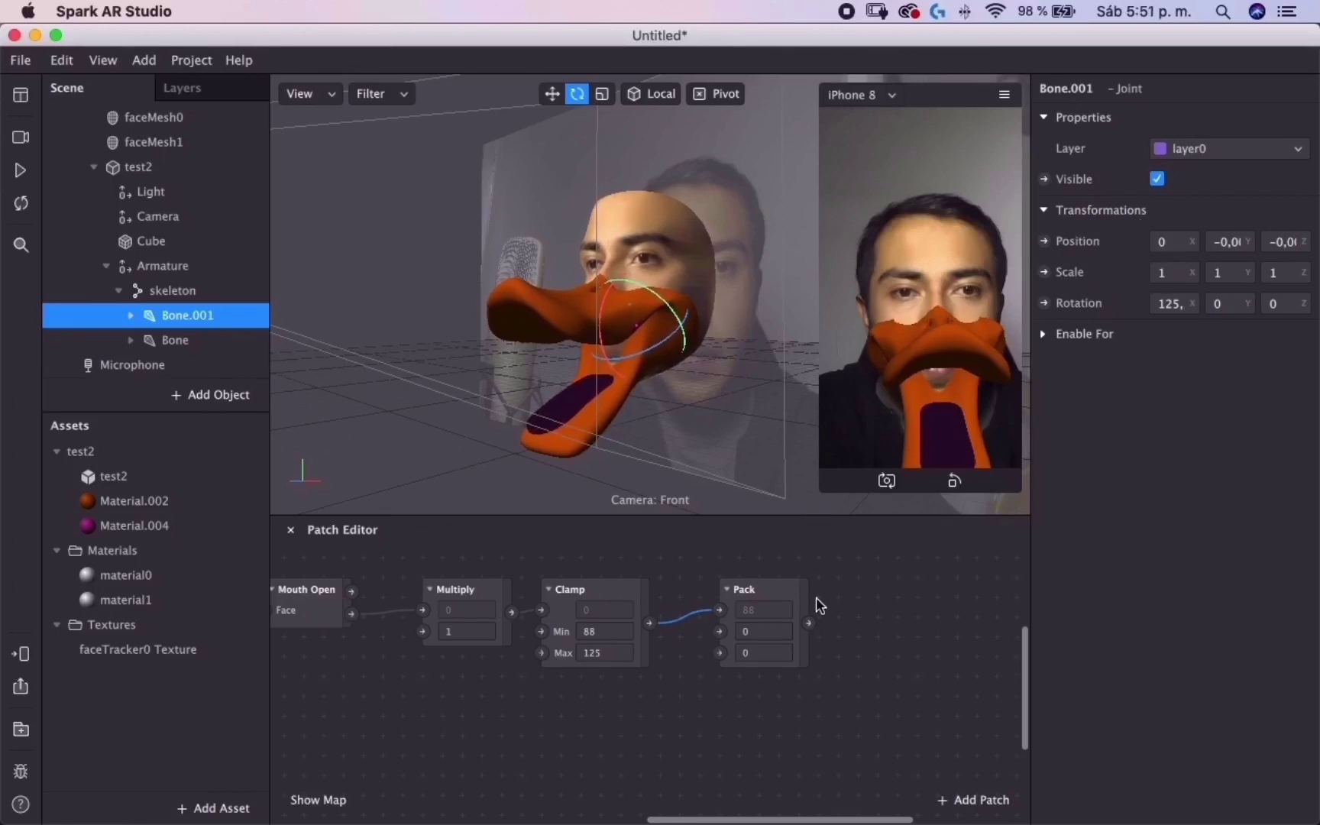
{"action": "scroll", "coordinate": [816, 605], "scroll_direction": "right", "scroll_amount": 3}
{"action": "left_click_drag", "start_coordinate": [721, 618], "coordinate": [699, 618]}
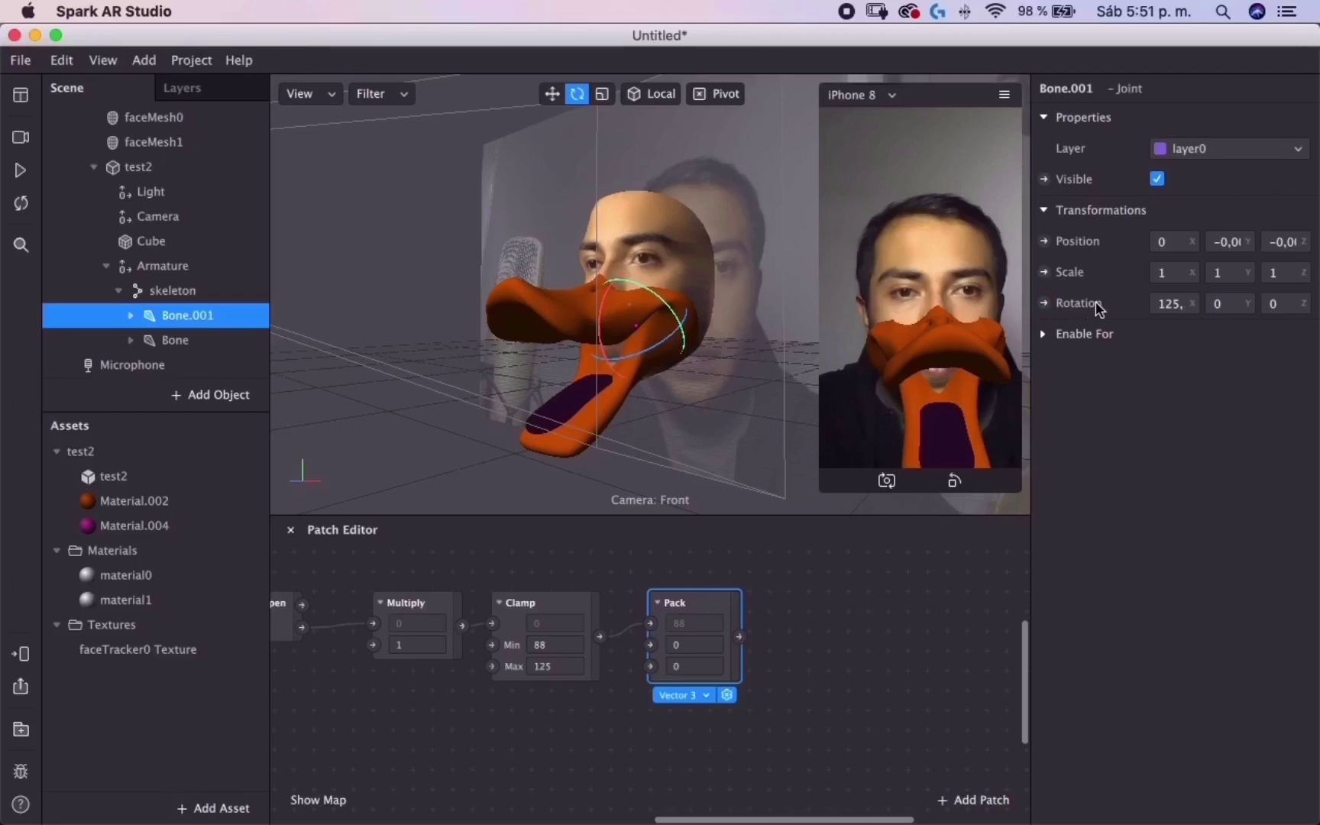
Step: Create a 3D Rotation patch for Bone.001, place it after Pack and connect Pack's output to it
{"action": "left_click", "coordinate": [1043, 304]}
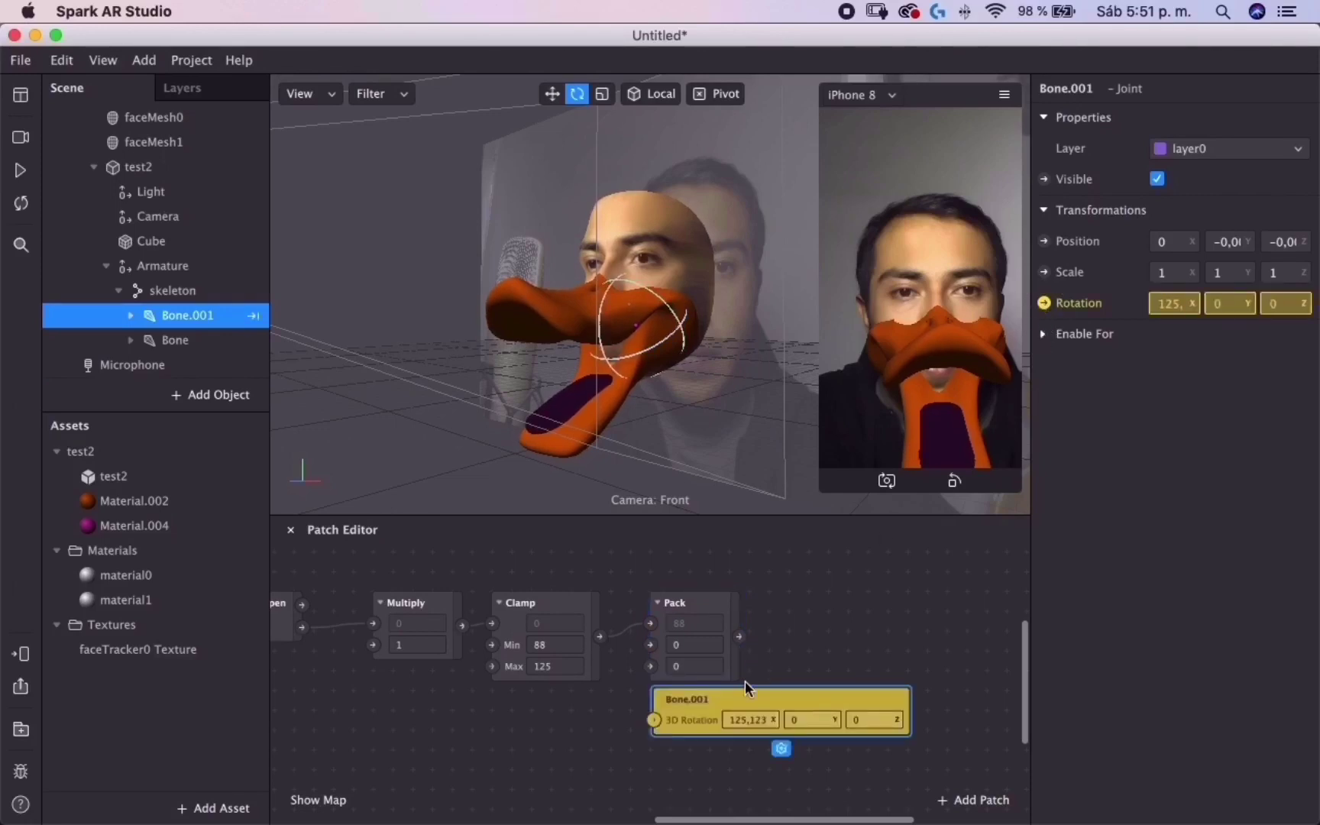
{"action": "left_click_drag", "start_coordinate": [745, 682], "coordinate": [880, 585]}
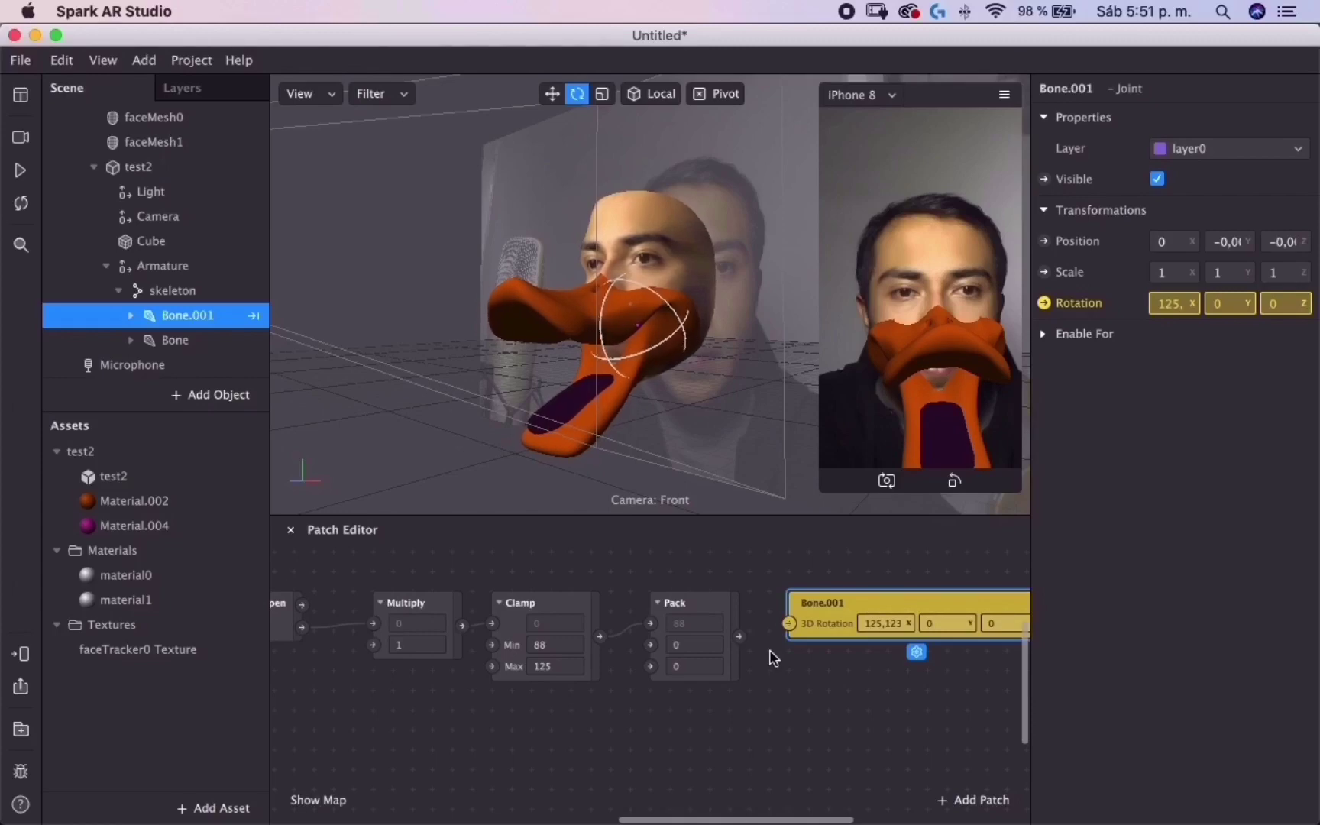
{"action": "left_click_drag", "start_coordinate": [742, 631], "coordinate": [789, 624]}
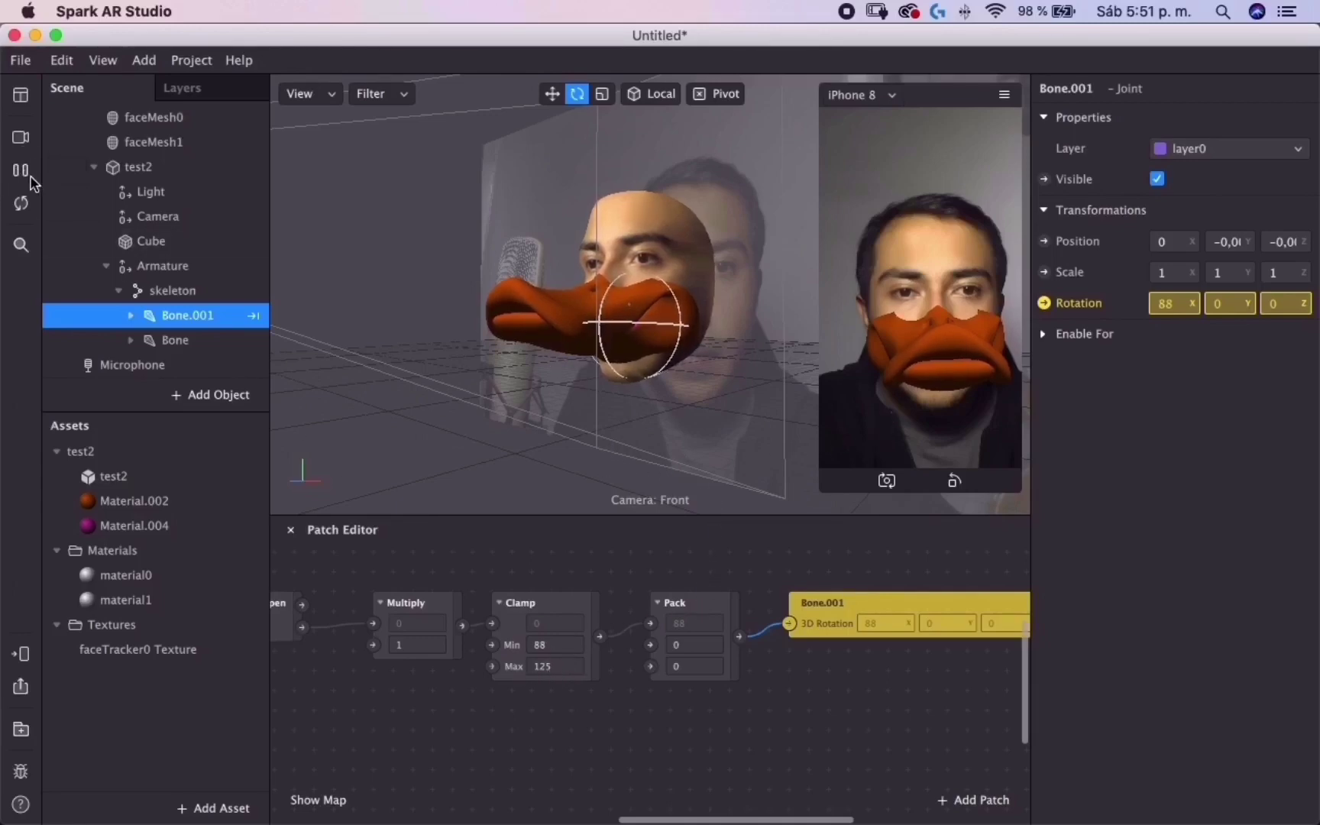
Step: Resume the preview and set the Multiply patch's second value to 80
{"action": "left_click", "coordinate": [21, 169]}
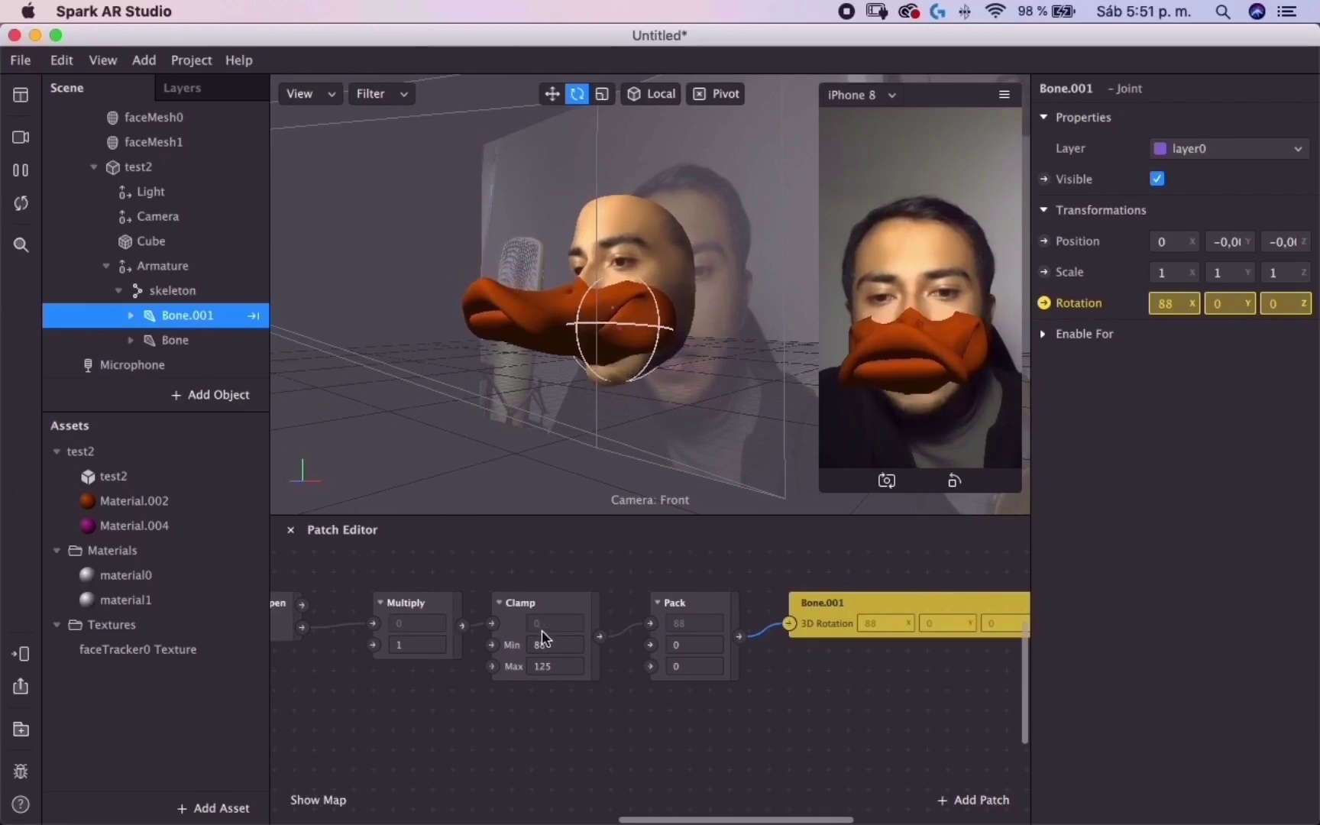
{"action": "scroll", "coordinate": [557, 628], "scroll_direction": "left", "scroll_amount": 5}
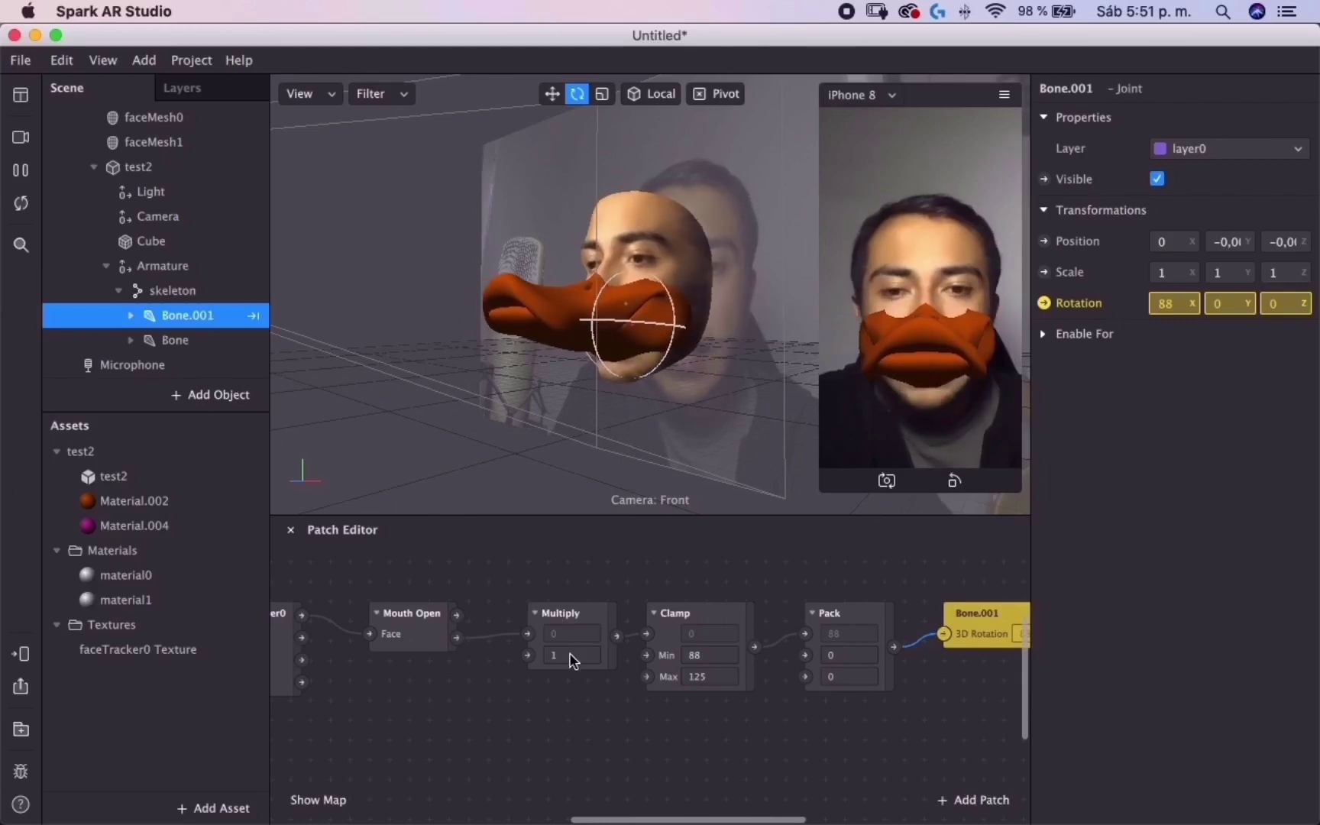
{"action": "left_click", "coordinate": [552, 654]}
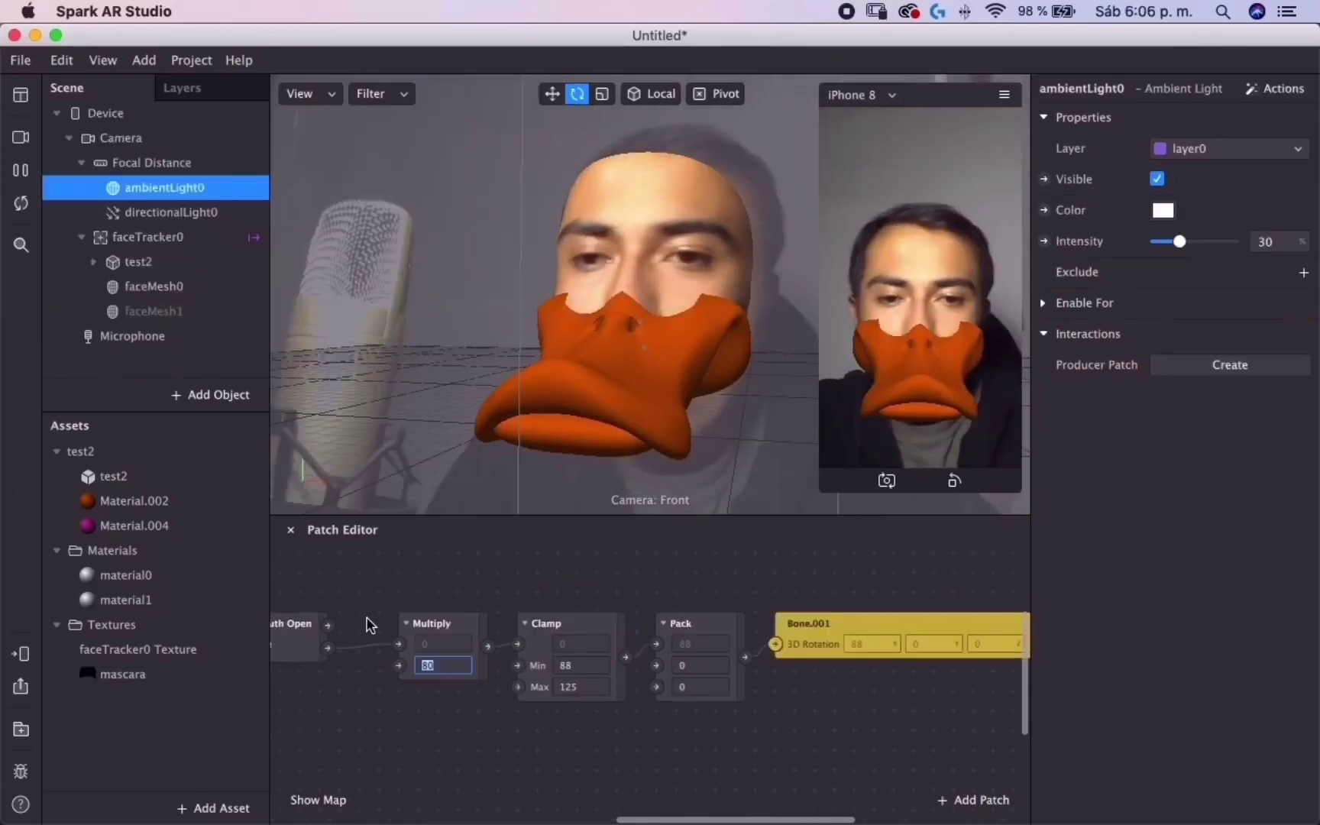
{"action": "left_click", "coordinate": [505, 616]}
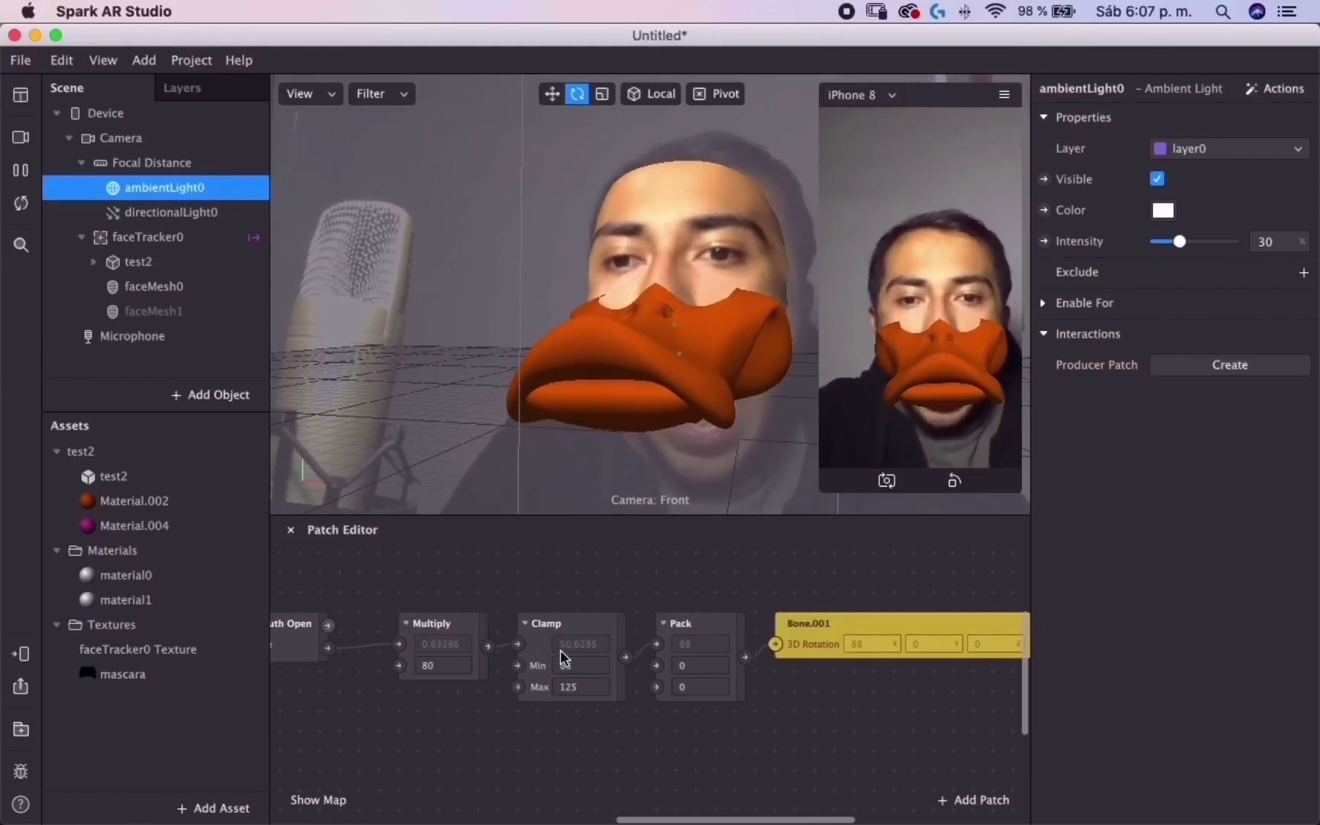
Step: Raise the Multiply patch's second value to 200
{"action": "double_click", "coordinate": [585, 689]}
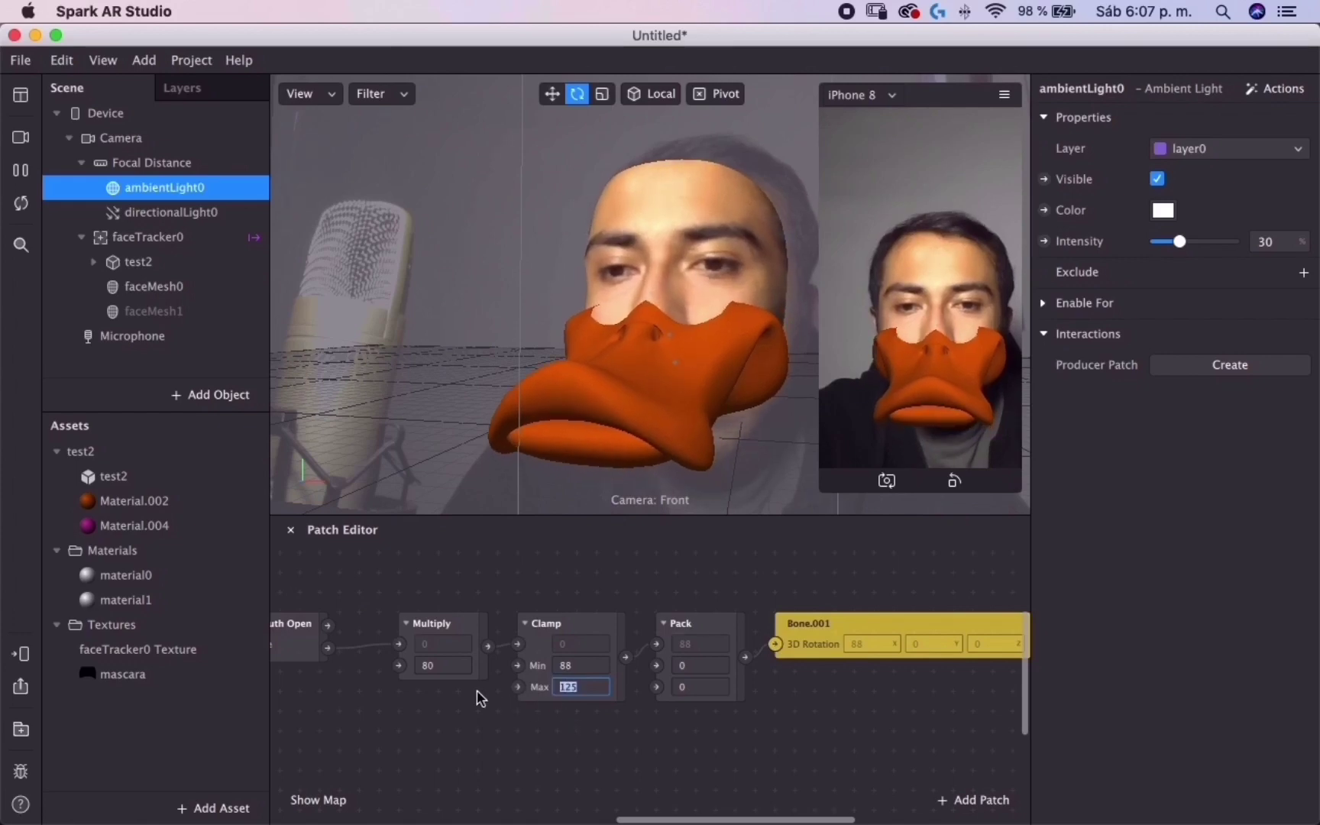
{"action": "left_click", "coordinate": [447, 667]}
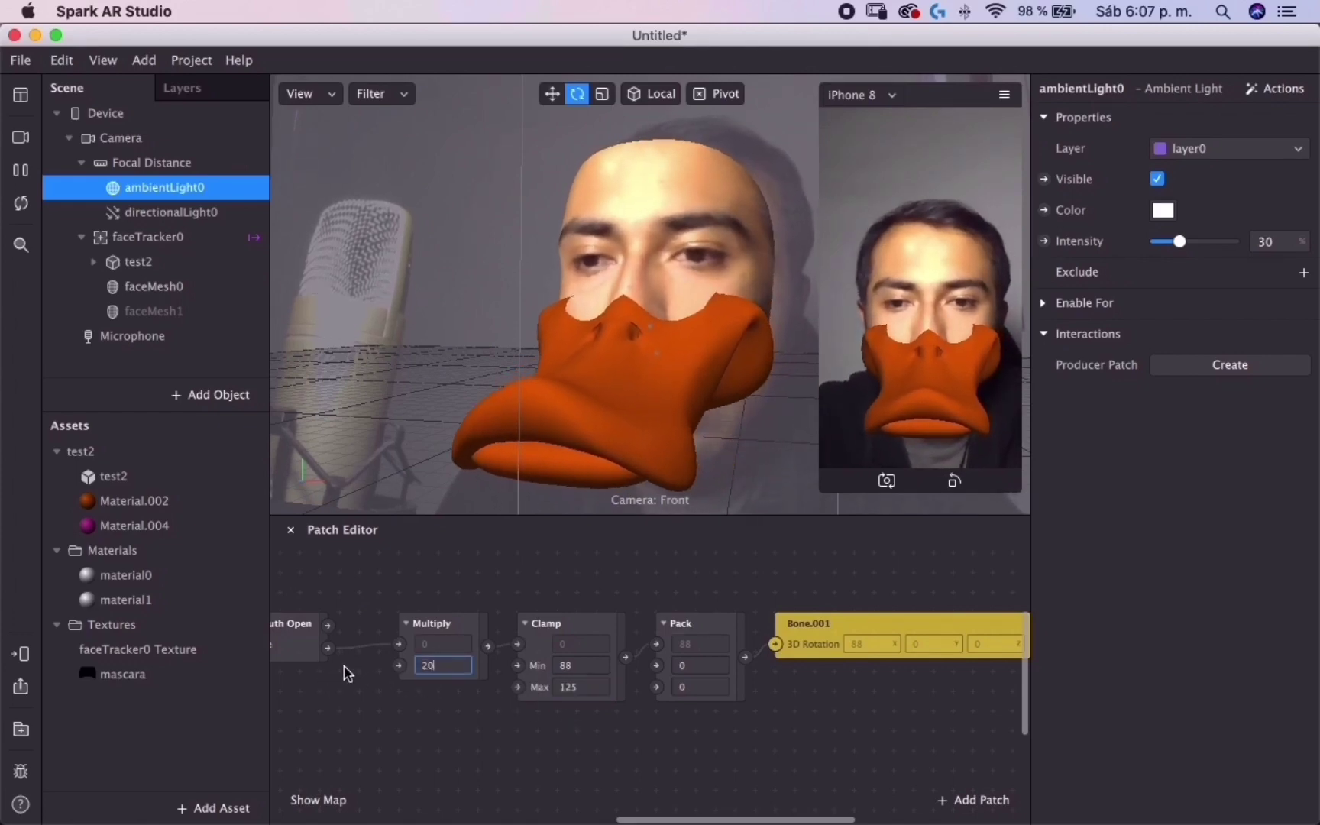
{"action": "type", "text": "200"}
{"action": "key", "text": "Return"}
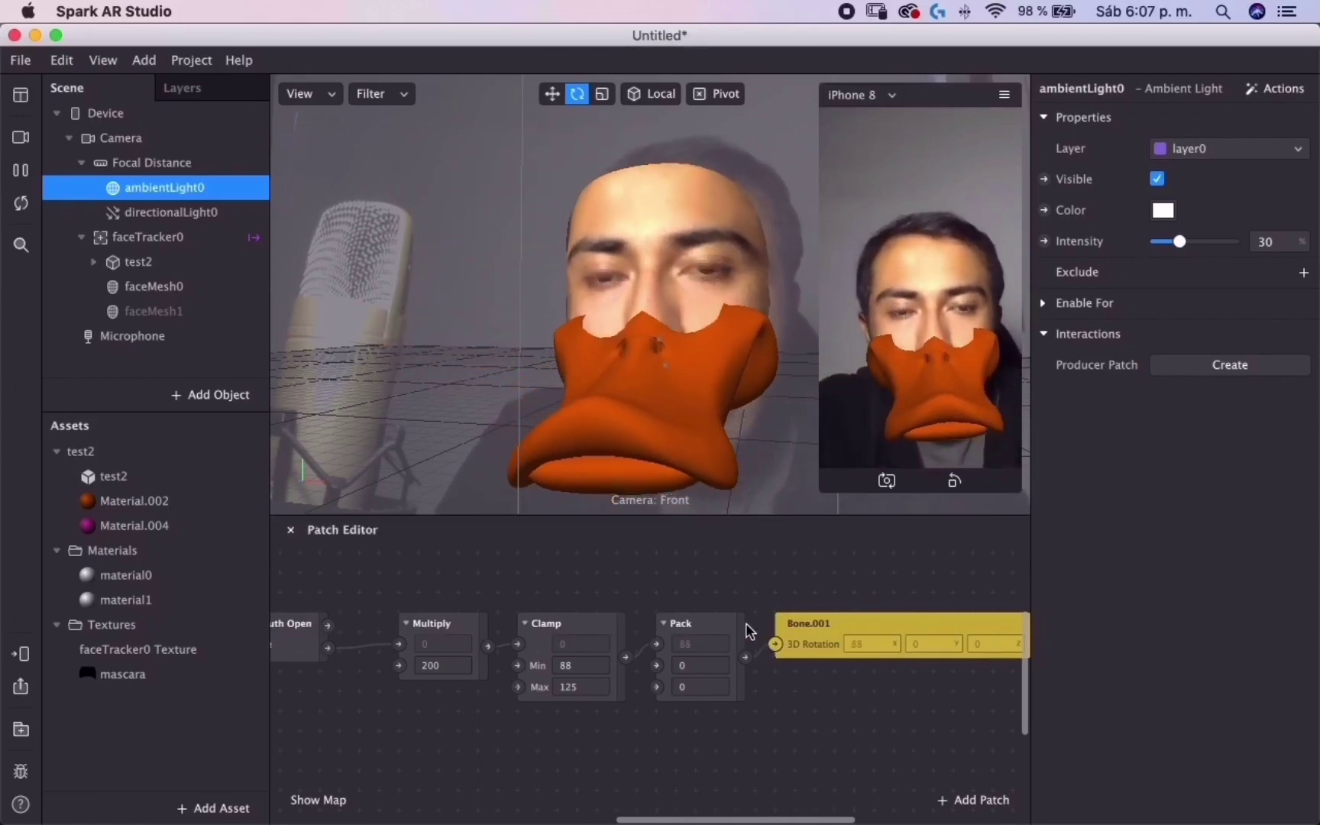
Step: Make room after Clamp by shifting the Pack and Bone.001 patches, and add an Exponential Smoothing patch in the gap
{"action": "scroll", "coordinate": [757, 687], "scroll_direction": "right", "scroll_amount": 3}
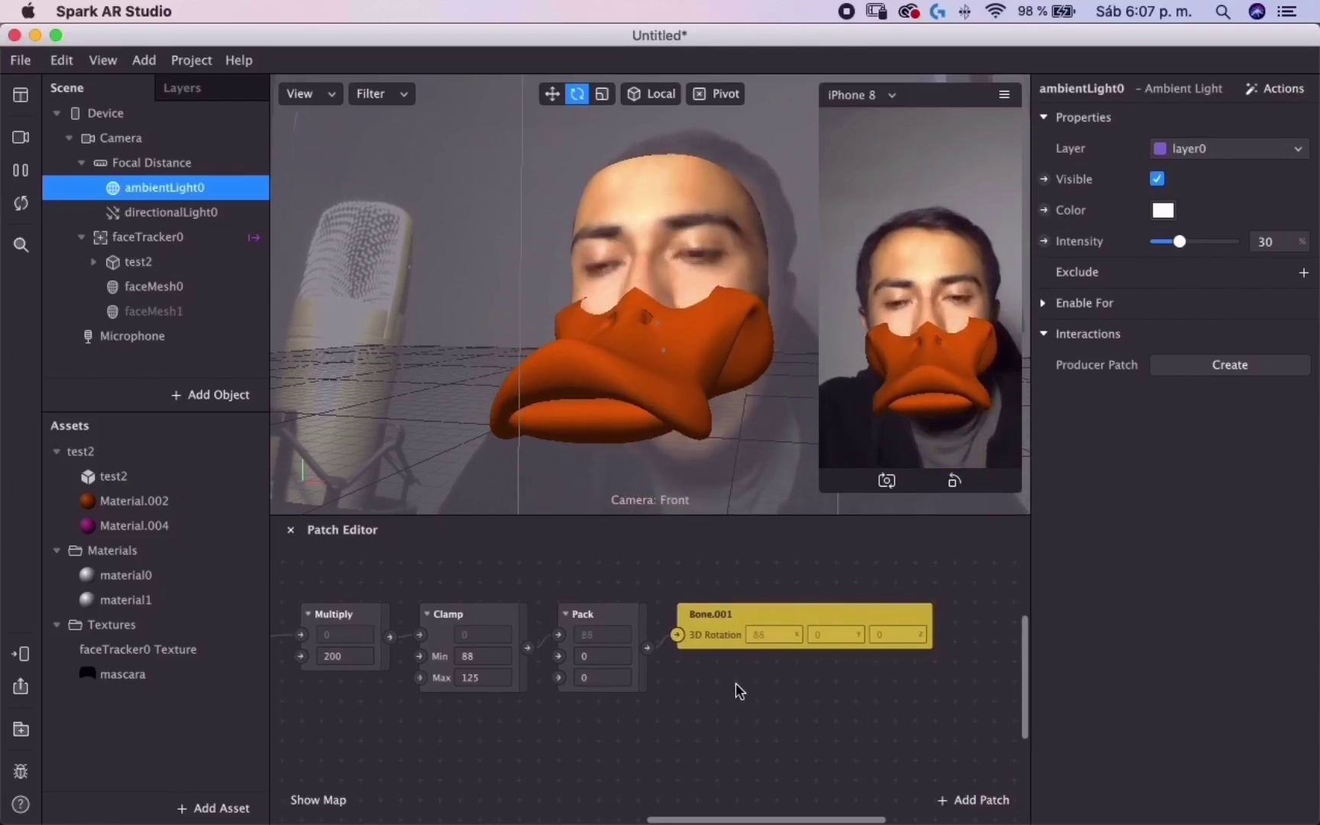
{"action": "left_click_drag", "start_coordinate": [716, 639], "coordinate": [836, 639]}
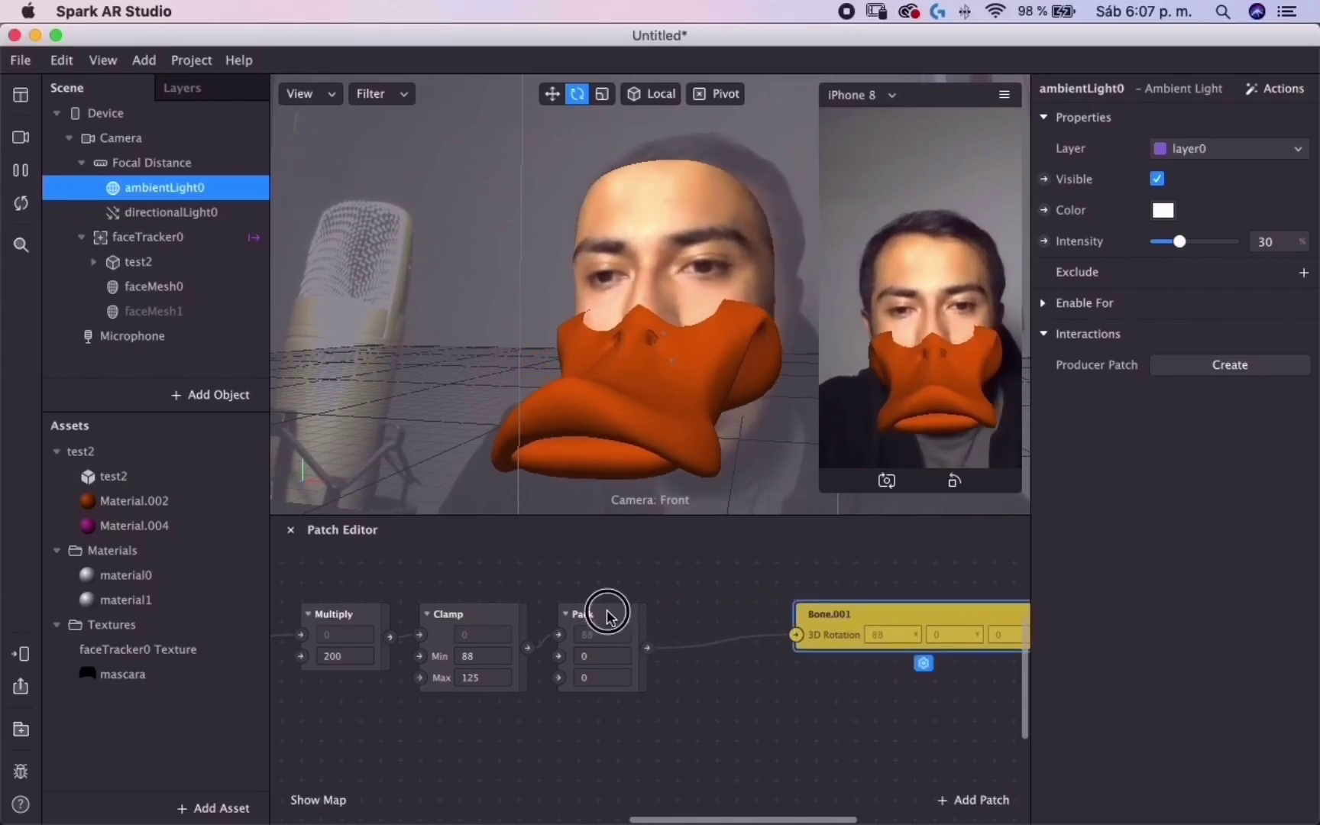
{"action": "left_click_drag", "start_coordinate": [617, 615], "coordinate": [737, 617]}
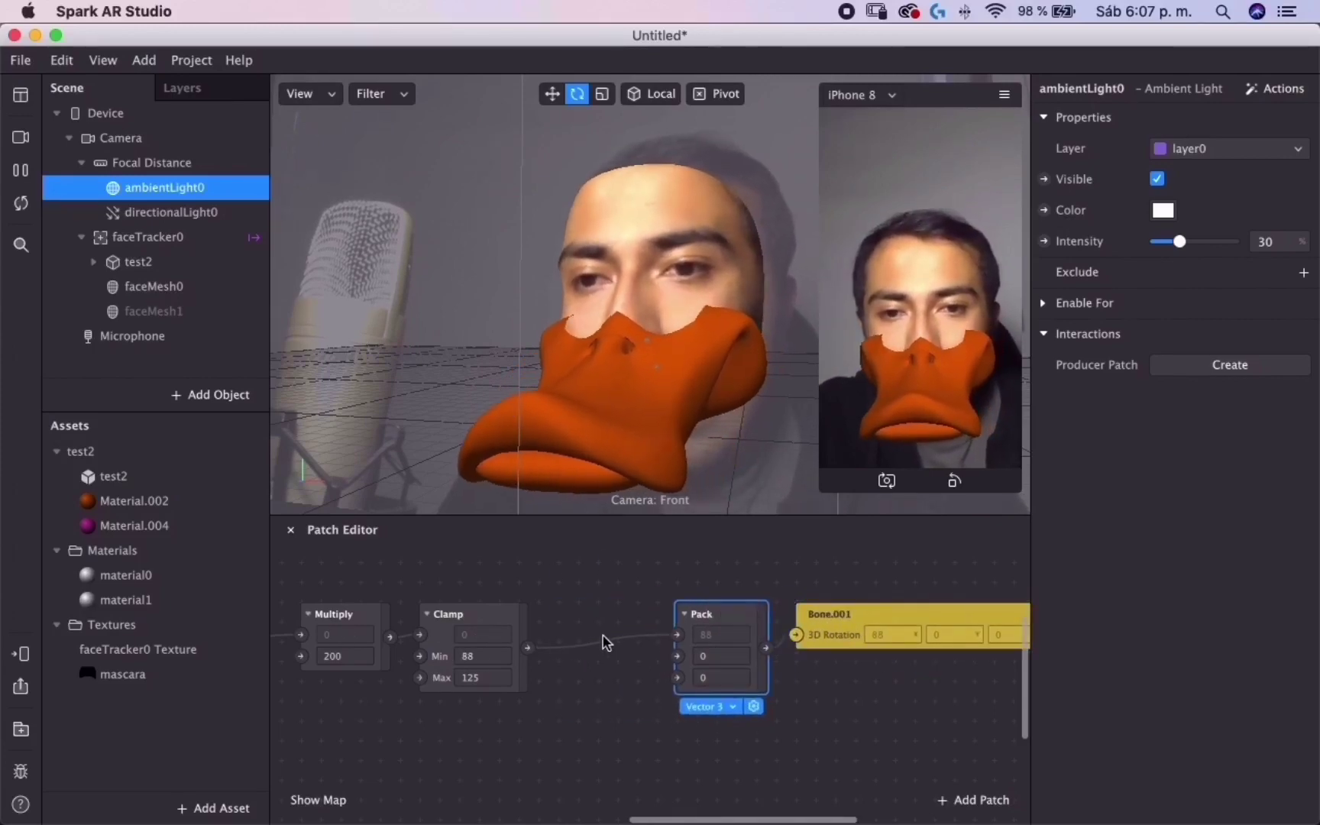
{"action": "double_click", "coordinate": [592, 697]}
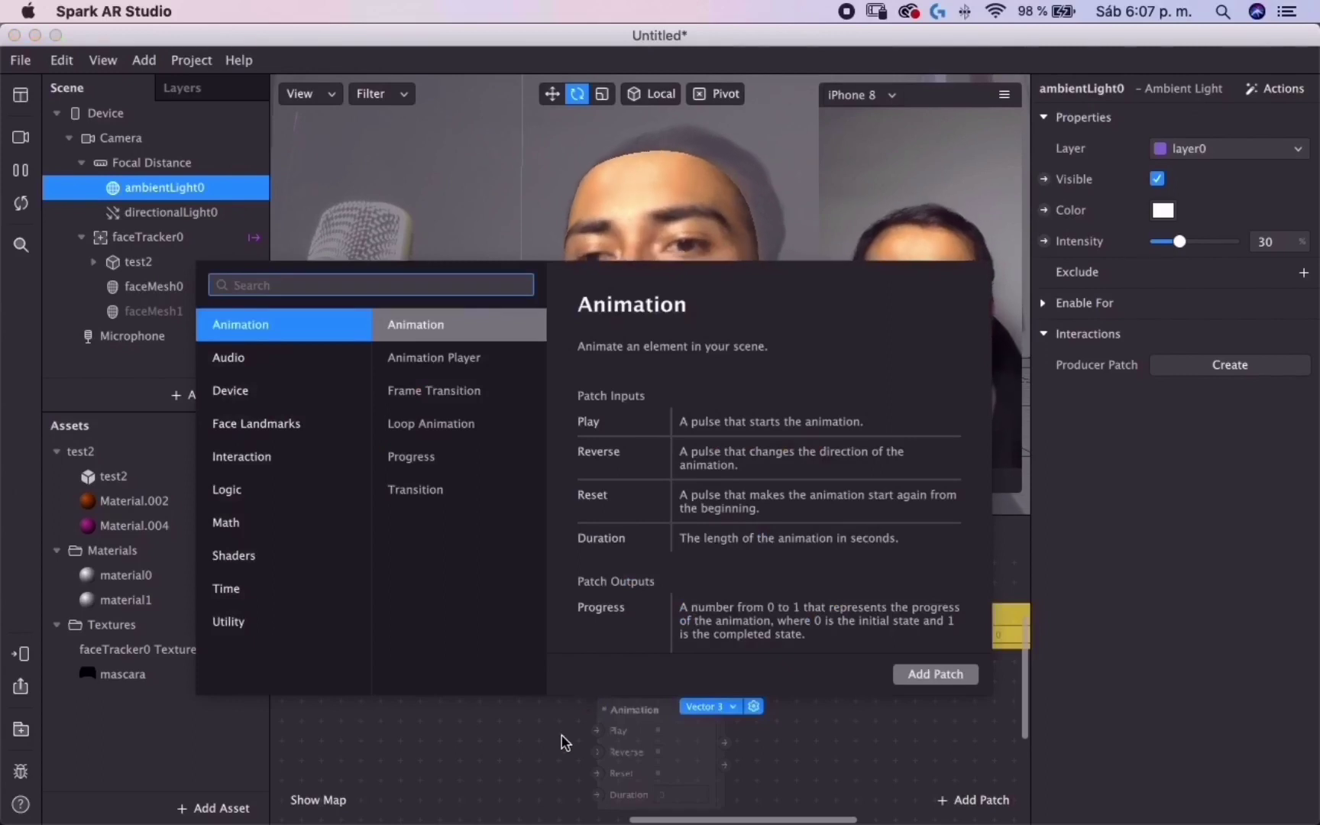
{"action": "type", "text": "exsmo"}
{"action": "key", "text": "Down"}
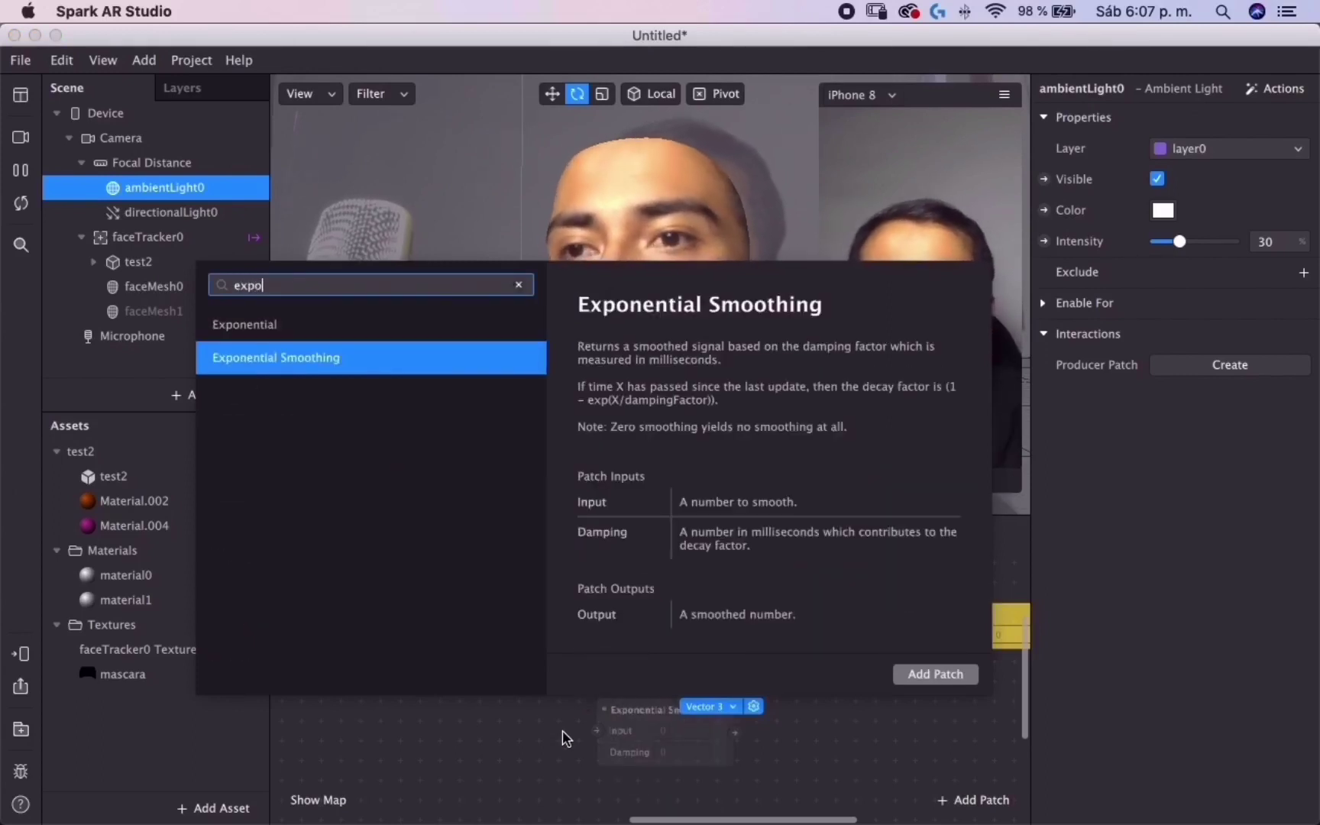
{"action": "key", "text": "Return"}
{"action": "left_click_drag", "start_coordinate": [757, 611], "coordinate": [916, 612]}
{"action": "left_click_drag", "start_coordinate": [684, 699], "coordinate": [664, 642]}
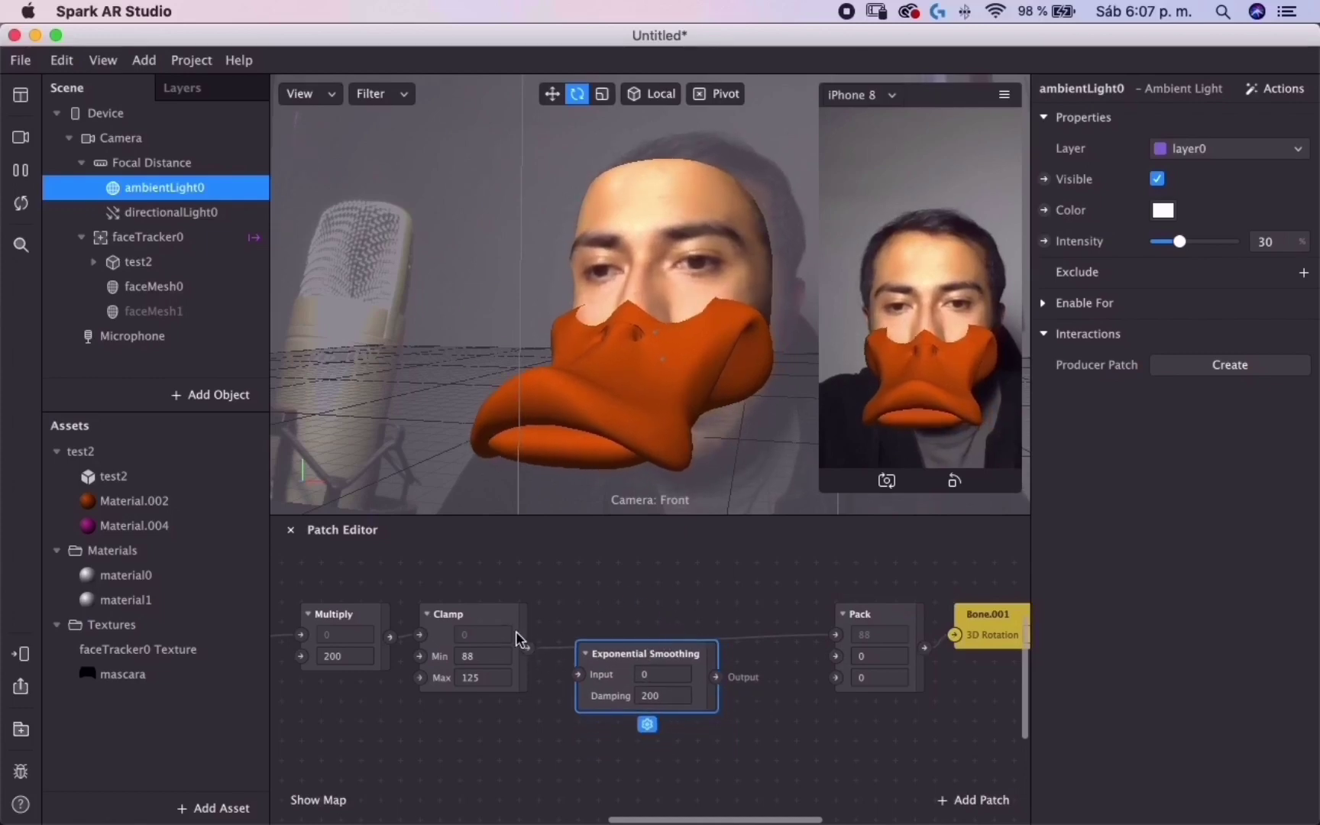
Step: Route the Clamp output through Exponential Smoothing into Pack's first input and align the smoothing patch between them
{"action": "left_click_drag", "start_coordinate": [527, 650], "coordinate": [577, 676]}
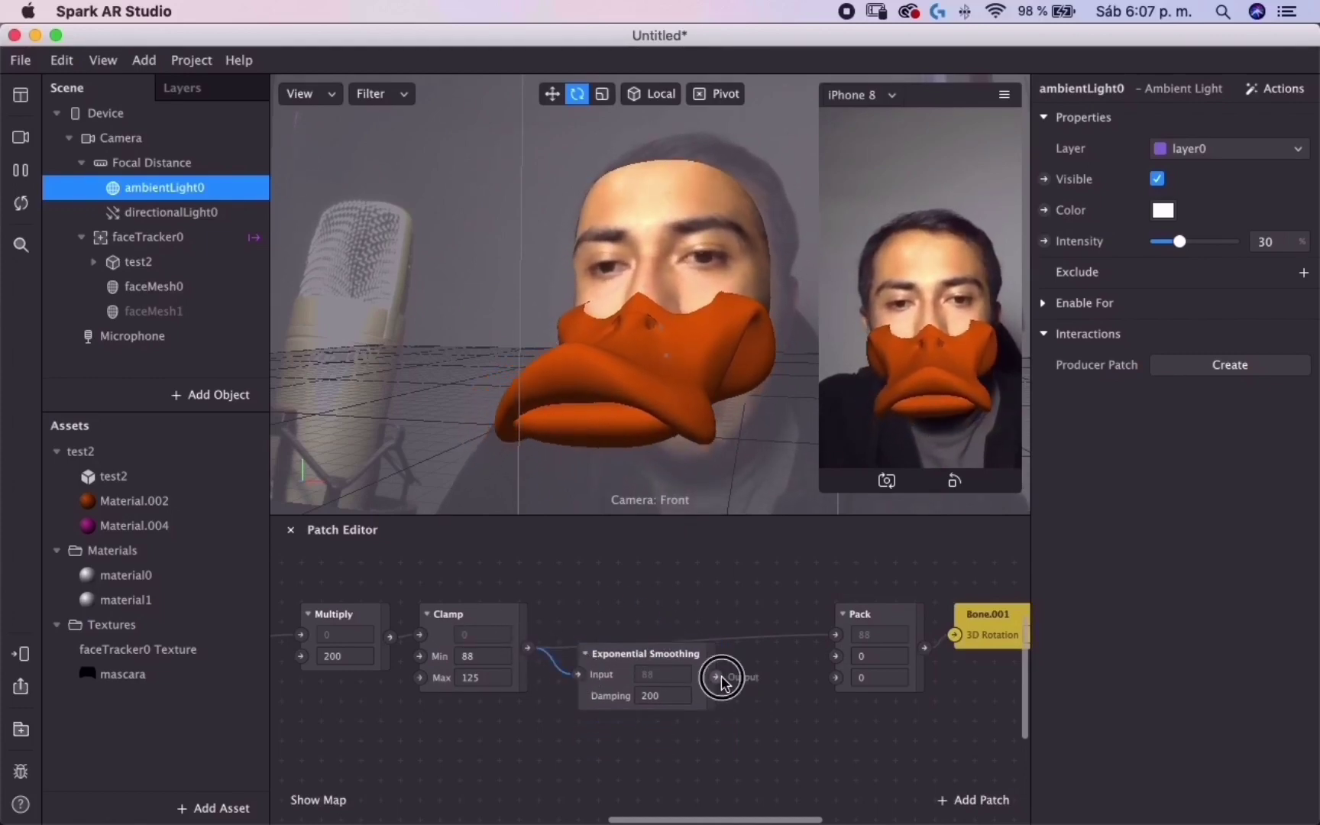
{"action": "left_click_drag", "start_coordinate": [720, 679], "coordinate": [837, 634]}
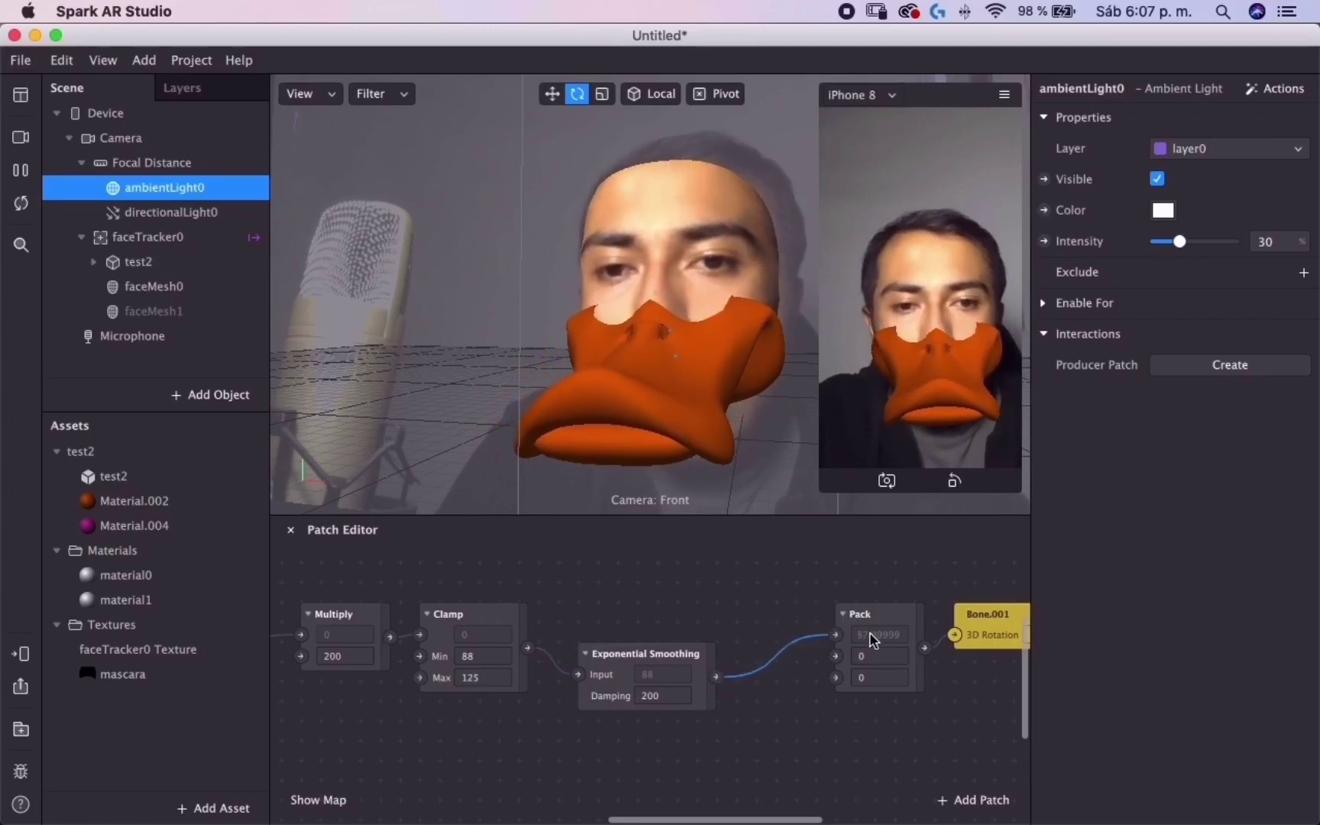
{"action": "left_click_drag", "start_coordinate": [699, 661], "coordinate": [696, 637]}
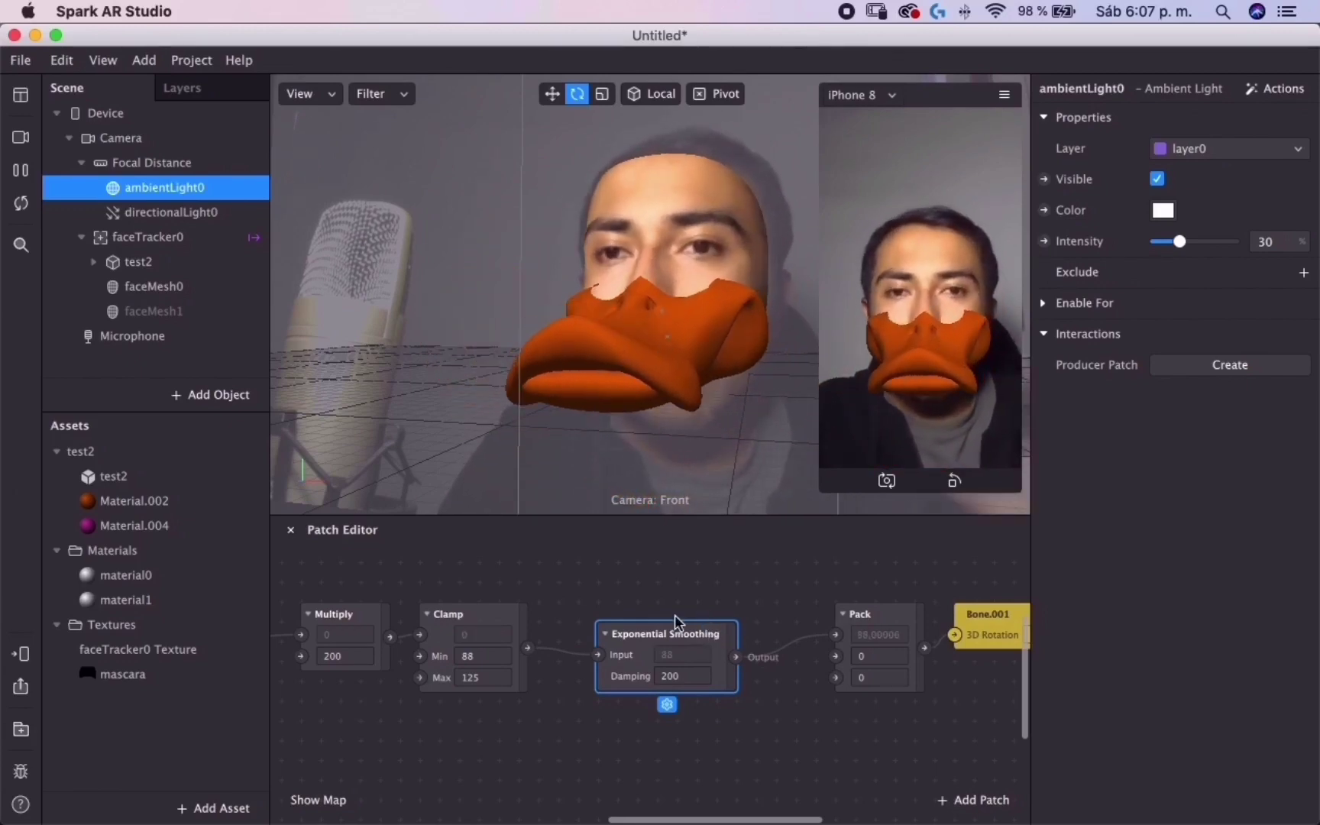
Step: Try a damping of 80 on the Exponential Smoothing patch and settle on 90
{"action": "left_click", "coordinate": [676, 677]}
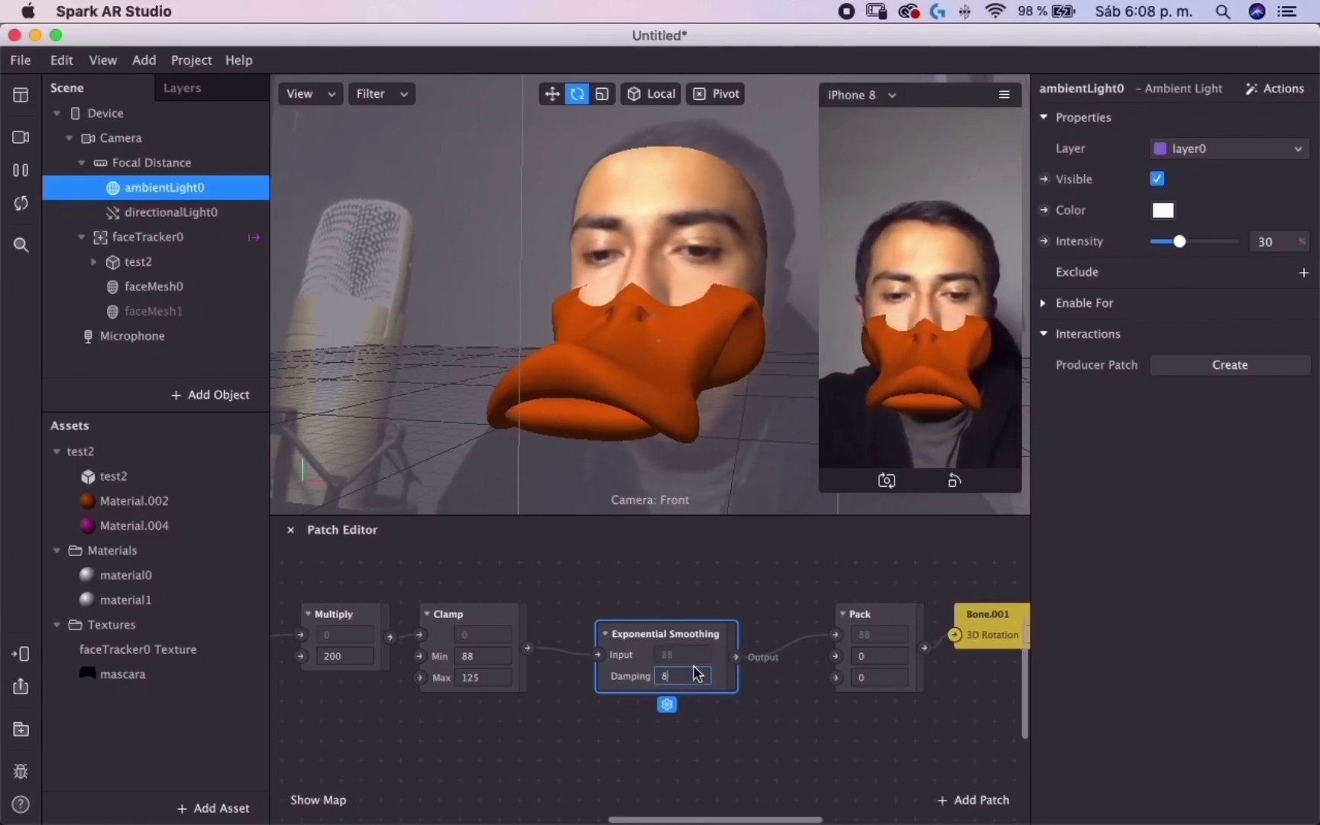
{"action": "key", "text": "Return"}
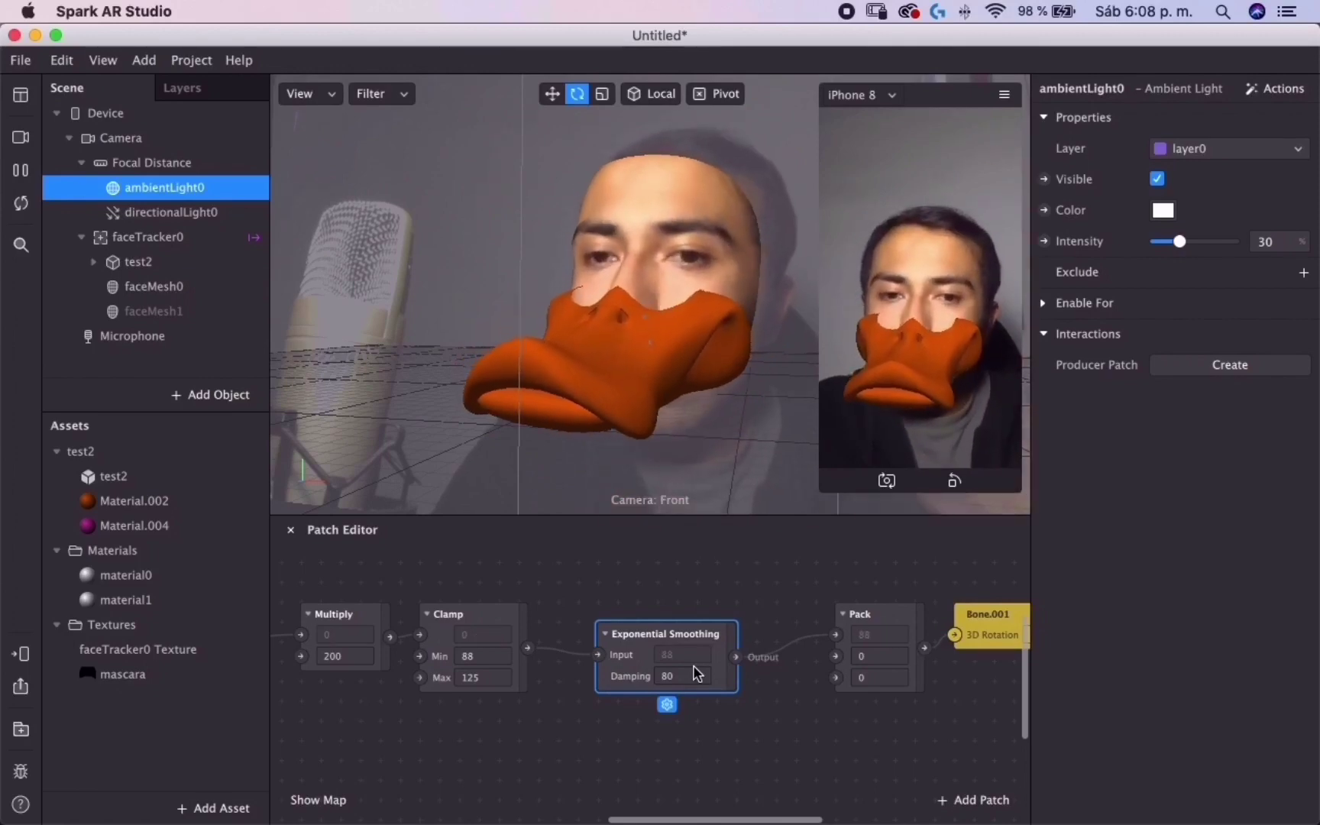
{"action": "left_click", "coordinate": [672, 677]}
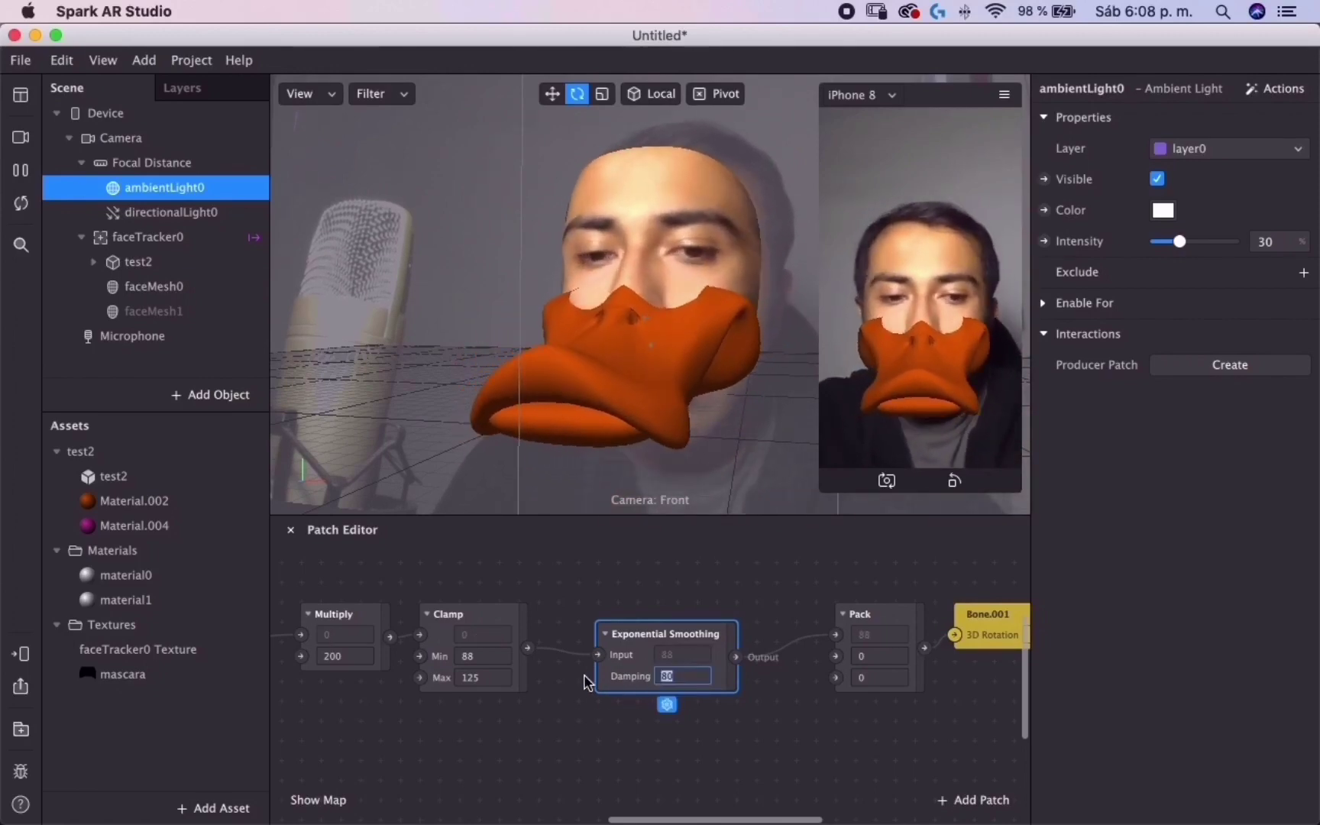
{"action": "type", "text": "90"}
{"action": "key", "text": "Return"}
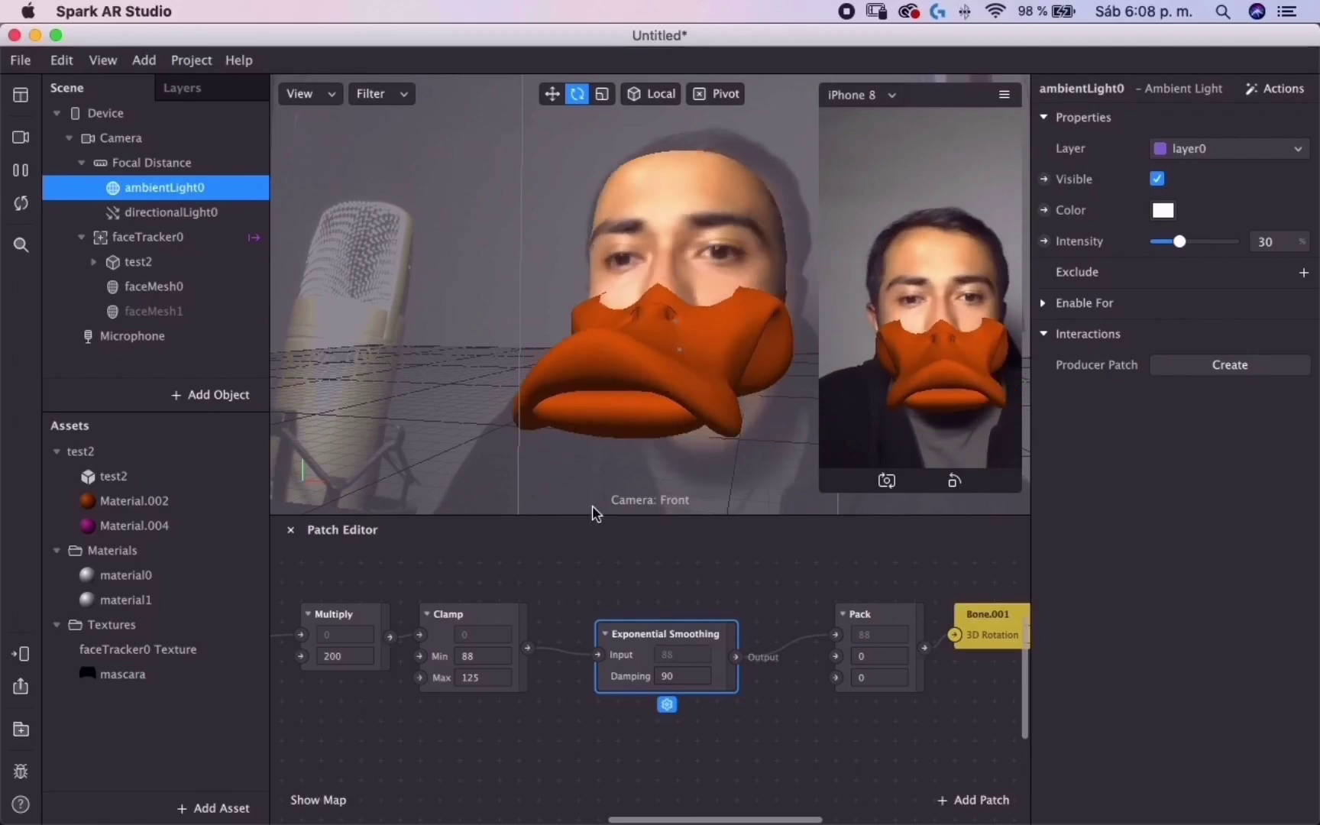
Step: Enable the Specular shader property on both beak materials, Material.002 and Material.004
{"action": "left_click", "coordinate": [260, 500]}
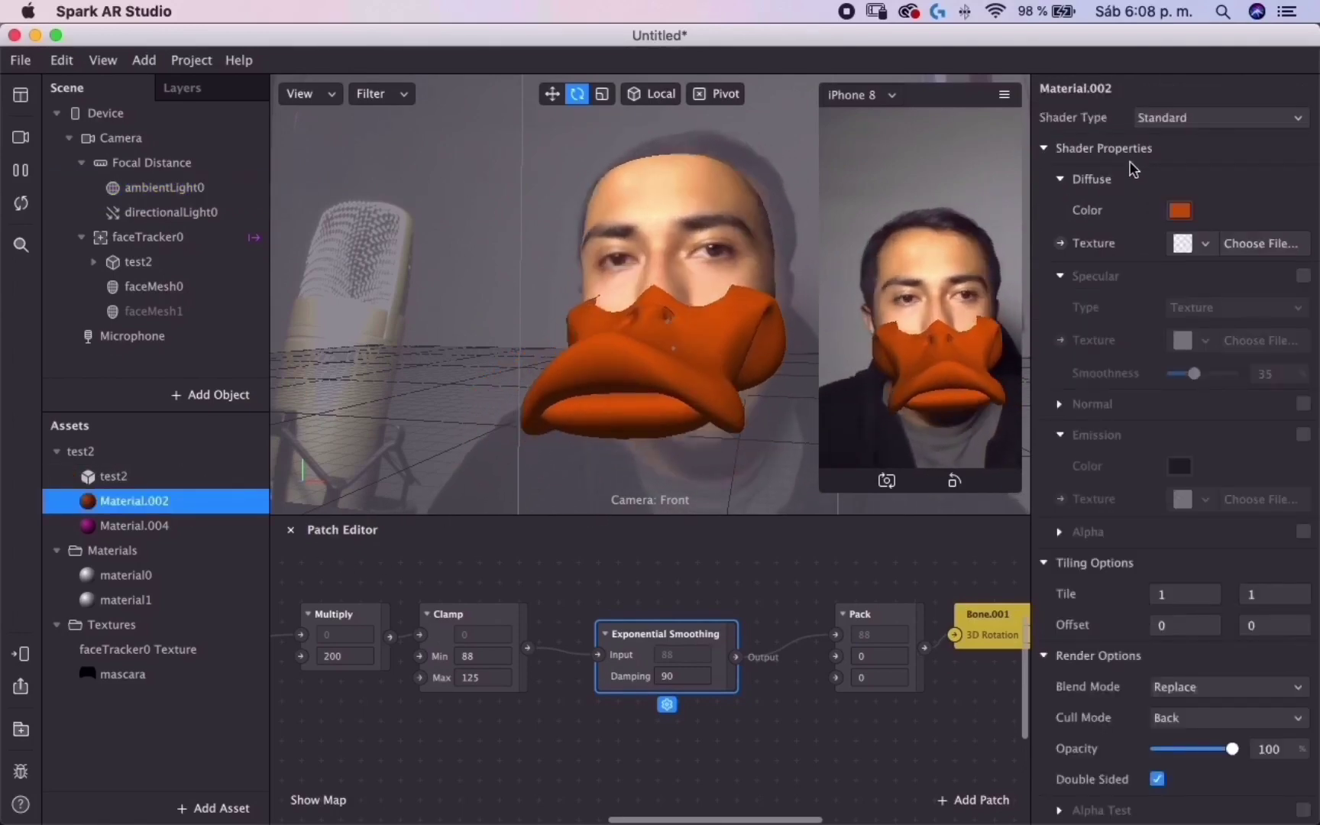
{"action": "left_click", "coordinate": [1303, 276]}
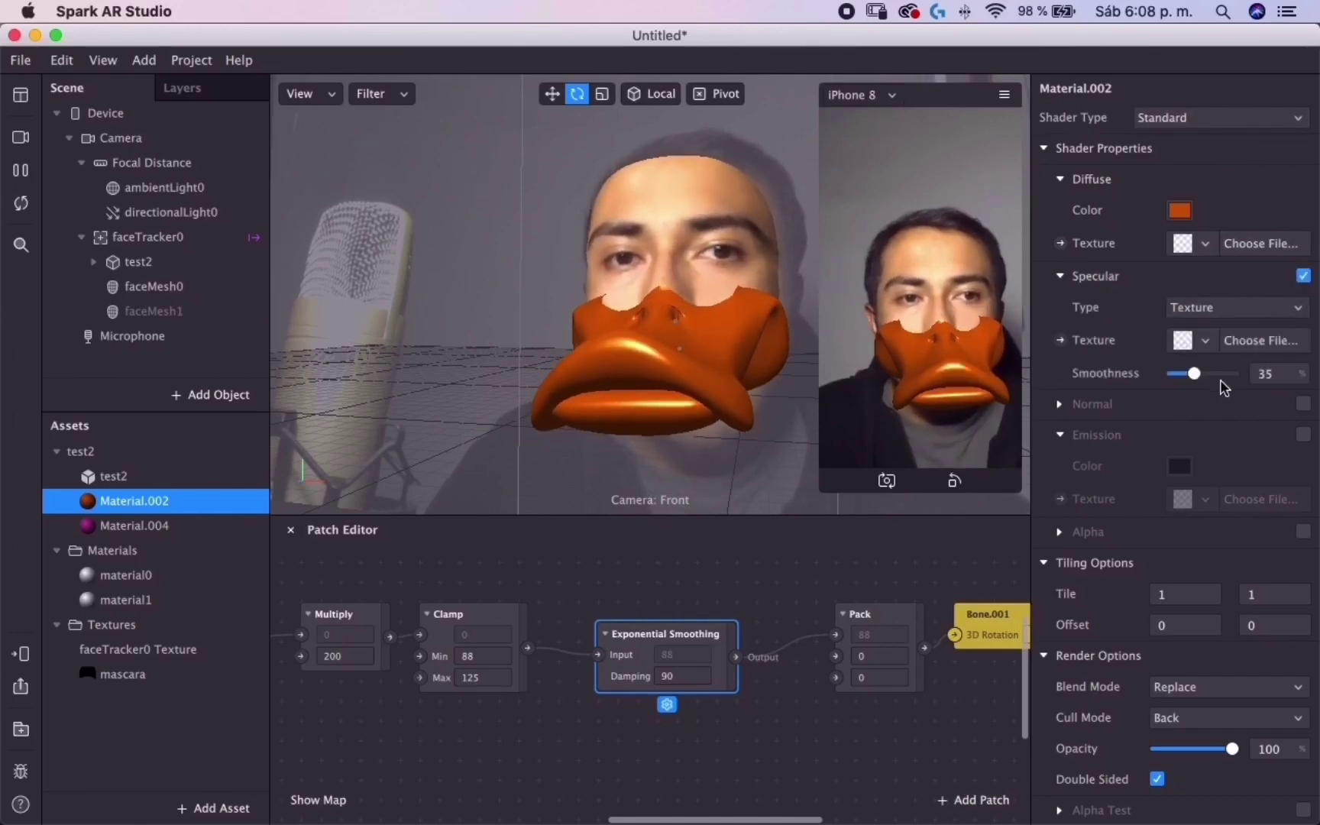
{"action": "left_click", "coordinate": [259, 526]}
{"action": "left_click", "coordinate": [1303, 276]}
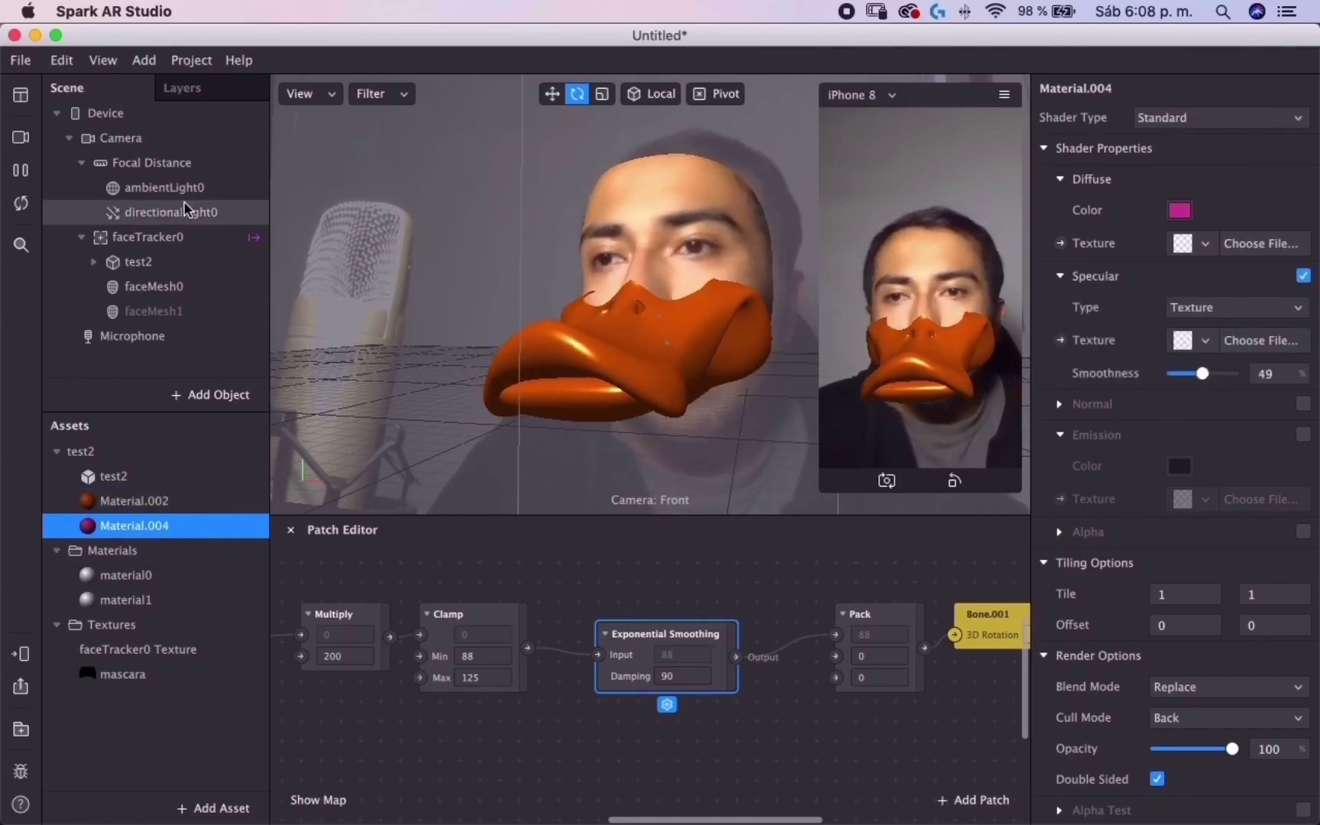
Step: Raise the intensity of ambientLight0 to 63% to brighten the beak
{"action": "left_click", "coordinate": [218, 203]}
{"action": "left_click", "coordinate": [218, 188]}
{"action": "left_click_drag", "start_coordinate": [1217, 242], "coordinate": [1205, 243]}
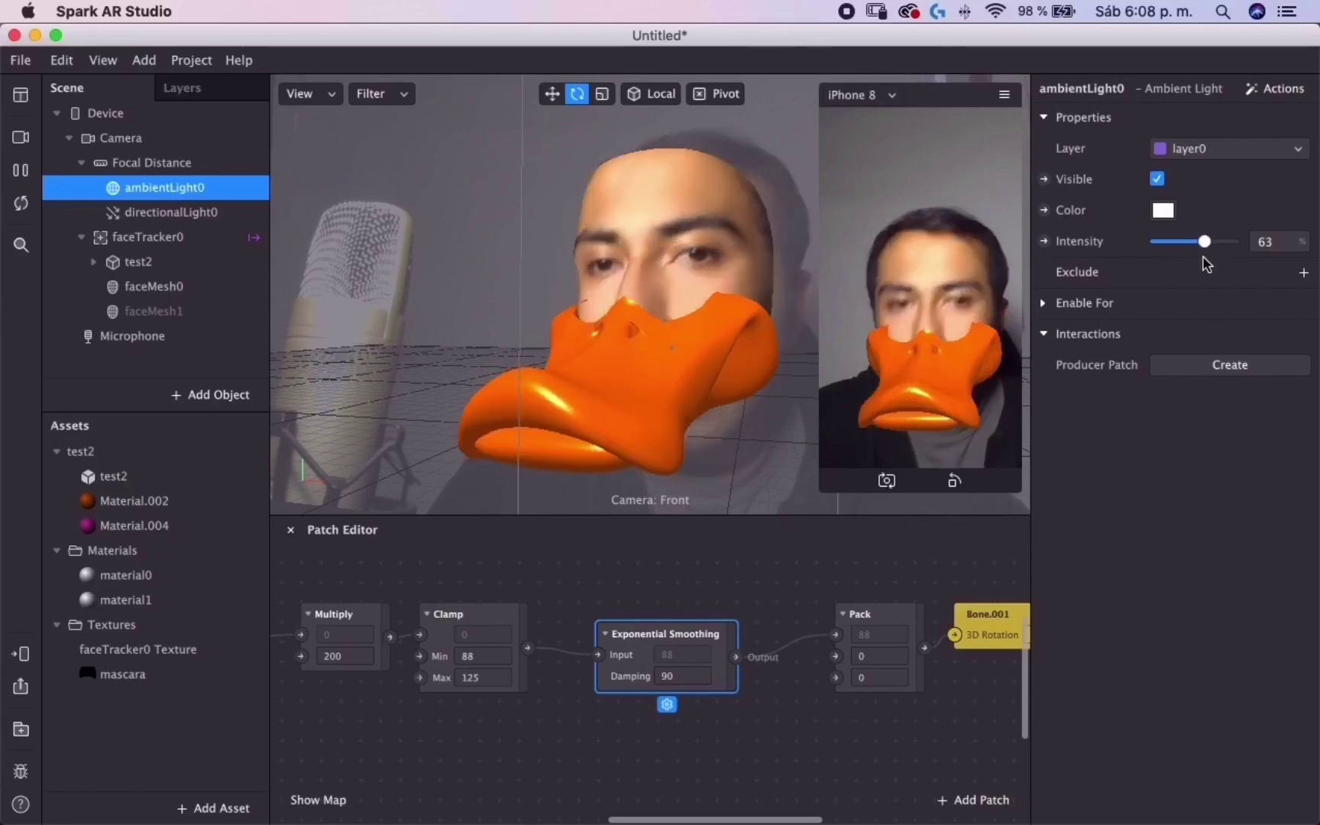